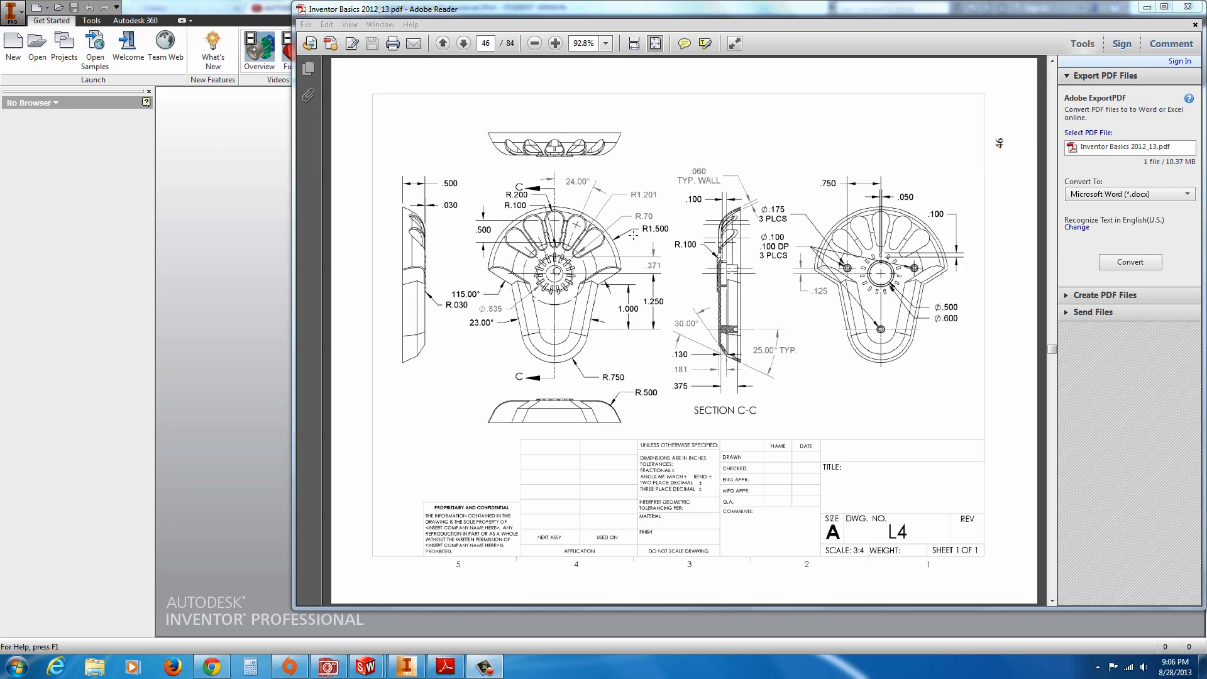
Switch to Inventor, create a new part from the Standard.ipt template and start a 2D sketch on the front (XY) plane.
{"action": "left_click", "coordinate": [223, 221]}
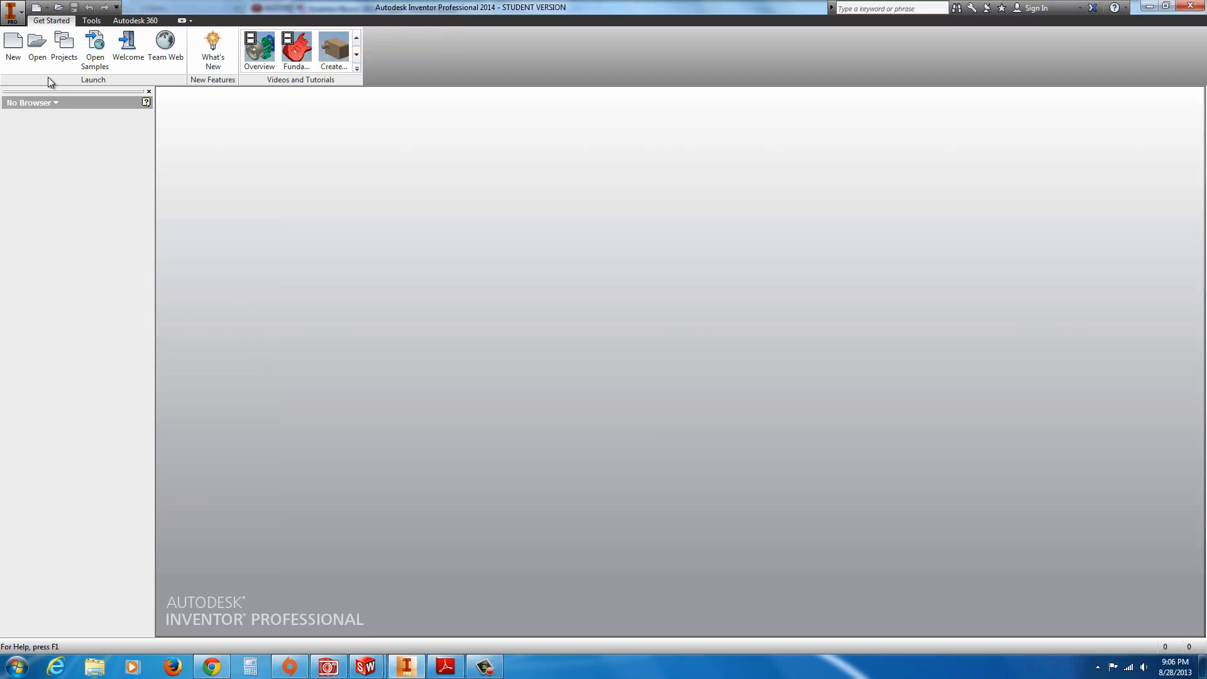
{"action": "left_click", "coordinate": [11, 45]}
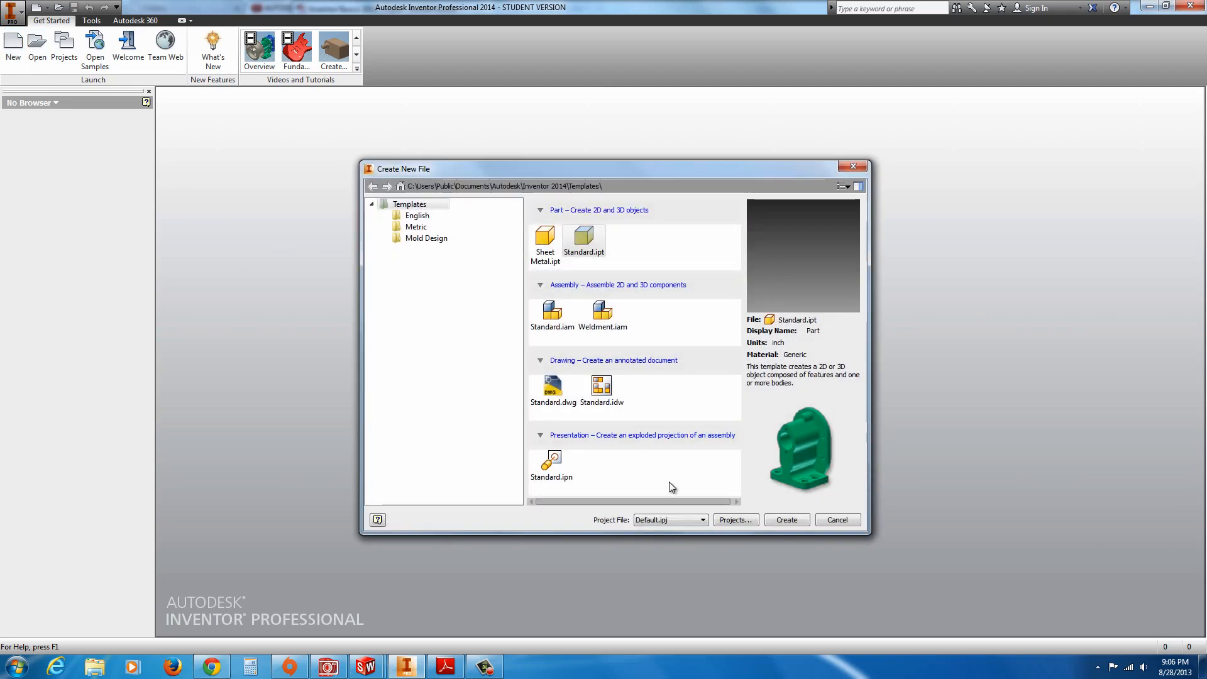
{"action": "left_click", "coordinate": [786, 521]}
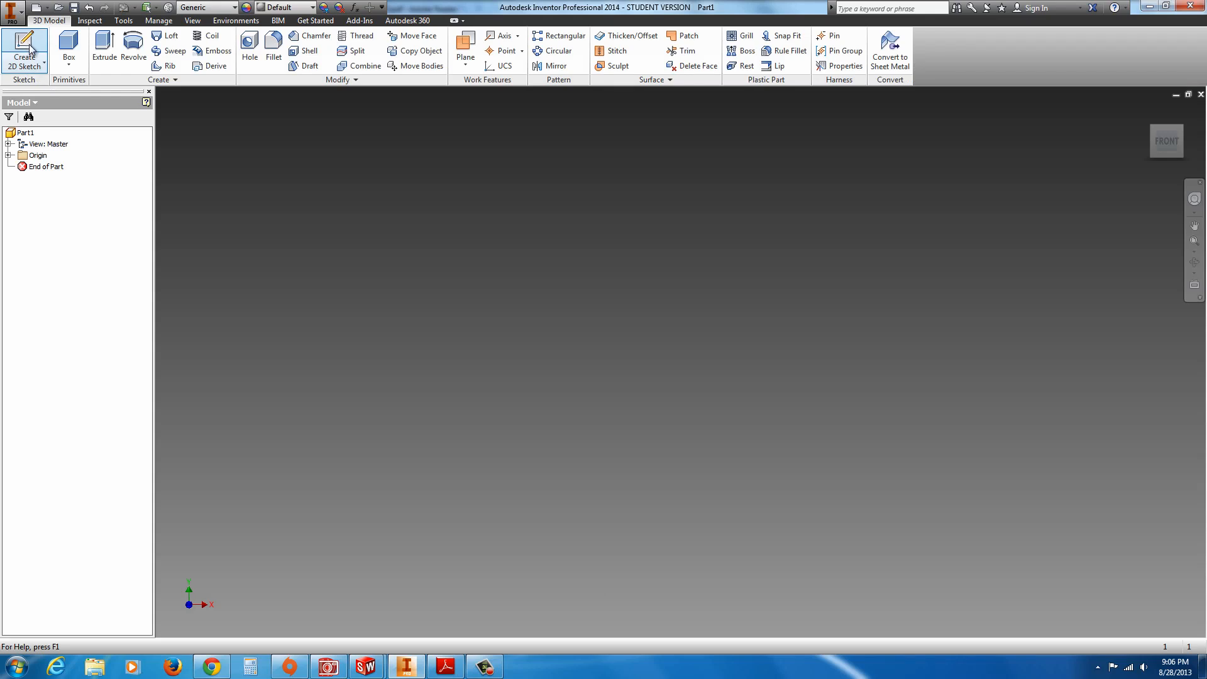
{"action": "left_click", "coordinate": [31, 49]}
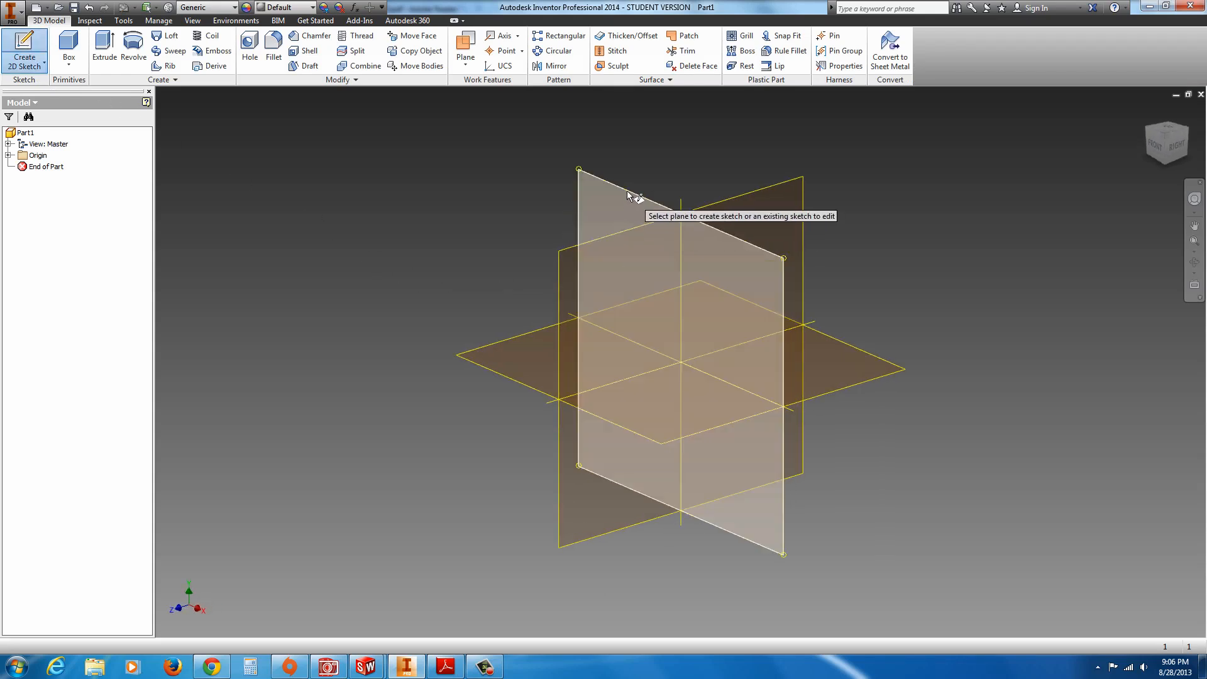
{"action": "left_click", "coordinate": [628, 194]}
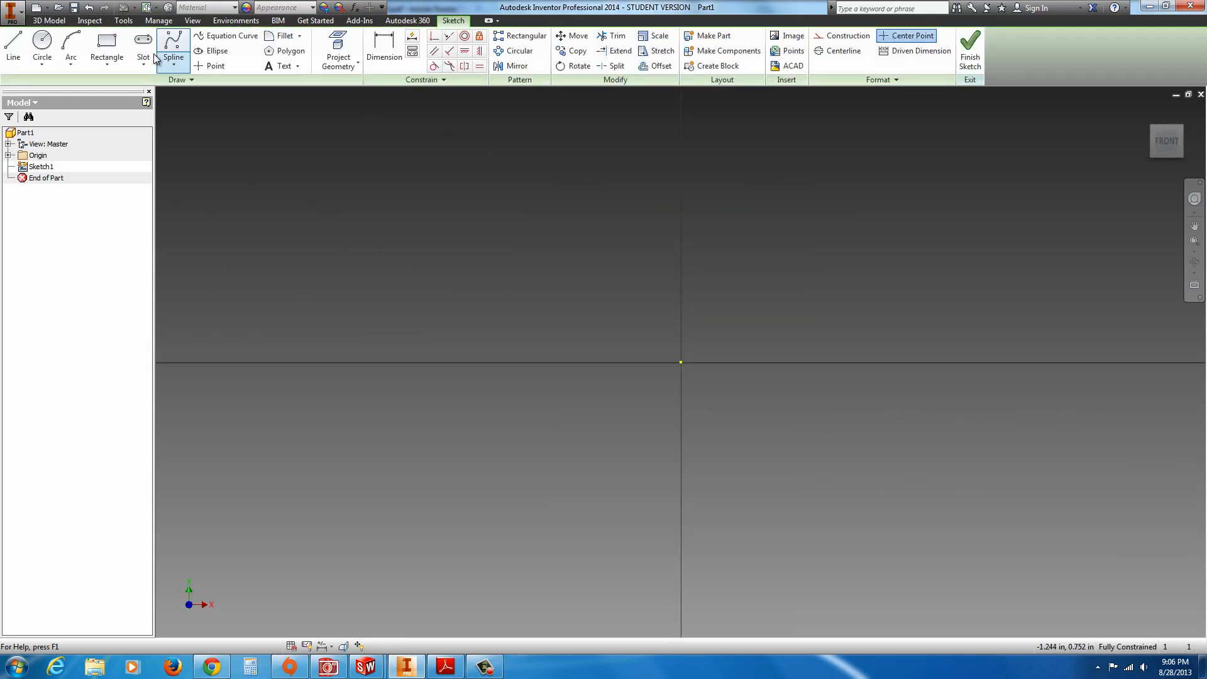
Sketch a vertical centerline about 0.556 in long upward from the origin.
{"action": "left_click", "coordinate": [14, 48]}
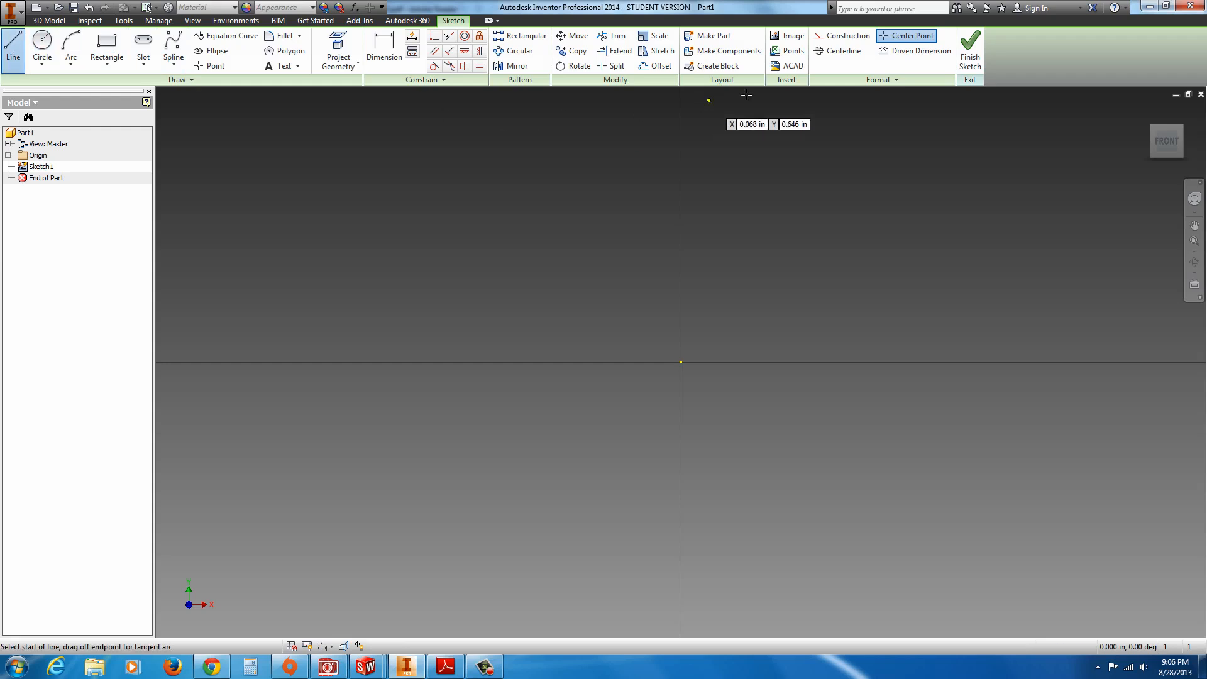
{"action": "left_click", "coordinate": [845, 52]}
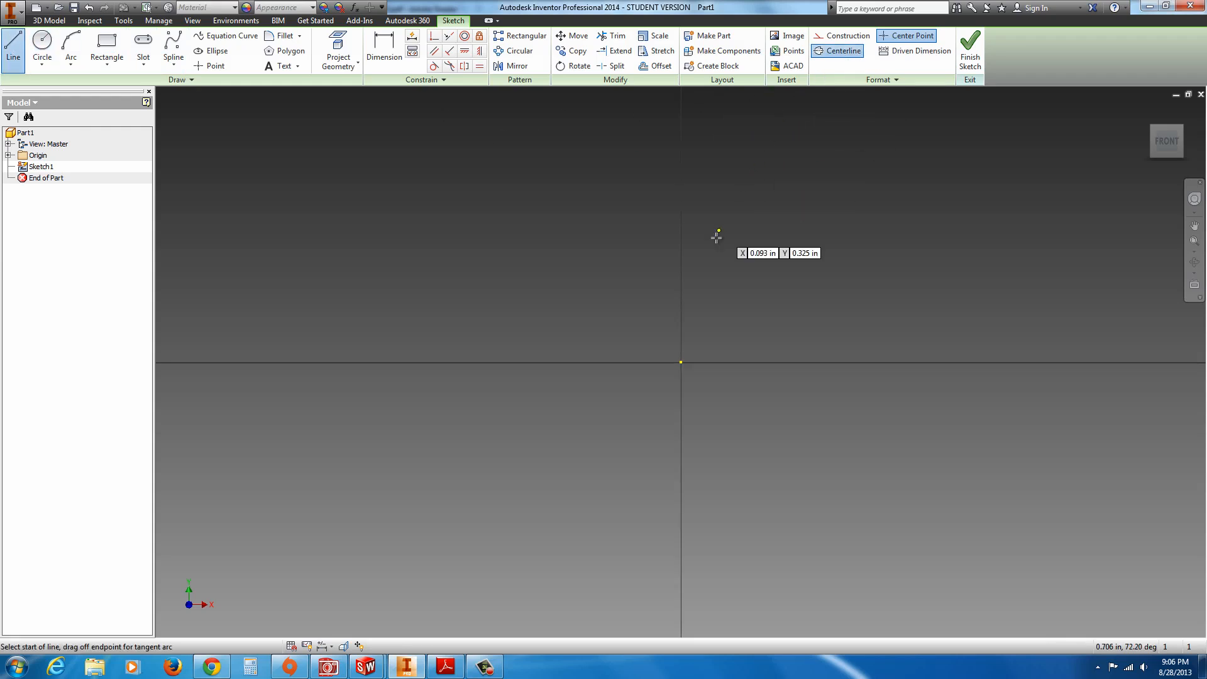
{"action": "left_click", "coordinate": [681, 362]}
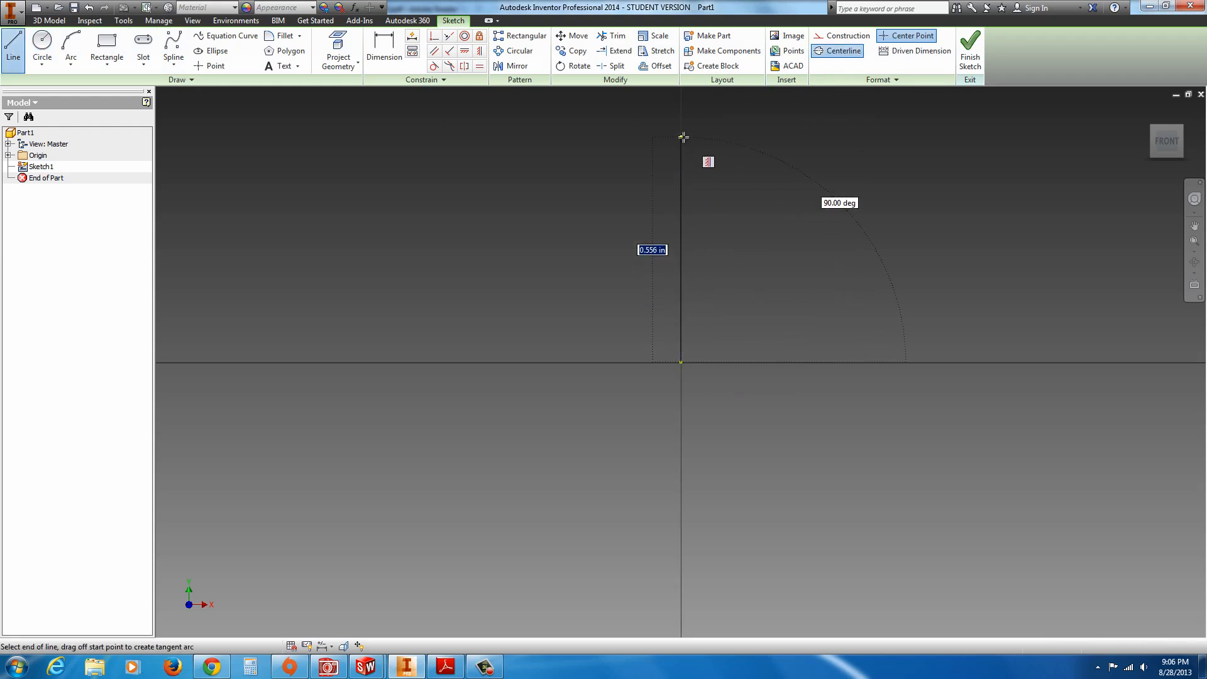
{"action": "left_click", "coordinate": [683, 137]}
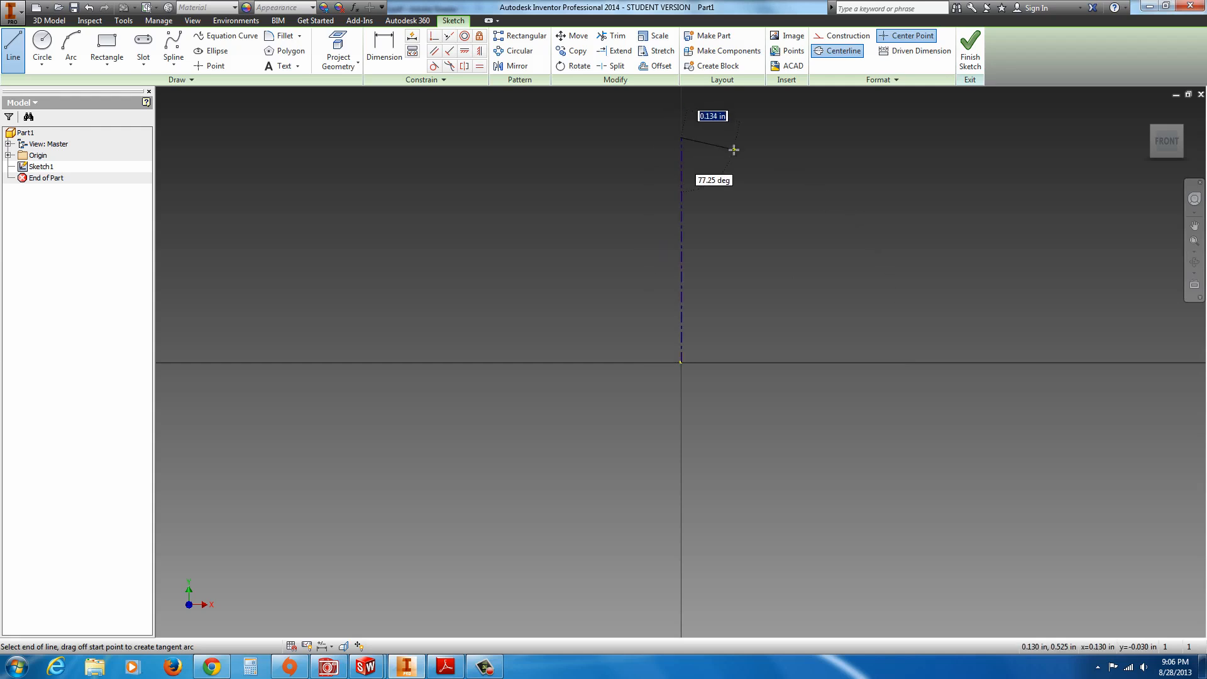
{"action": "key", "text": "Escape"}
{"action": "key", "text": "Escape"}
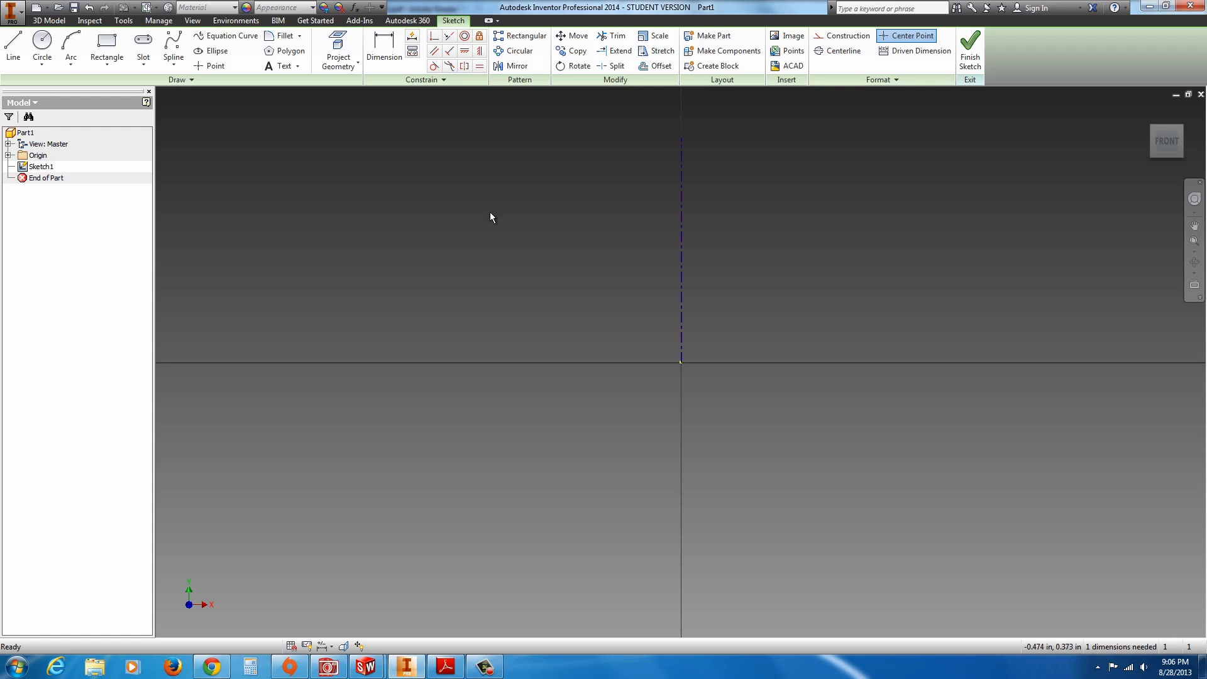
Sketch two connected lines left of the centerline, rising steeply from the horizontal axis and then running shallowly outward to about (-0.385, 0.401) in.
{"action": "left_click", "coordinate": [14, 47]}
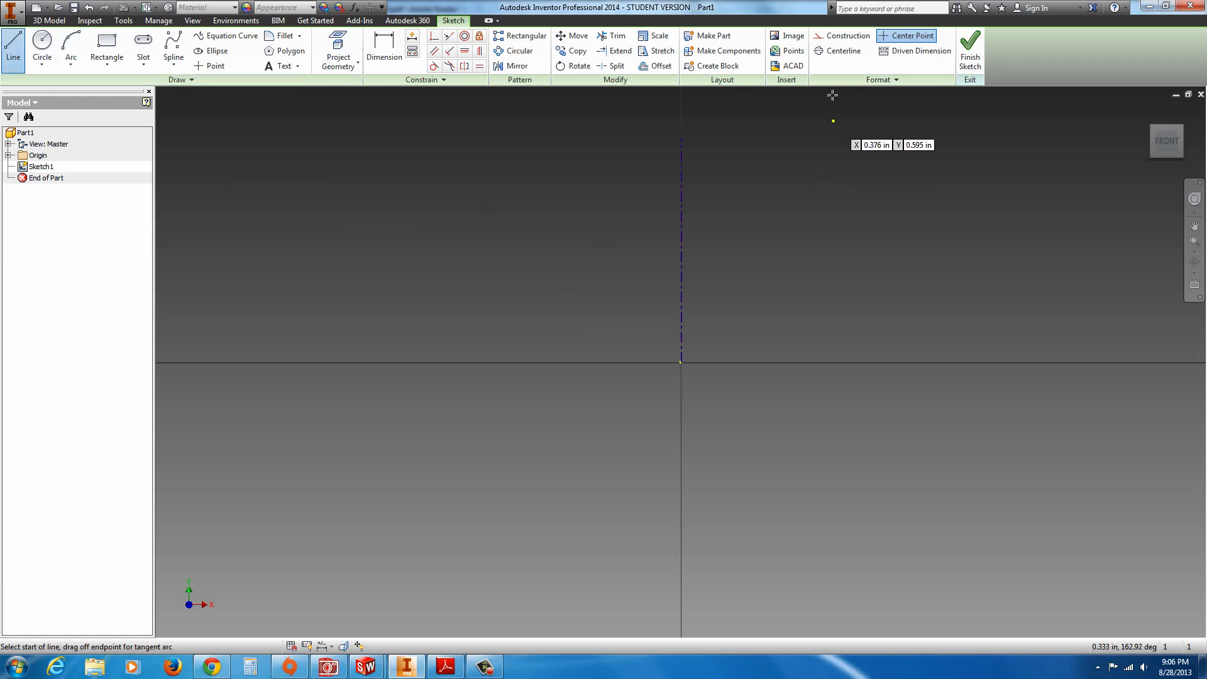
{"action": "left_click", "coordinate": [630, 362]}
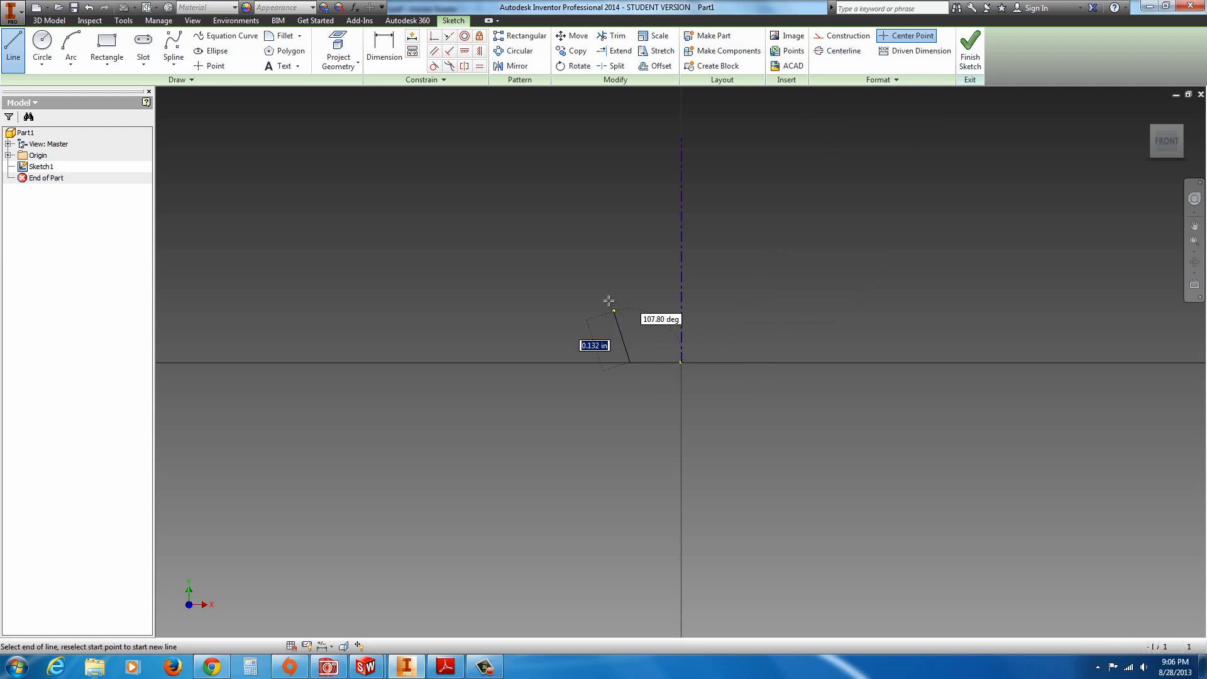
{"action": "left_click", "coordinate": [588, 220]}
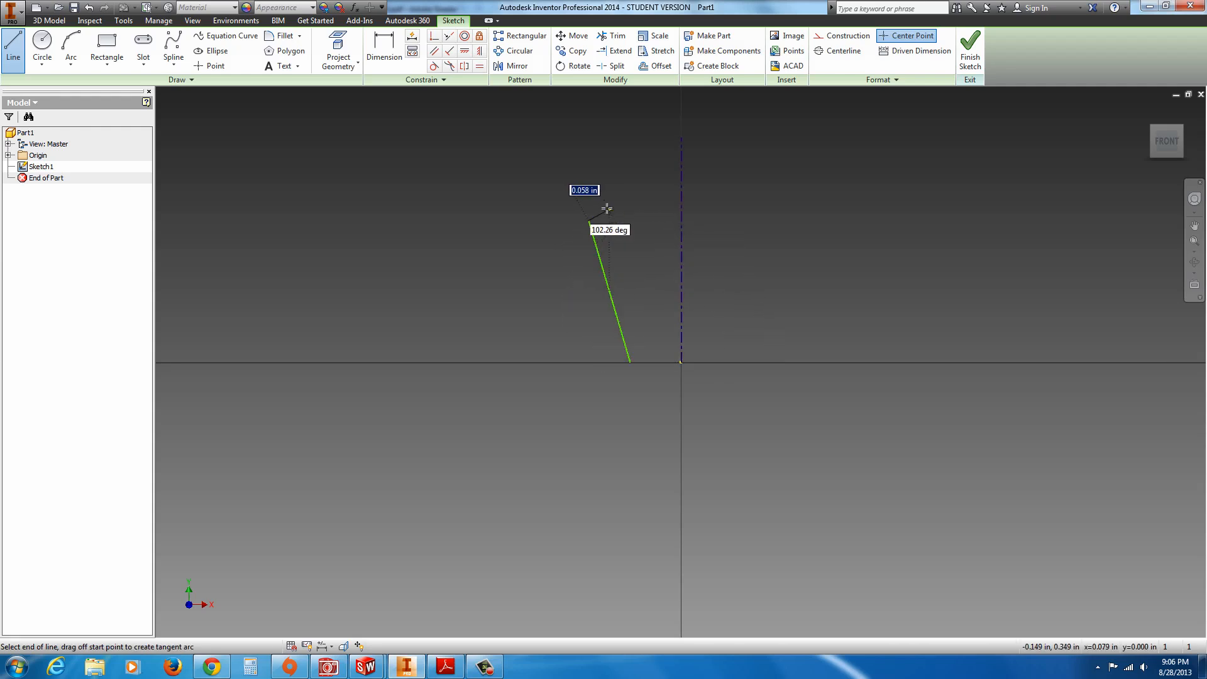
{"action": "left_click", "coordinate": [525, 201]}
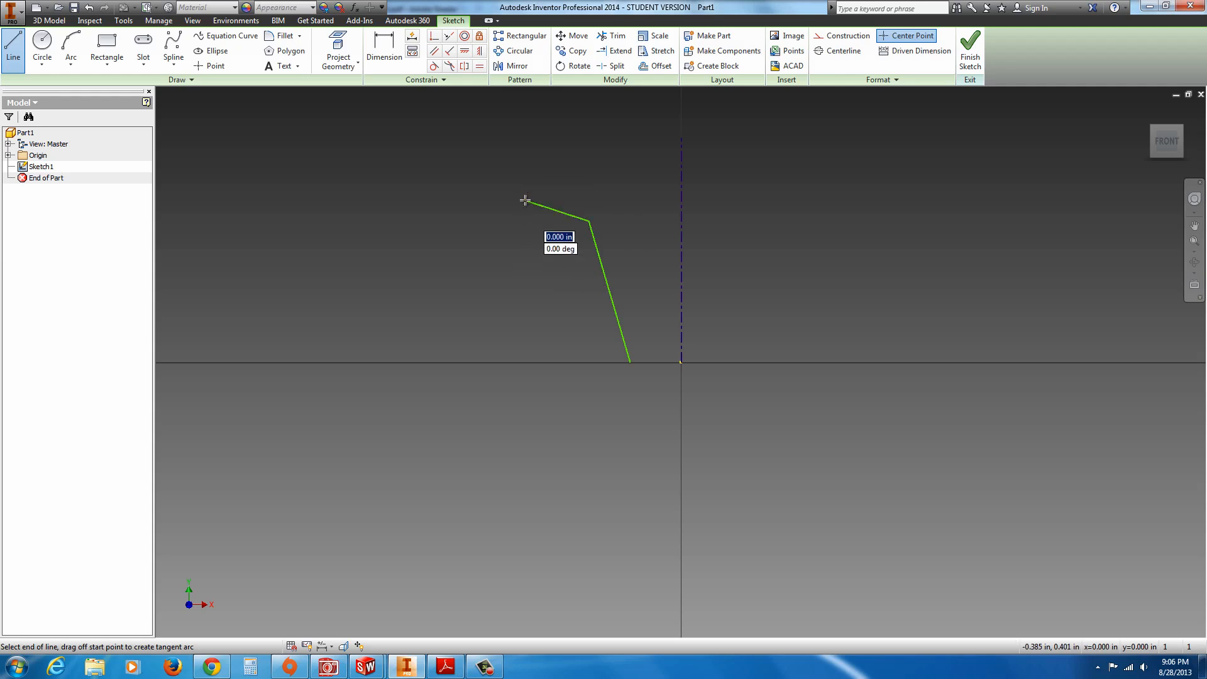
{"action": "key", "text": "Escape"}
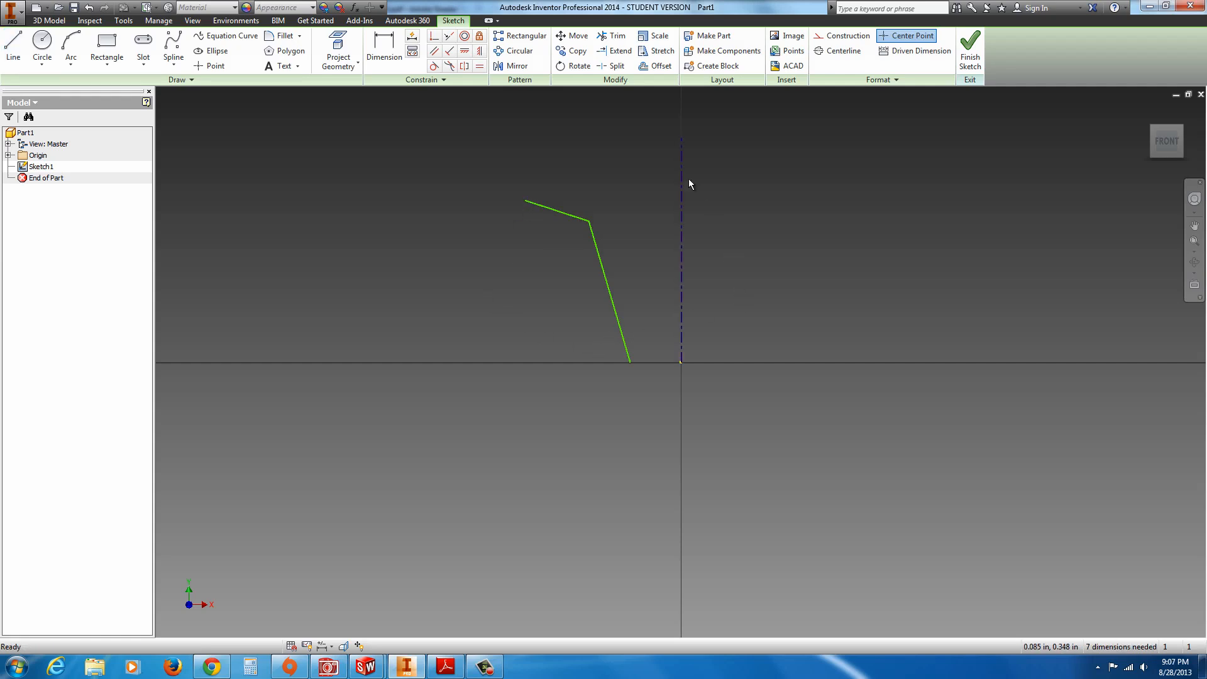
{"action": "left_click_drag", "start_coordinate": [479, 146], "coordinate": [650, 391]}
{"action": "left_click", "coordinate": [509, 66]}
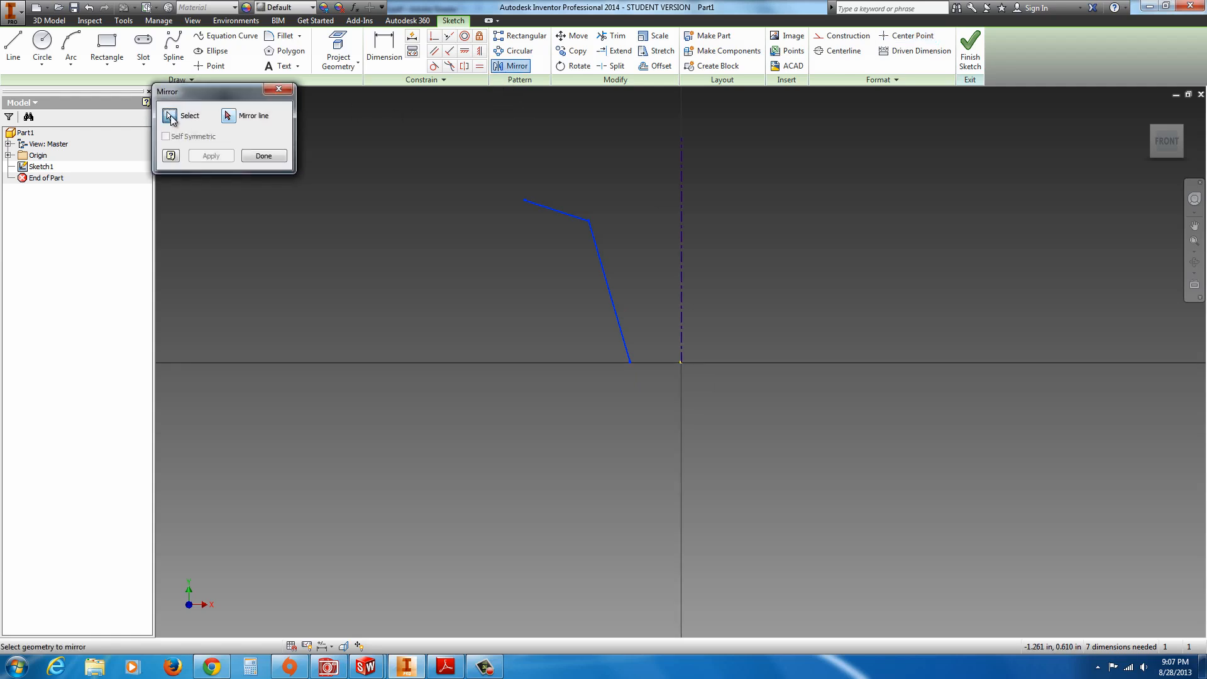
{"action": "left_click_drag", "start_coordinate": [488, 161], "coordinate": [660, 383]}
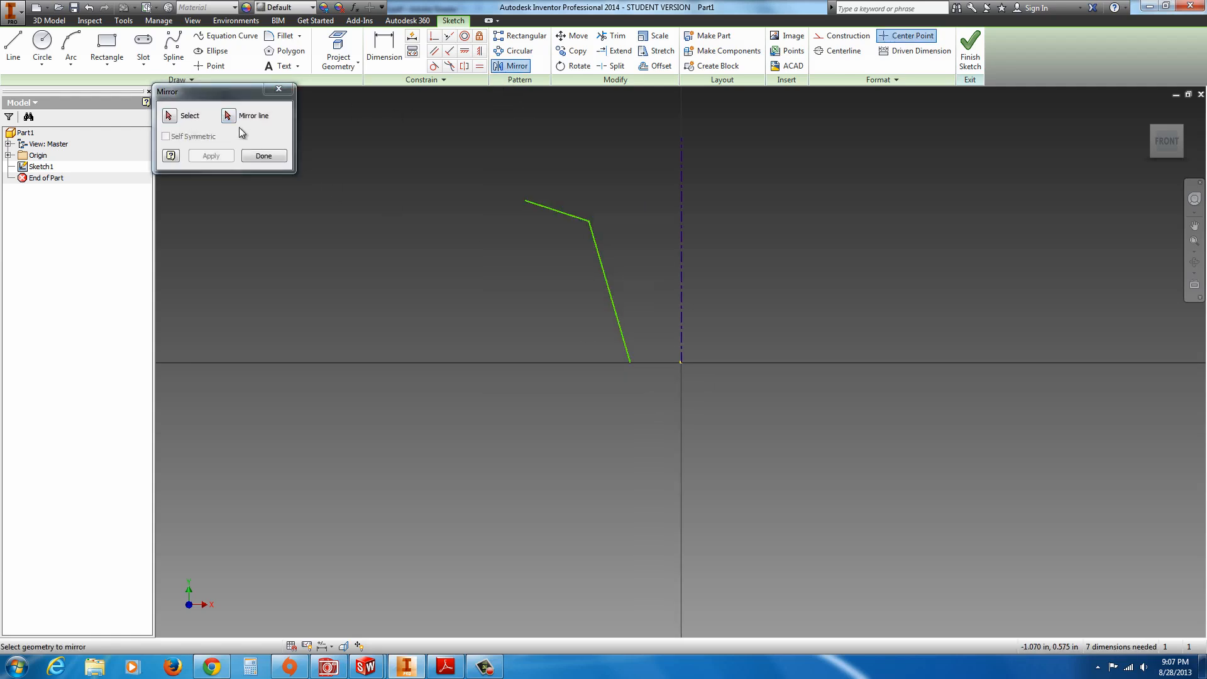
{"action": "left_click", "coordinate": [173, 117]}
{"action": "mouse_move", "coordinate": [484, 179]}
{"action": "left_mouse_down"}
{"action": "mouse_move", "coordinate": [647, 388]}
{"action": "mouse_move", "coordinate": [632, 386]}
{"action": "left_mouse_up"}
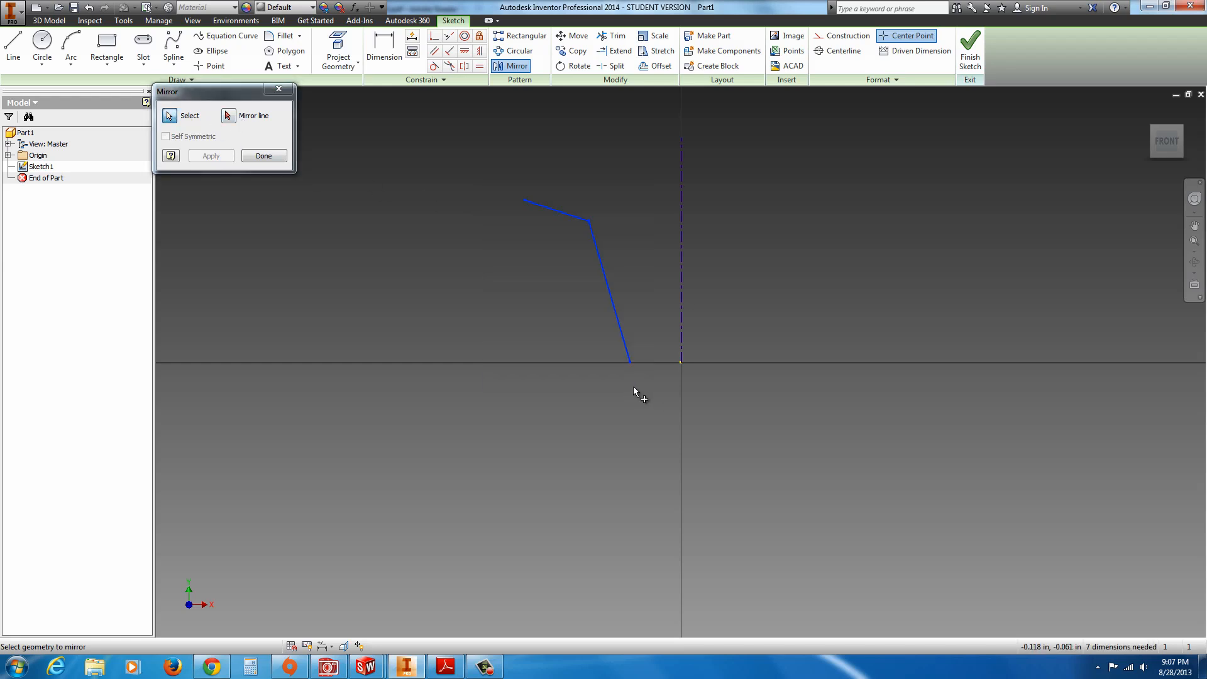
{"action": "left_click", "coordinate": [279, 89]}
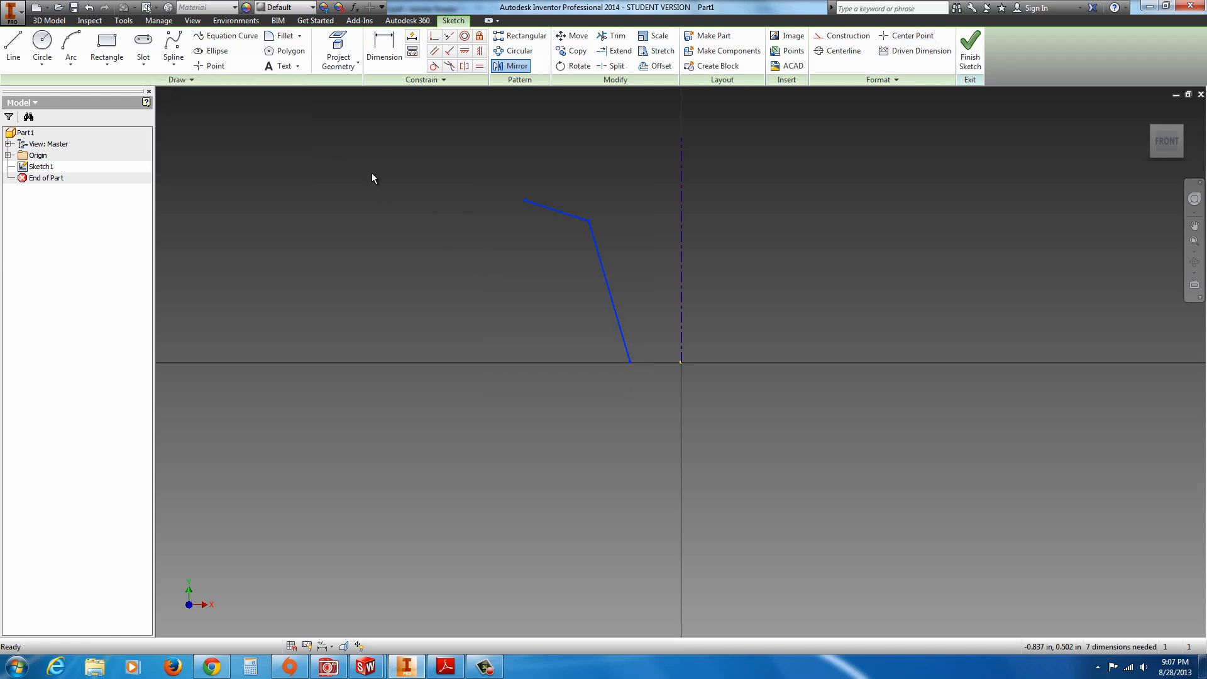
Mirror the two connected lines about the vertical centerline.
{"action": "left_click", "coordinate": [512, 65]}
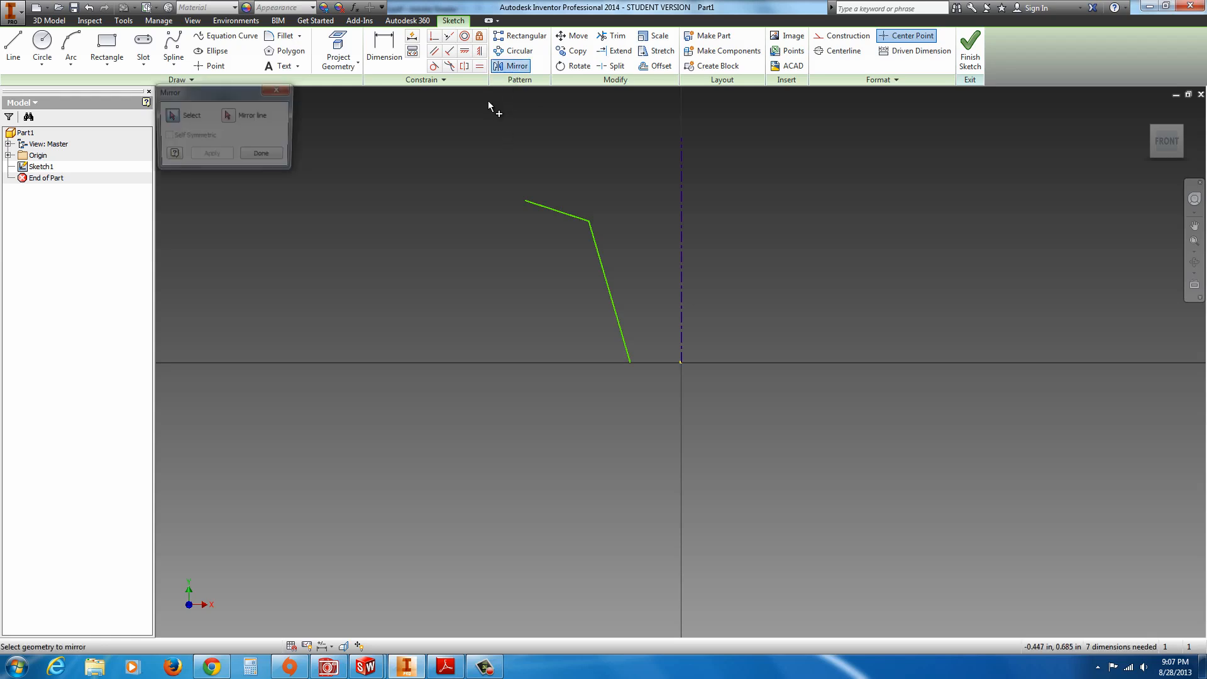
{"action": "left_click_drag", "start_coordinate": [480, 169], "coordinate": [659, 421]}
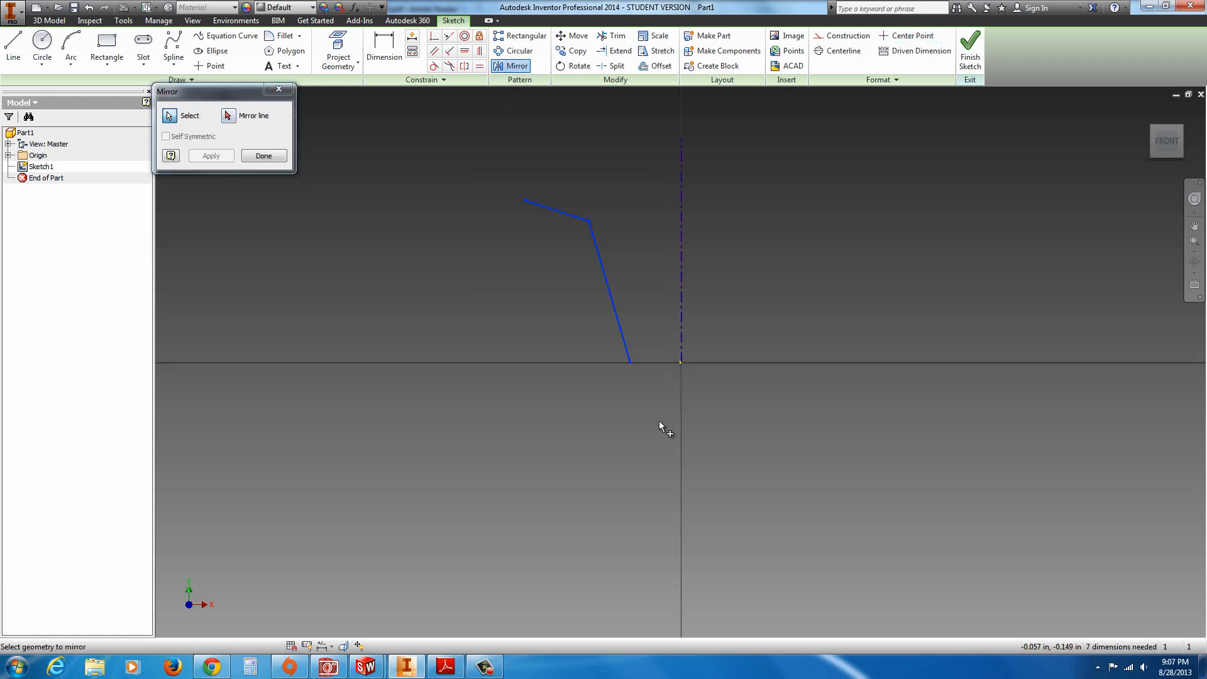
{"action": "left_click", "coordinate": [239, 118]}
{"action": "left_click", "coordinate": [681, 289]}
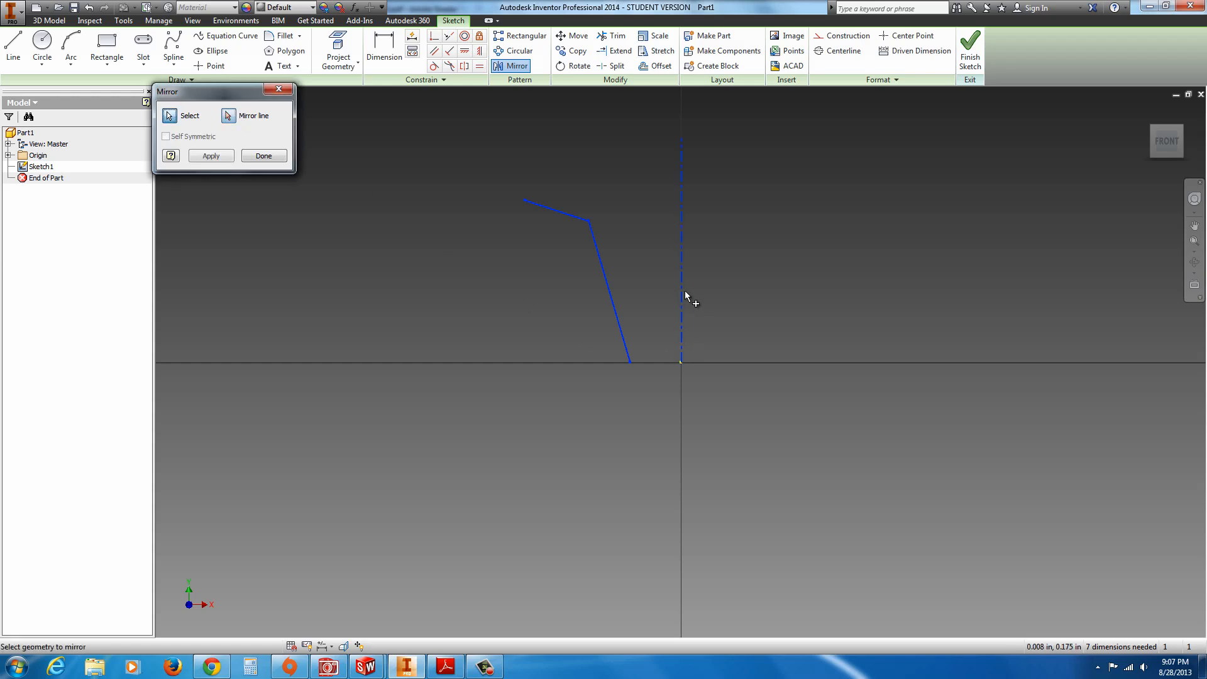
{"action": "left_click", "coordinate": [228, 157]}
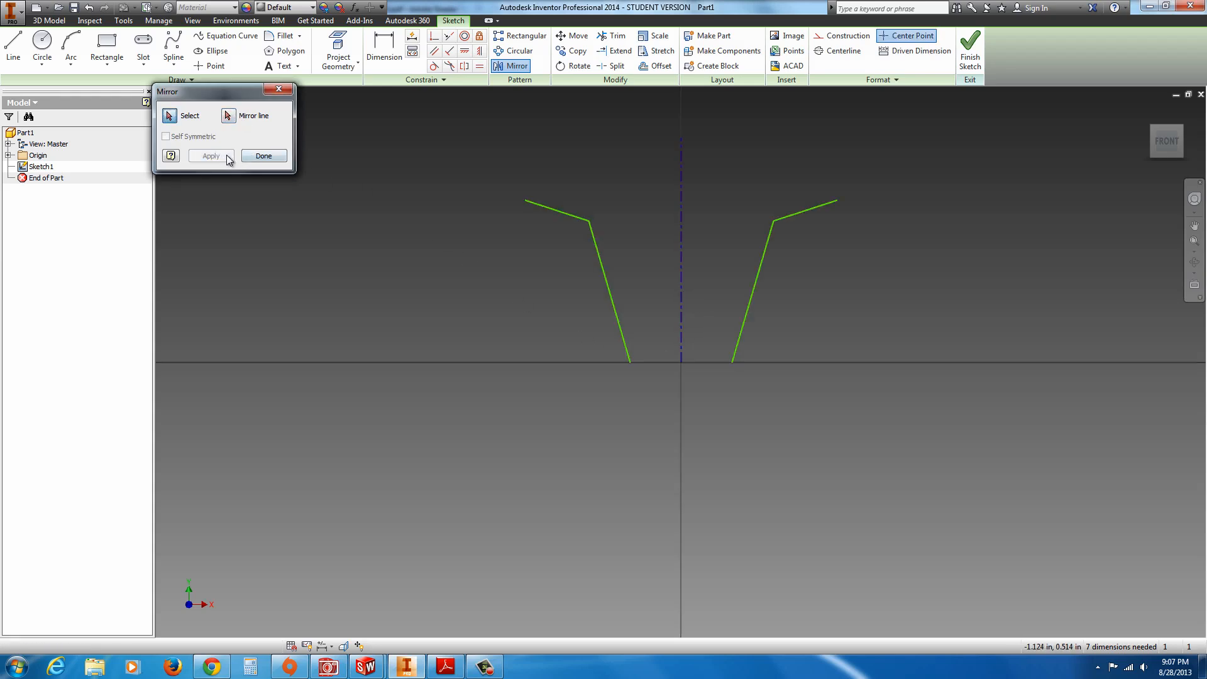
{"action": "left_click", "coordinate": [264, 156]}
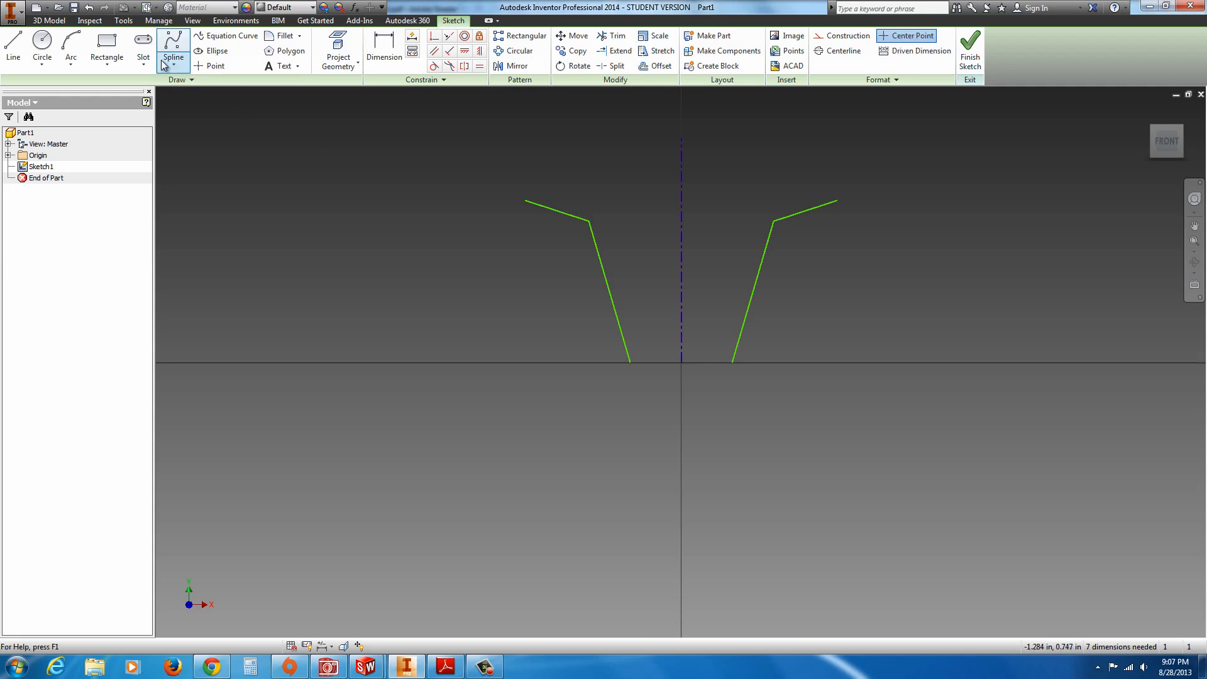
Join the lower ends of the two steep lines with a tangent arc of about 0.13 in radius.
{"action": "left_click", "coordinate": [78, 69]}
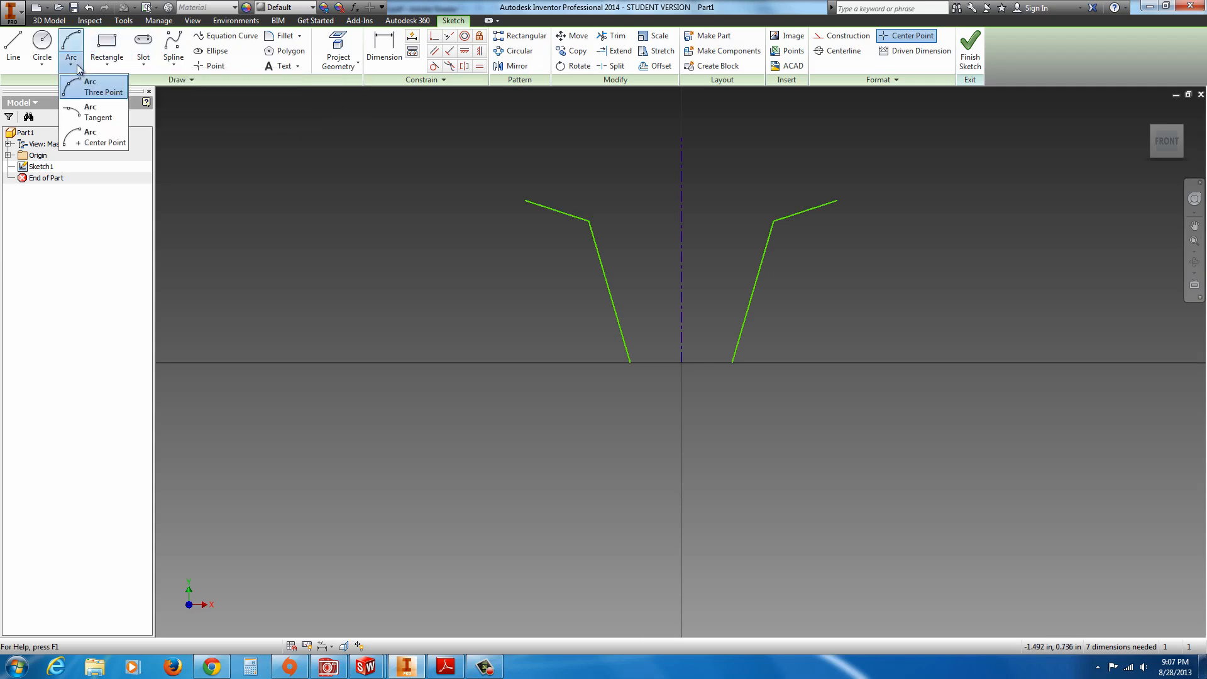
{"action": "left_click", "coordinate": [88, 113]}
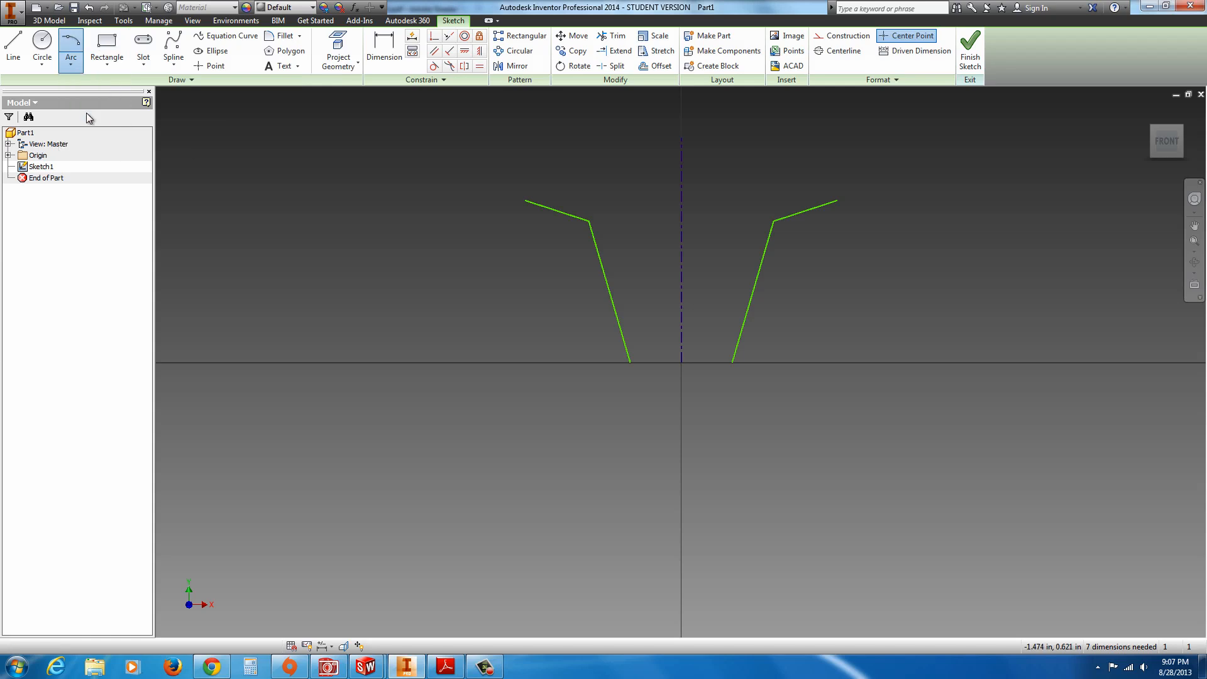
{"action": "left_click", "coordinate": [631, 363]}
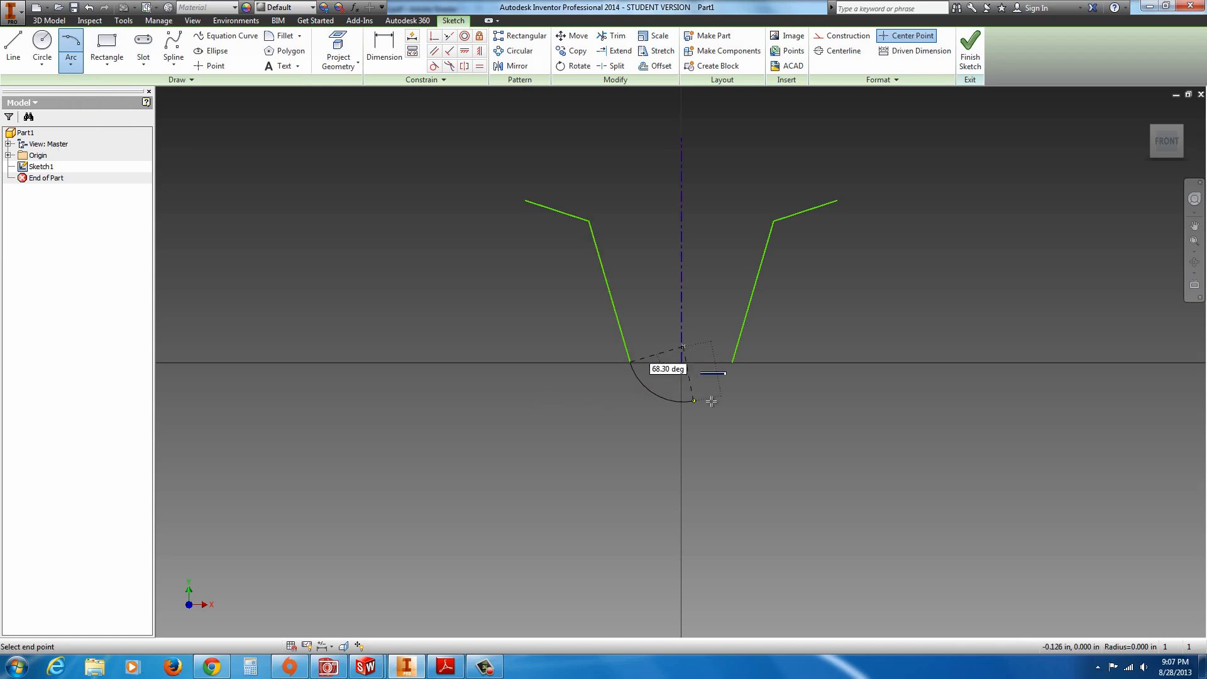
{"action": "left_click", "coordinate": [733, 363]}
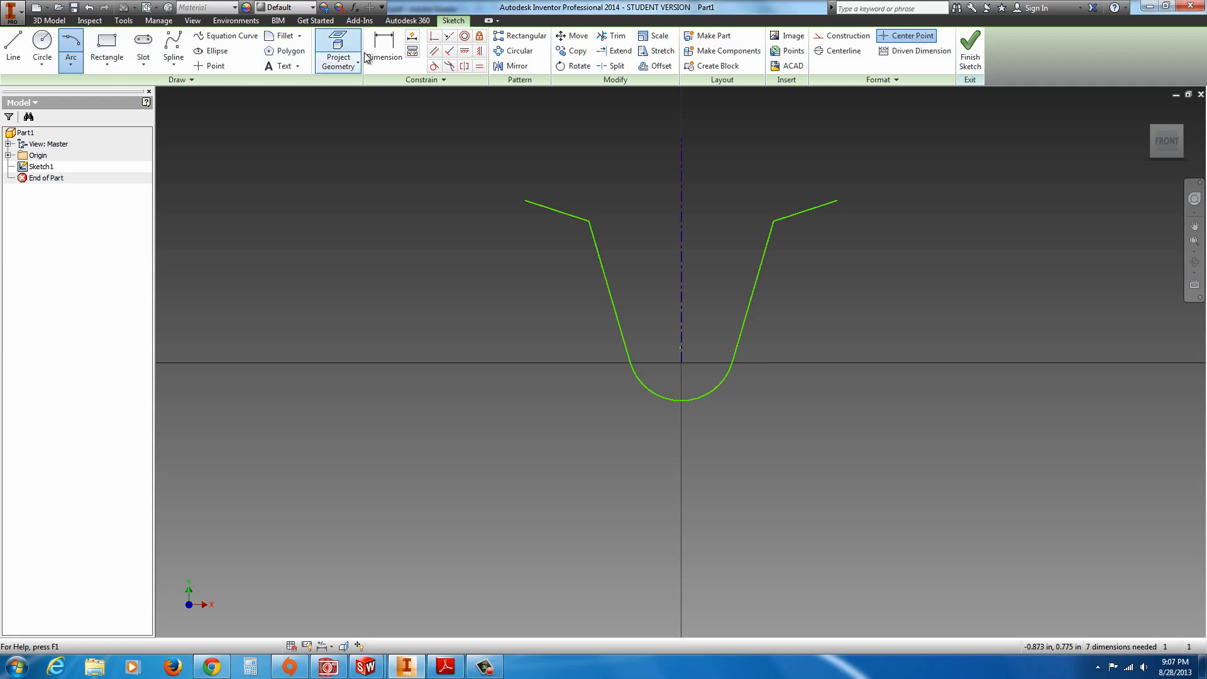
Dimension the bottom arc's radius as 0.75 in.
{"action": "left_click", "coordinate": [384, 50]}
{"action": "left_click", "coordinate": [707, 394]}
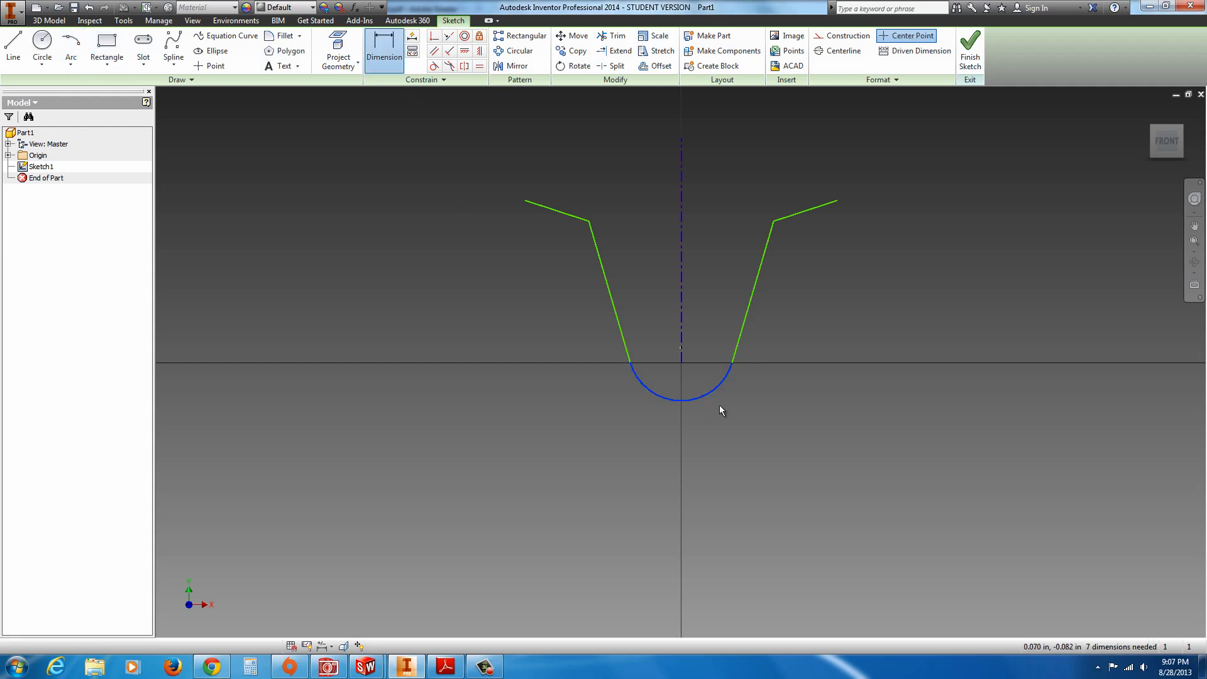
{"action": "left_click", "coordinate": [770, 427]}
{"action": "type", "text": ".75"}
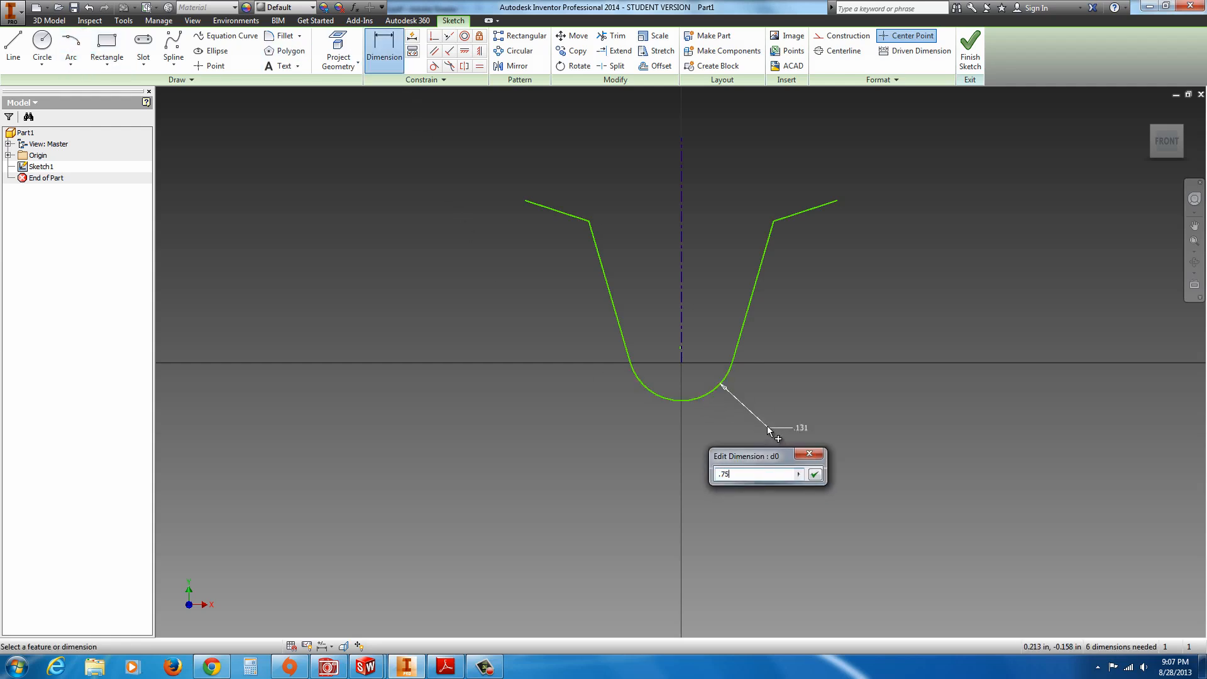
{"action": "key", "text": "Return"}
{"action": "scroll", "coordinate": [767, 426], "scroll_direction": "up", "scroll_amount": 3}
{"action": "scroll", "coordinate": [749, 441], "scroll_direction": "up", "scroll_amount": 3}
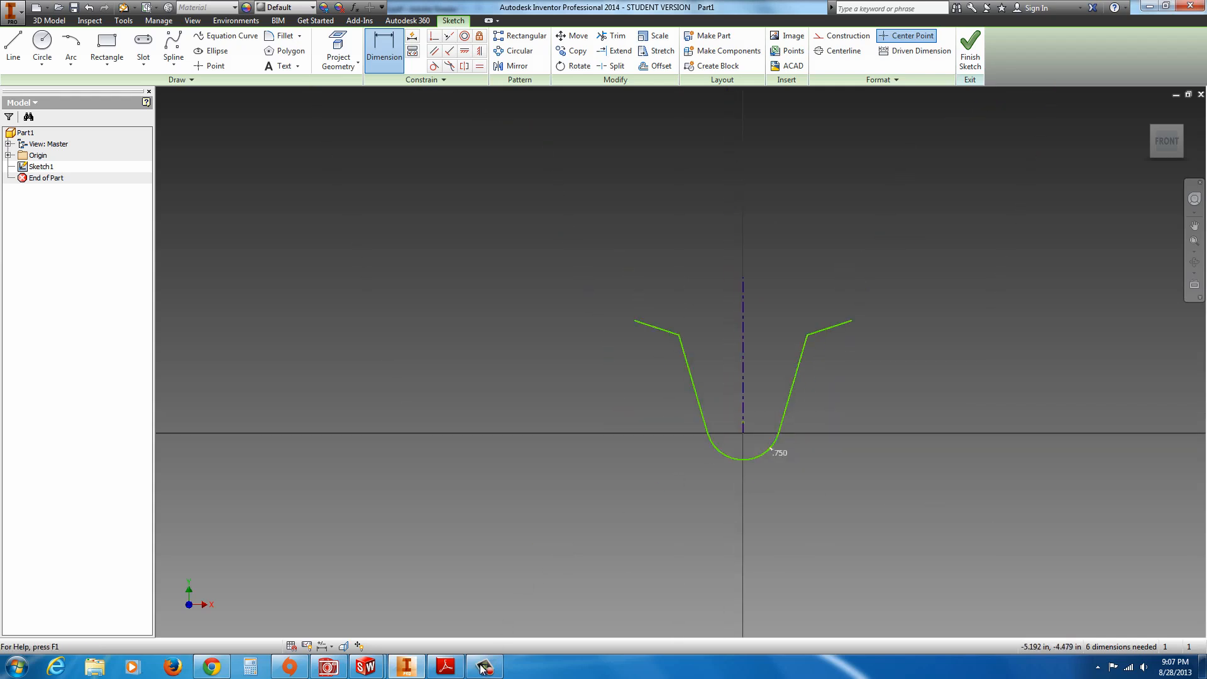
Consult the L4 drawing in Adobe Reader and dimension the angle between the two steep side lines as 23 degrees.
{"action": "left_click", "coordinate": [446, 666]}
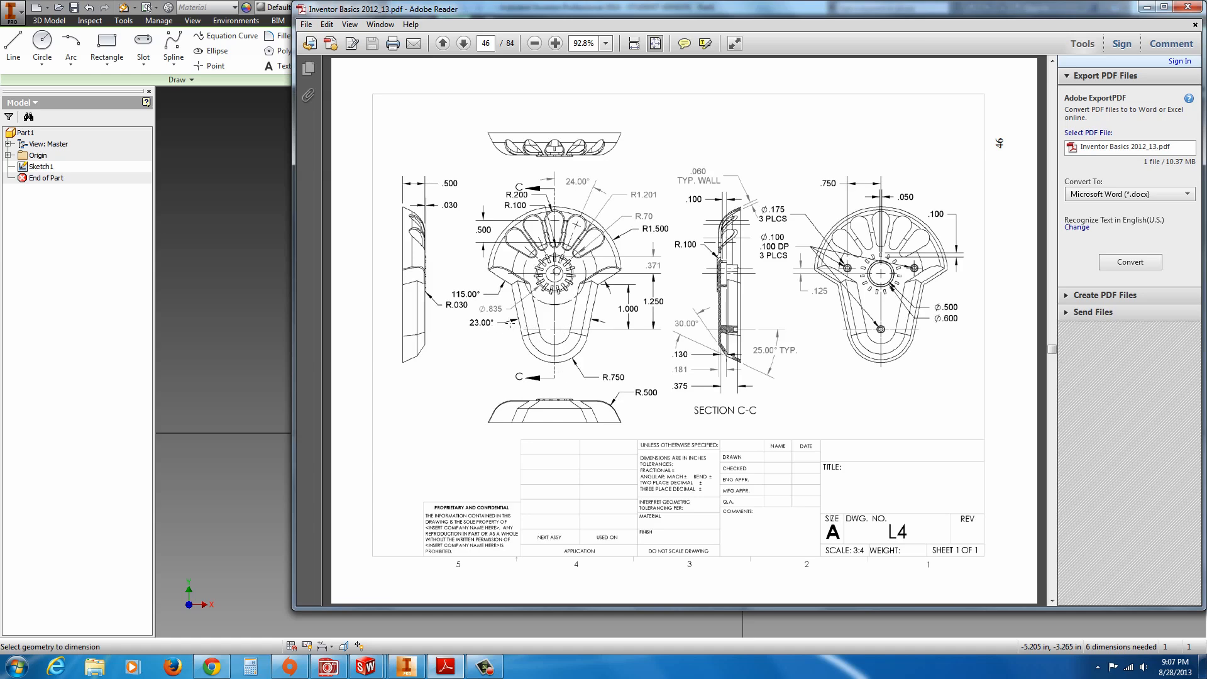
{"action": "left_click", "coordinate": [452, 670]}
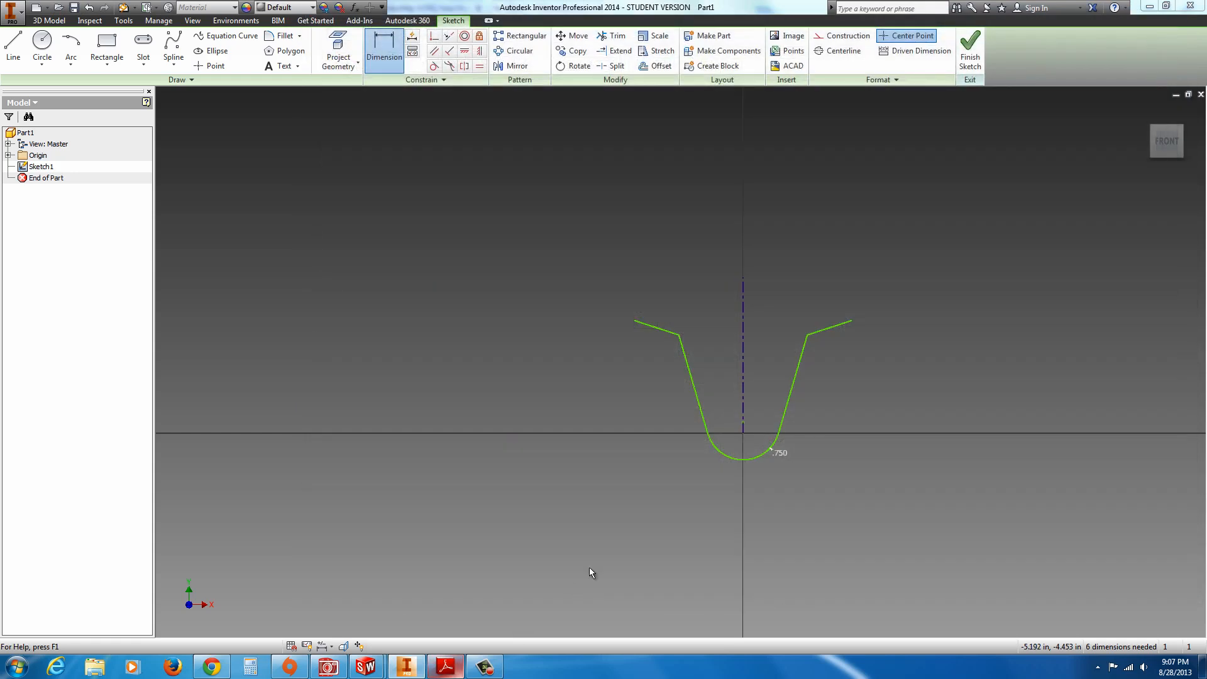
{"action": "left_click", "coordinate": [692, 383]}
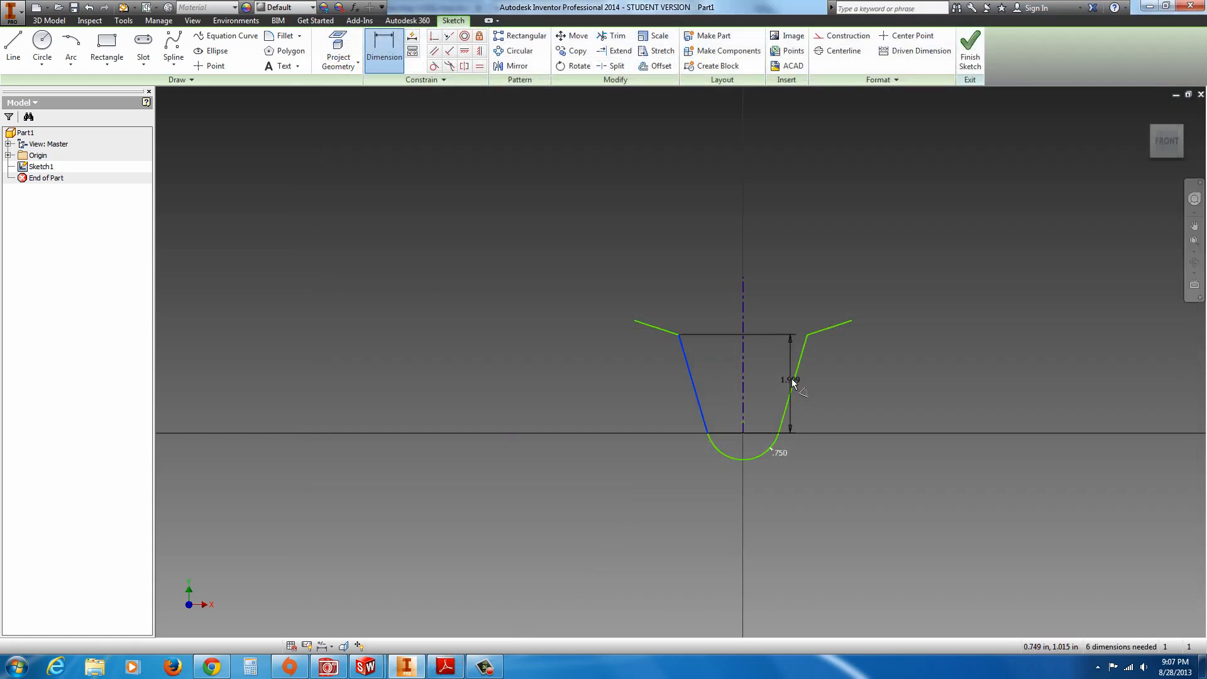
{"action": "left_click", "coordinate": [792, 385]}
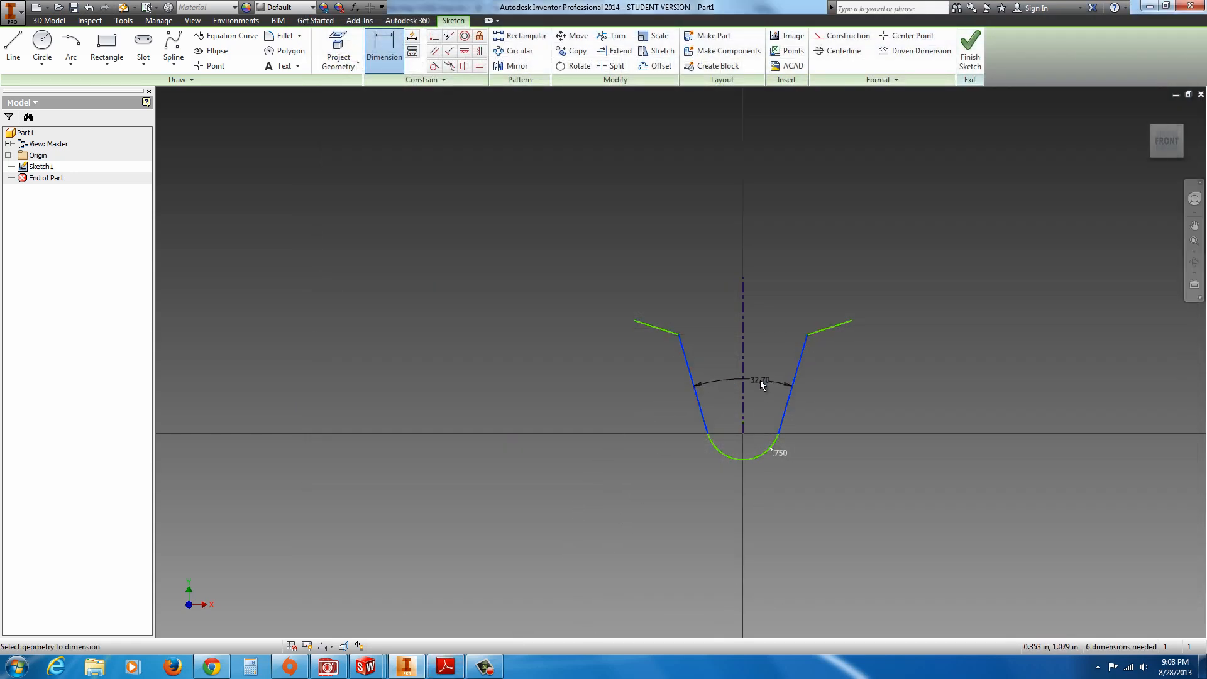
{"action": "left_click", "coordinate": [760, 380]}
{"action": "type", "text": "23"}
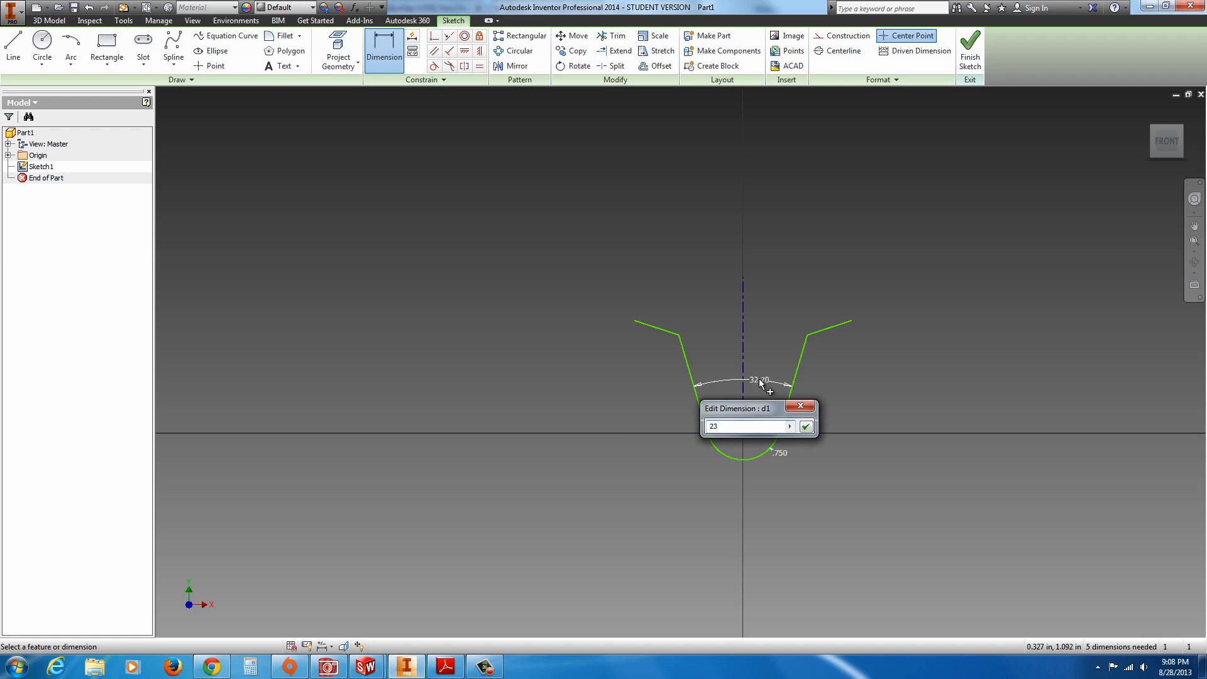
{"action": "key", "text": "Return"}
Dimension the angle between the two short outer lines as 115 degrees.
{"action": "left_click", "coordinate": [662, 318]}
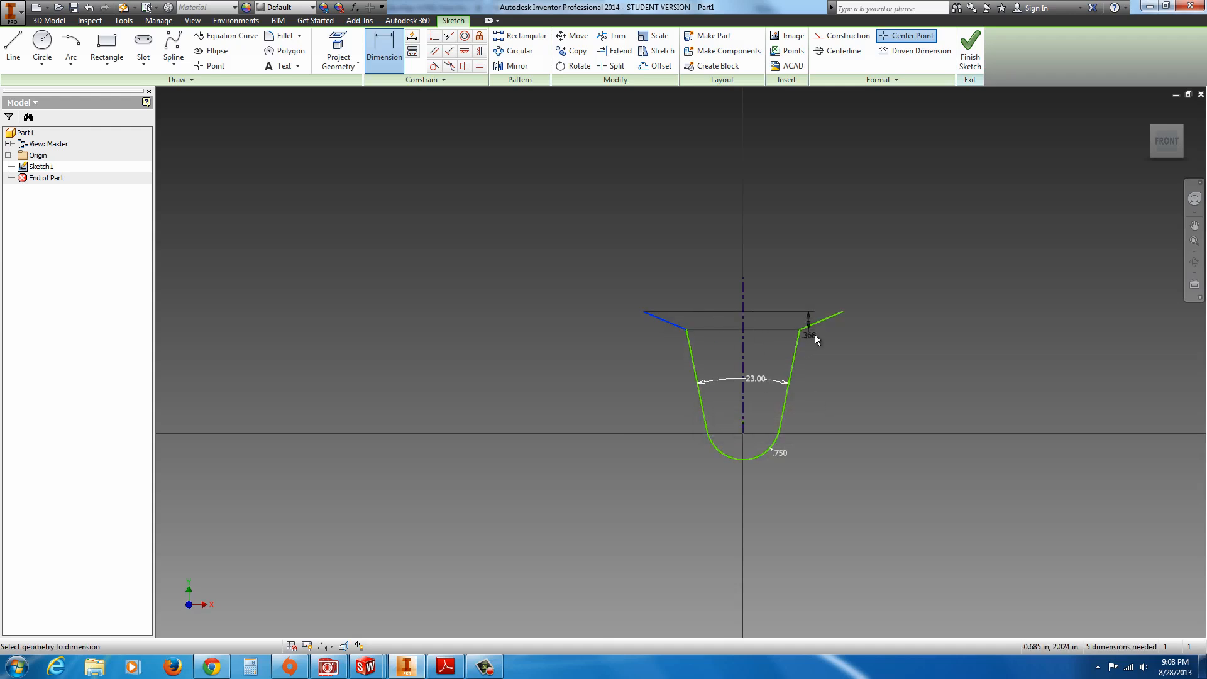
{"action": "left_click", "coordinate": [824, 320]}
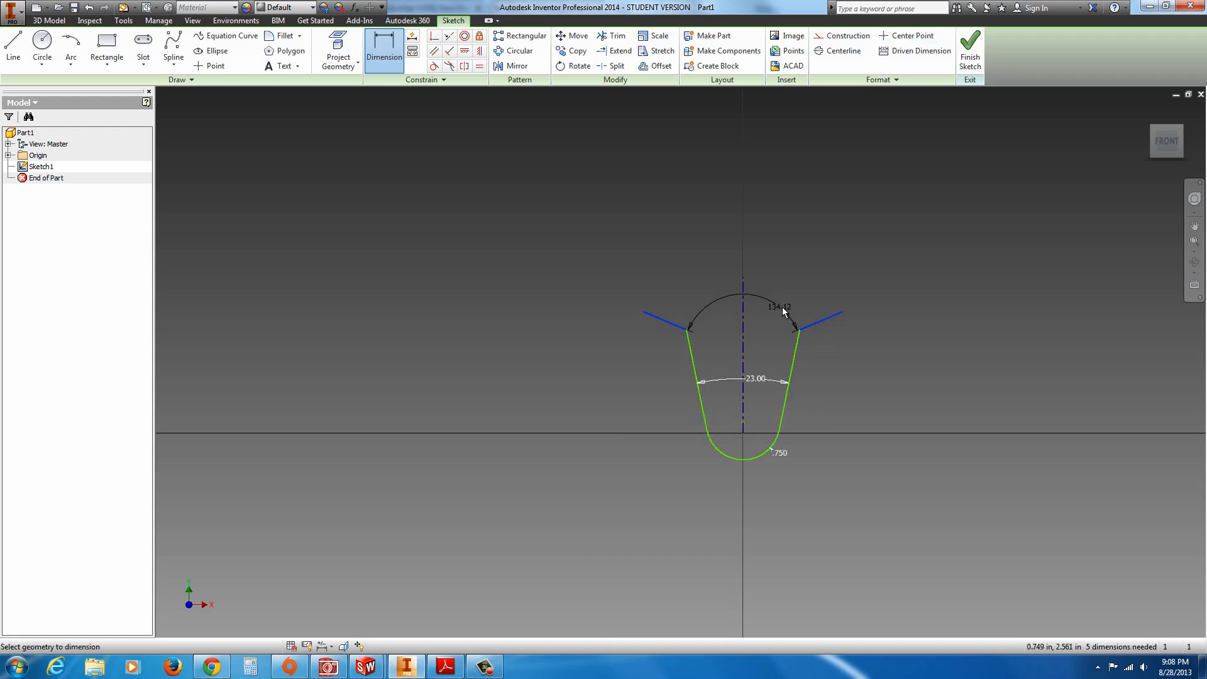
{"action": "left_click", "coordinate": [793, 304]}
{"action": "type", "text": "115"}
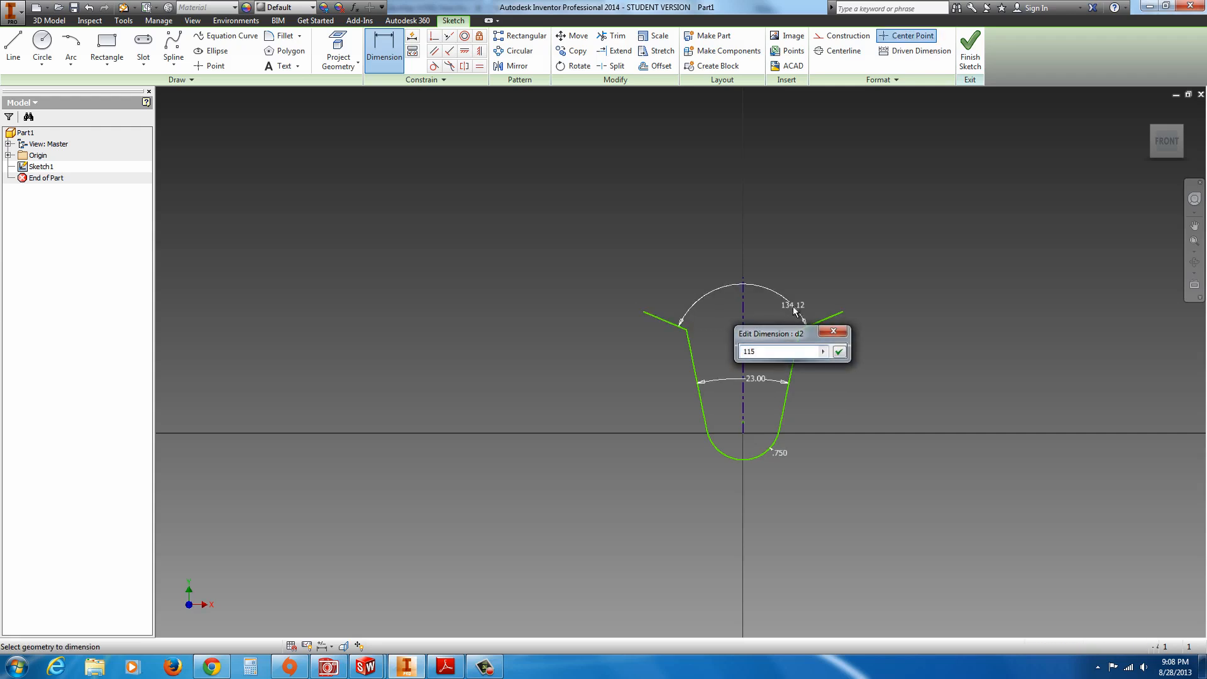
{"action": "key", "text": "Return"}
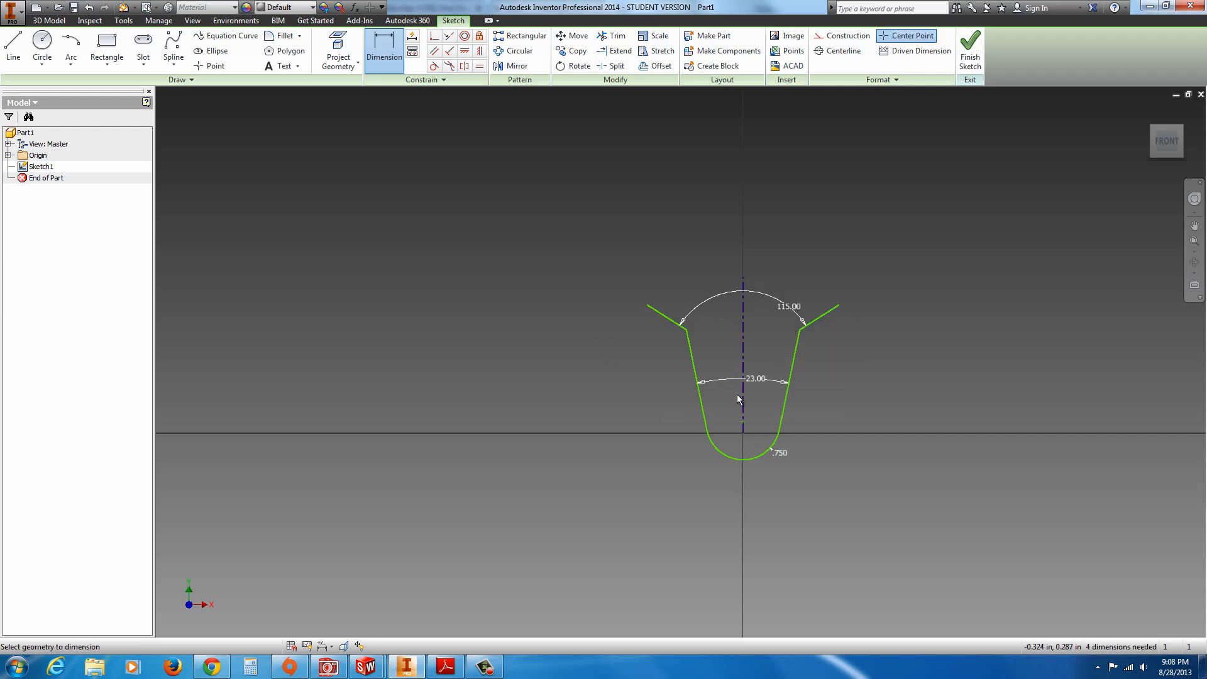
Draw a three-point arc of about 1.96 in radius over the top, joining the outer ends of the two short lines.
{"action": "left_click", "coordinate": [74, 66]}
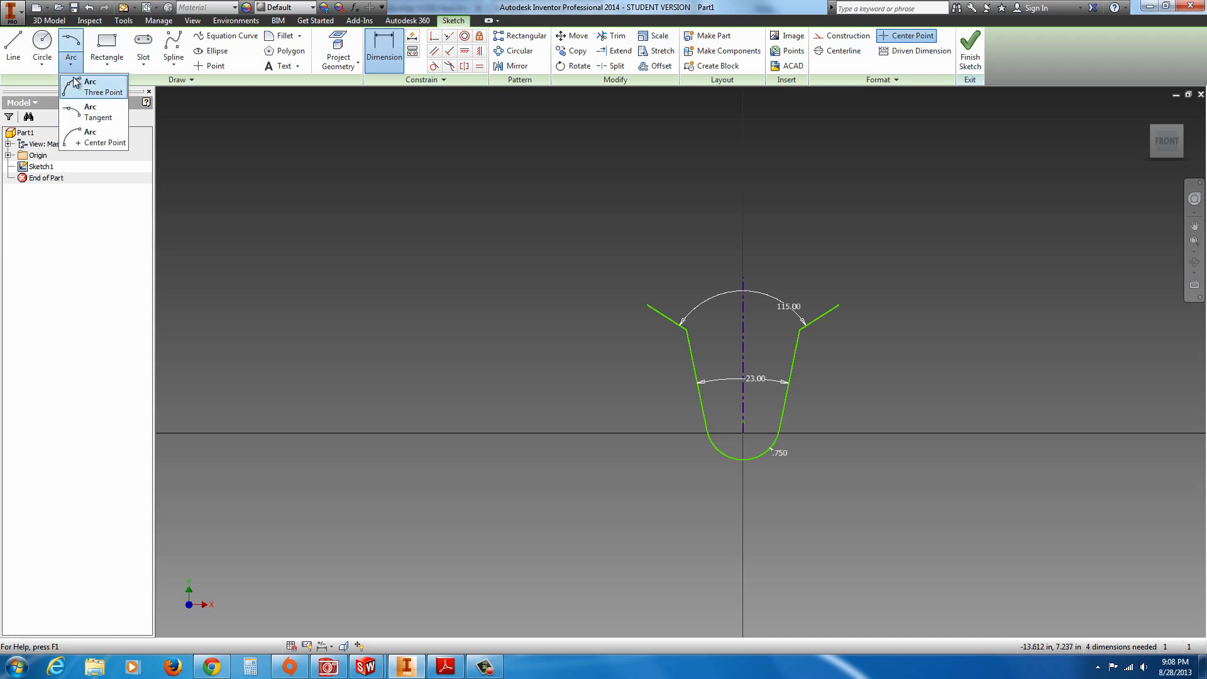
{"action": "left_click", "coordinate": [80, 91]}
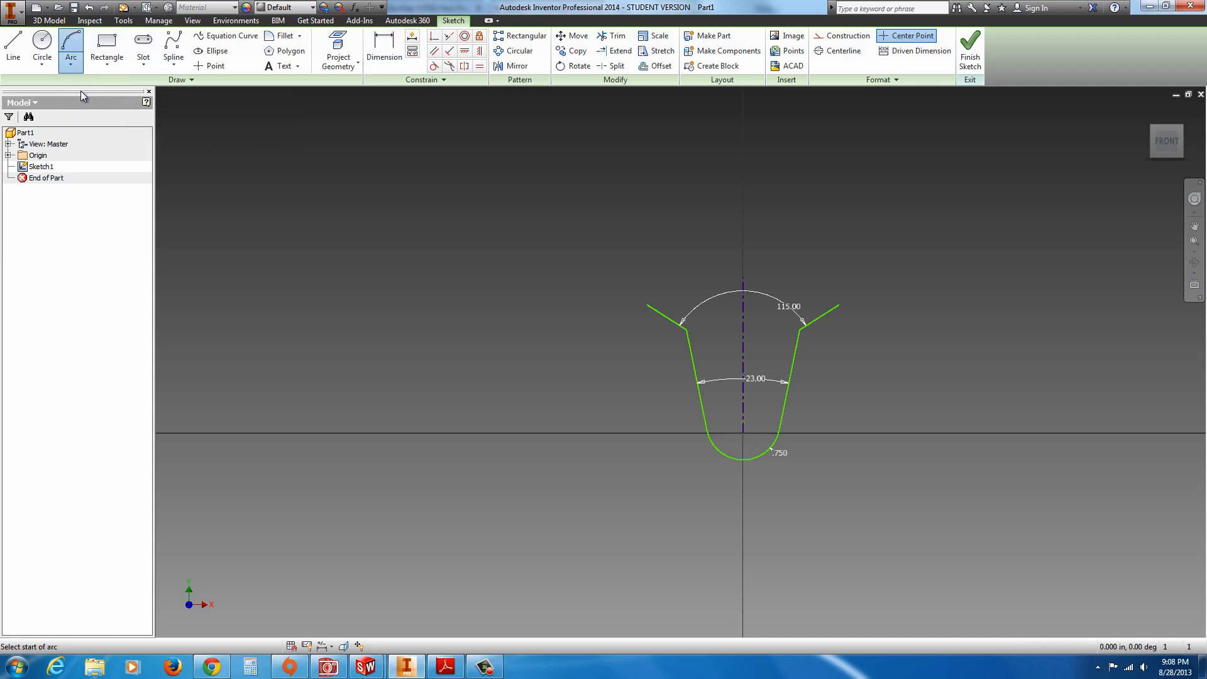
{"action": "left_click", "coordinate": [648, 305]}
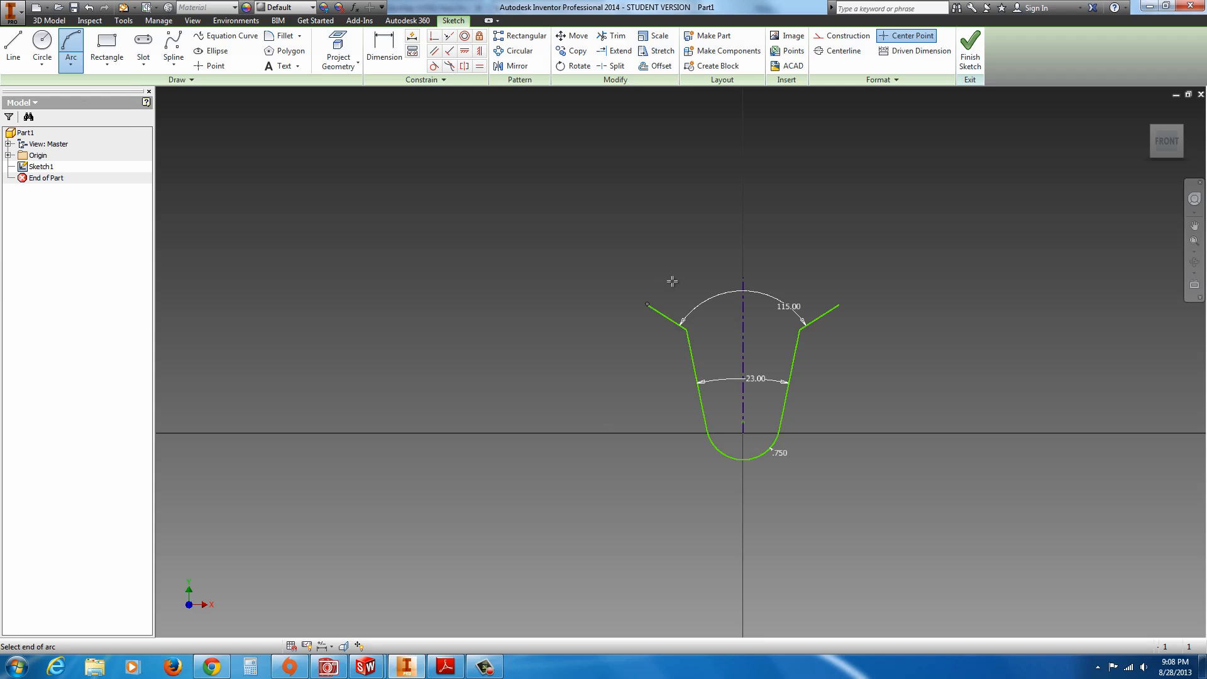
{"action": "left_click", "coordinate": [839, 306]}
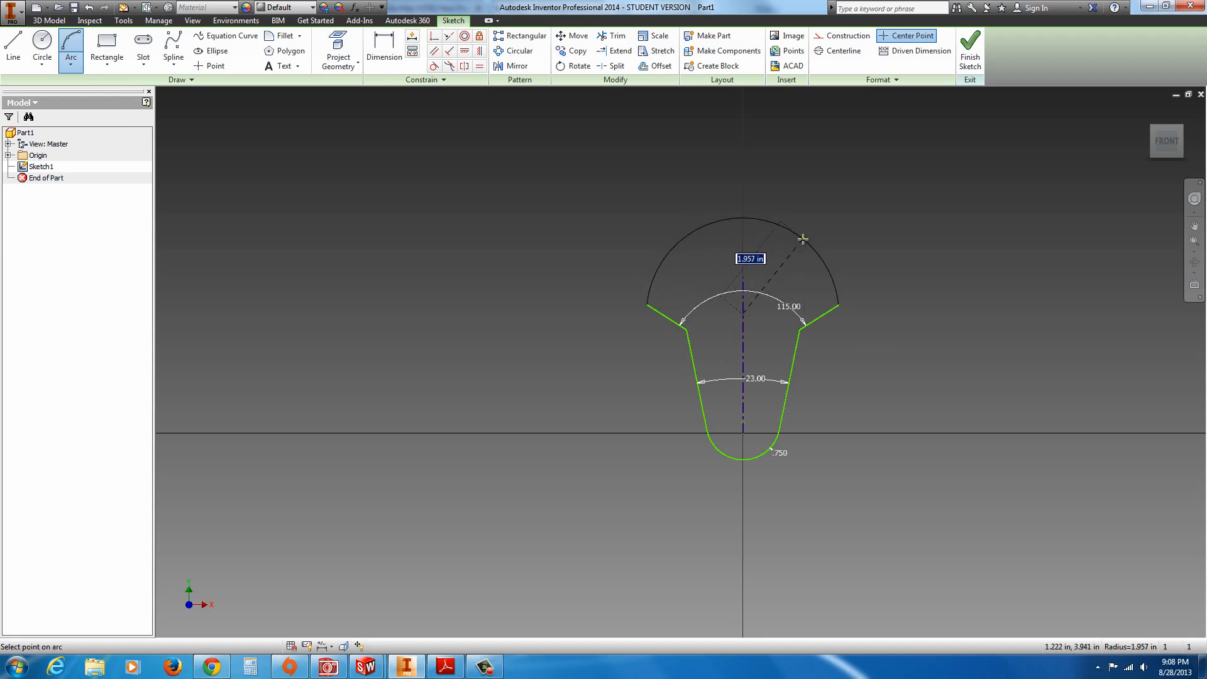
{"action": "left_click", "coordinate": [803, 237]}
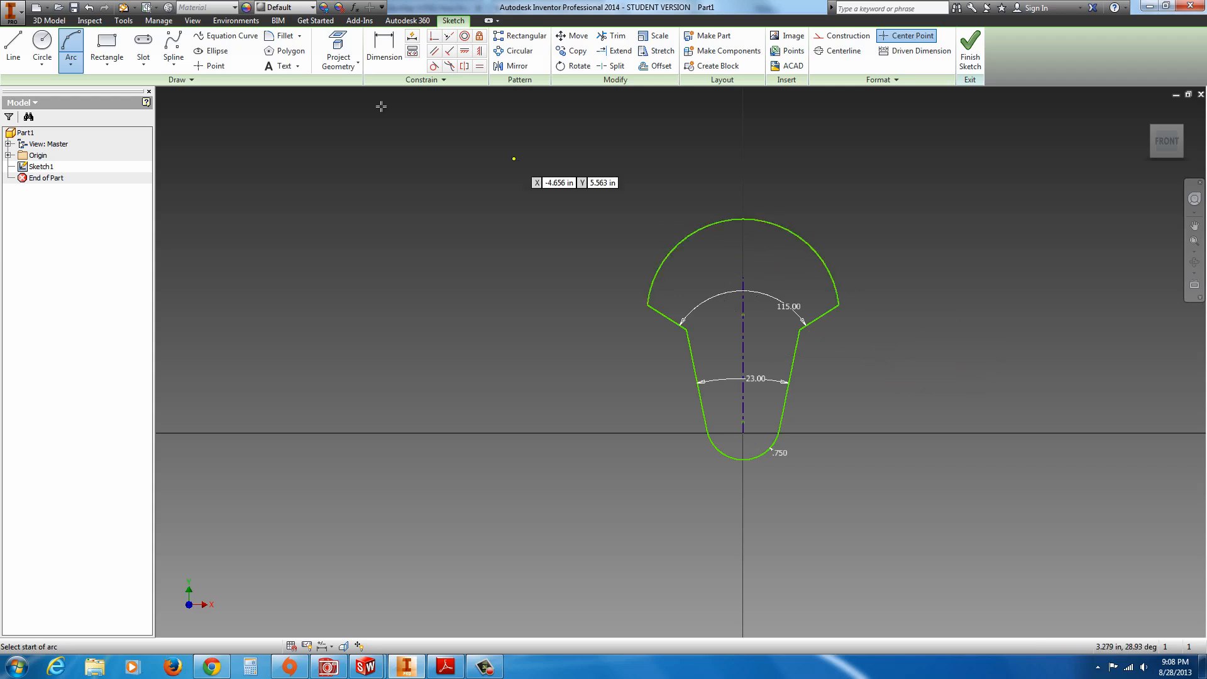
Dimension the top arc's radius as 1.5 in.
{"action": "left_click", "coordinate": [381, 45]}
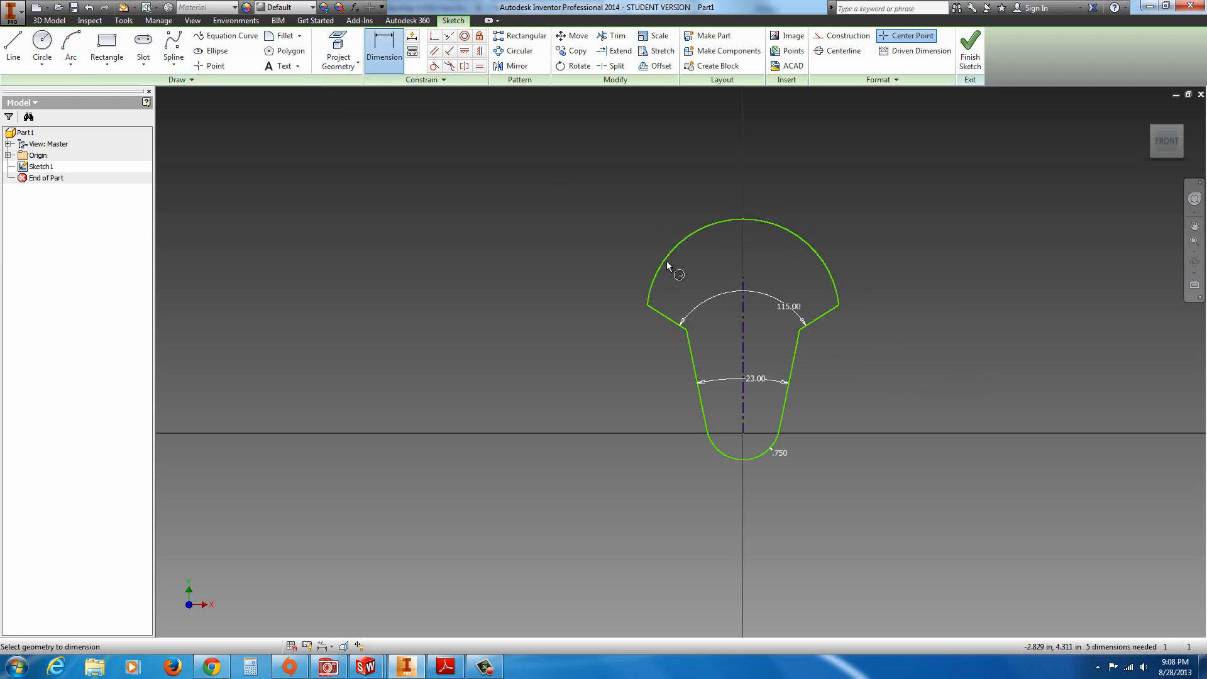
{"action": "left_click", "coordinate": [816, 249]}
{"action": "left_click", "coordinate": [870, 218]}
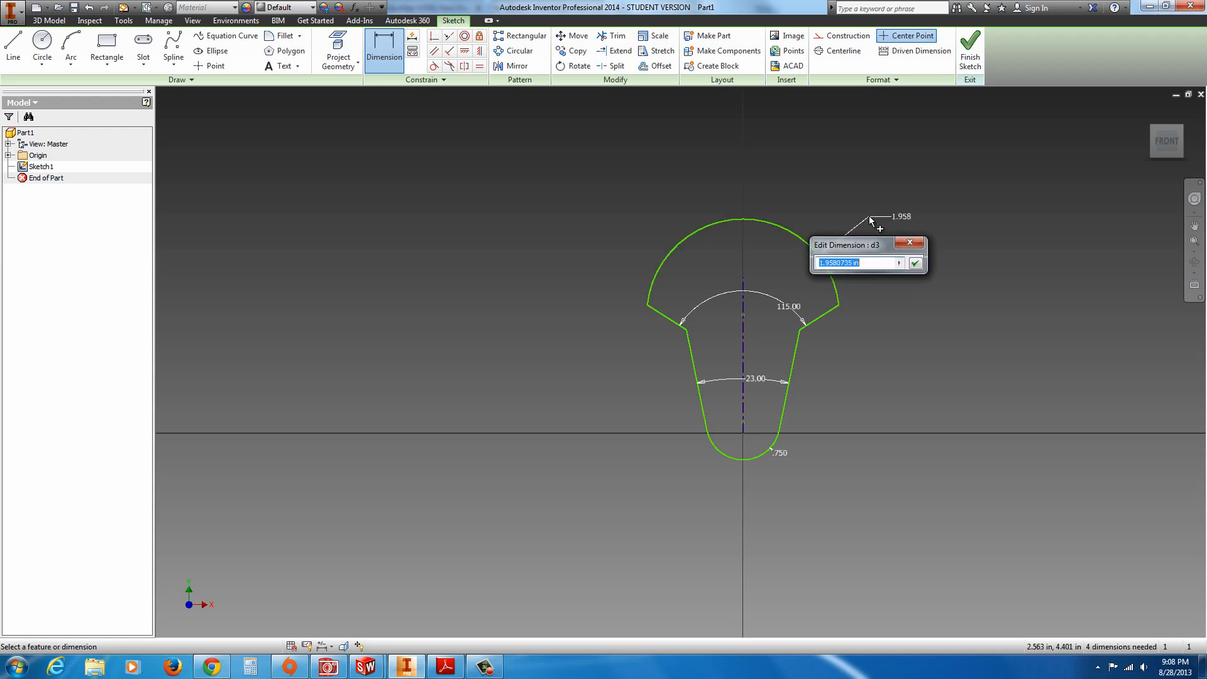
{"action": "type", "text": "1.5"}
{"action": "key", "text": "Return"}
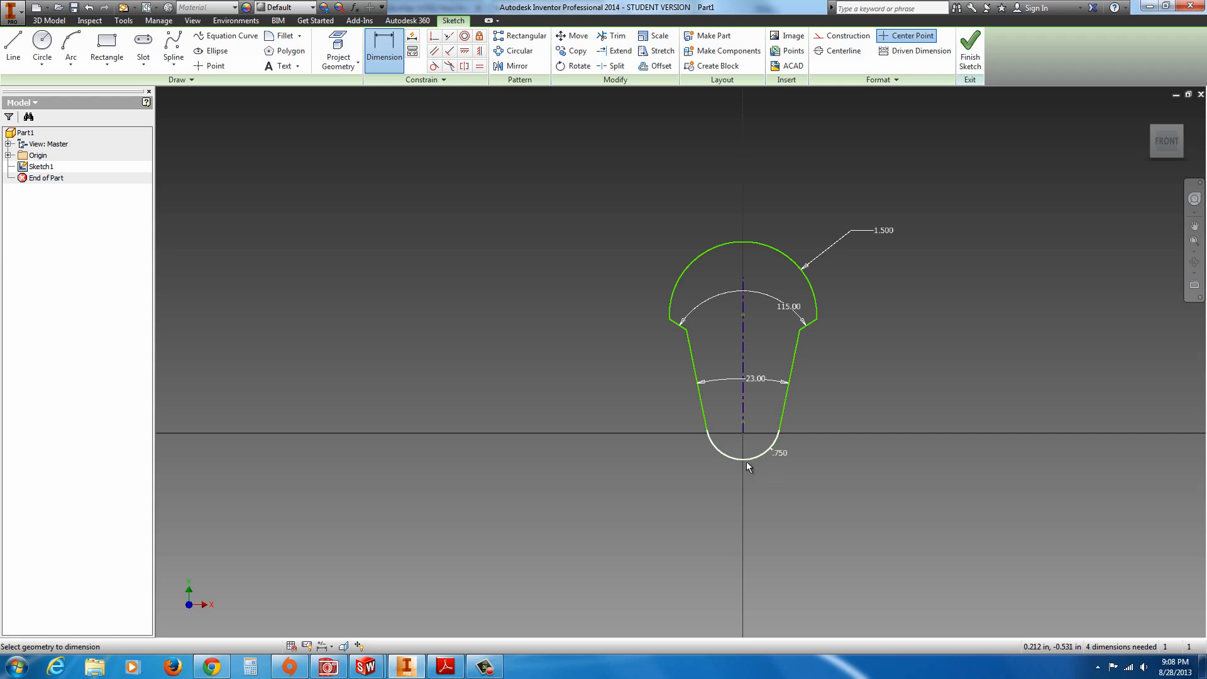
Consult the L4 drawing and dimension the vertical distance between the centers of the bottom and top arcs as 1.25 in.
{"action": "left_click", "coordinate": [445, 667]}
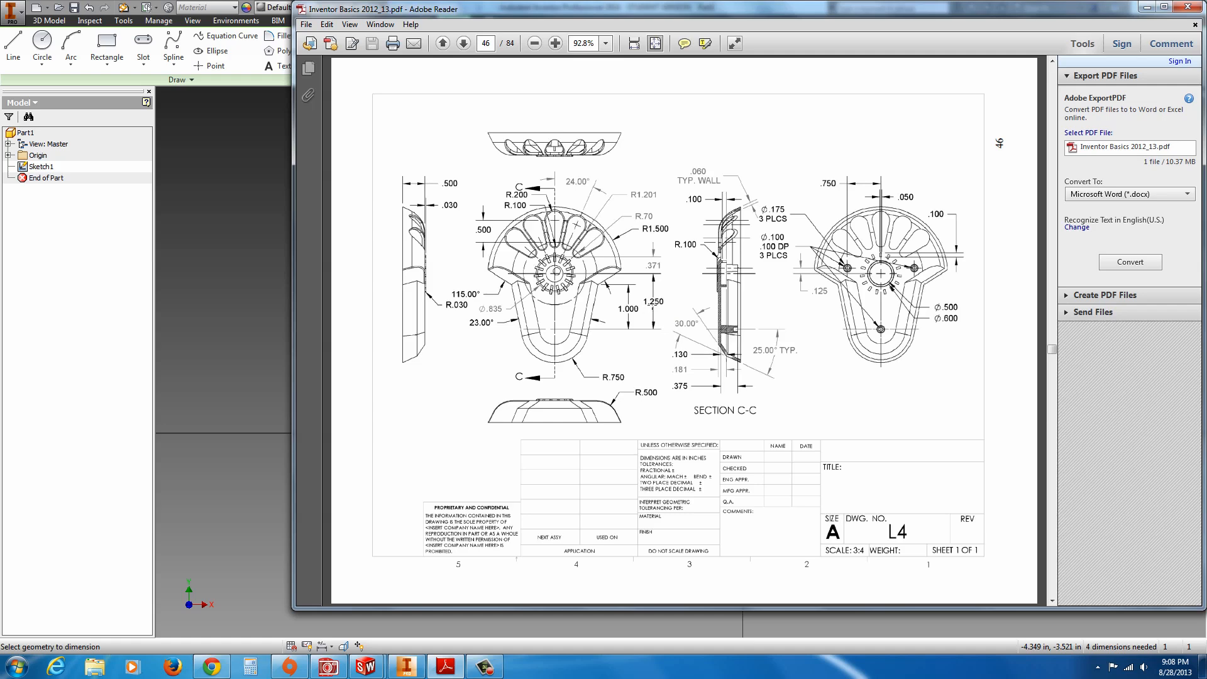
{"action": "left_click", "coordinate": [104, 439]}
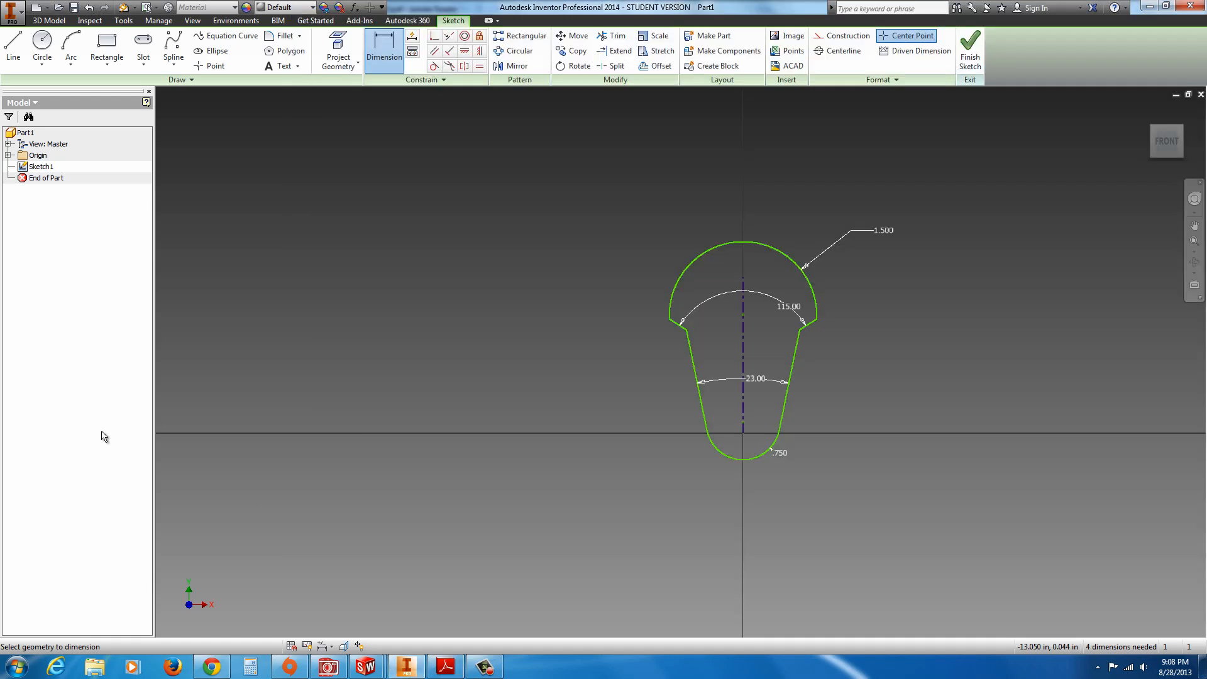
{"action": "left_click", "coordinate": [760, 456]}
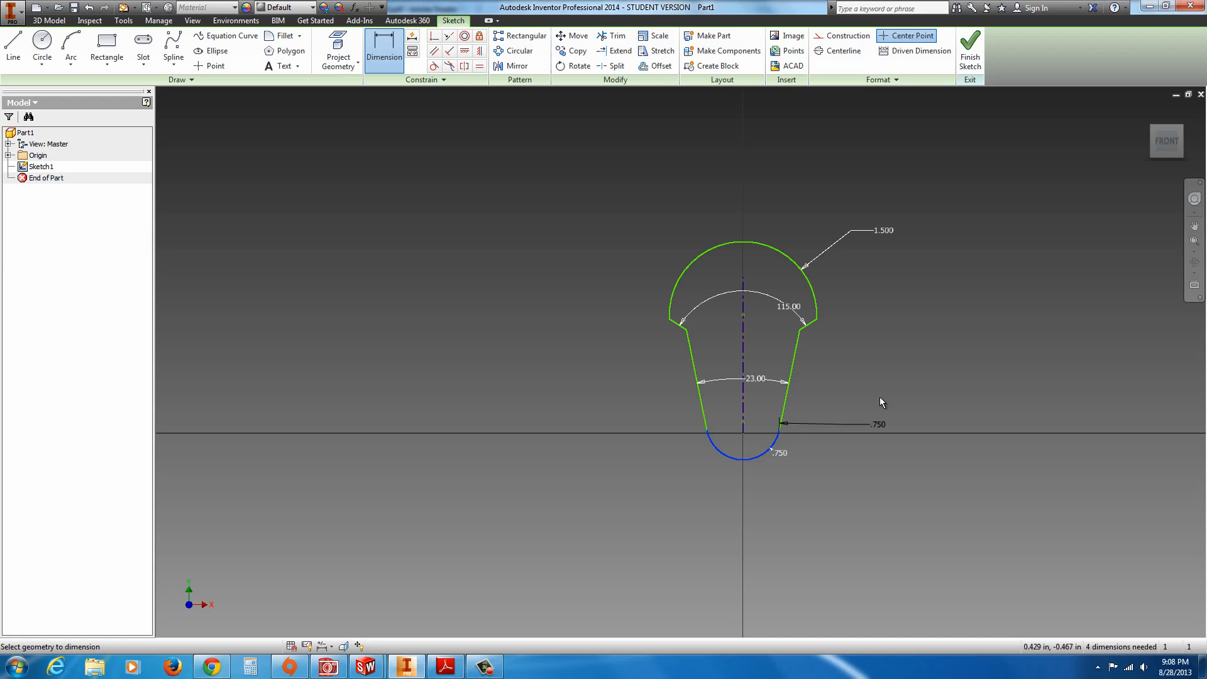
{"action": "left_click", "coordinate": [809, 280]}
{"action": "left_click", "coordinate": [878, 364]}
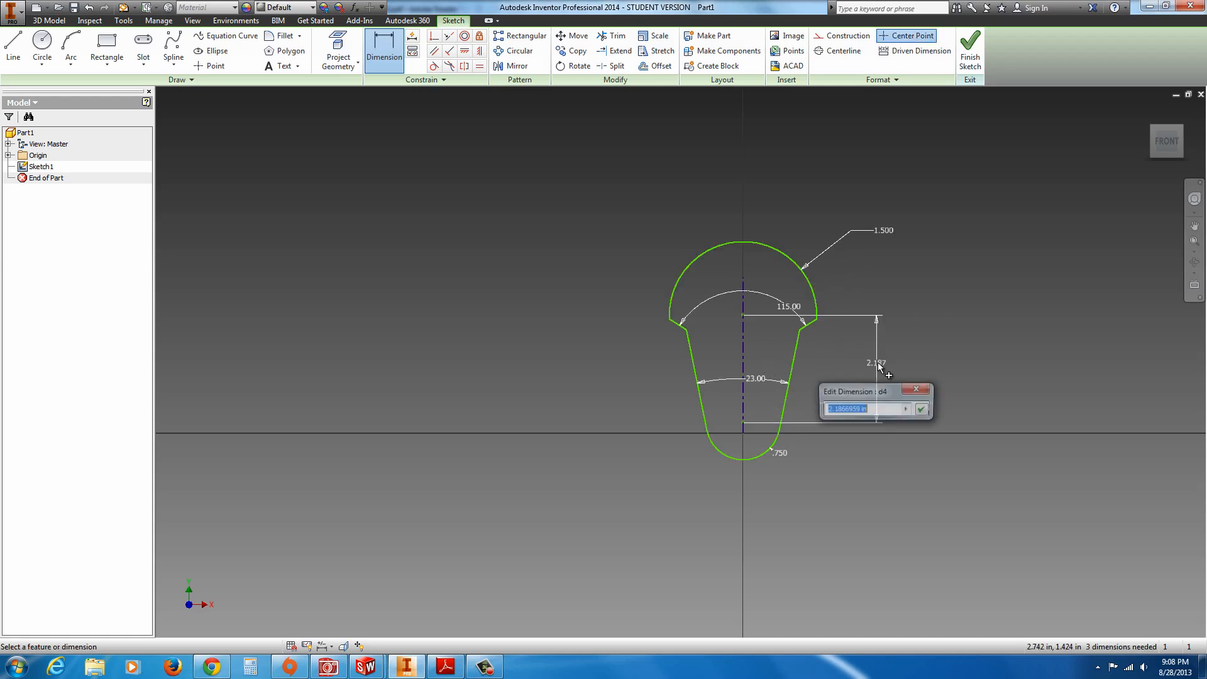
{"action": "type", "text": "1.25"}
{"action": "key", "text": "Return"}
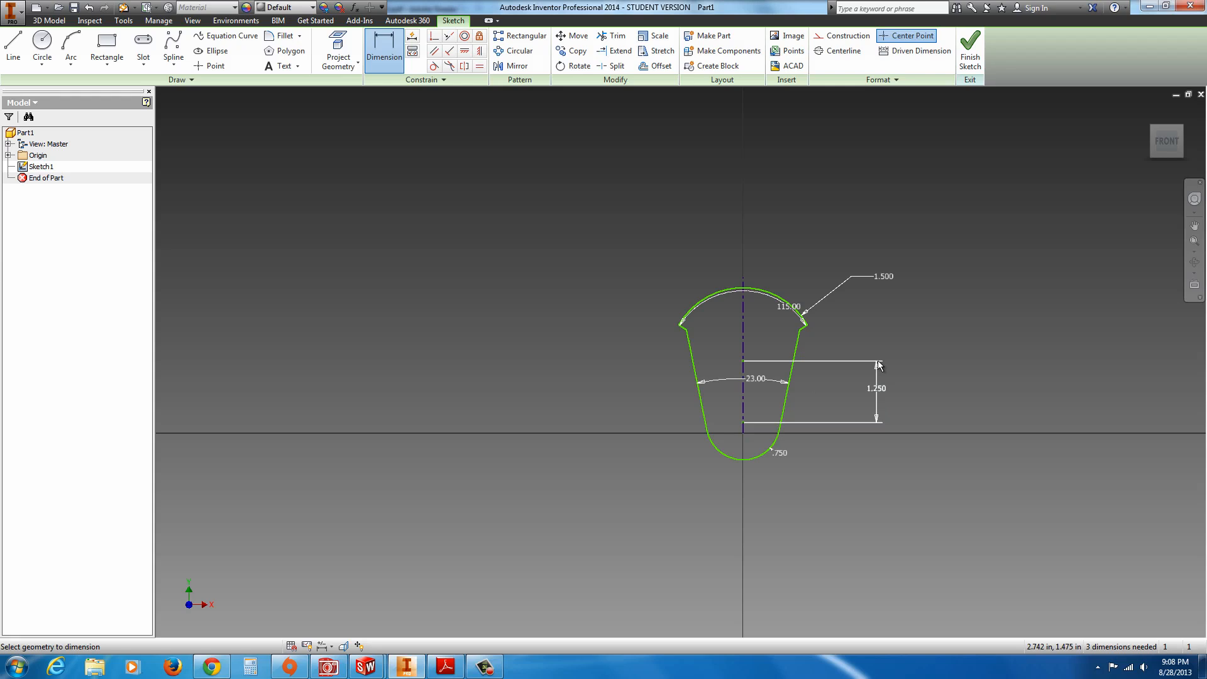
Consult the L4 drawing and dimension the height from the bottom arc's center to the right inner corner as 1 in.
{"action": "left_click", "coordinate": [445, 667]}
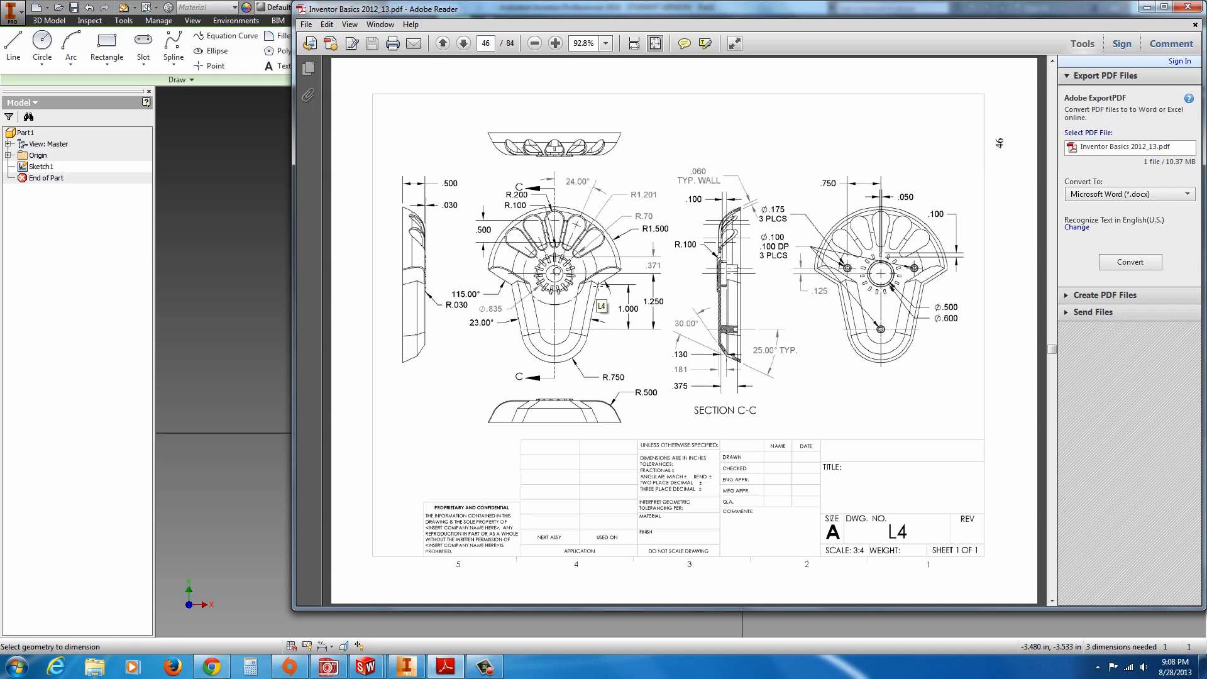
{"action": "left_click", "coordinate": [407, 667]}
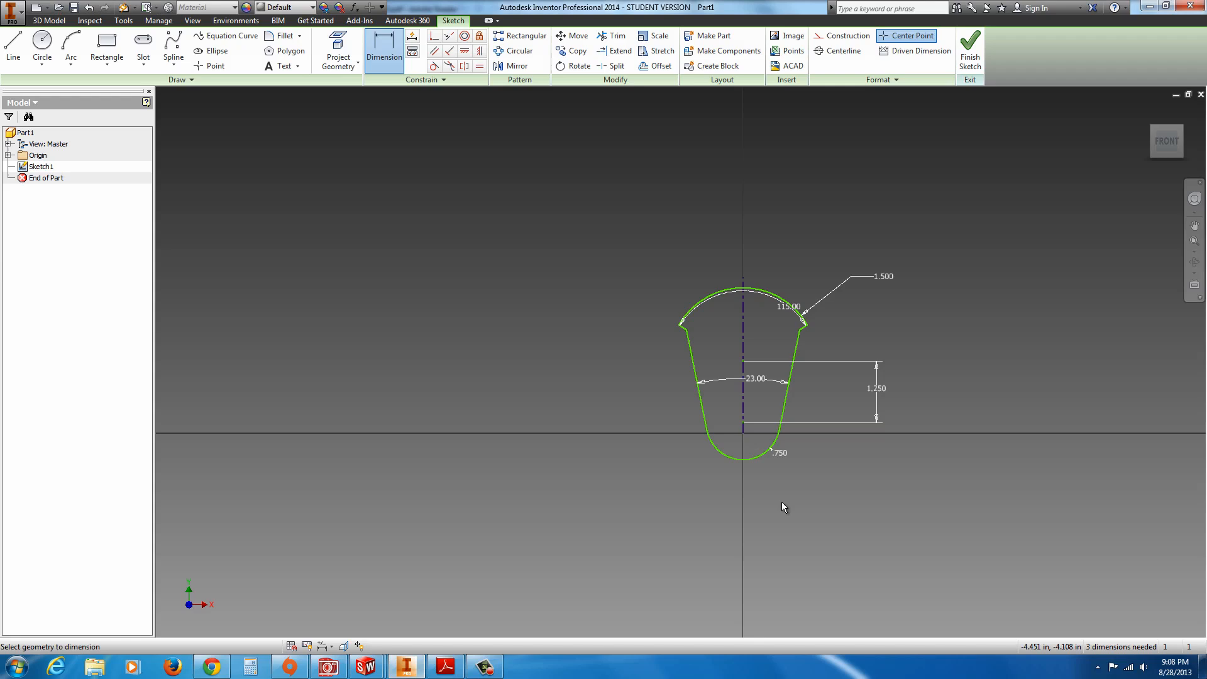
{"action": "left_click", "coordinate": [764, 457]}
{"action": "left_click", "coordinate": [803, 332]}
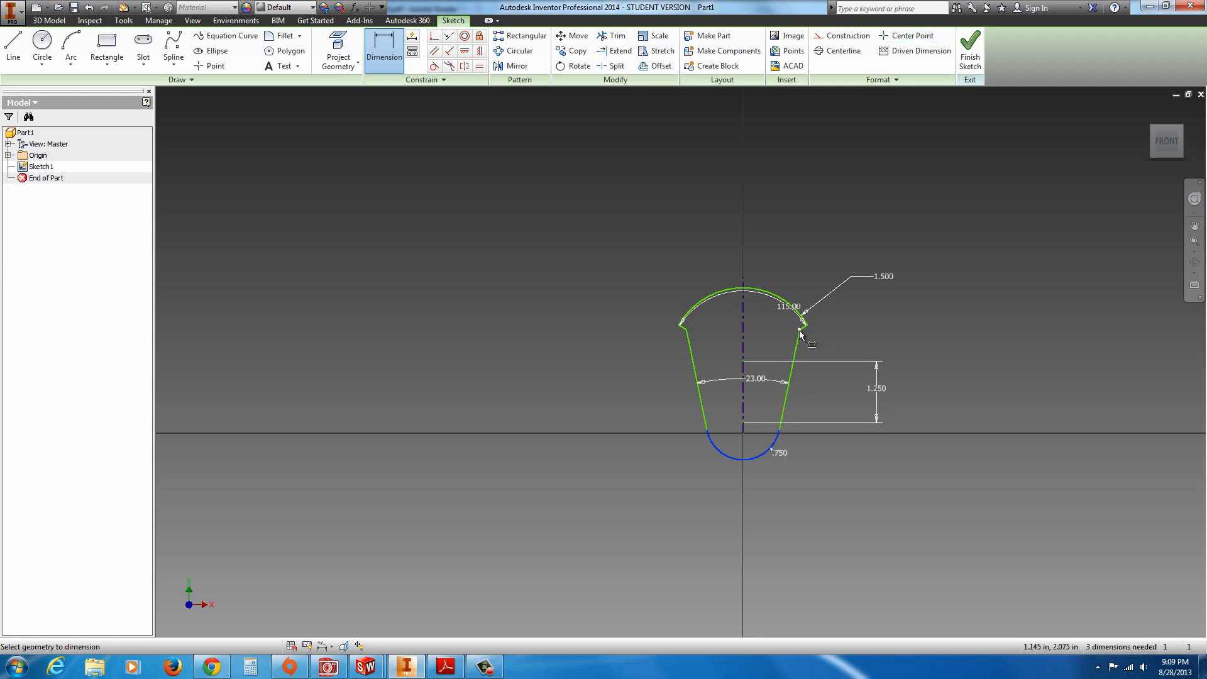
{"action": "left_click", "coordinate": [831, 374]}
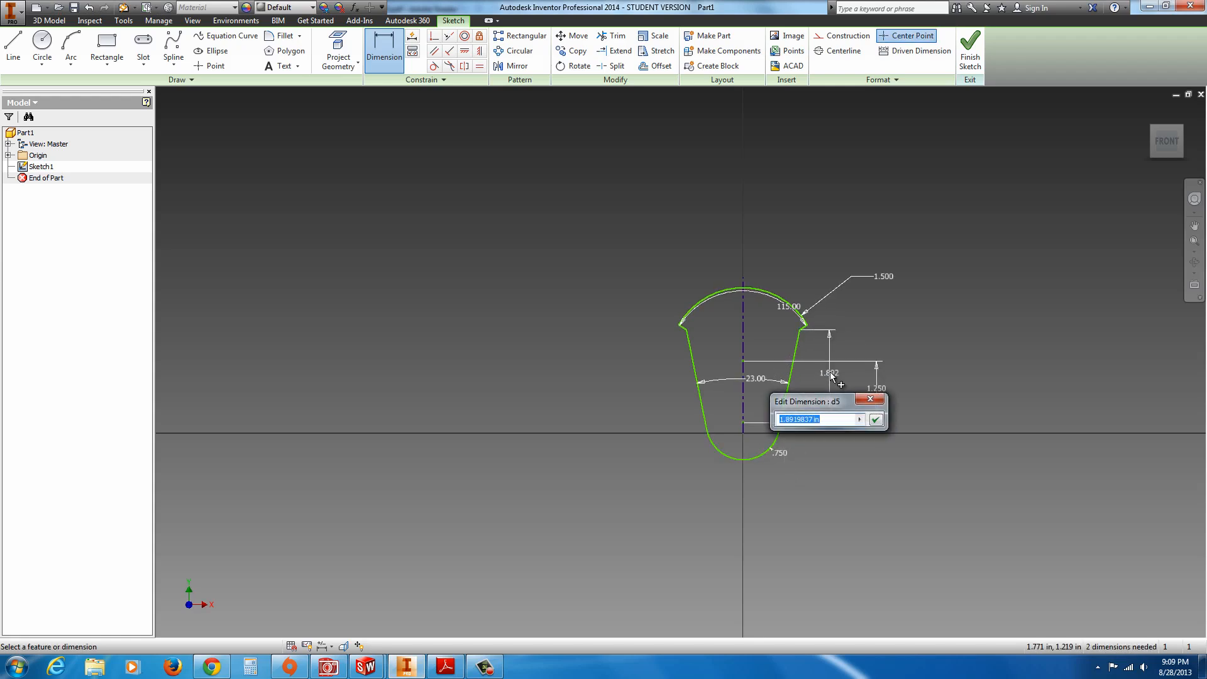
{"action": "type", "text": "1"}
{"action": "key", "text": "Return"}
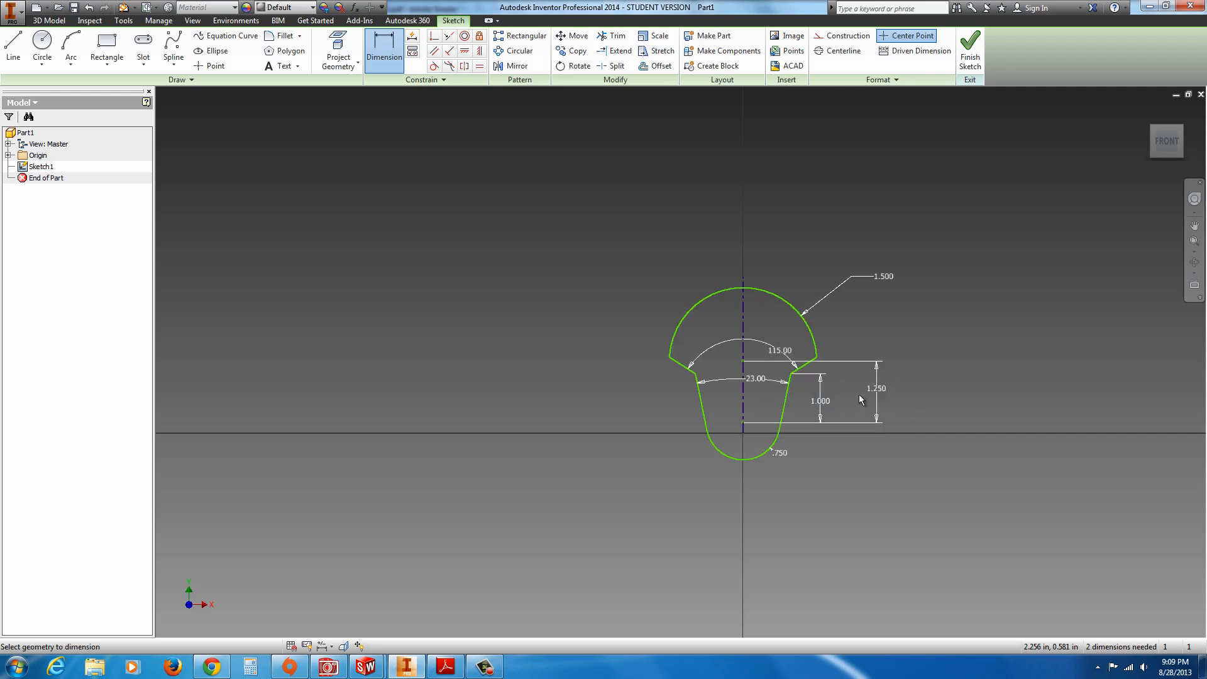
Leave dimensioning and attach the bottom arc's center to the sketch origin.
{"action": "scroll", "coordinate": [787, 360], "scroll_direction": "up", "scroll_amount": 3}
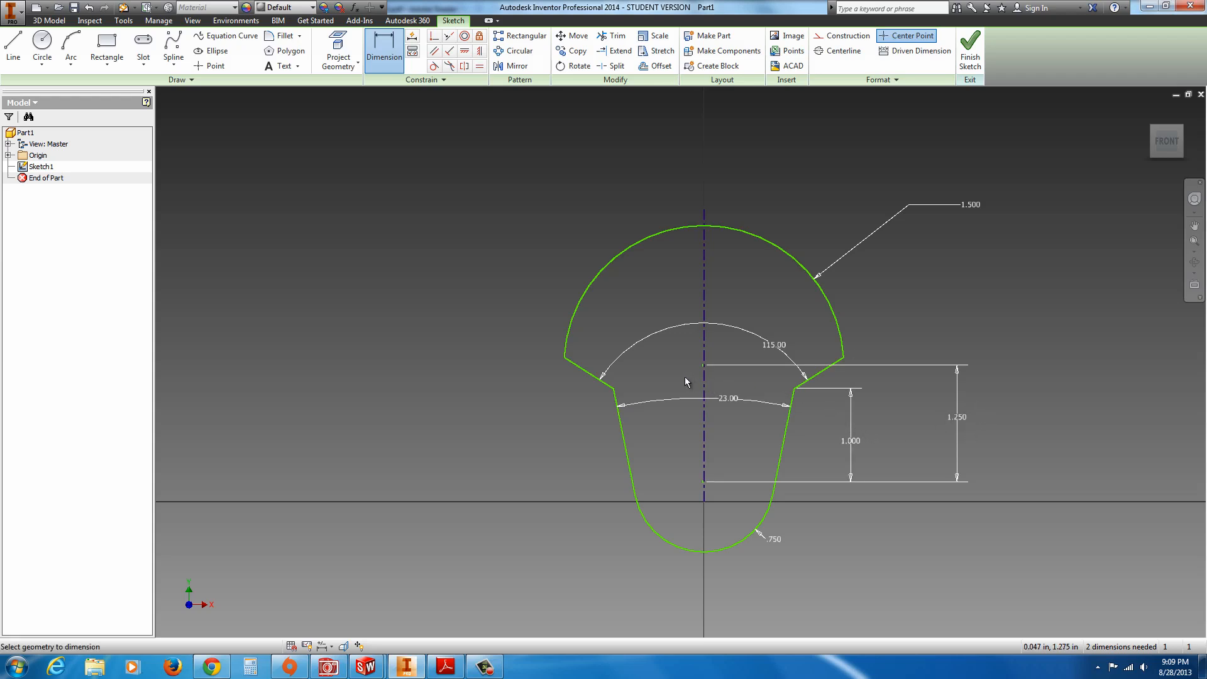
{"action": "key", "text": "Escape"}
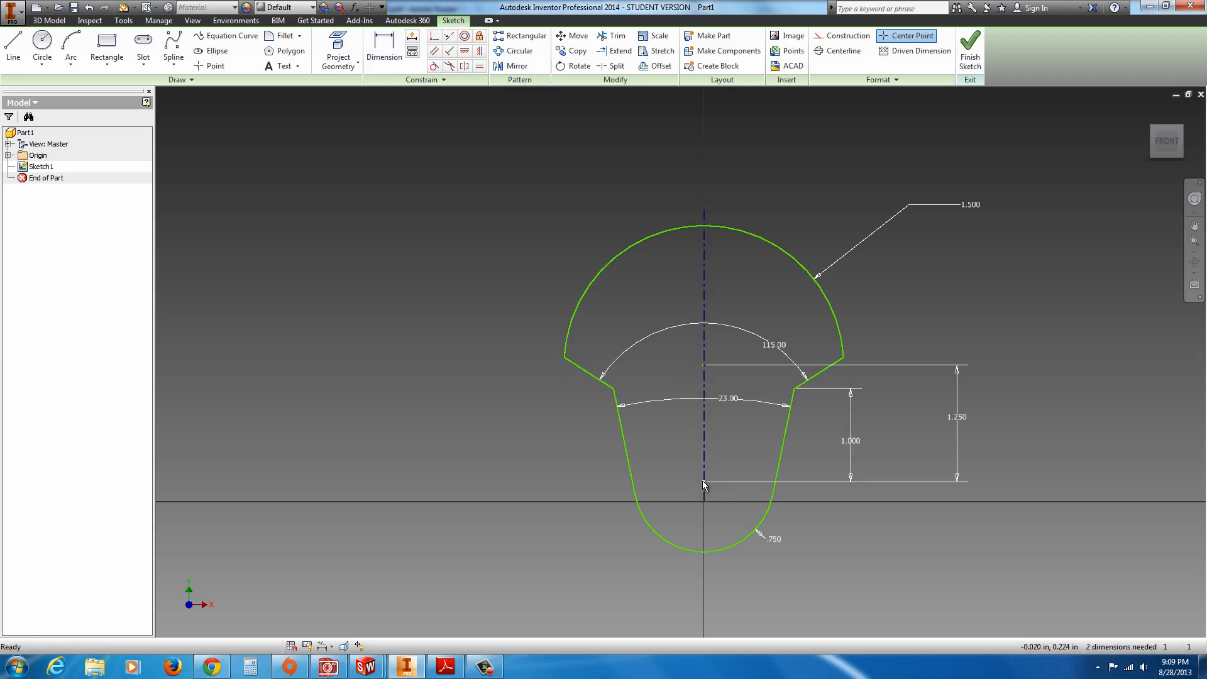
{"action": "mouse_move", "coordinate": [704, 484]}
{"action": "left_mouse_down"}
{"action": "mouse_move", "coordinate": [704, 469]}
{"action": "mouse_move", "coordinate": [703, 501]}
{"action": "left_mouse_up"}
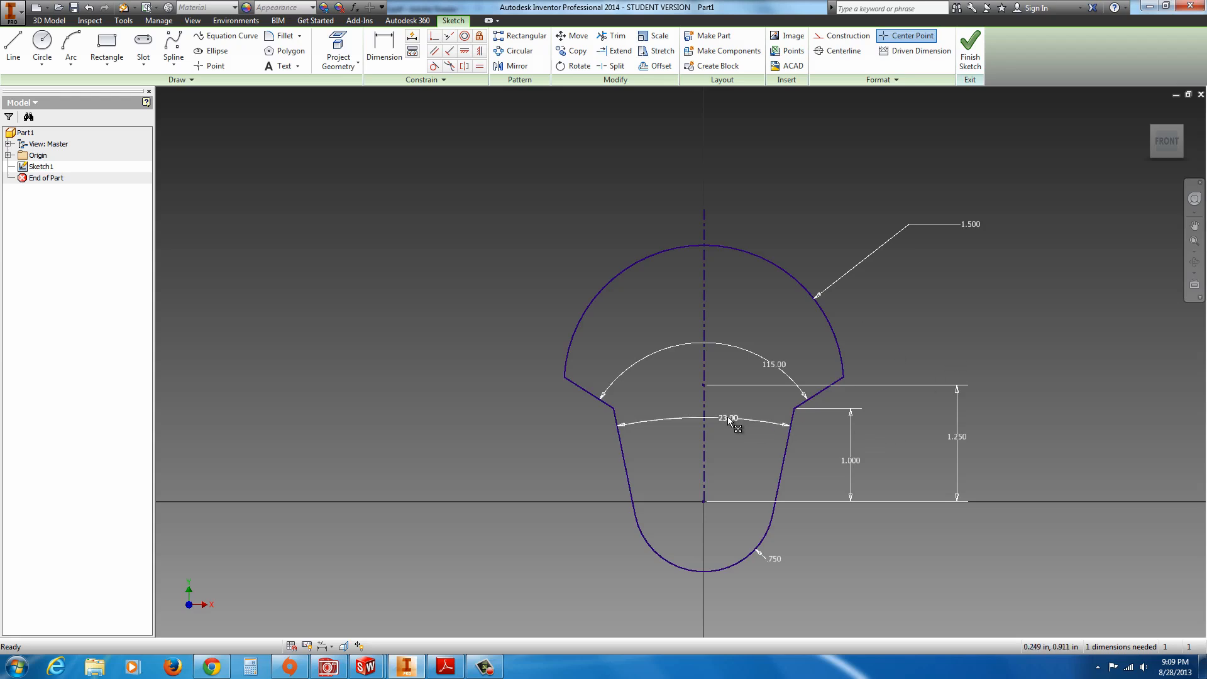
Move the 23-degree and 115-degree dimension texts outside the left side of the outline.
{"action": "left_click_drag", "start_coordinate": [729, 419], "coordinate": [584, 453]}
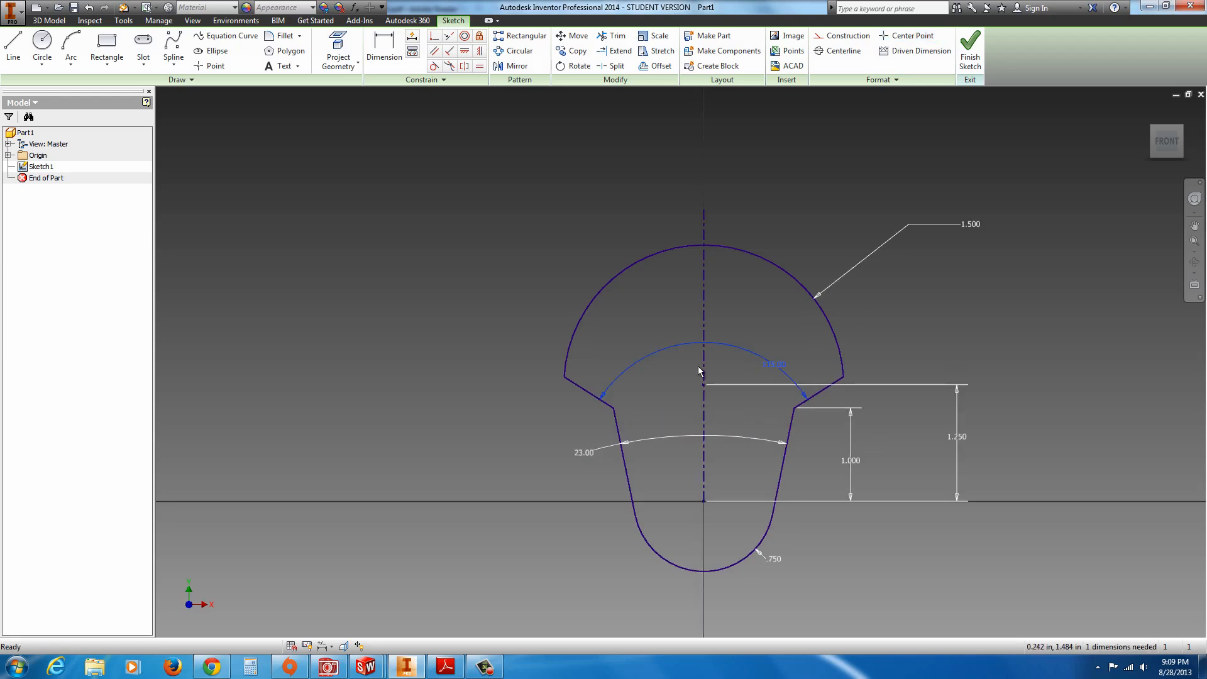
{"action": "left_click_drag", "start_coordinate": [785, 374], "coordinate": [586, 410]}
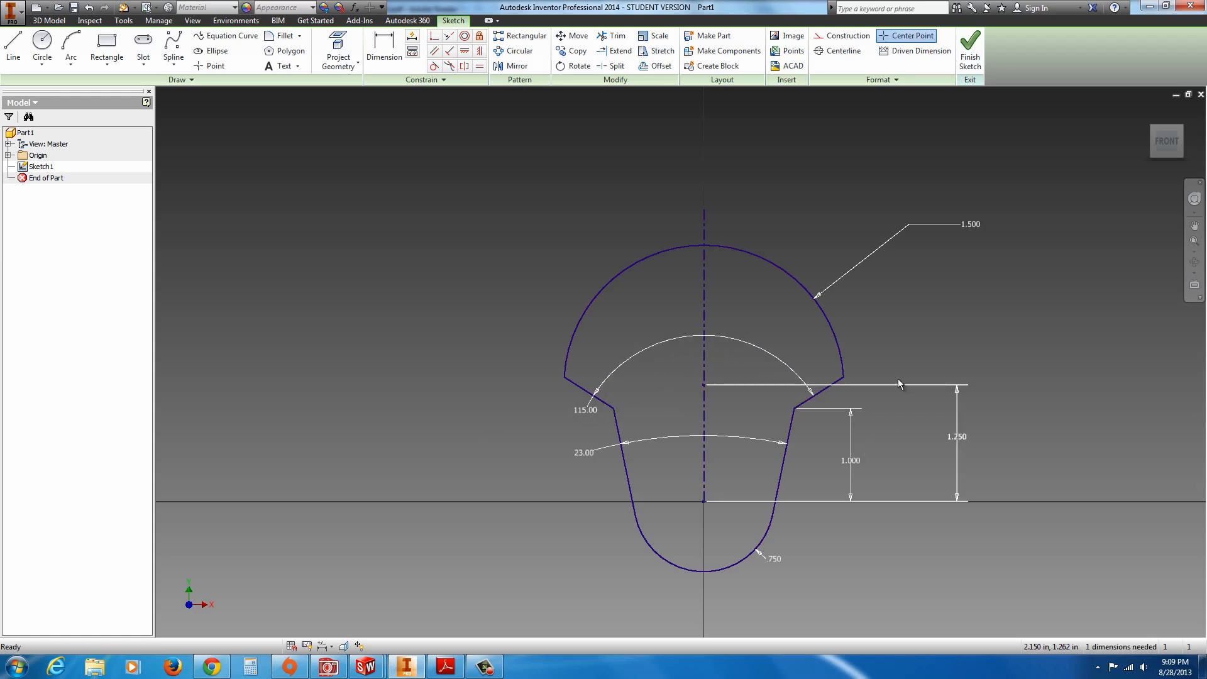
Review the L4 part drawing in Adobe Reader and return to the sketch in Inventor.
{"action": "left_click", "coordinate": [445, 667]}
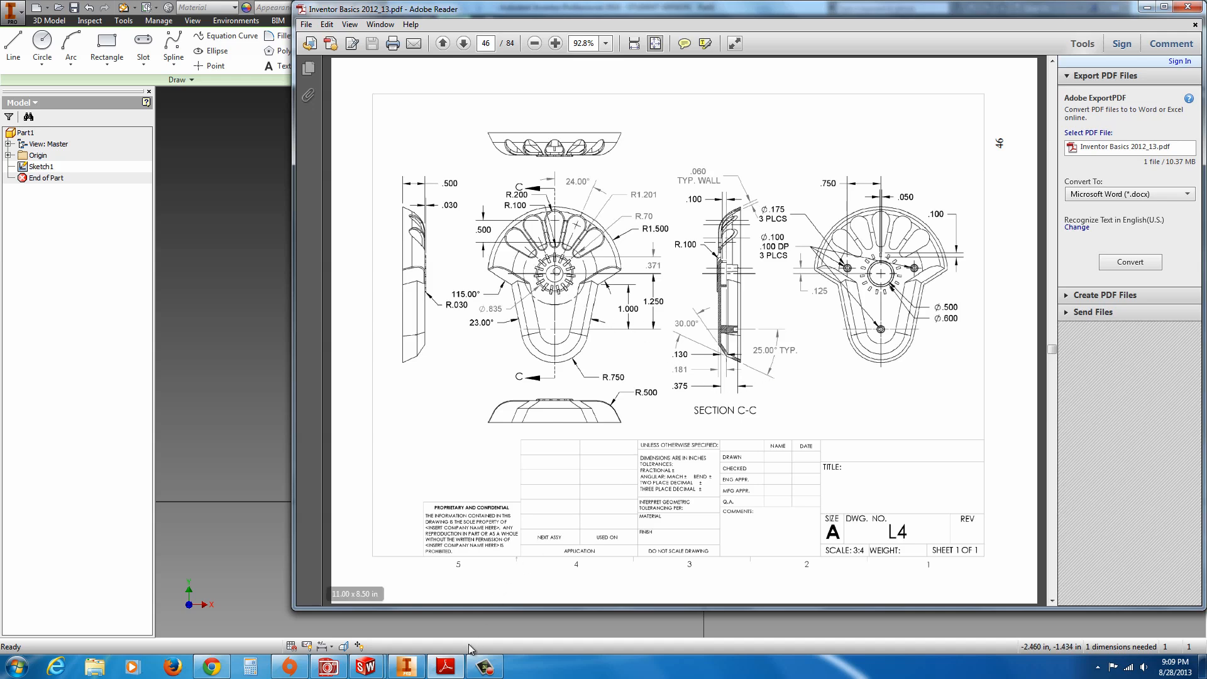
{"action": "mouse_move", "coordinate": [420, 670]}
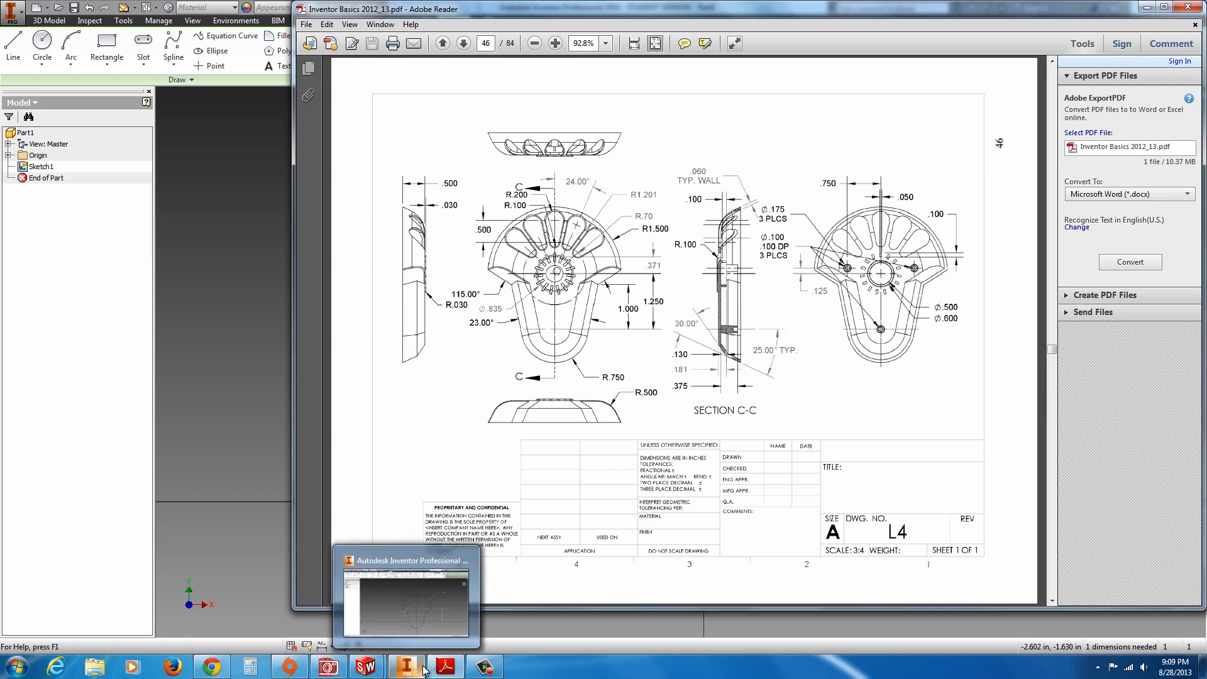
{"action": "left_click", "coordinate": [420, 670]}
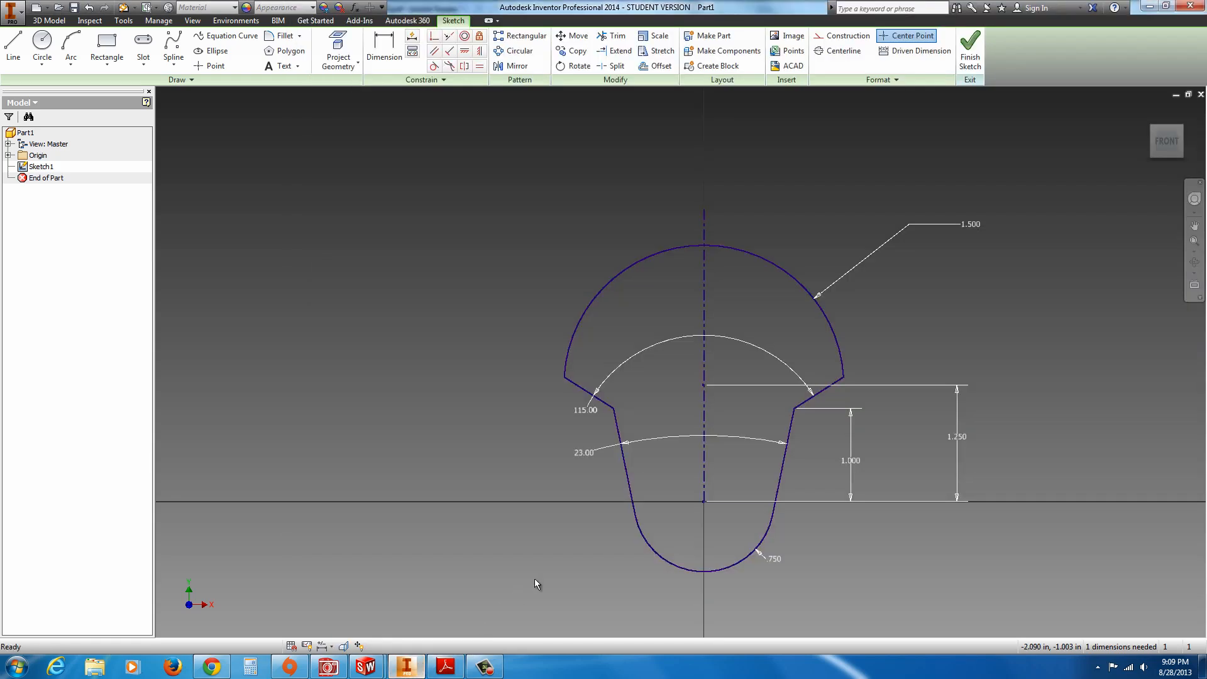
Finish the outline sketch and extrude its profile 0.5 in as a new solid.
{"action": "left_click", "coordinate": [970, 51]}
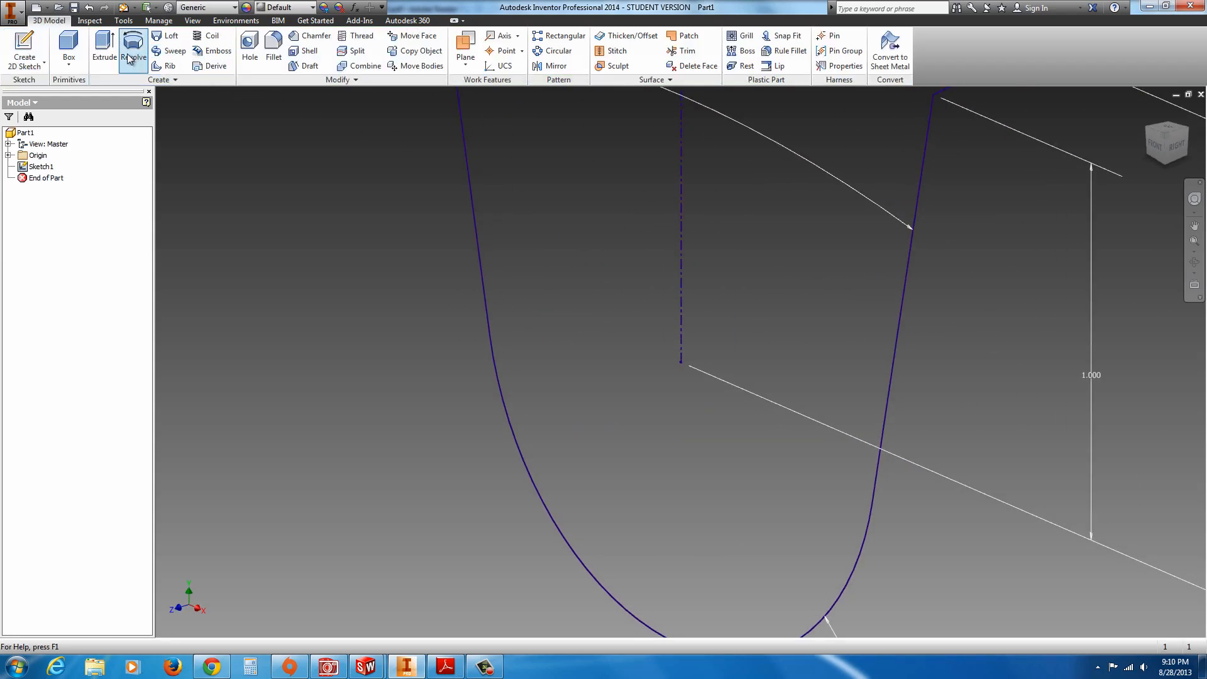
{"action": "left_click", "coordinate": [104, 49]}
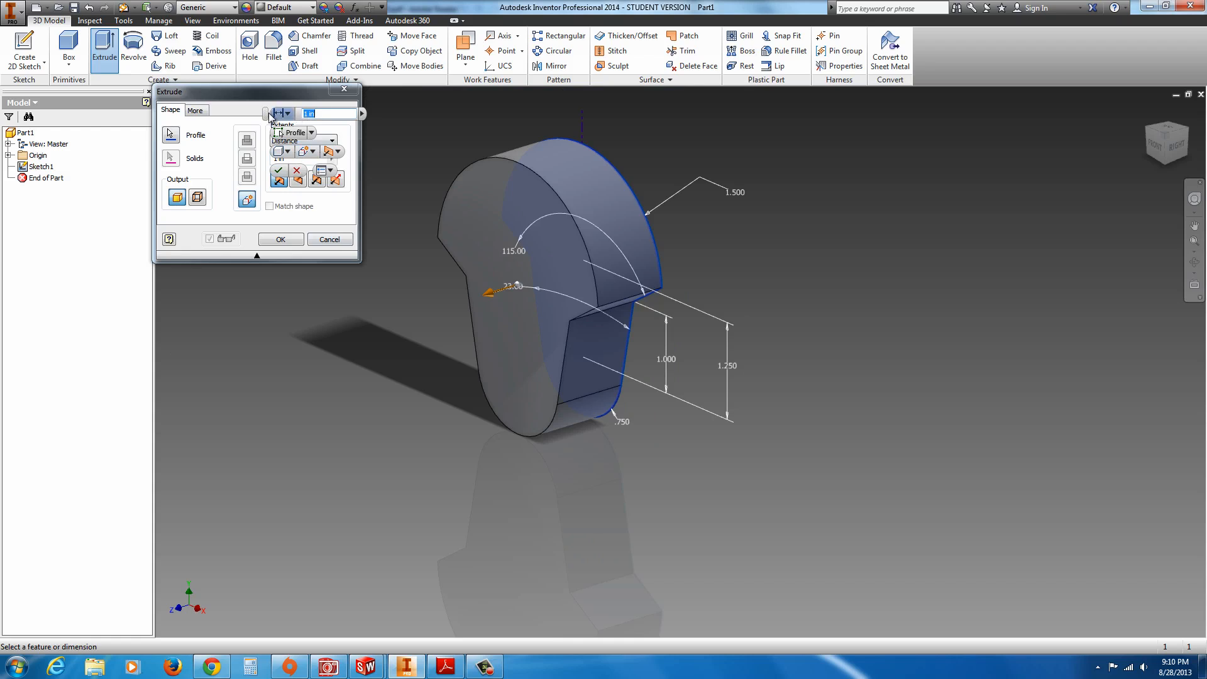
{"action": "left_click_drag", "start_coordinate": [266, 115], "coordinate": [242, 317]}
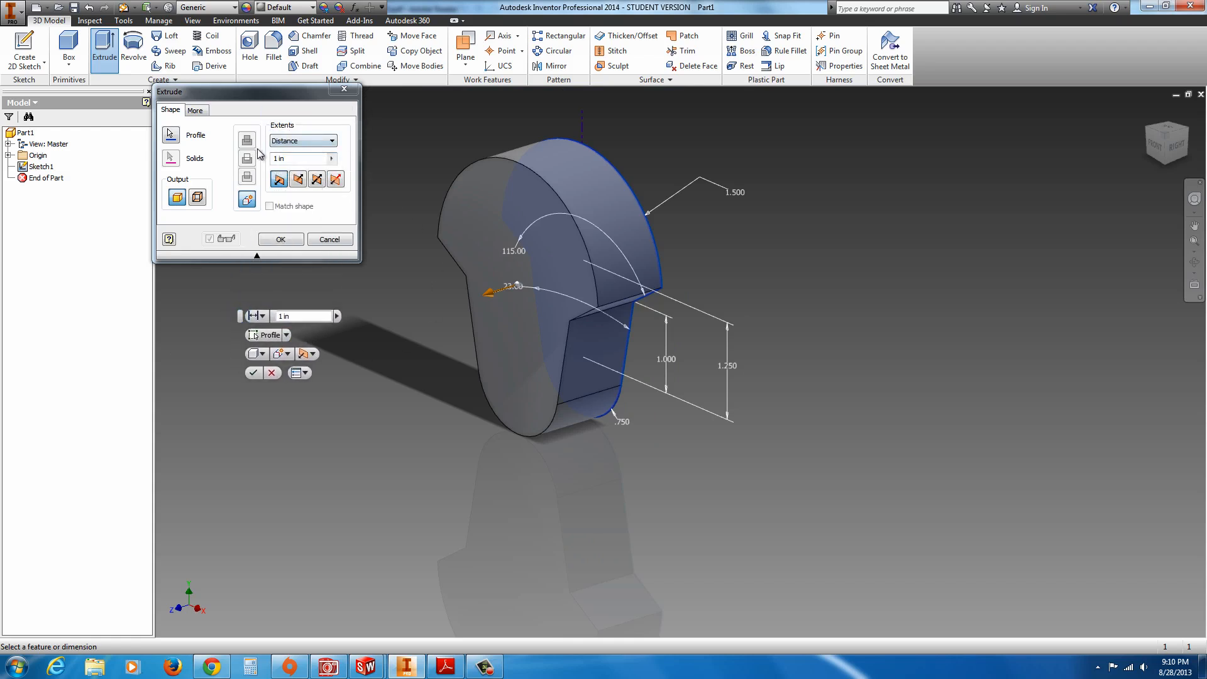
{"action": "double_click", "coordinate": [289, 159]}
{"action": "type", "text": ".5"}
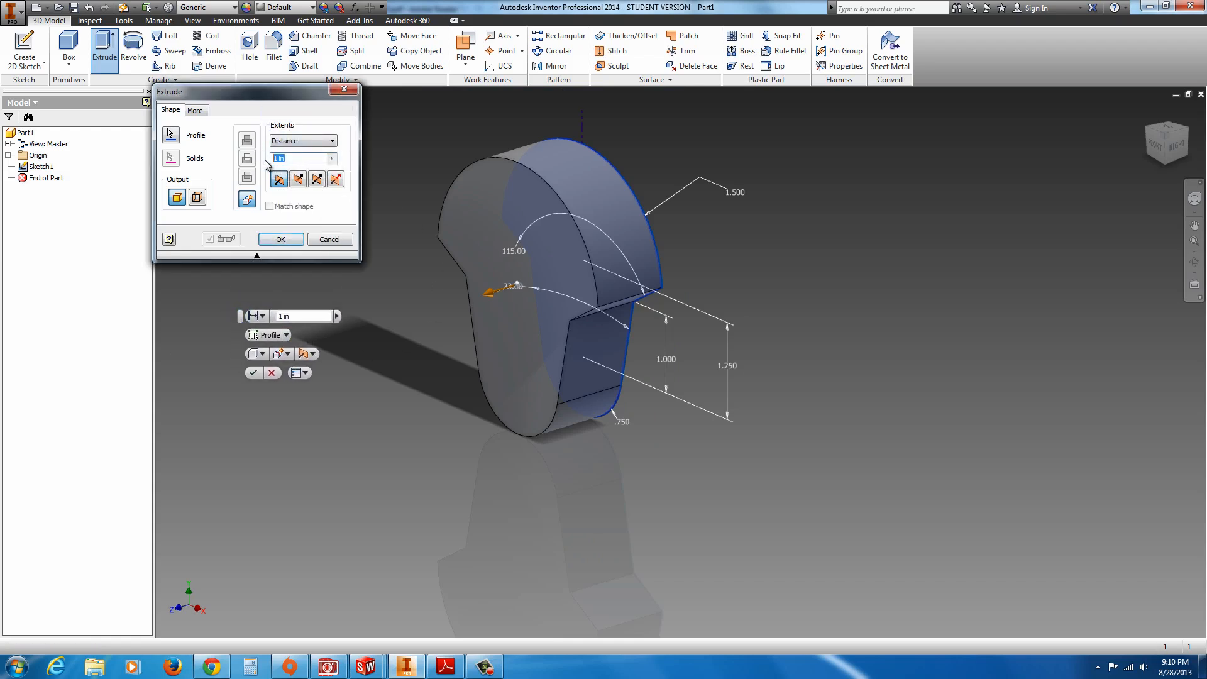
{"action": "key", "text": "Return"}
{"action": "key", "text": "Escape"}
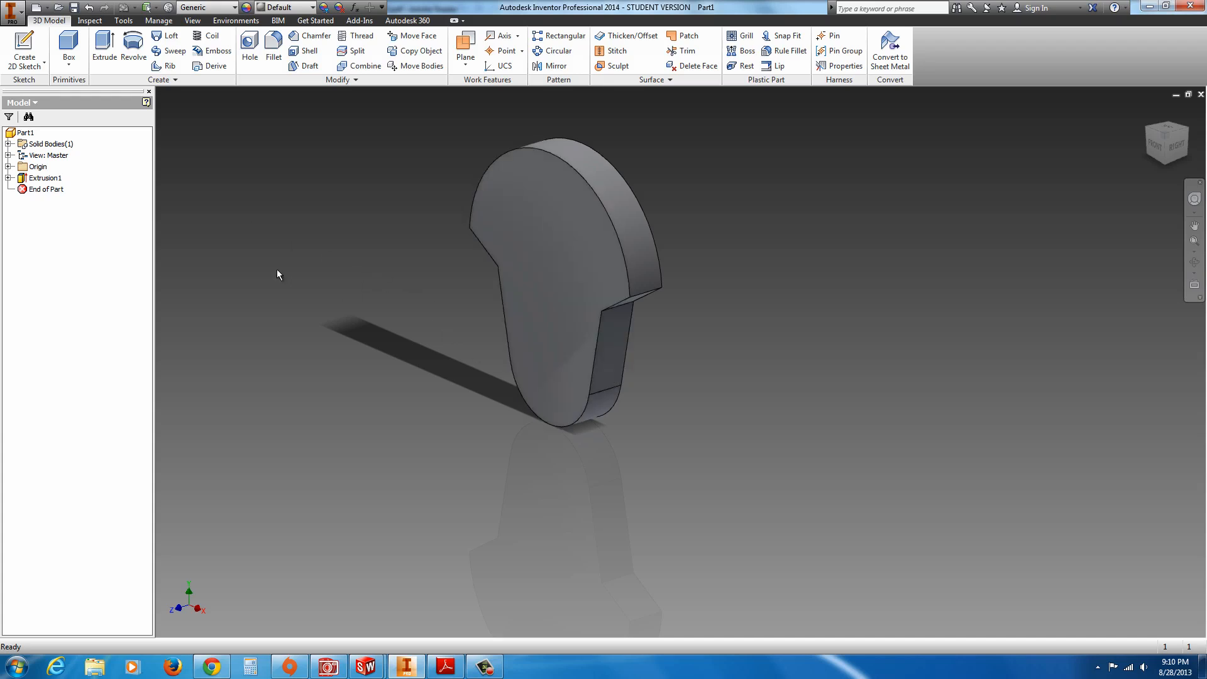
Edit the extrusion and, consulting the L4 drawing, set its taper to -25 degrees.
{"action": "left_click", "coordinate": [23, 180]}
{"action": "right_click", "coordinate": [24, 180]}
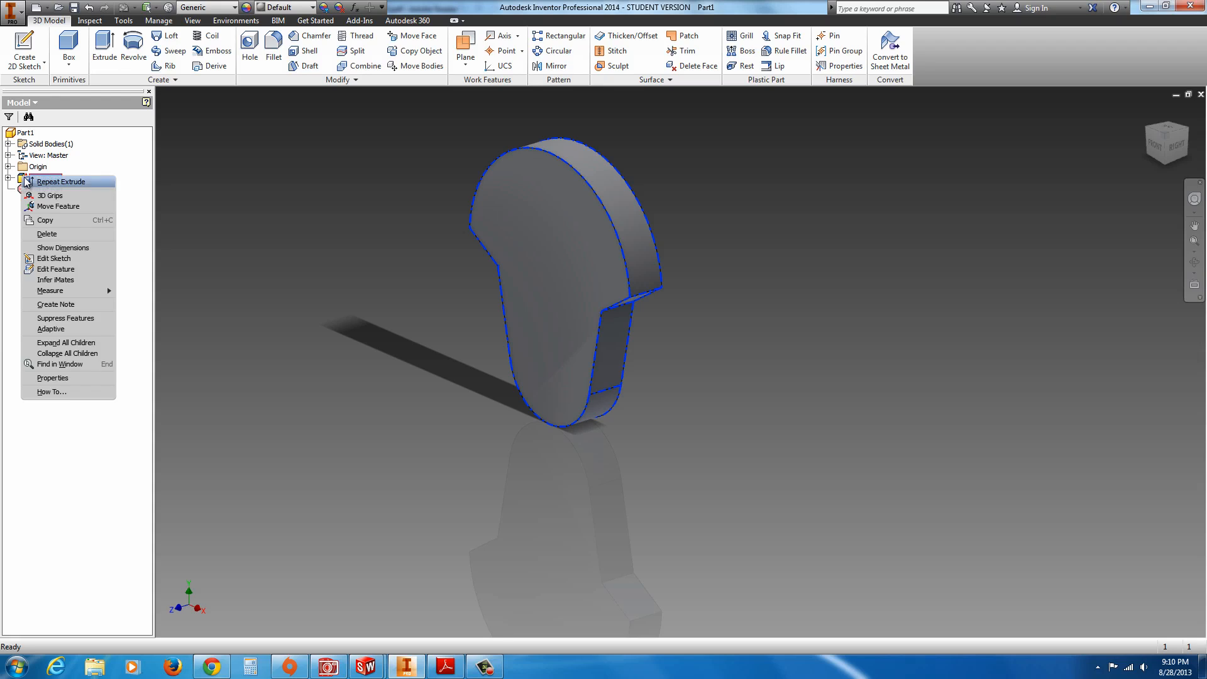
{"action": "left_click", "coordinate": [55, 269]}
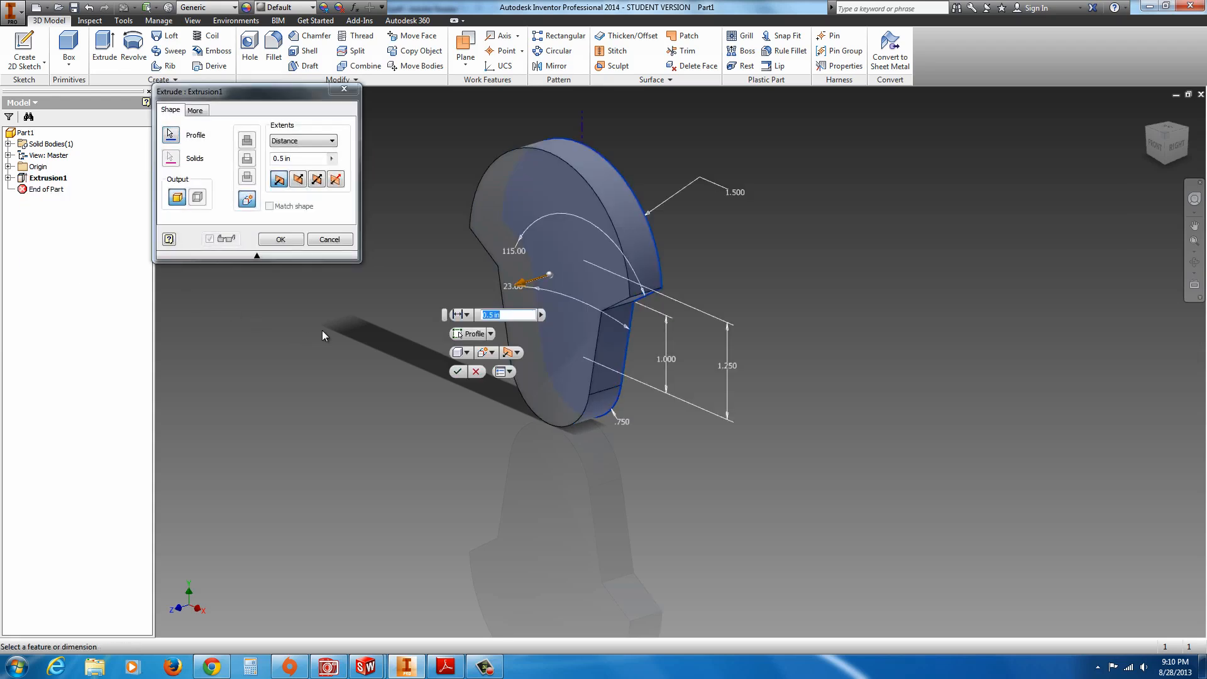
{"action": "left_click", "coordinate": [196, 112]}
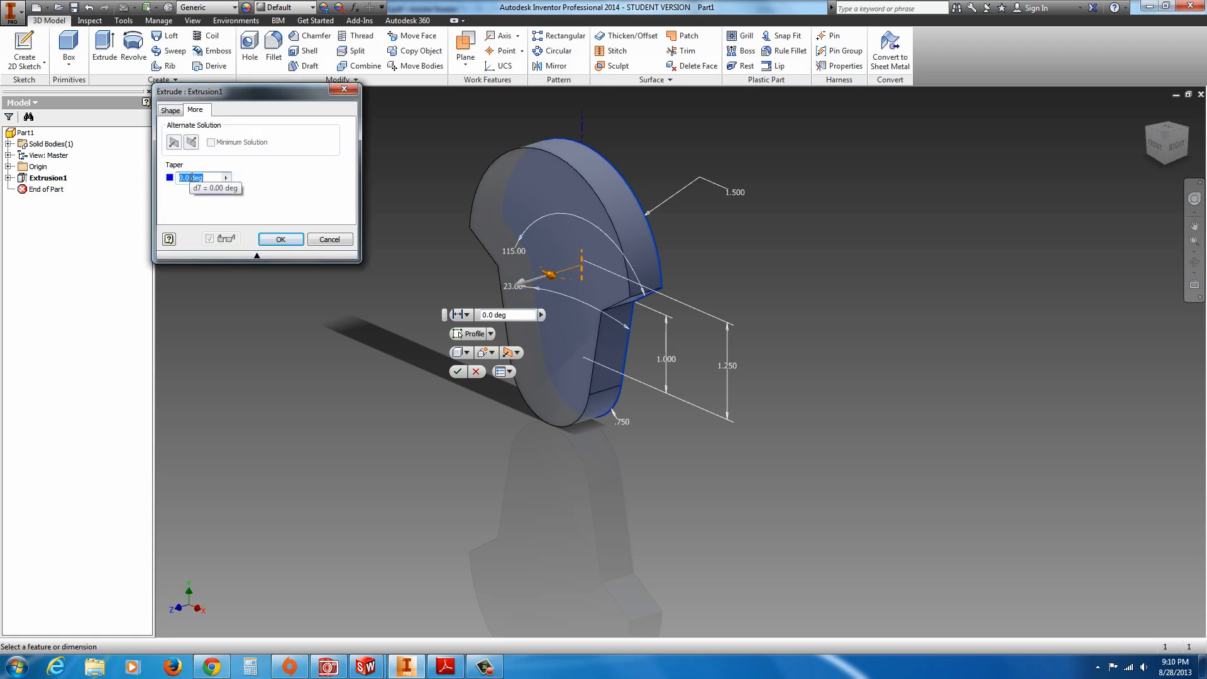
{"action": "left_click", "coordinate": [447, 669]}
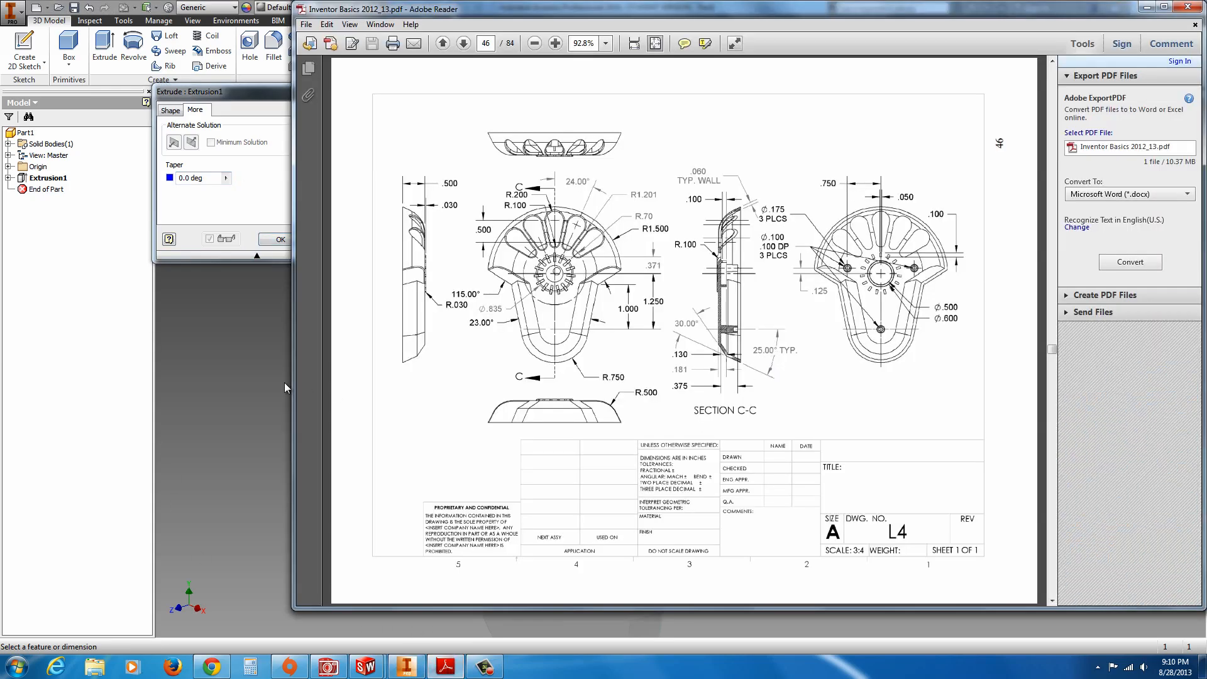
{"action": "left_click", "coordinate": [197, 186]}
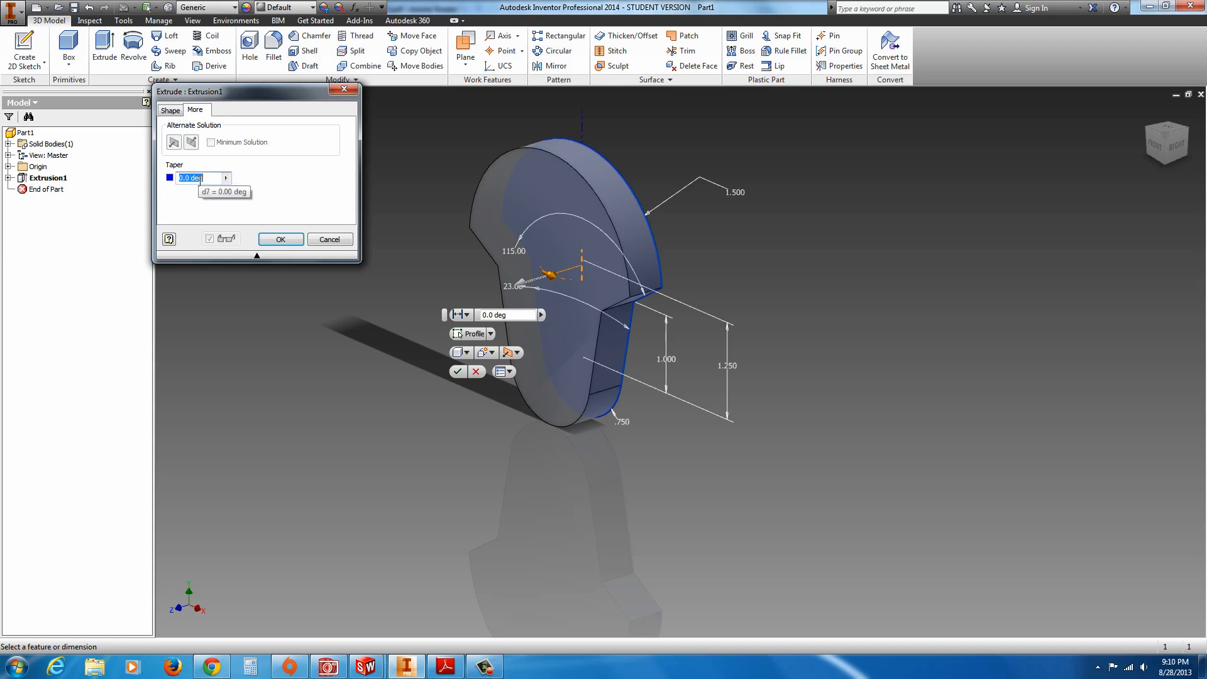
{"action": "type", "text": "-25"}
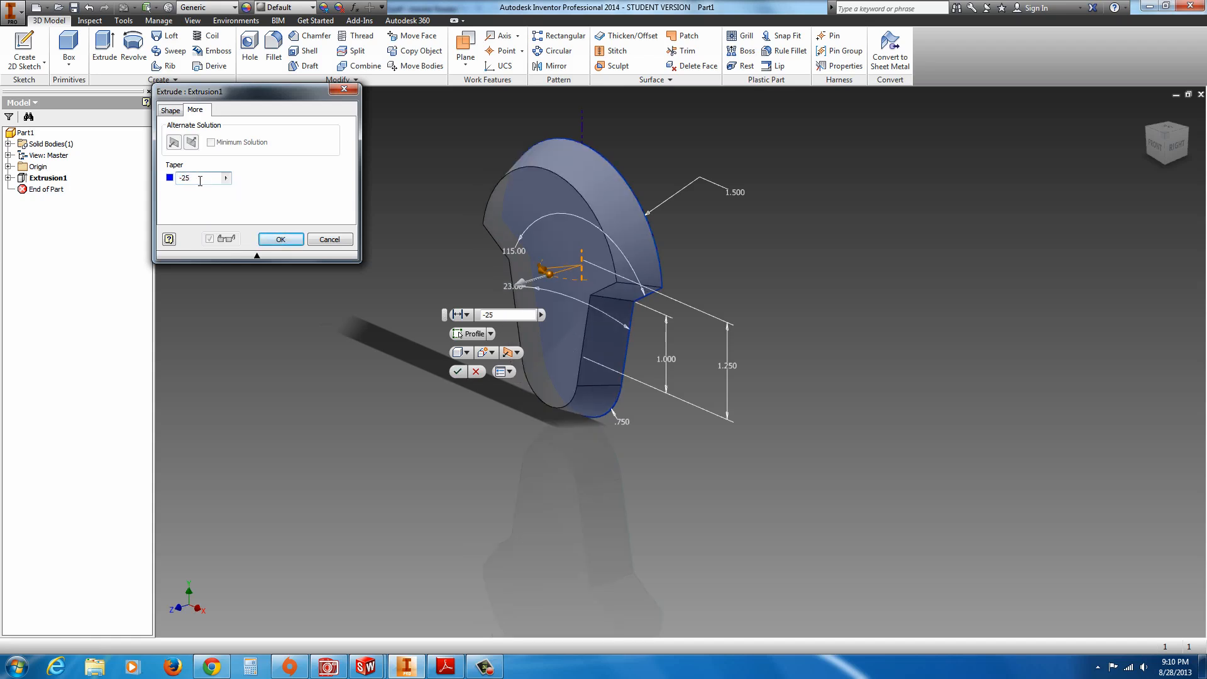
{"action": "left_click", "coordinate": [278, 240]}
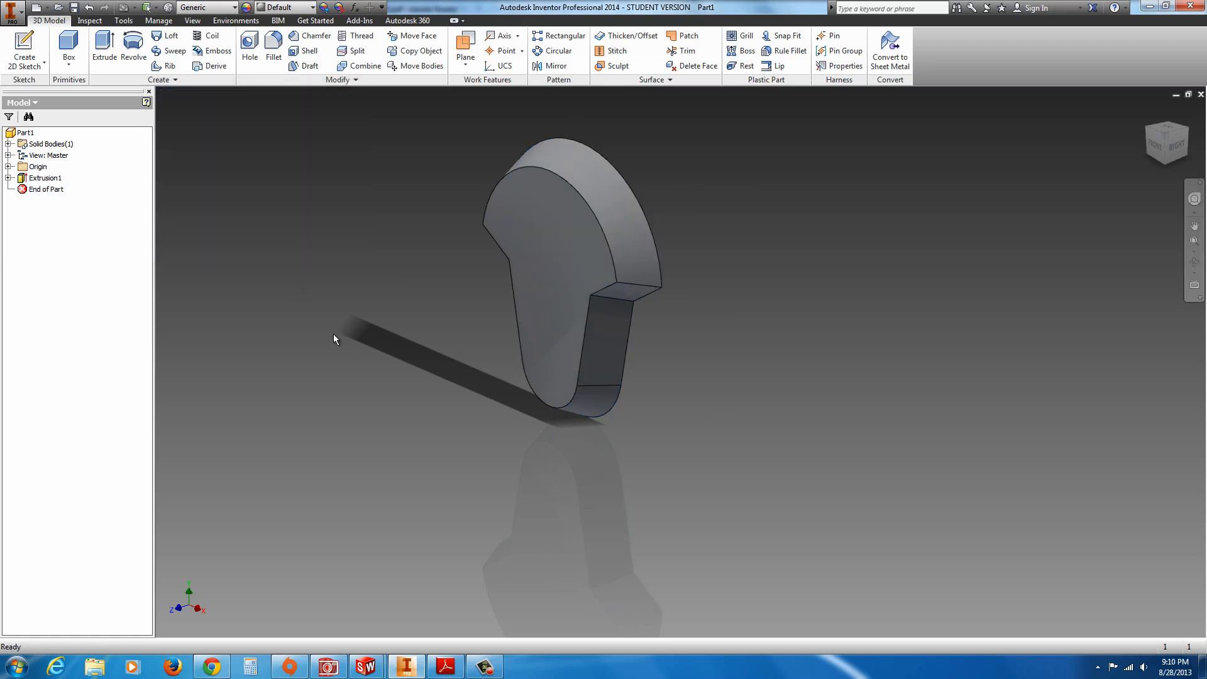
Consult the L4 drawing and chamfer the front edge around the narrow lower section using distance and angle, 0.181 in at 30 degrees from its side face.
{"action": "scroll", "coordinate": [469, 220], "scroll_direction": "down", "scroll_amount": 3}
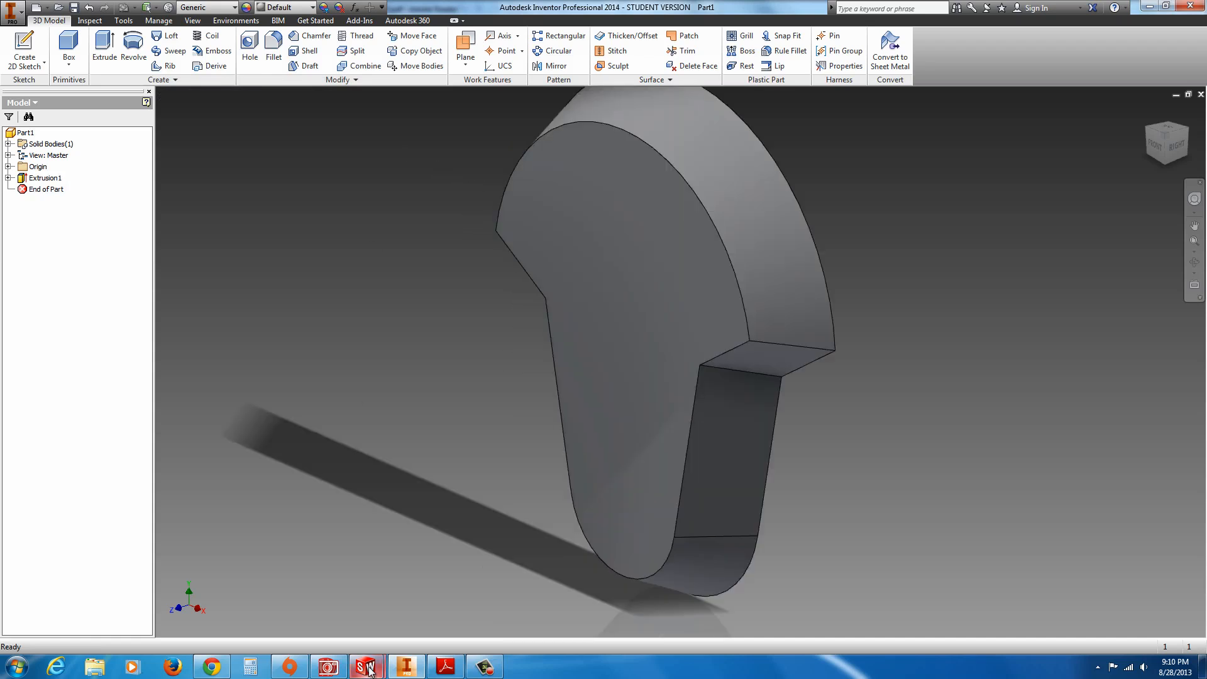
{"action": "mouse_move", "coordinate": [409, 671]}
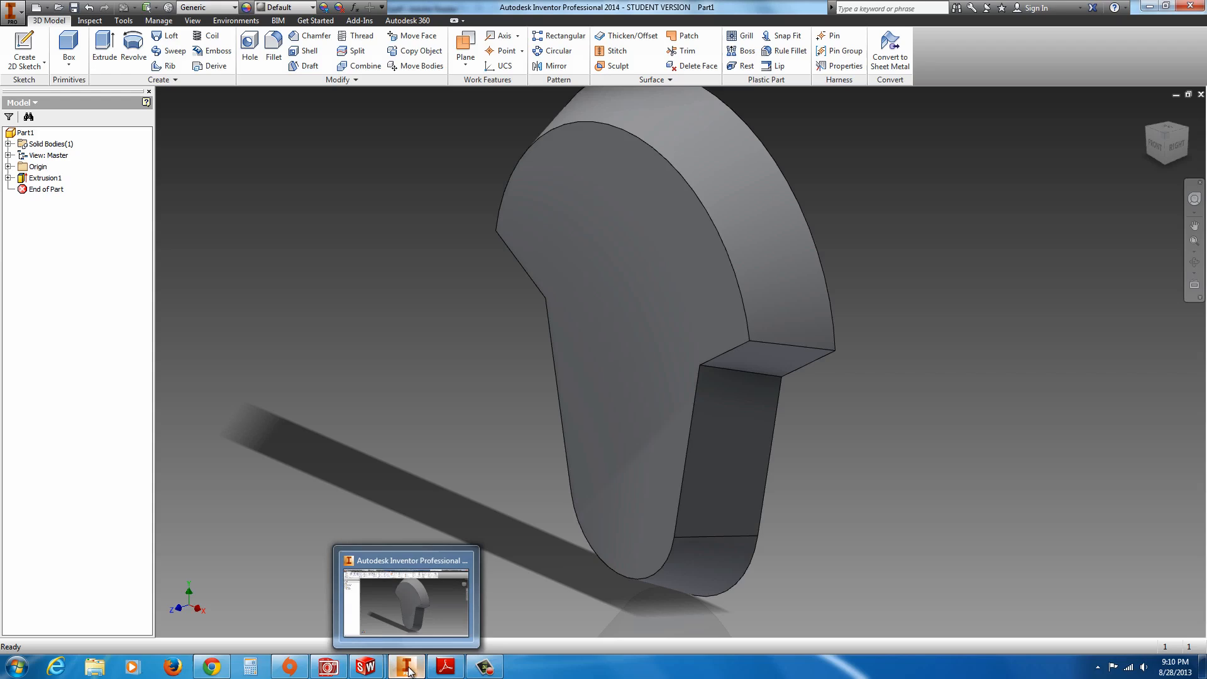
{"action": "left_click", "coordinate": [445, 666]}
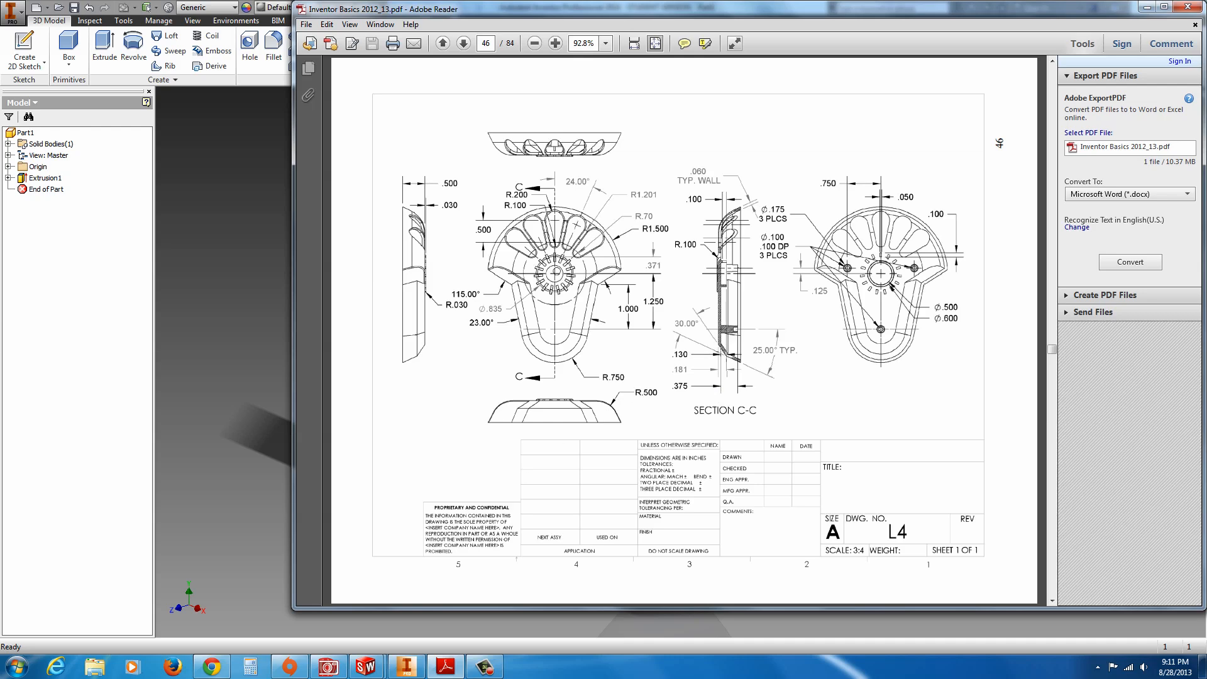
{"action": "left_click", "coordinate": [114, 492]}
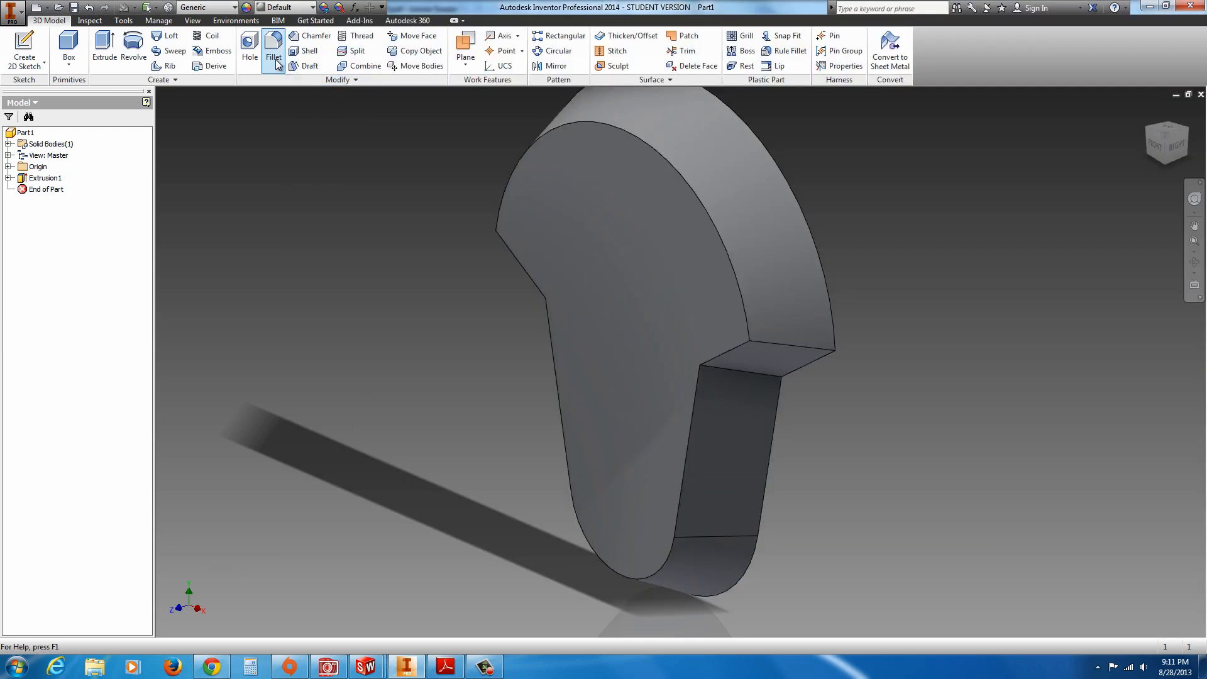
{"action": "left_click", "coordinate": [309, 35]}
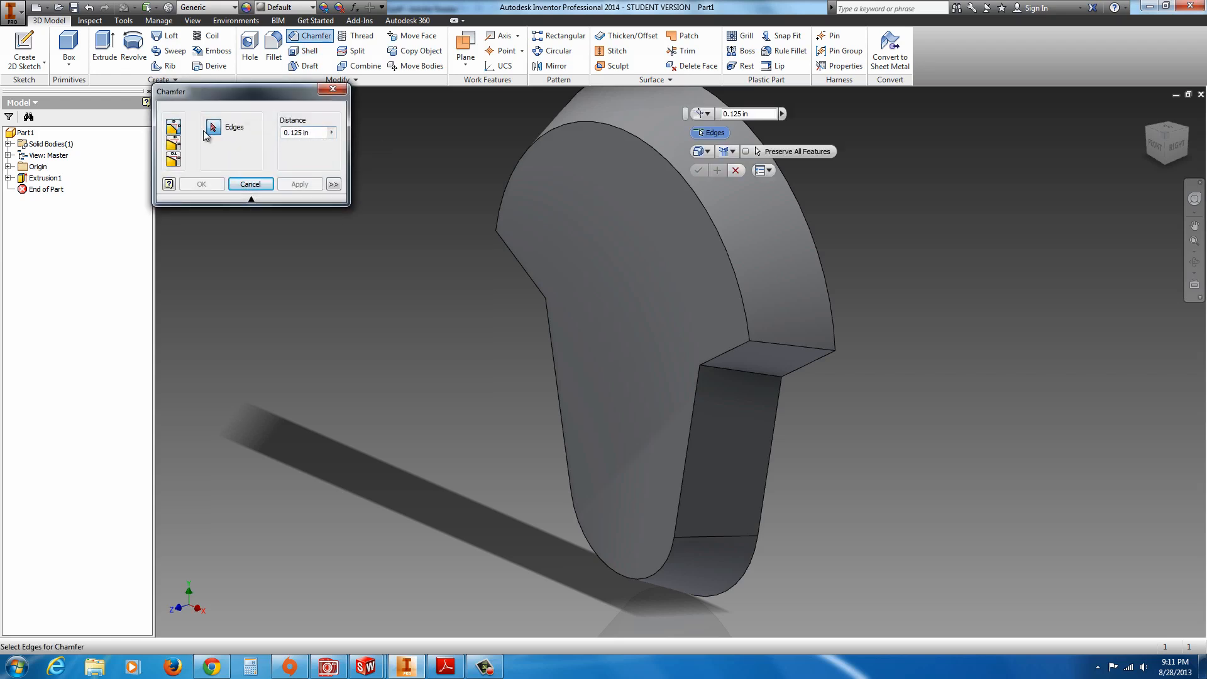
{"action": "left_click", "coordinate": [175, 147]}
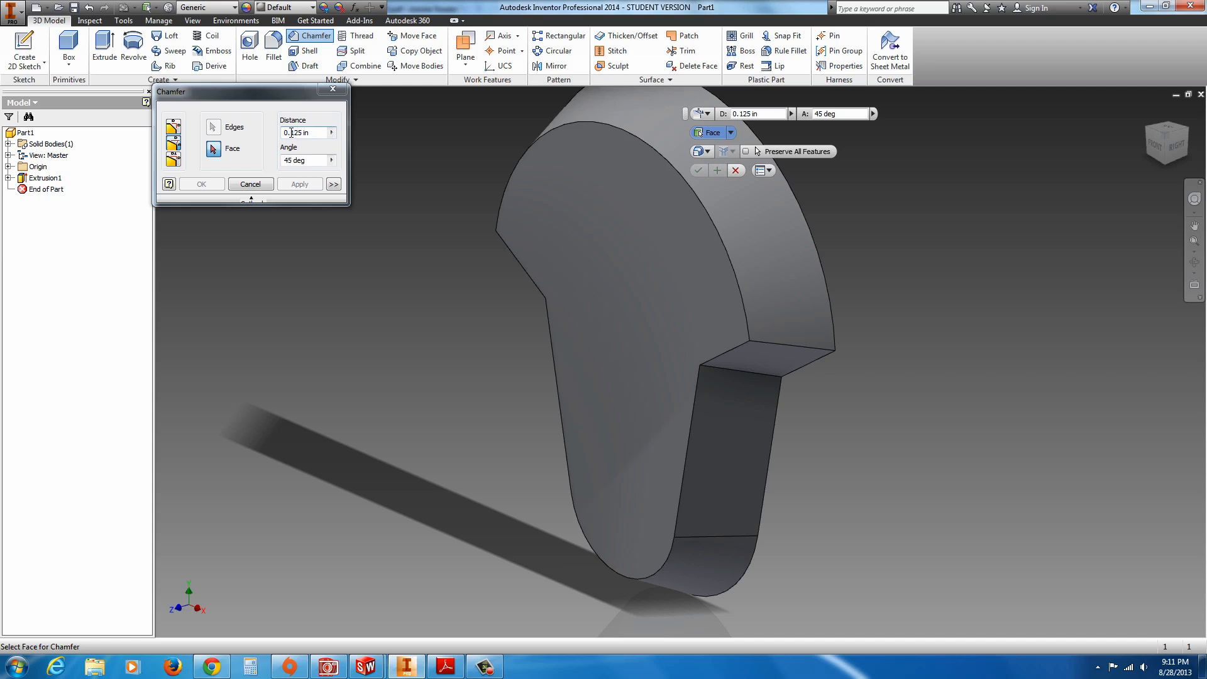
{"action": "left_click_drag", "start_coordinate": [292, 132], "coordinate": [299, 132]}
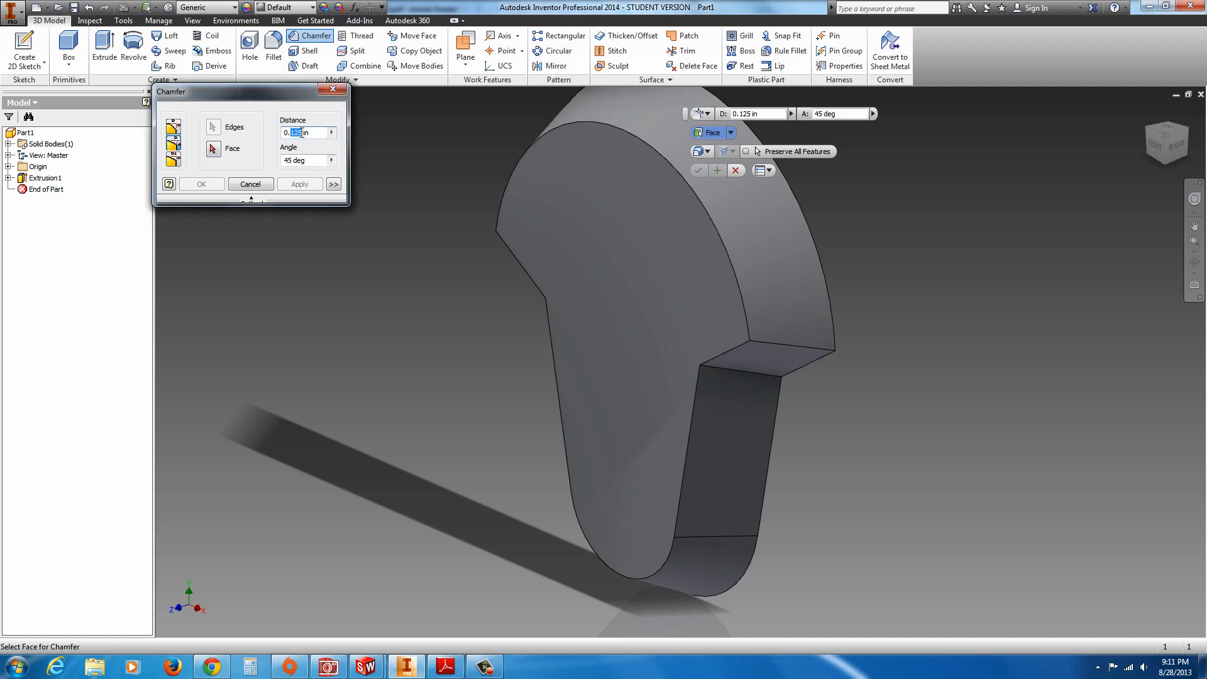
{"action": "type", "text": "181"}
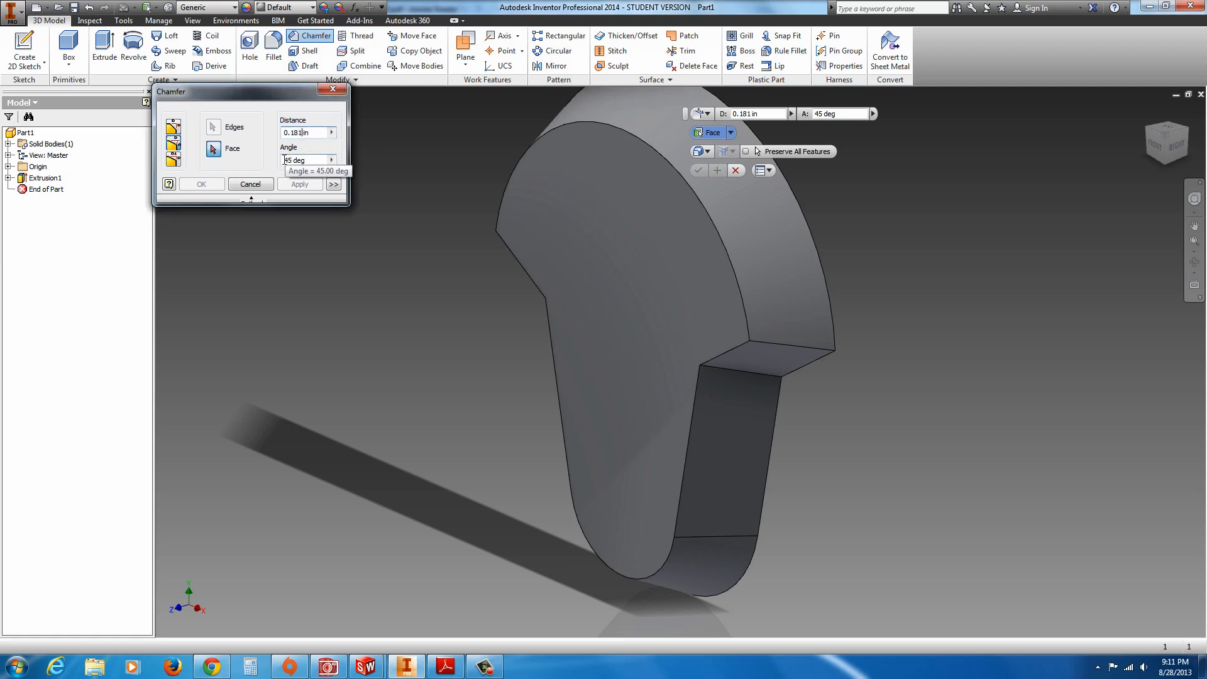
{"action": "double_click", "coordinate": [286, 160]}
{"action": "type", "text": "30"}
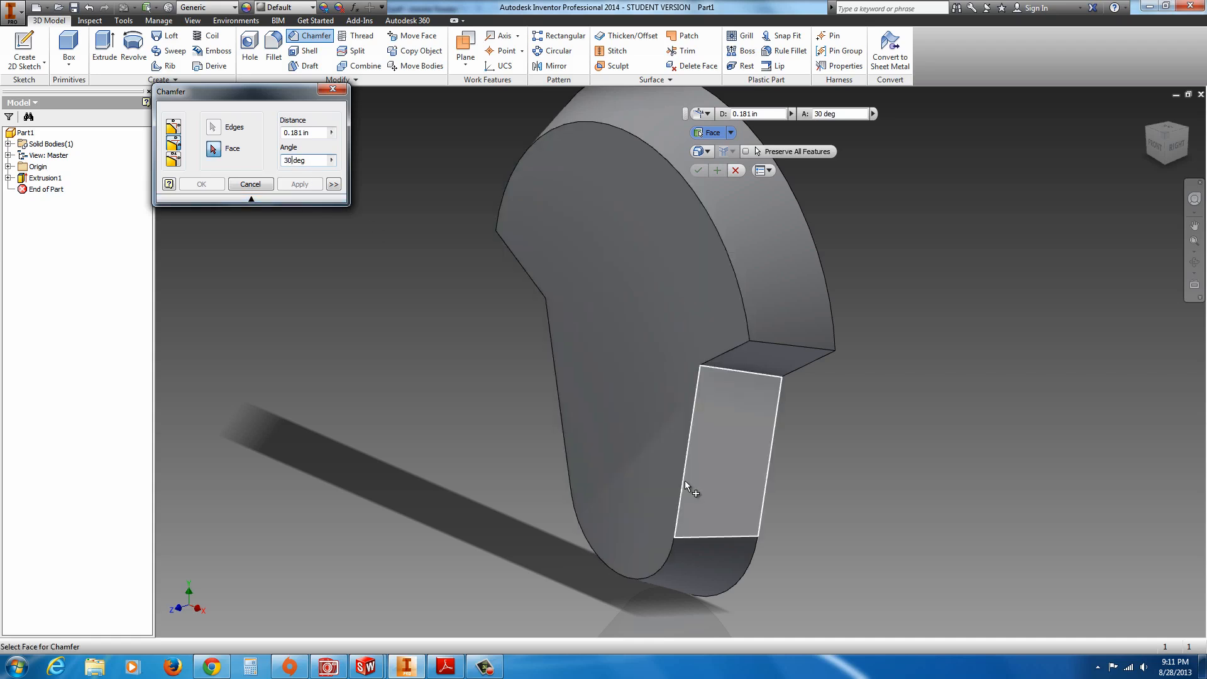
{"action": "left_click", "coordinate": [685, 481]}
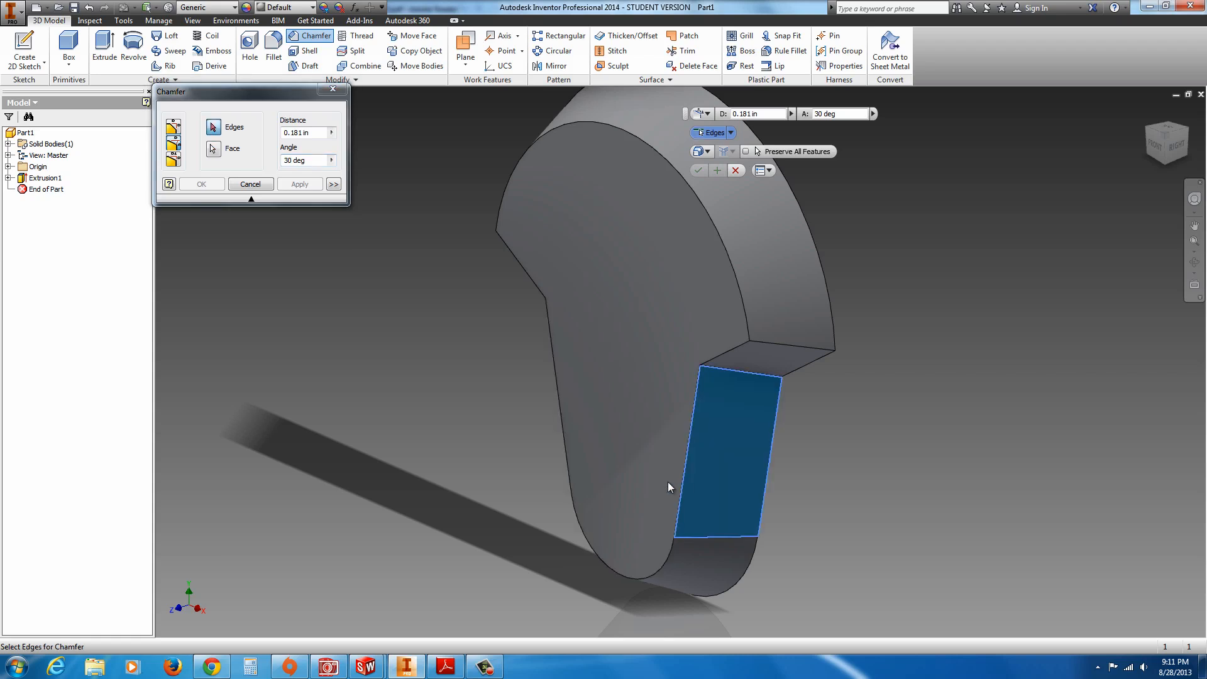
{"action": "left_click", "coordinate": [679, 496]}
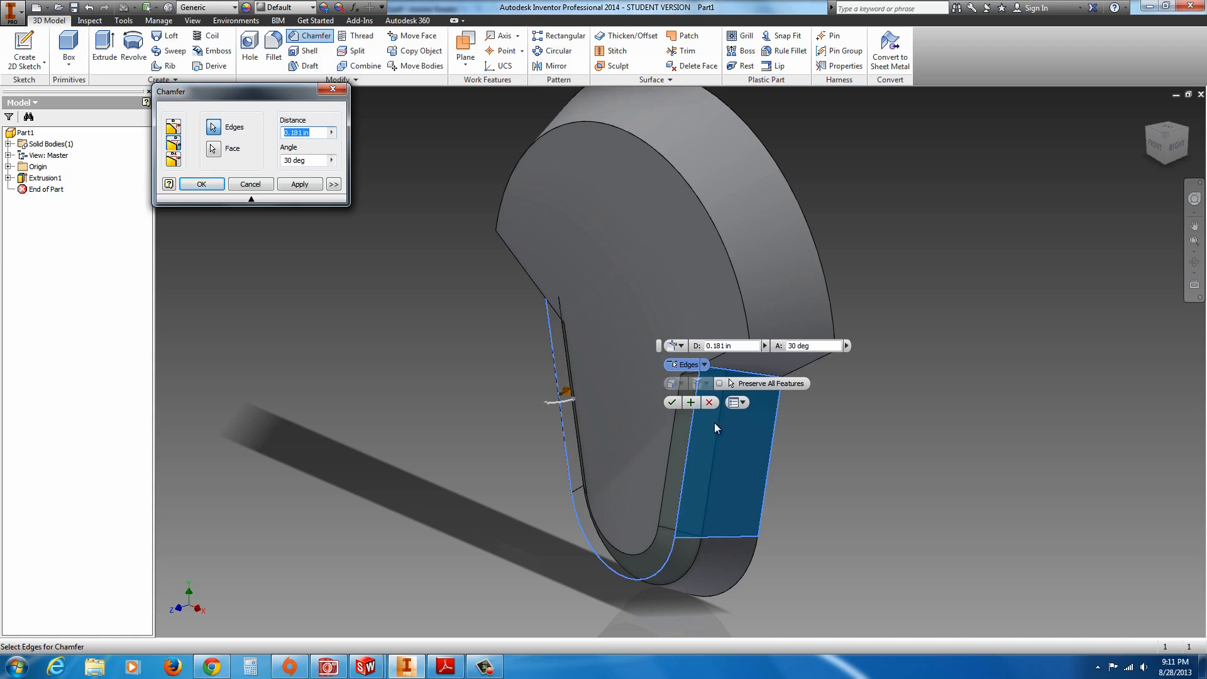
{"action": "left_click", "coordinate": [670, 403]}
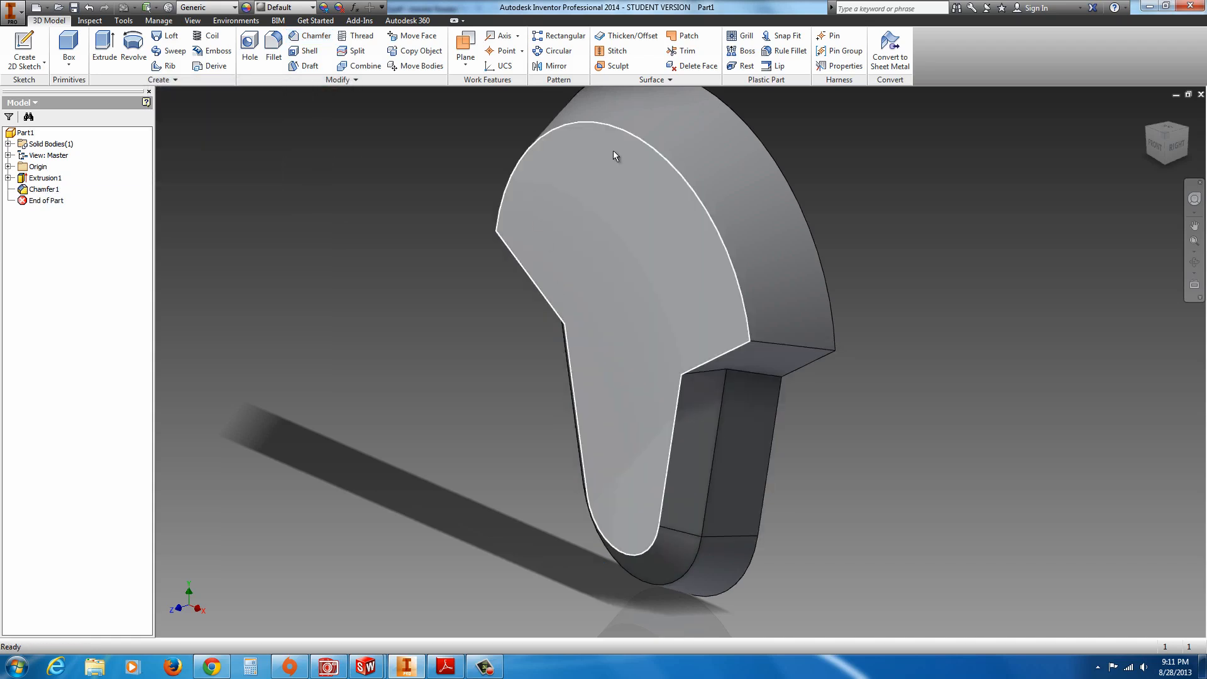
Fillet the front edge of the large upper arc with a 0.5 in radius.
{"action": "left_click", "coordinate": [273, 45]}
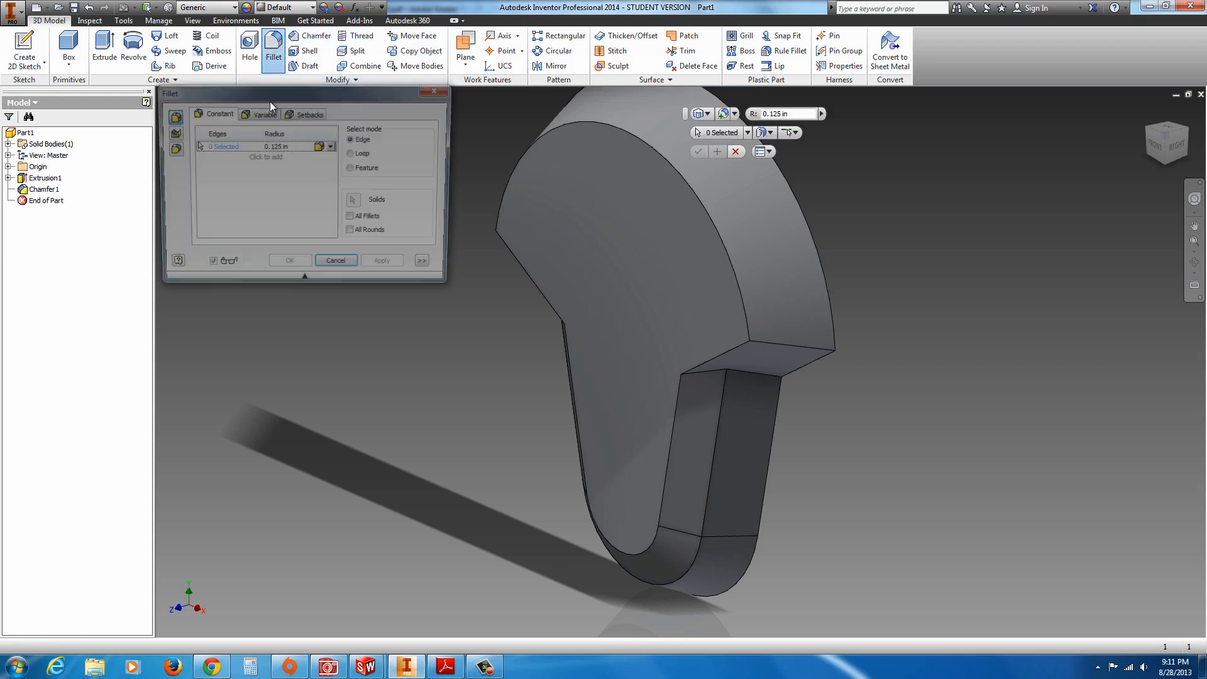
{"action": "left_click", "coordinate": [278, 146]}
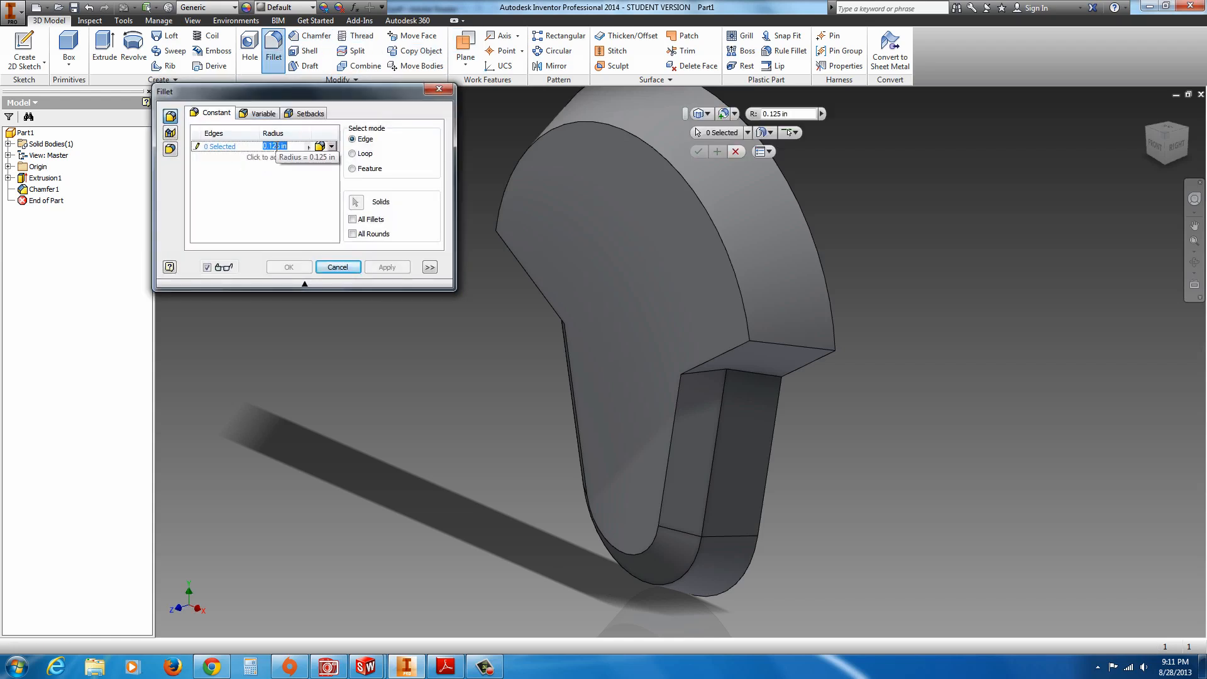
{"action": "type", "text": ".5"}
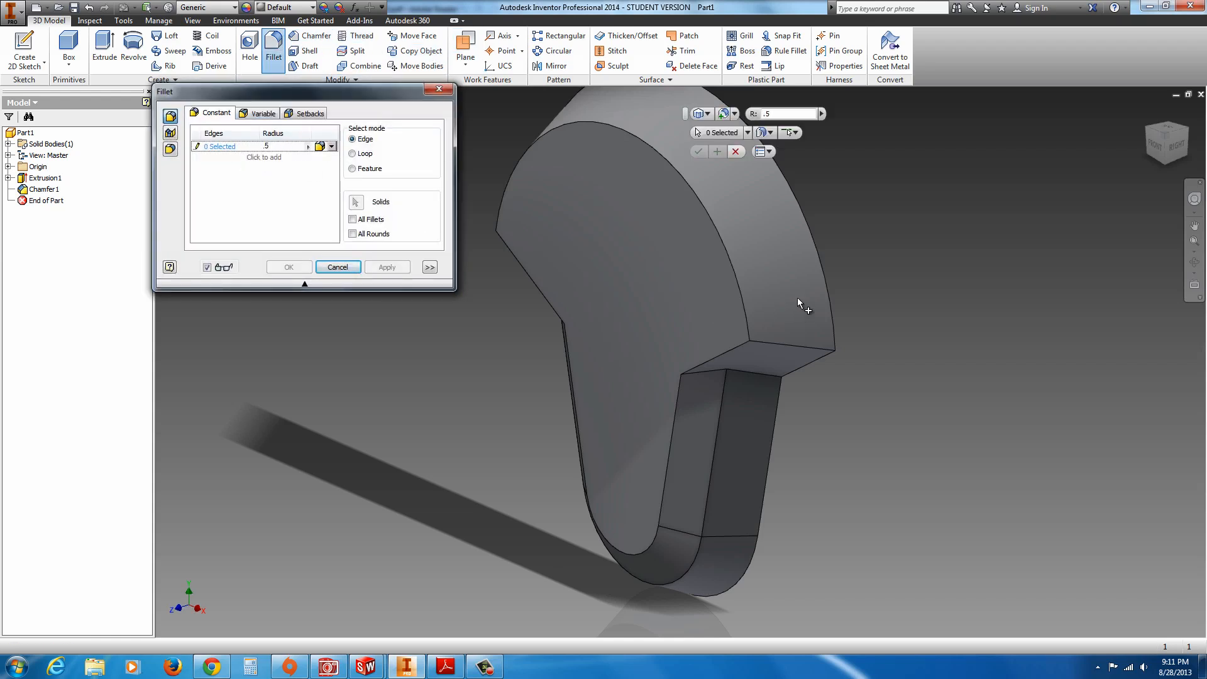
{"action": "left_click", "coordinate": [736, 283]}
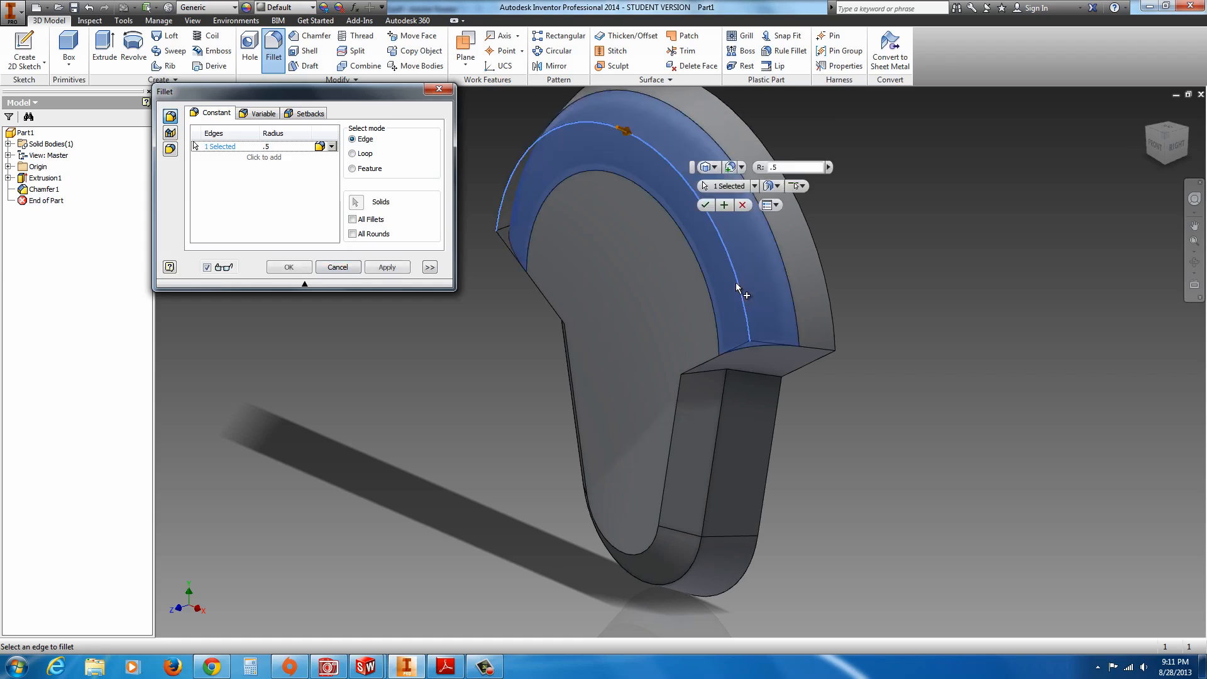
{"action": "left_click", "coordinate": [288, 267]}
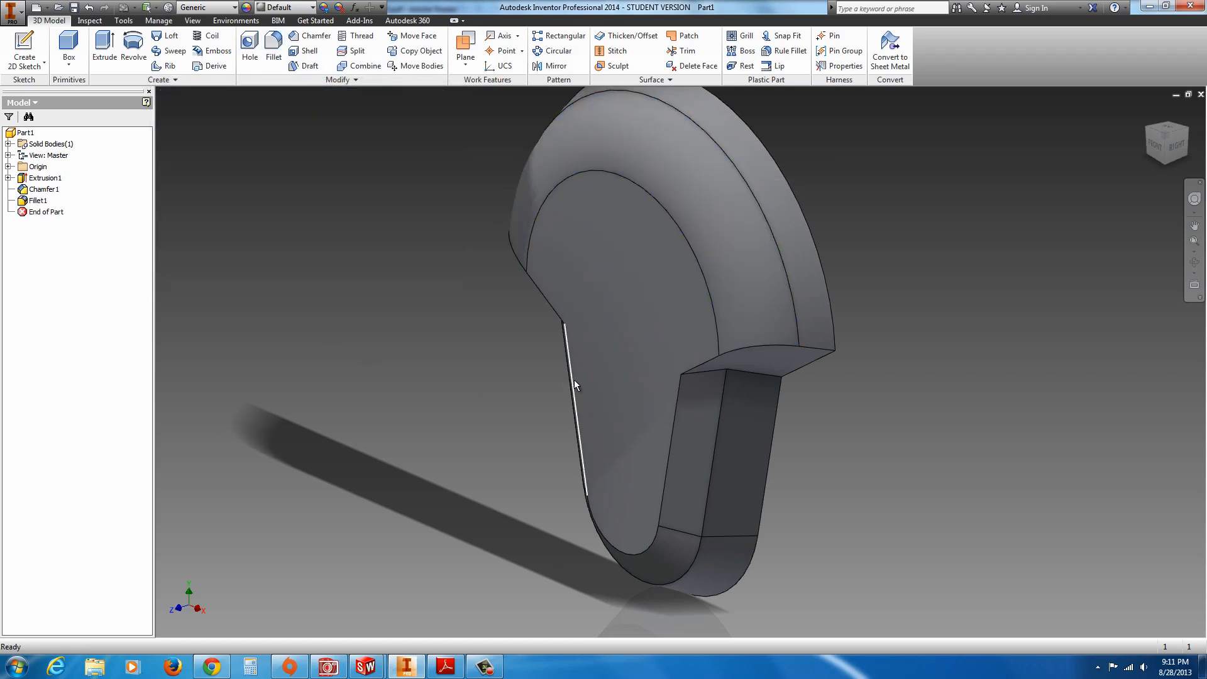
Consult the L4 drawing for the wall thickness and try to shell the body 6 in thick, removing the flat back face.
{"action": "middle_click_drag", "start_coordinate": [583, 367], "coordinate": [629, 352], "text": "shift"}
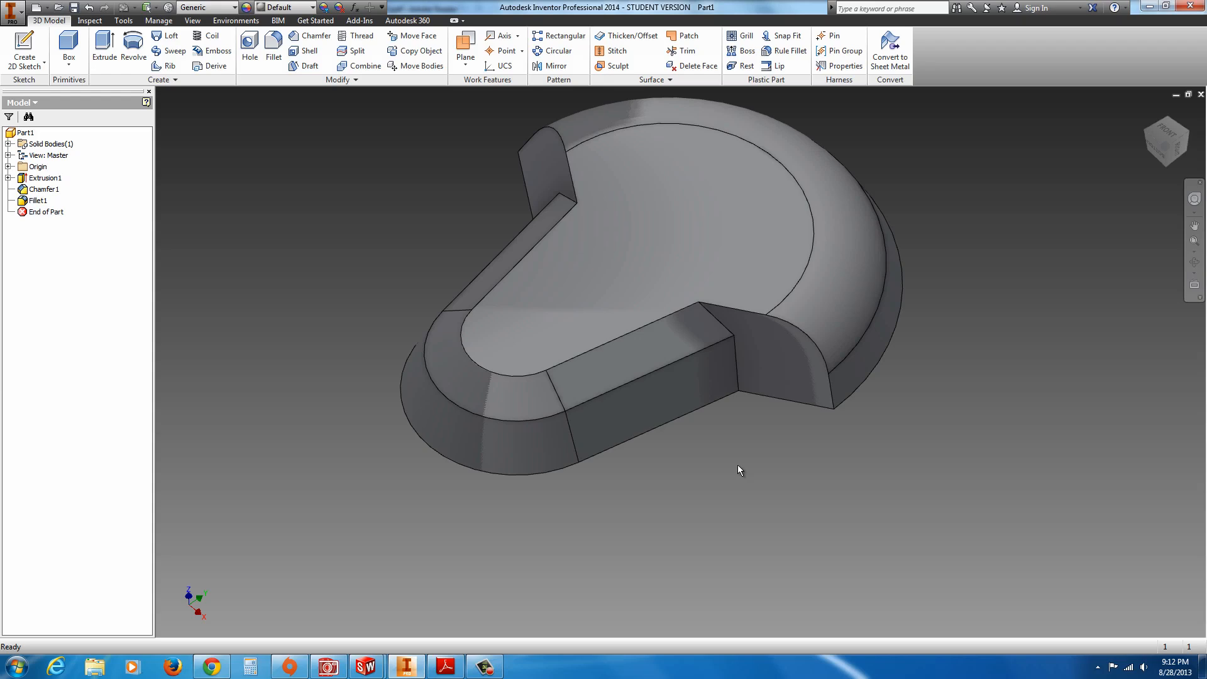
{"action": "left_click", "coordinate": [446, 667]}
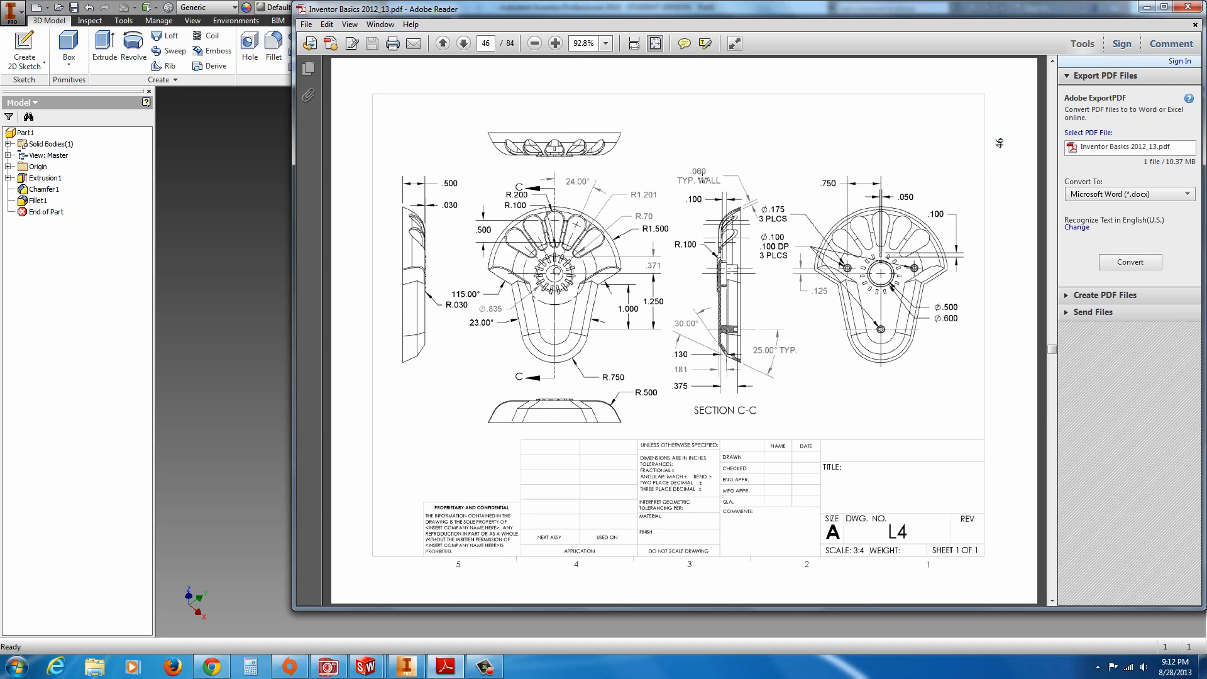
{"action": "left_click", "coordinate": [254, 341]}
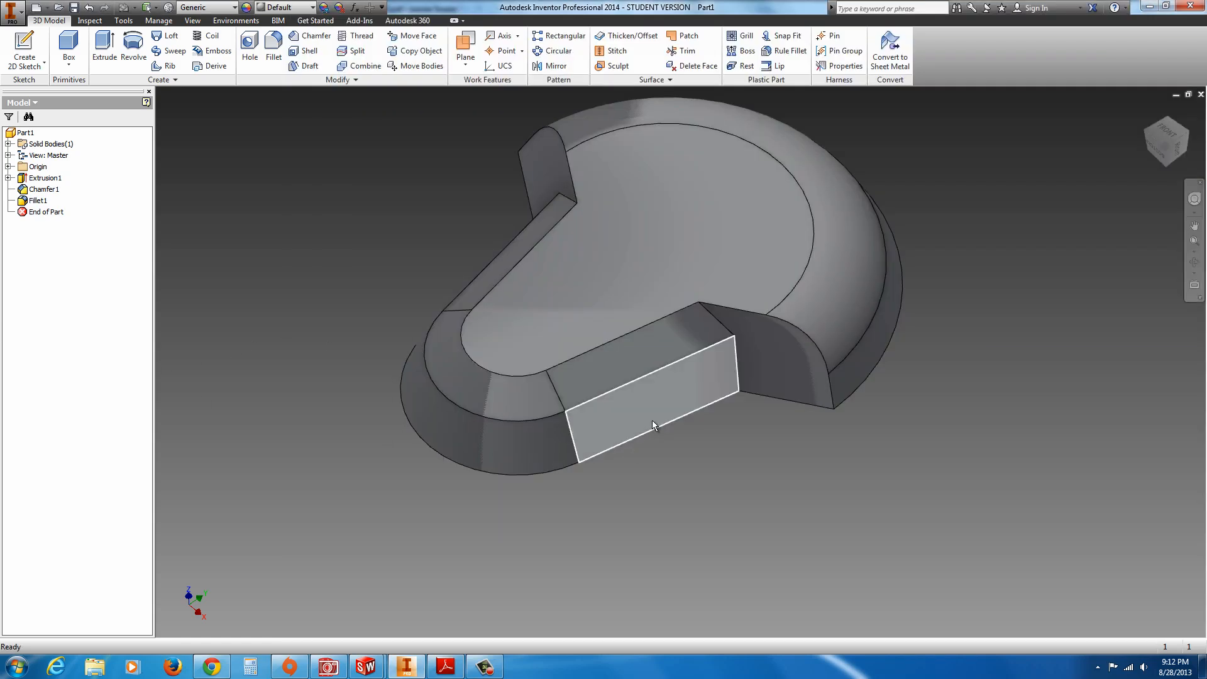
{"action": "middle_click_drag", "start_coordinate": [666, 420], "coordinate": [461, 236], "text": "shift"}
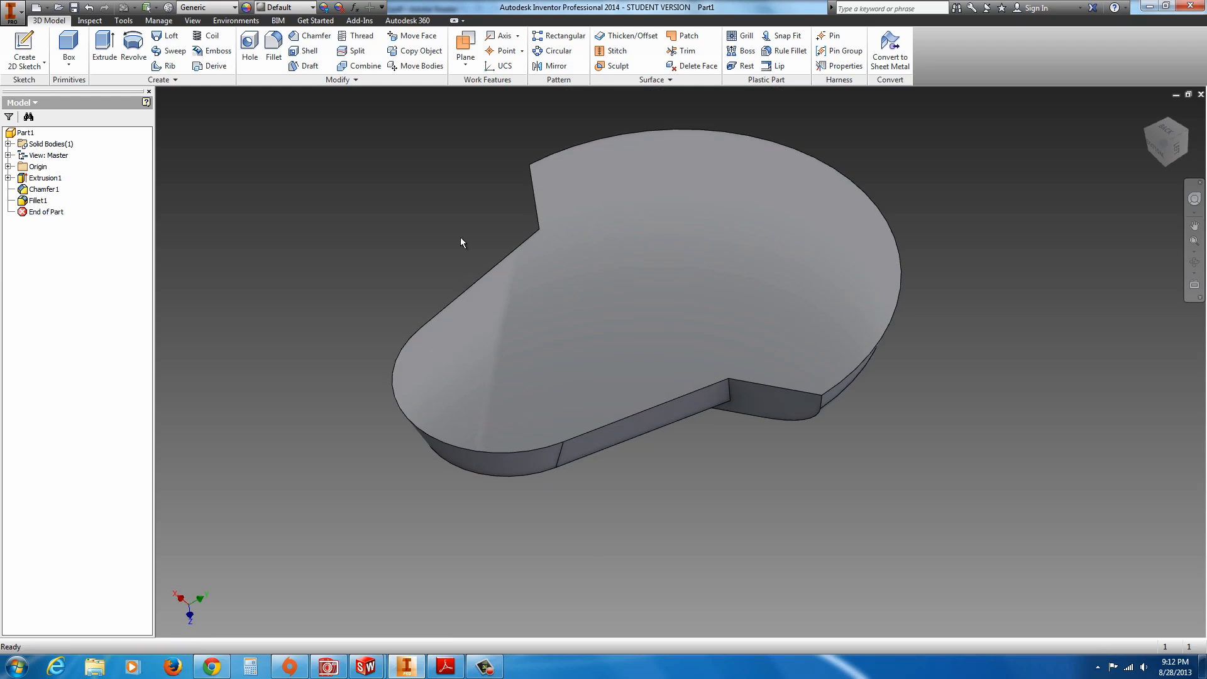
{"action": "left_click", "coordinate": [306, 52]}
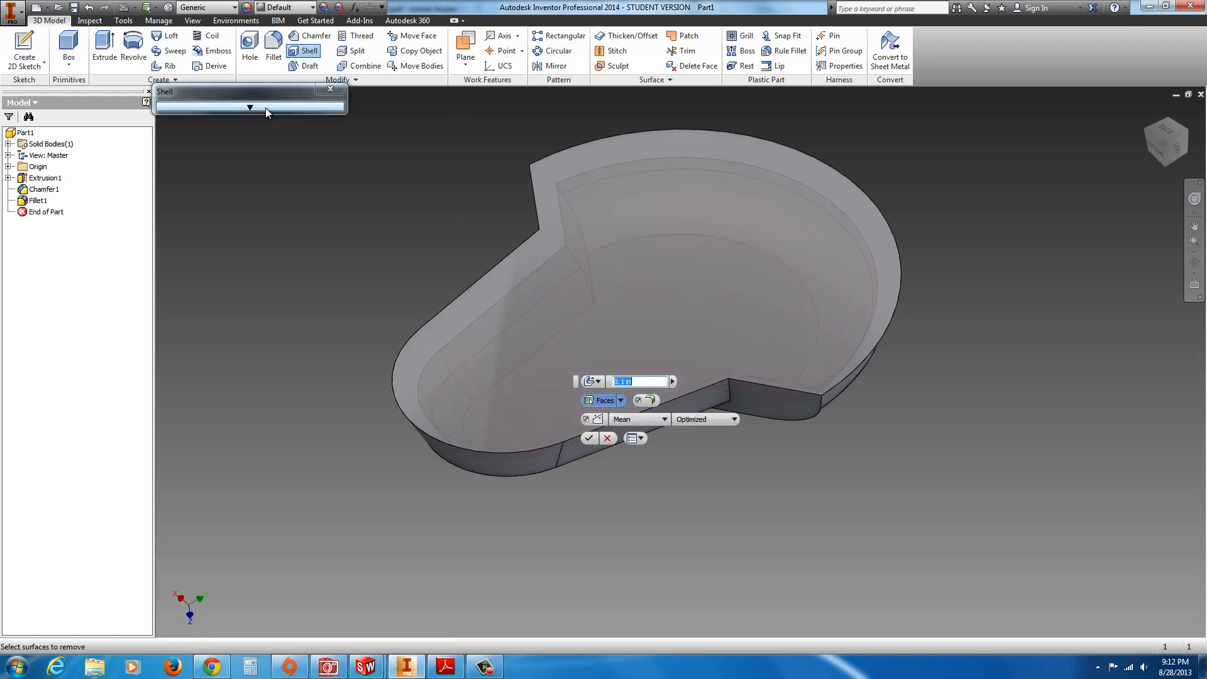
{"action": "left_click", "coordinate": [289, 198]}
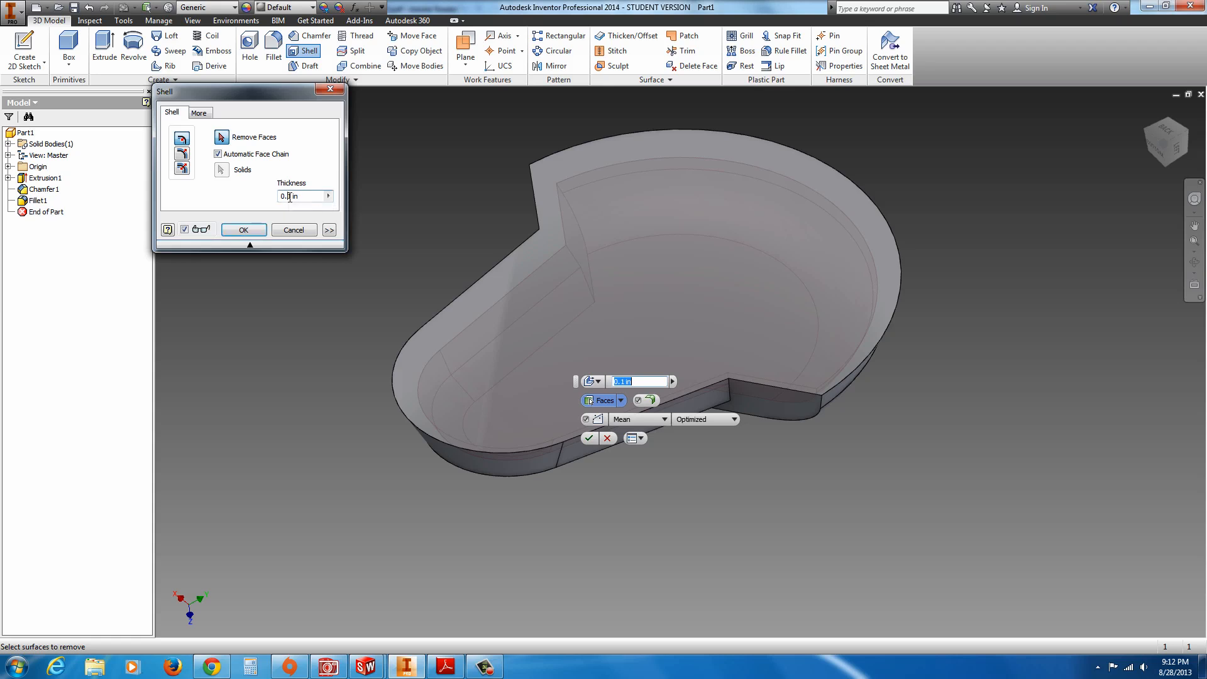
{"action": "triple_click", "coordinate": [291, 197]}
{"action": "type", "text": "6"}
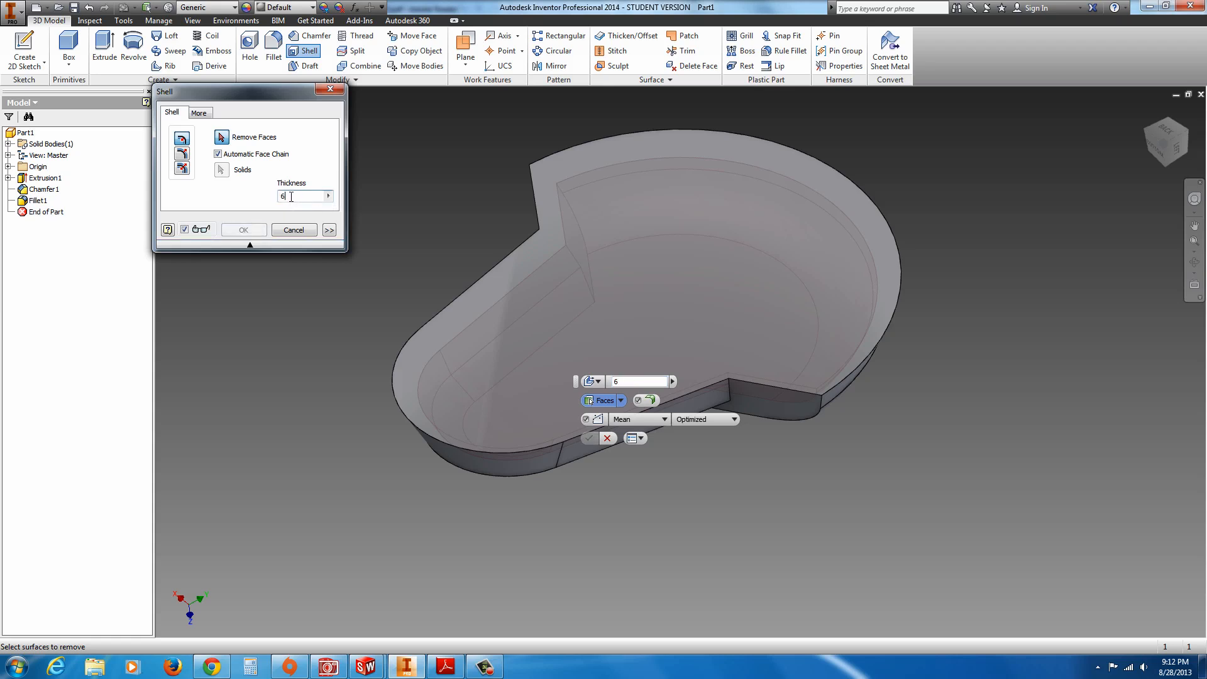
{"action": "left_click", "coordinate": [615, 312]}
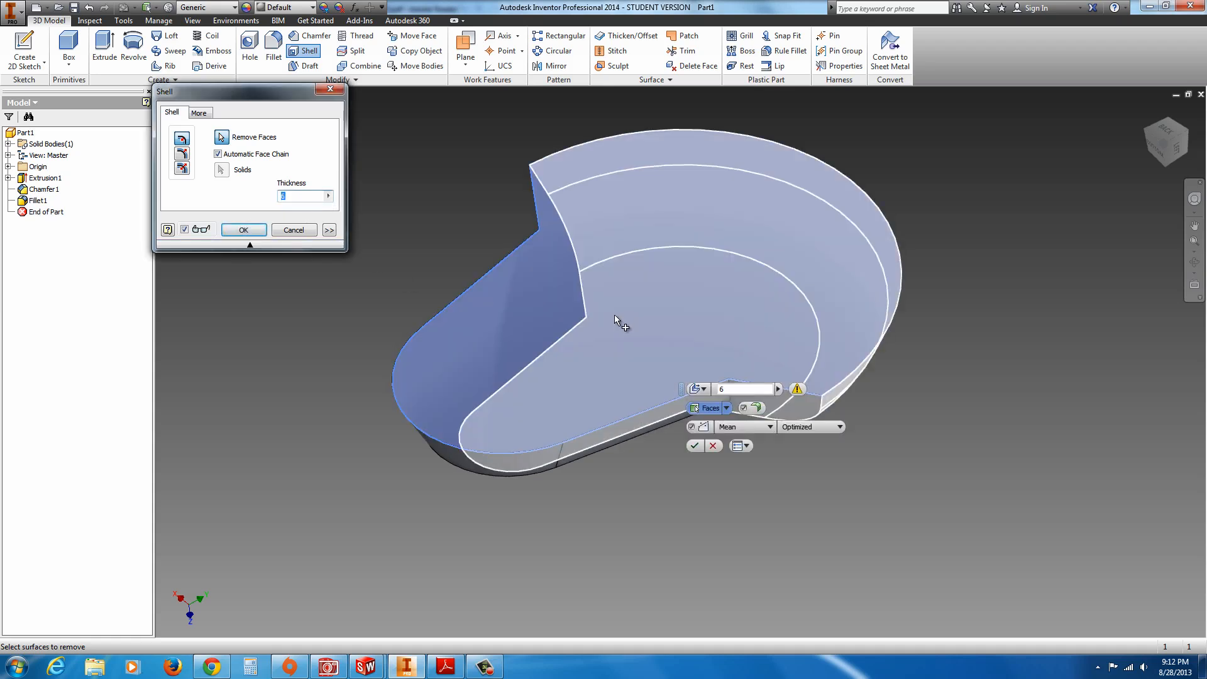
{"action": "left_click", "coordinate": [252, 234]}
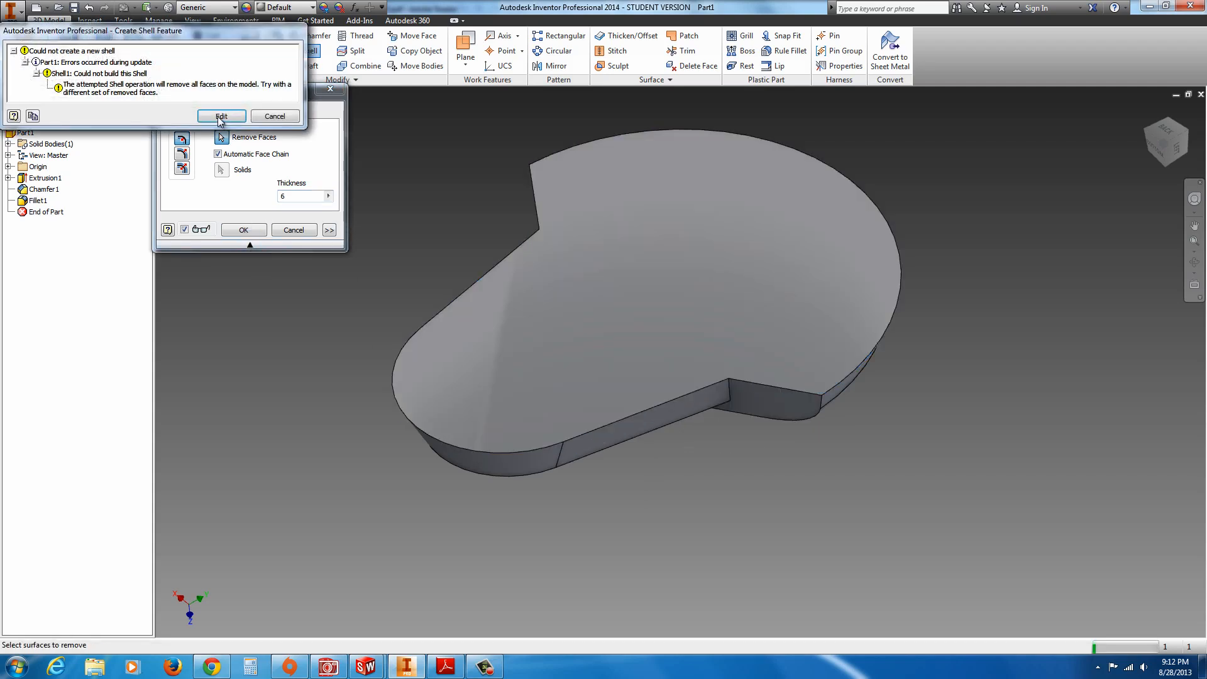
{"action": "left_click", "coordinate": [225, 118]}
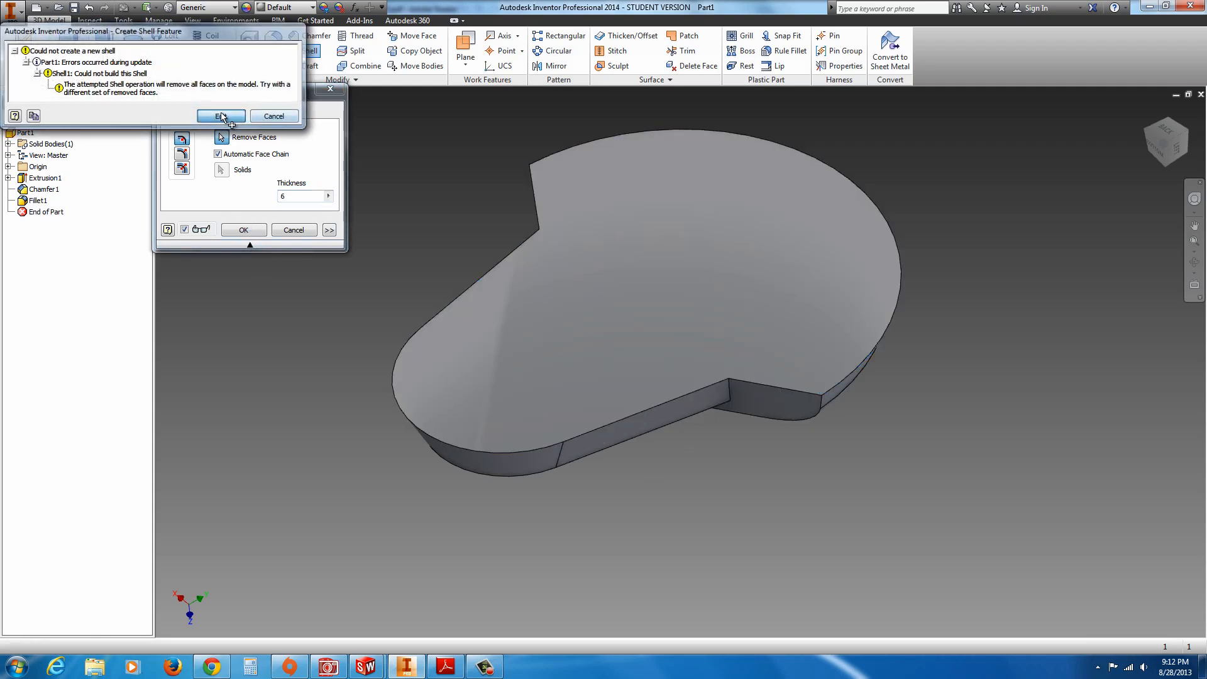
Correct the shell thickness, trying 0.6 in and finally 0.06 in, and create the open-backed shell.
{"action": "left_click", "coordinate": [285, 198]}
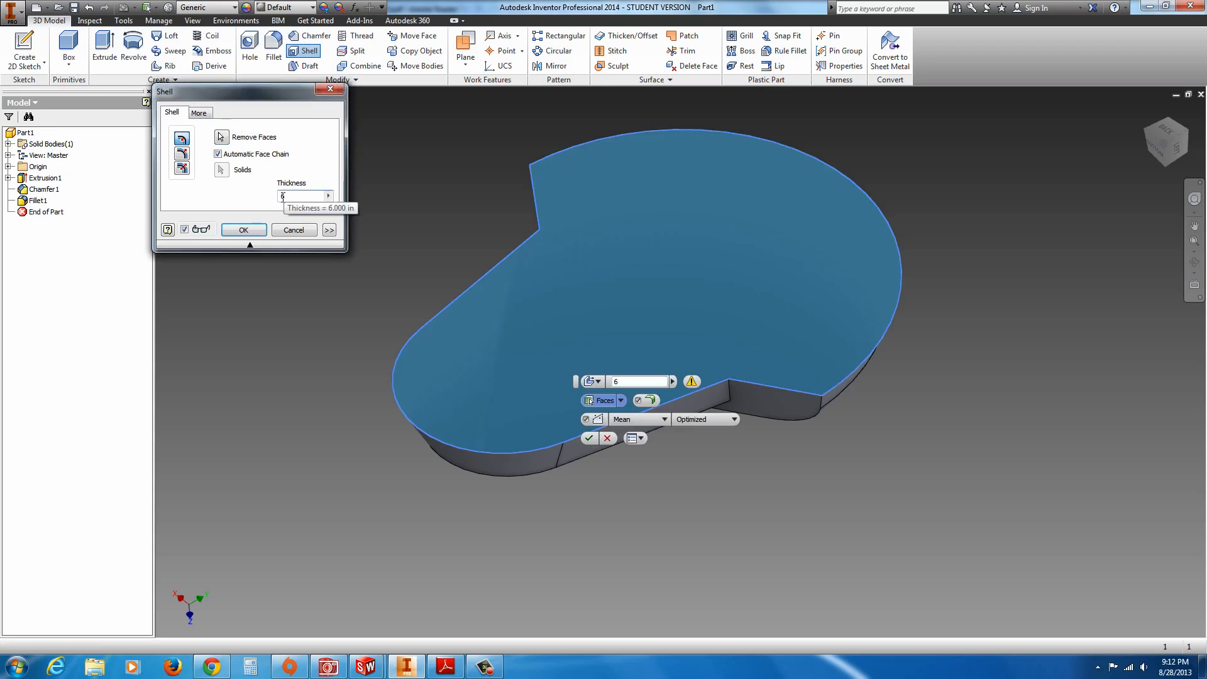
{"action": "type", "text": "."}
{"action": "left_click", "coordinate": [243, 230]}
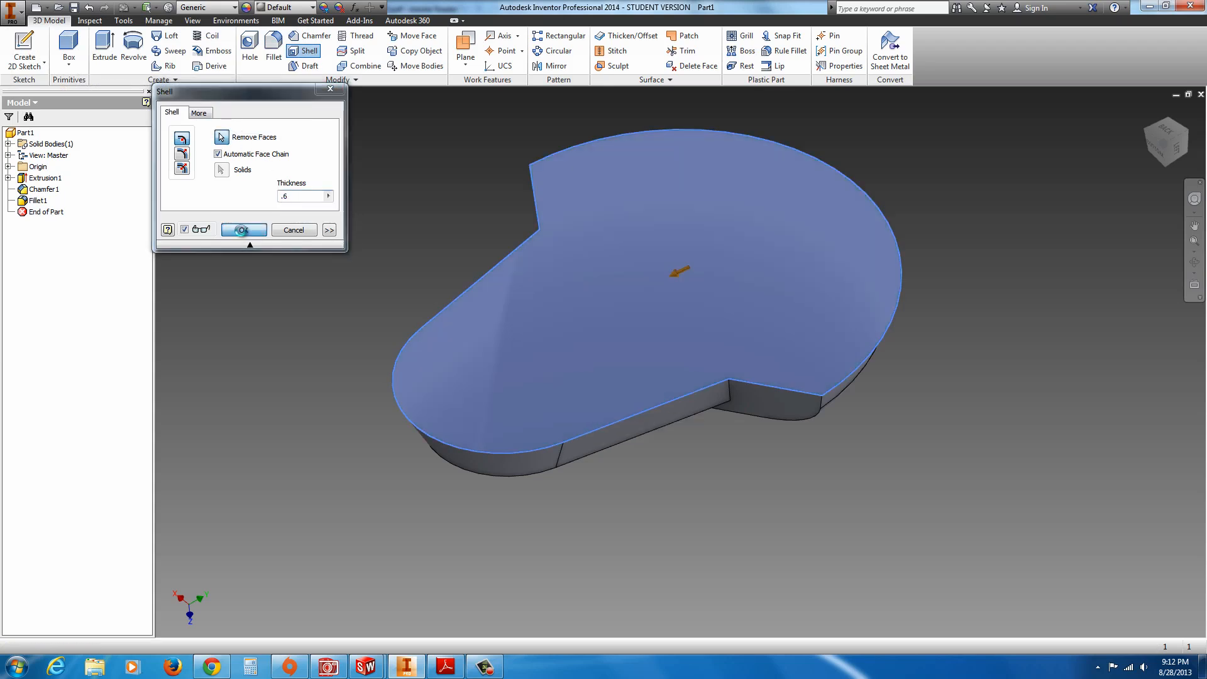
{"action": "left_click", "coordinate": [239, 117]}
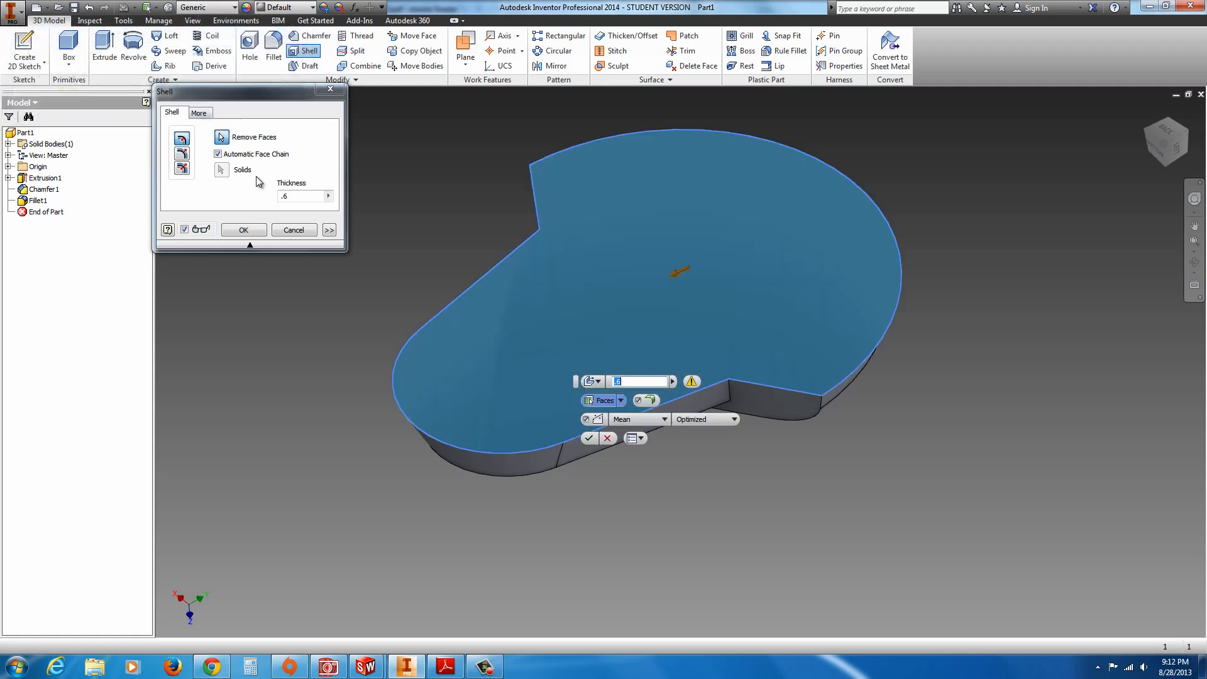
{"action": "left_click", "coordinate": [618, 381]}
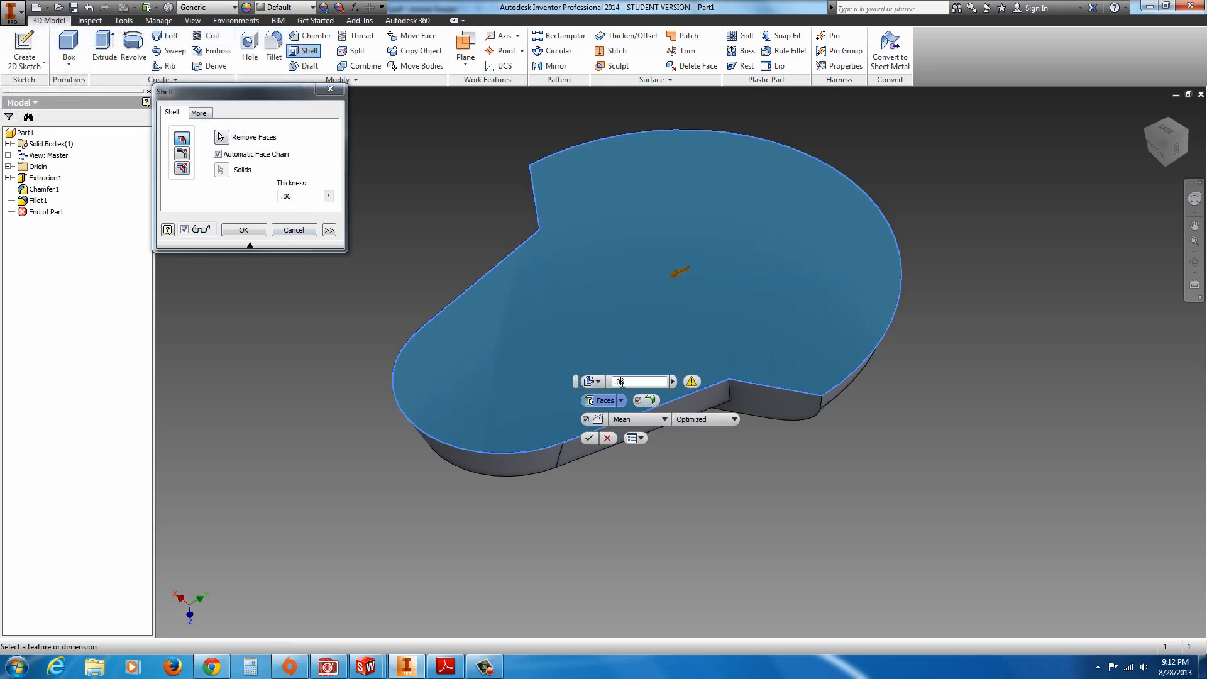
{"action": "key", "text": "Return"}
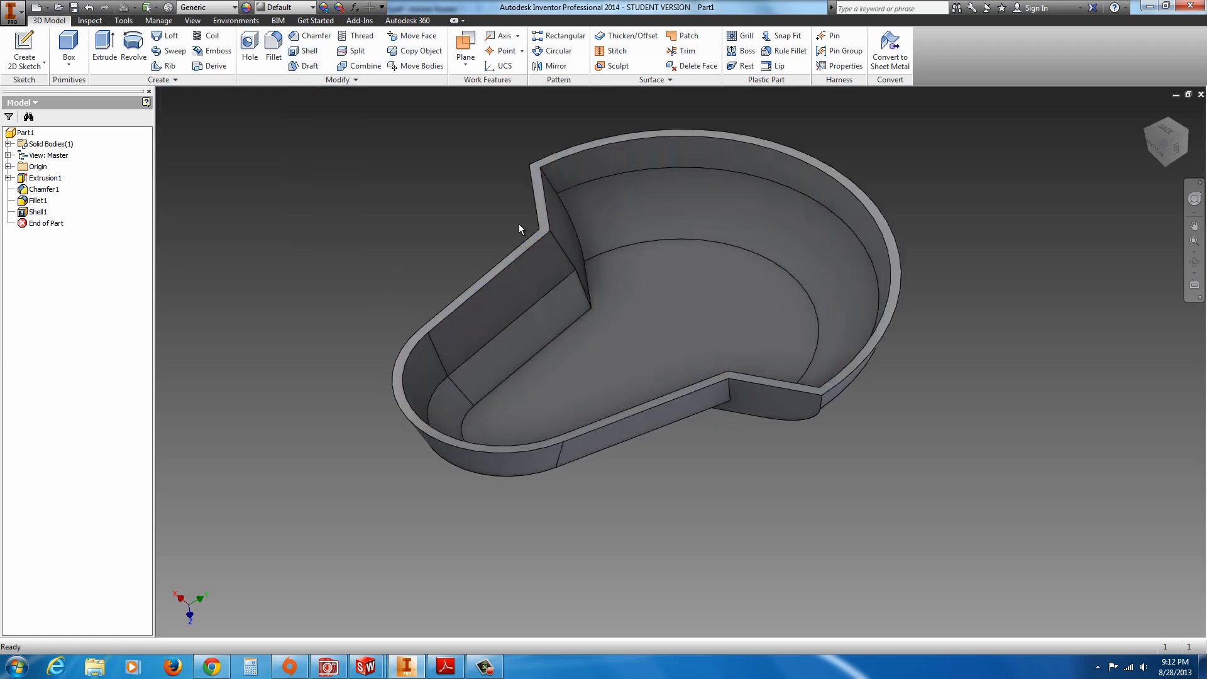
Start a sketch on the flat front face and draw a vertical centerline from the origin up to the top of the large arc.
{"action": "middle_click_drag", "start_coordinate": [496, 222], "coordinate": [754, 371]}
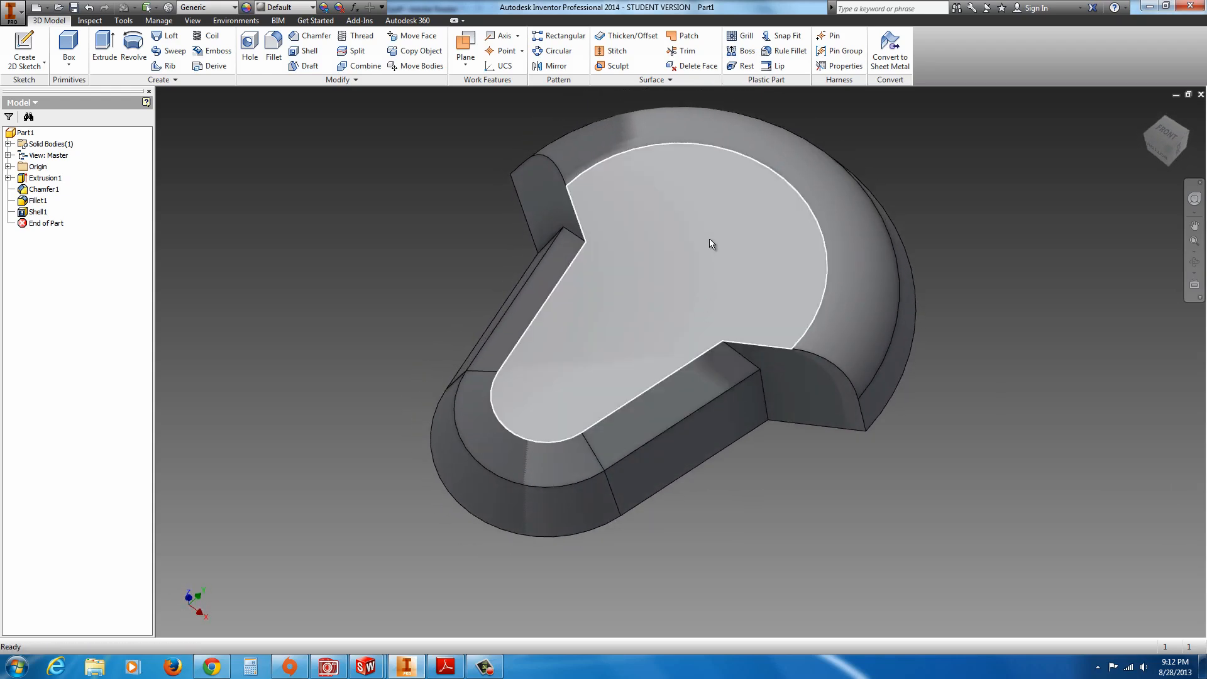
{"action": "left_click", "coordinate": [711, 243]}
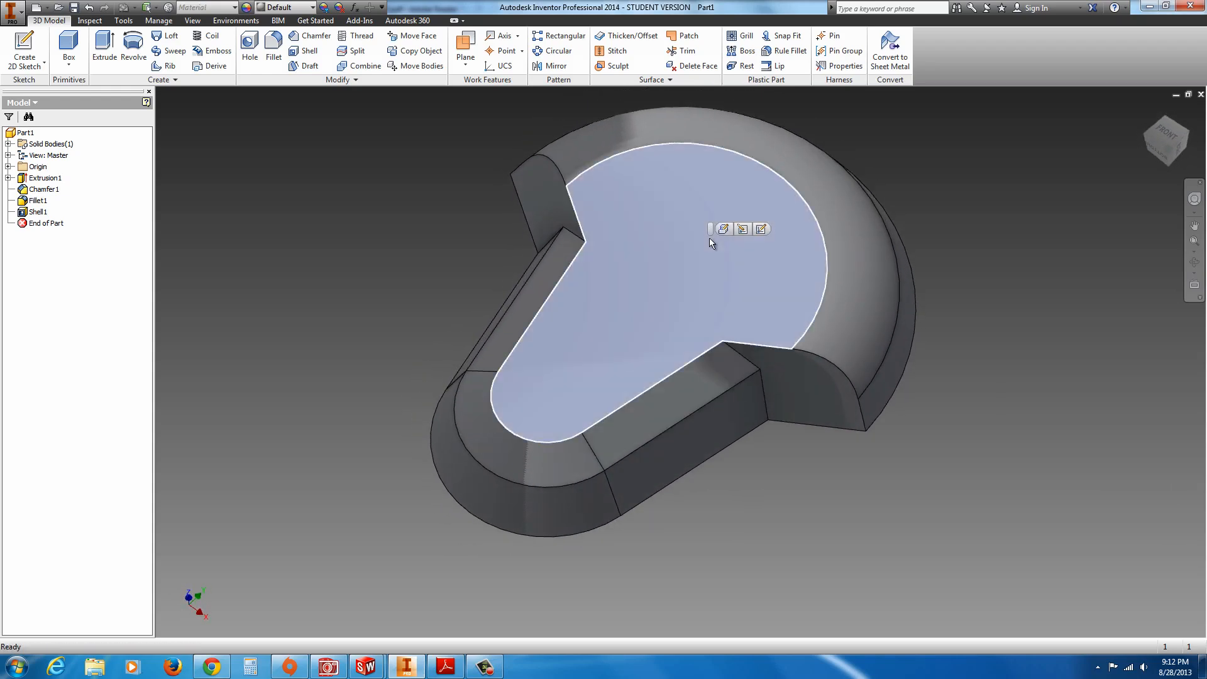
{"action": "left_click", "coordinate": [761, 230]}
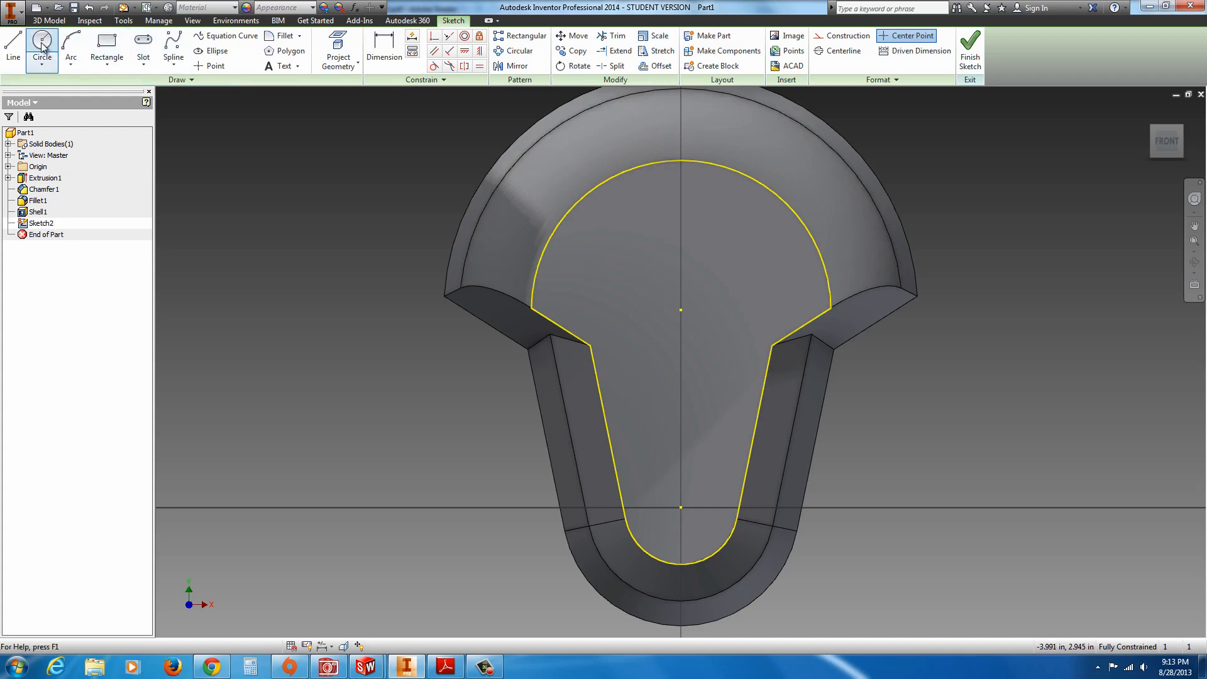
{"action": "left_click", "coordinate": [14, 49]}
{"action": "left_click", "coordinate": [839, 50]}
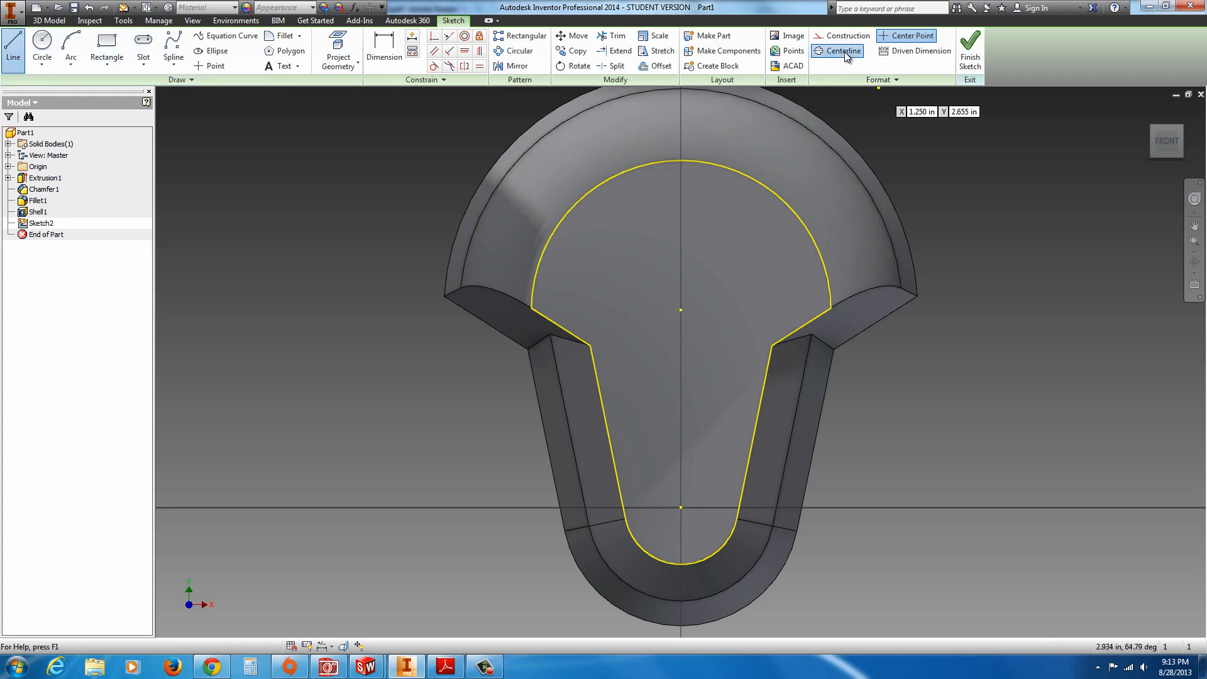
{"action": "left_click", "coordinate": [682, 506]}
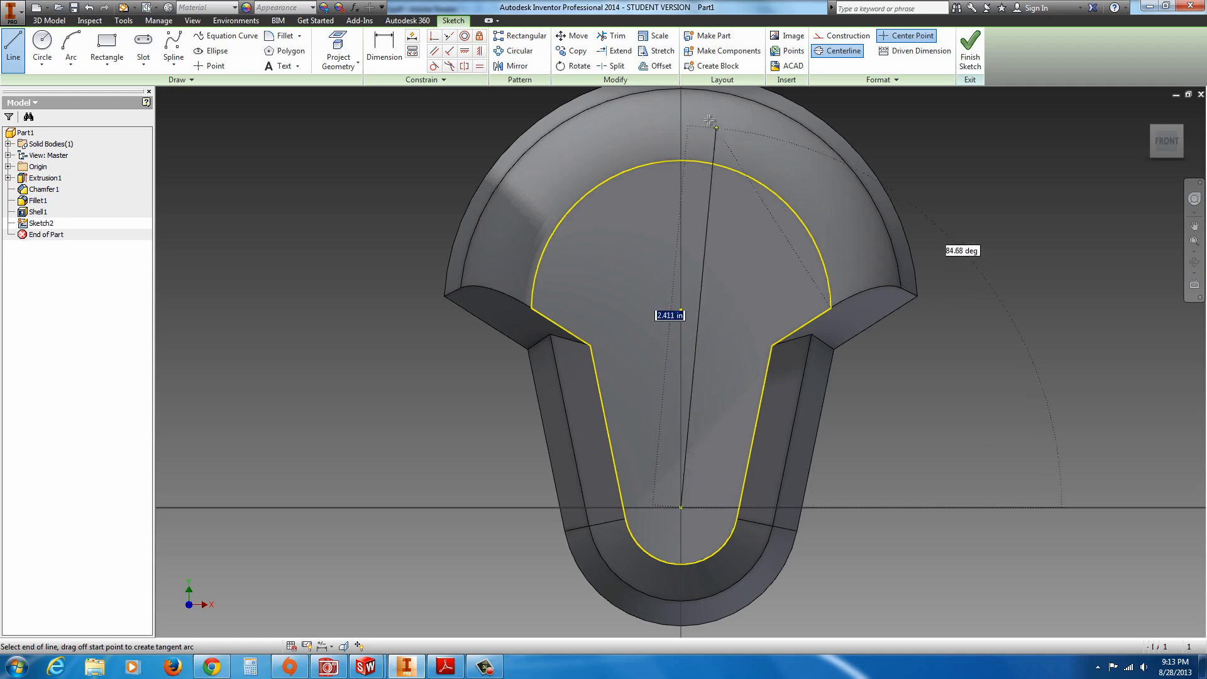
{"action": "left_click", "coordinate": [681, 96]}
{"action": "key", "text": "Escape"}
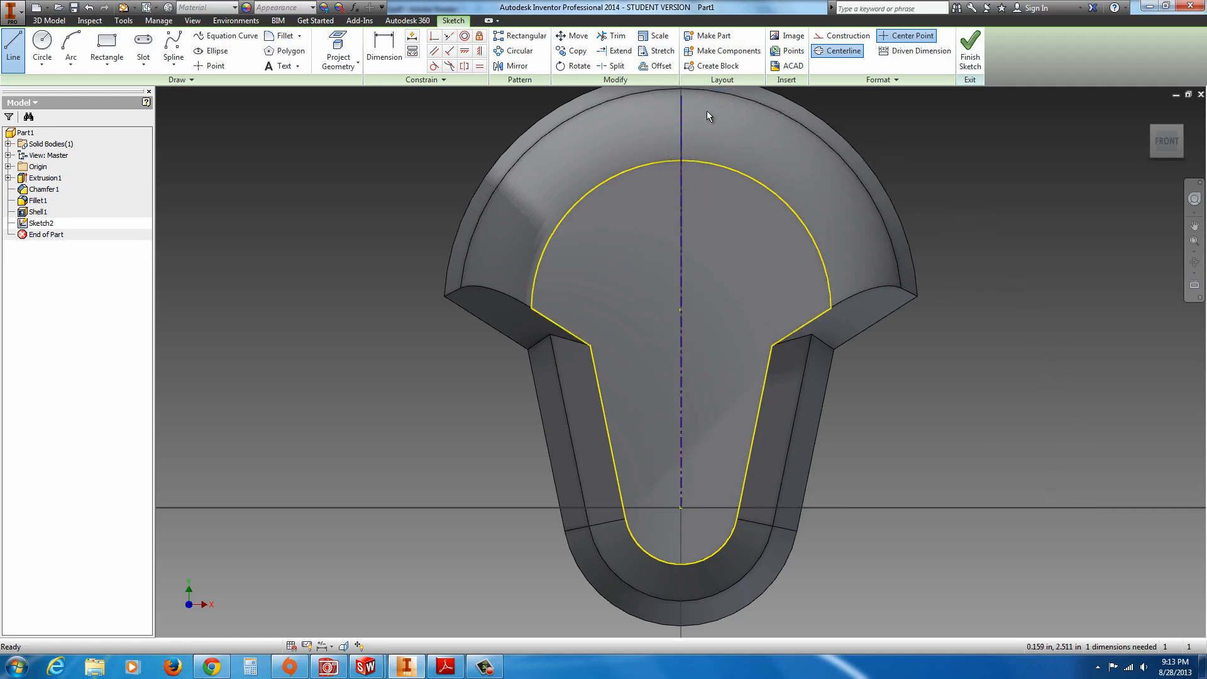
{"action": "left_click", "coordinate": [840, 51]}
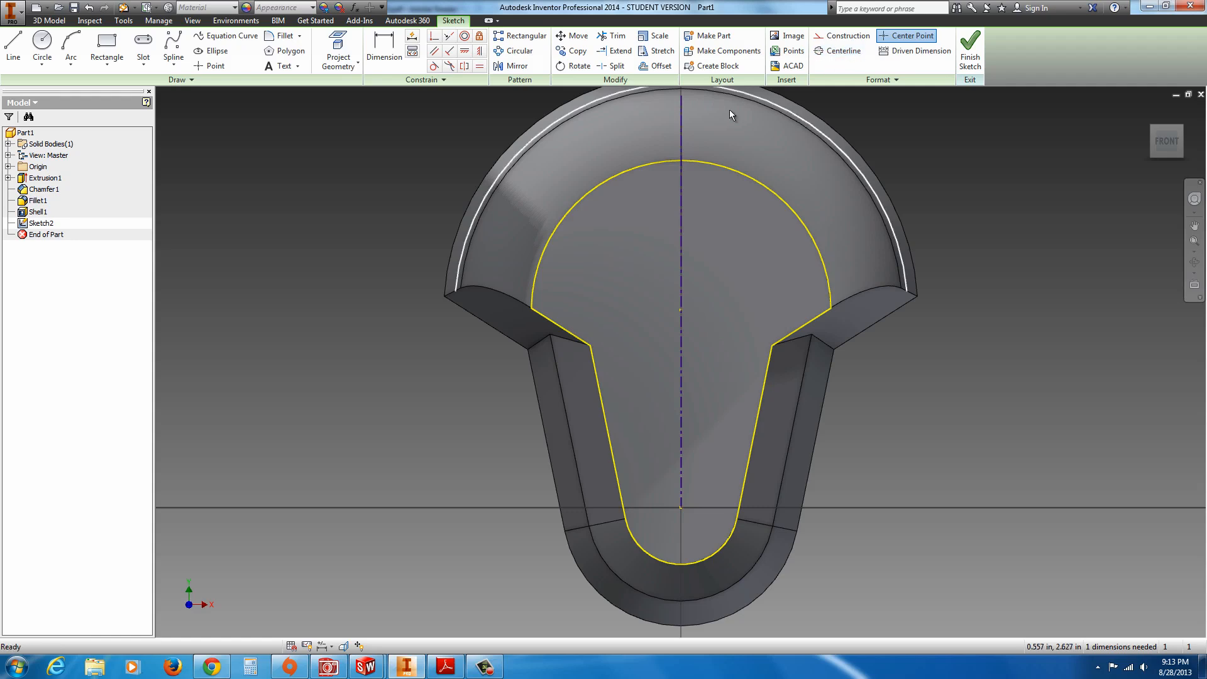
Sketch a short slanted line just left of the centerline, crossing the upper arc of the front face.
{"action": "left_click", "coordinate": [13, 45]}
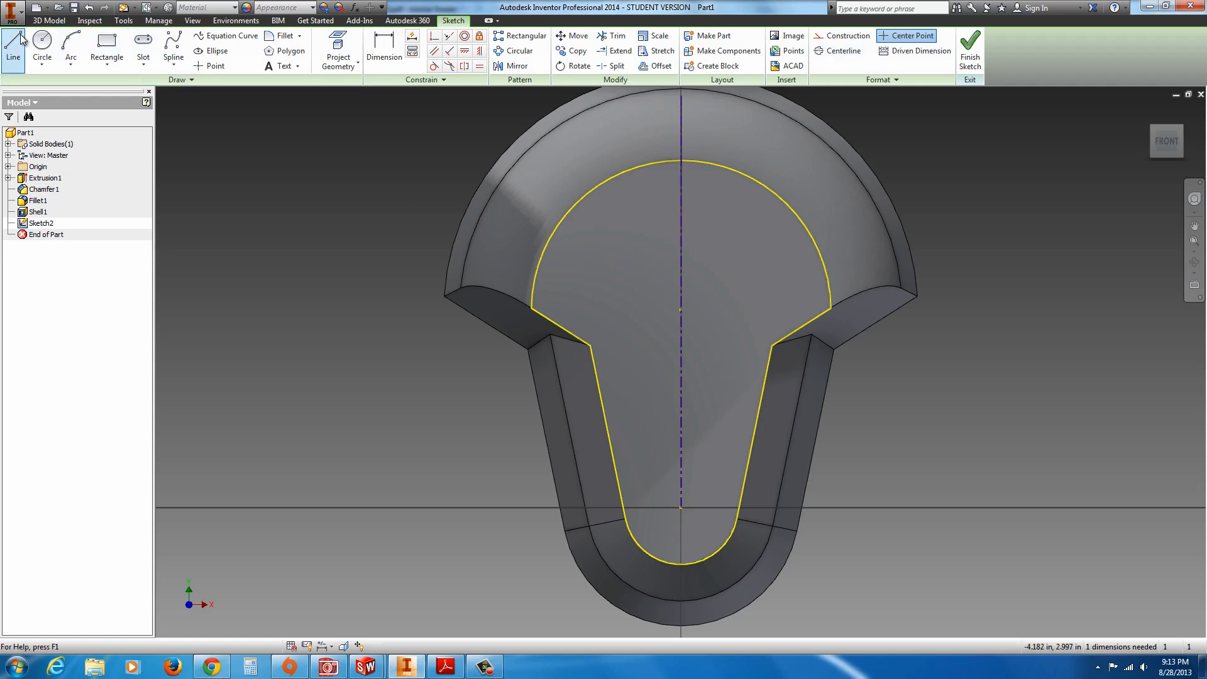
{"action": "left_click", "coordinate": [672, 189]}
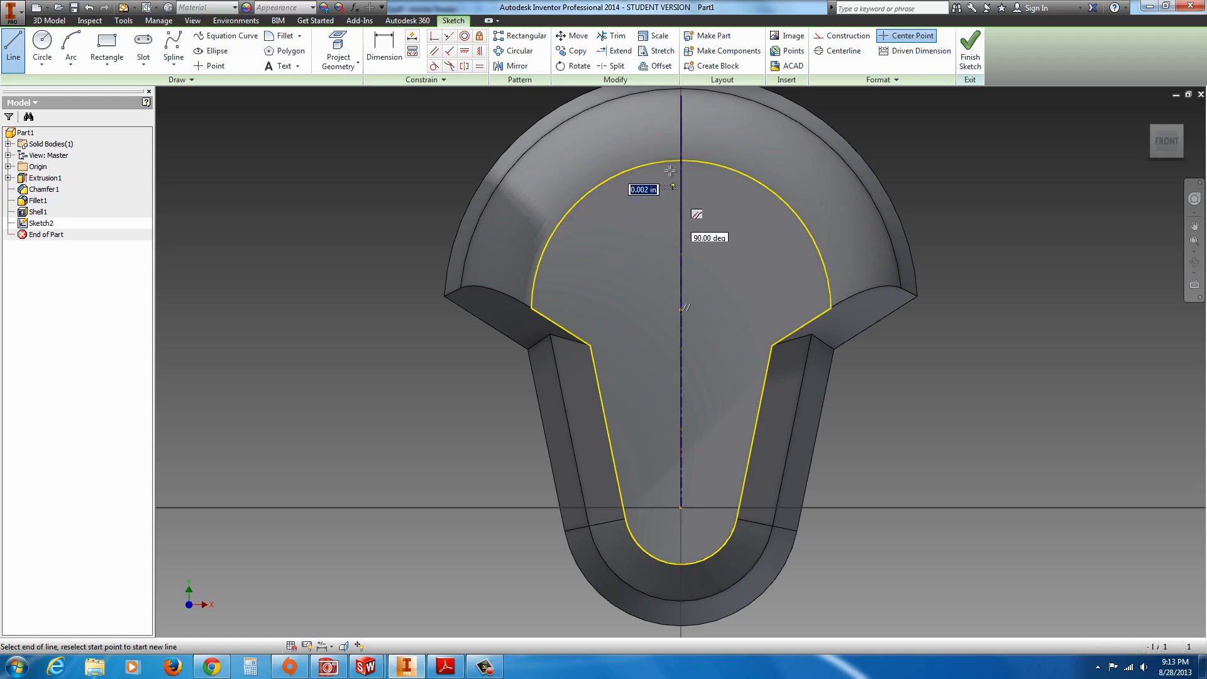
{"action": "left_click", "coordinate": [660, 131]}
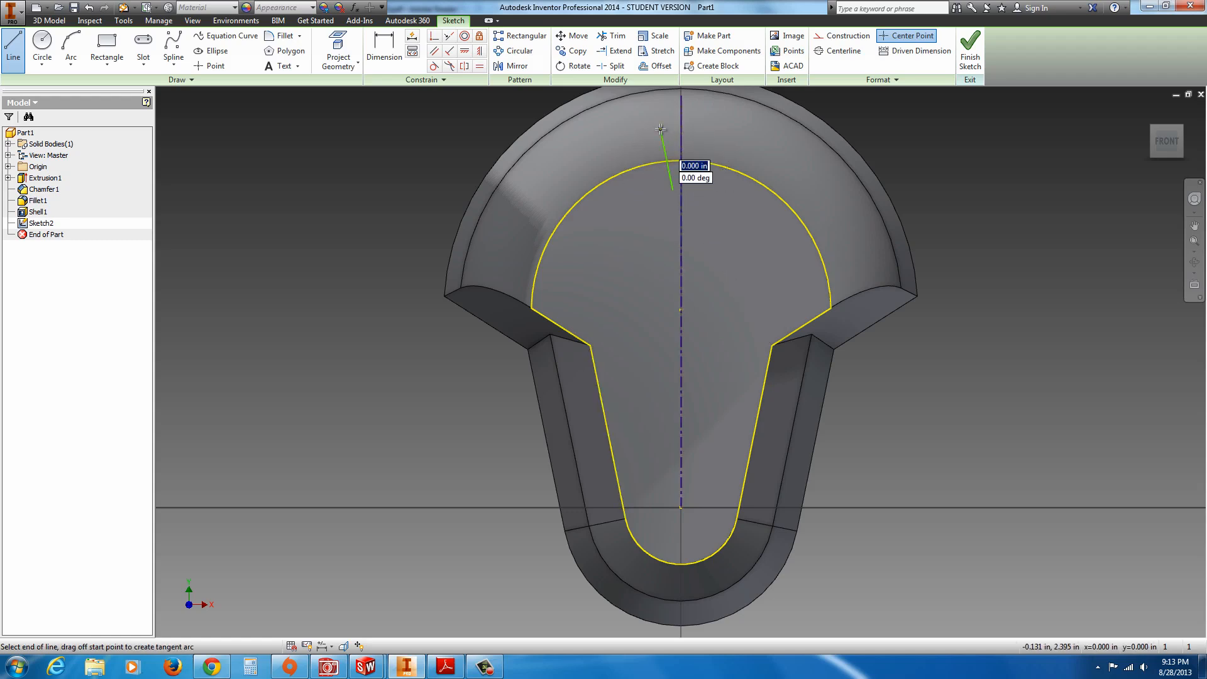
{"action": "key", "text": "Escape"}
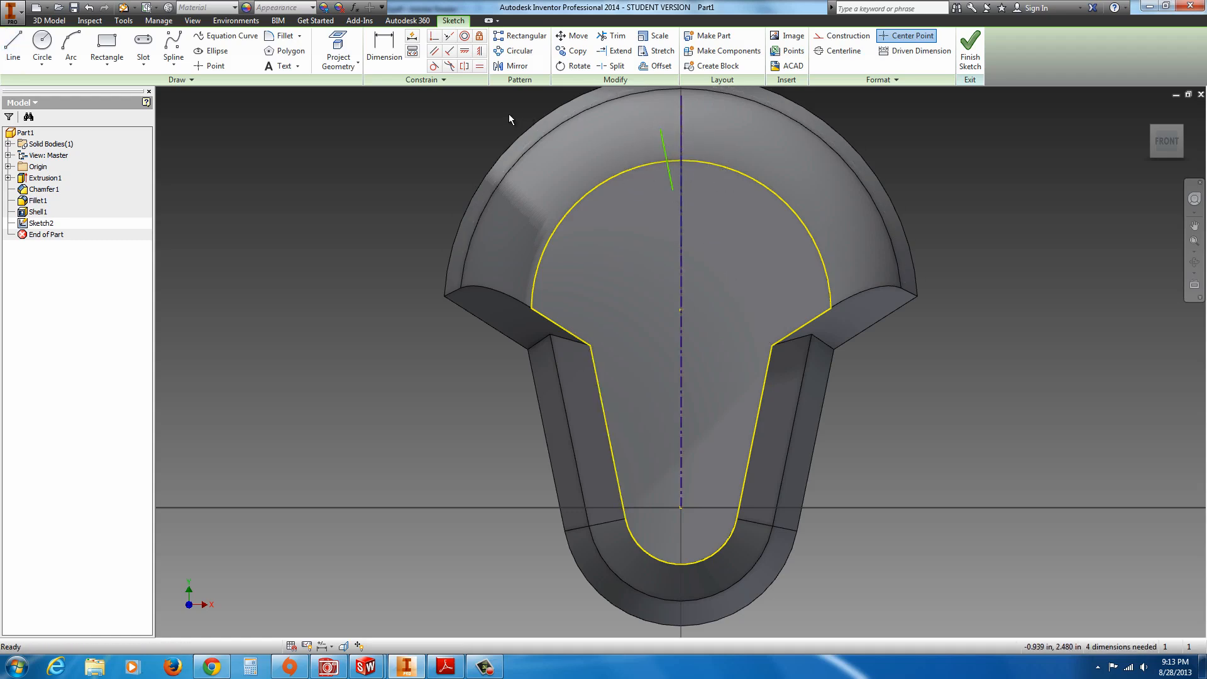
Mirror the short slanted line about the vertical centerline.
{"action": "left_click", "coordinate": [513, 66]}
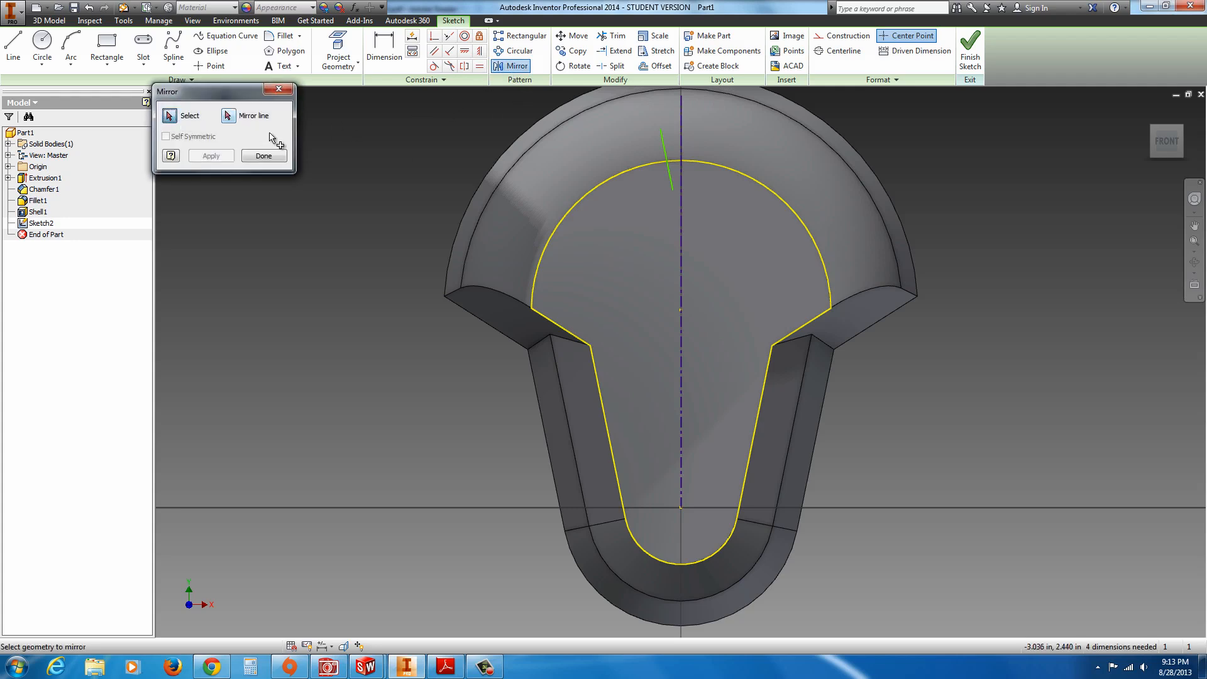
{"action": "left_click", "coordinate": [662, 144]}
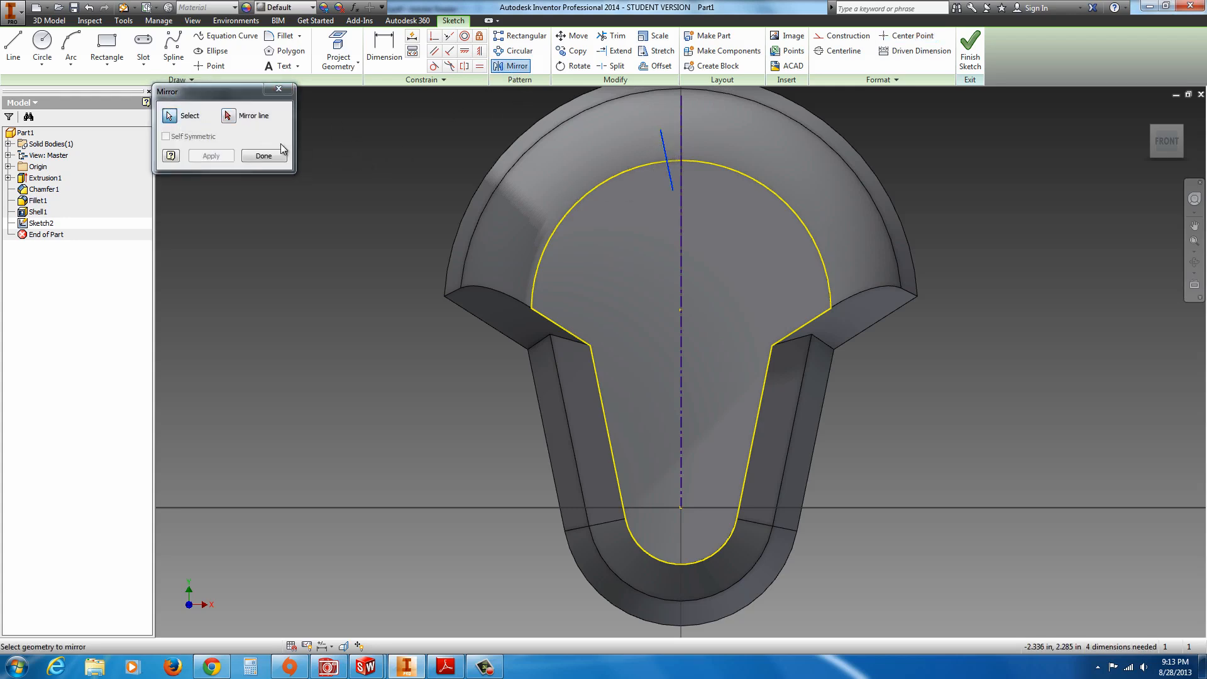
{"action": "left_click", "coordinate": [681, 227]}
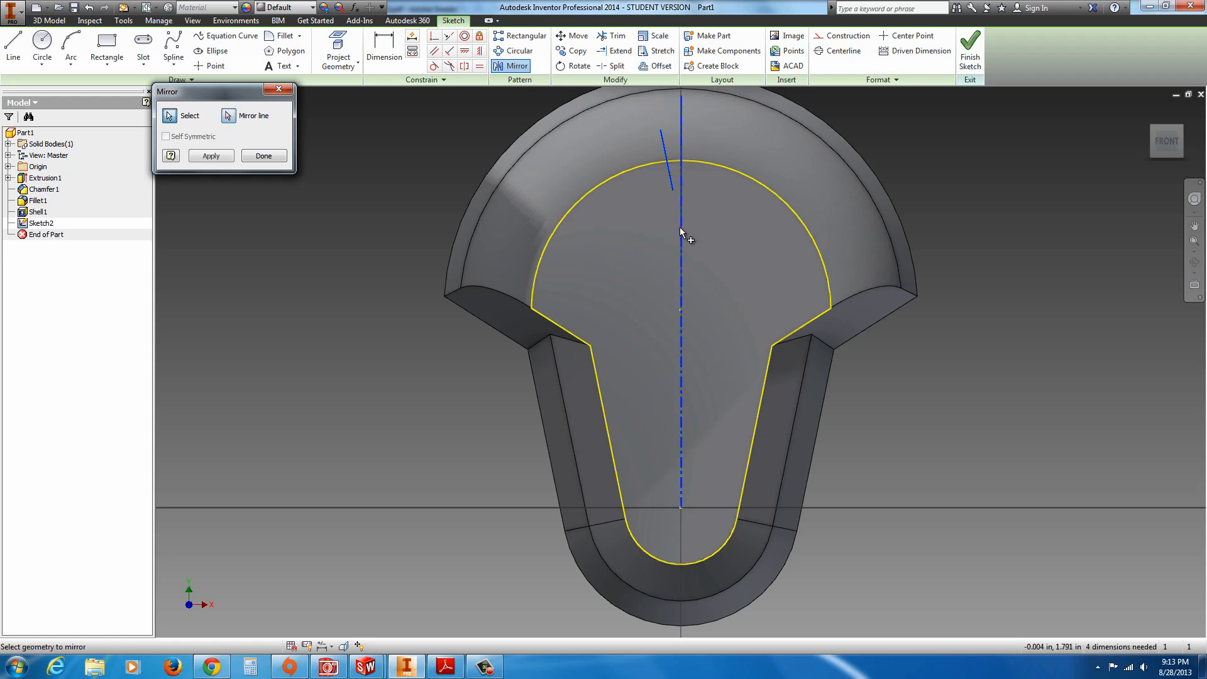
{"action": "left_click", "coordinate": [211, 156]}
{"action": "left_click", "coordinate": [263, 156]}
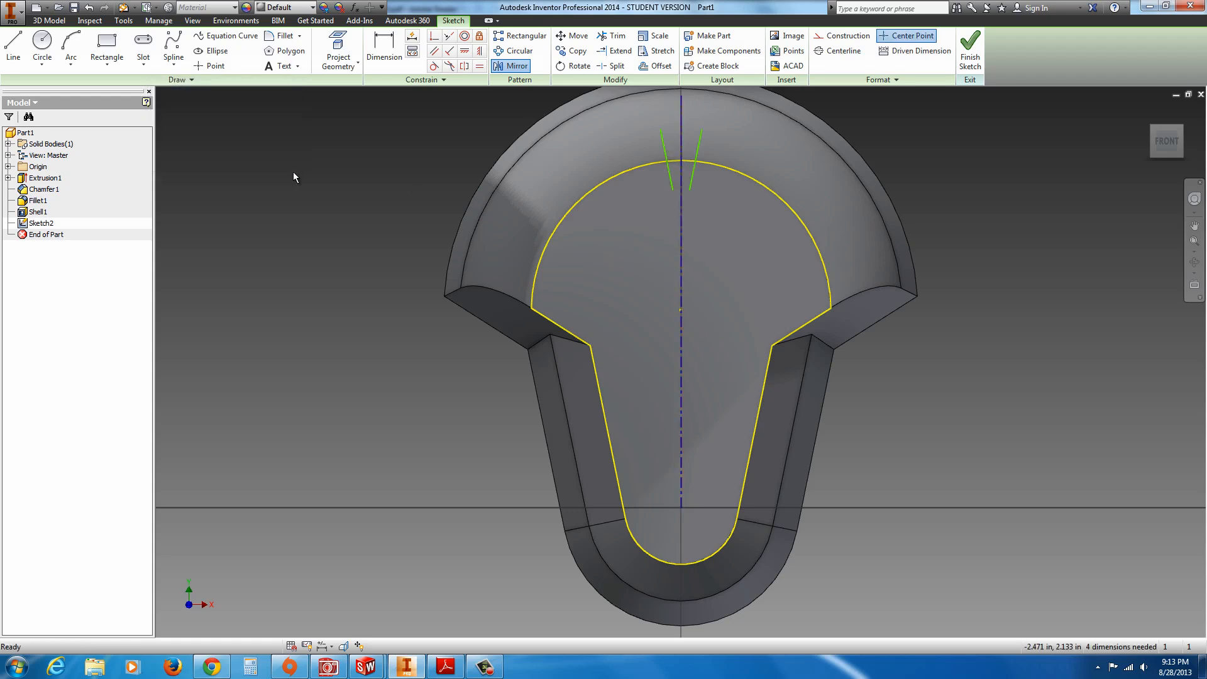
Close the lower and upper ends of the two slanted lines with tangent arcs to form a teardrop profile.
{"action": "left_click", "coordinate": [71, 64]}
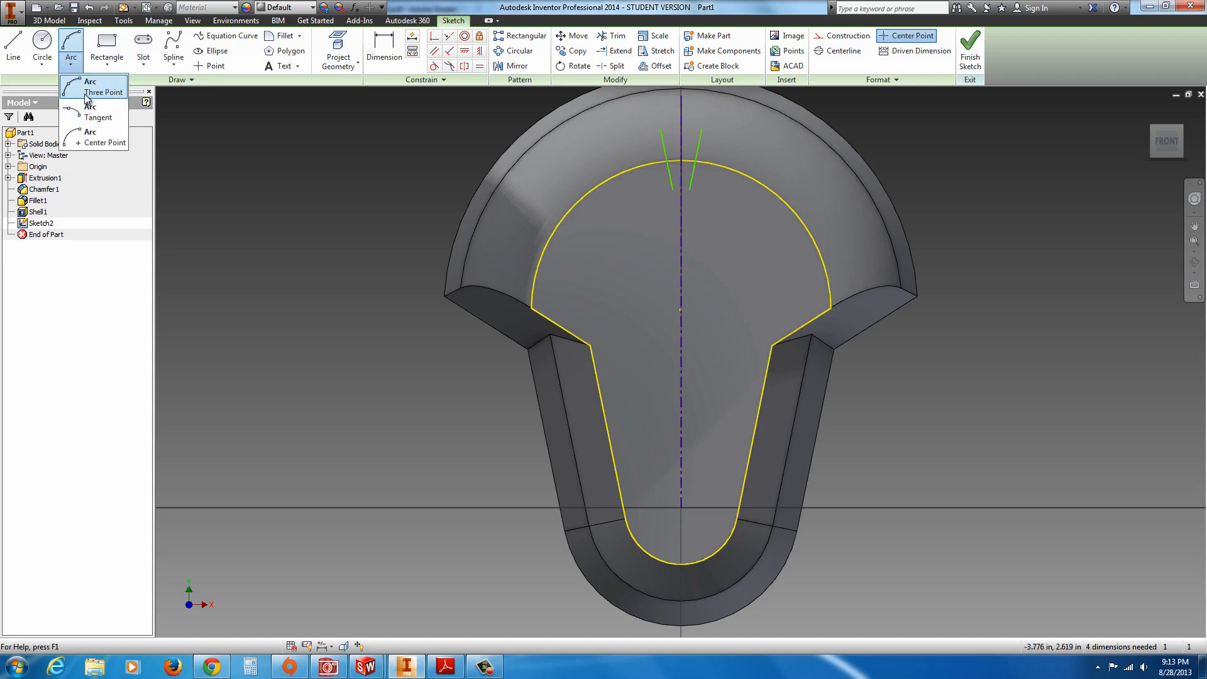
{"action": "left_click", "coordinate": [88, 113]}
{"action": "left_click", "coordinate": [673, 190]}
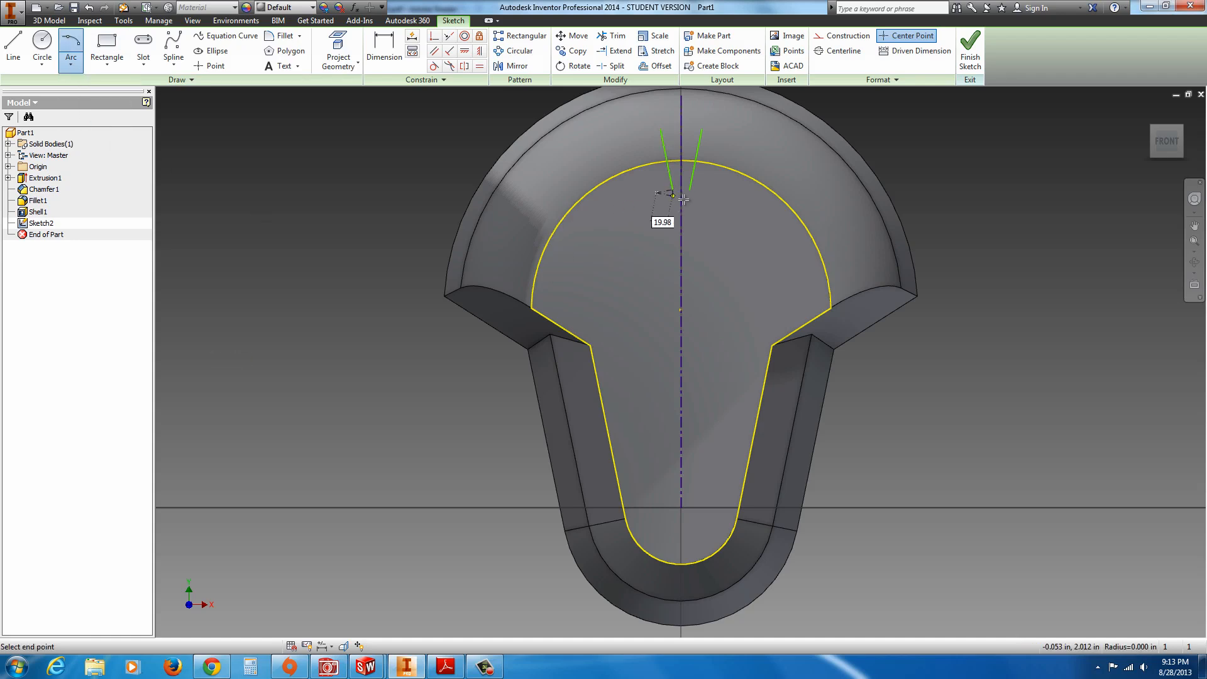
{"action": "left_click", "coordinate": [690, 189]}
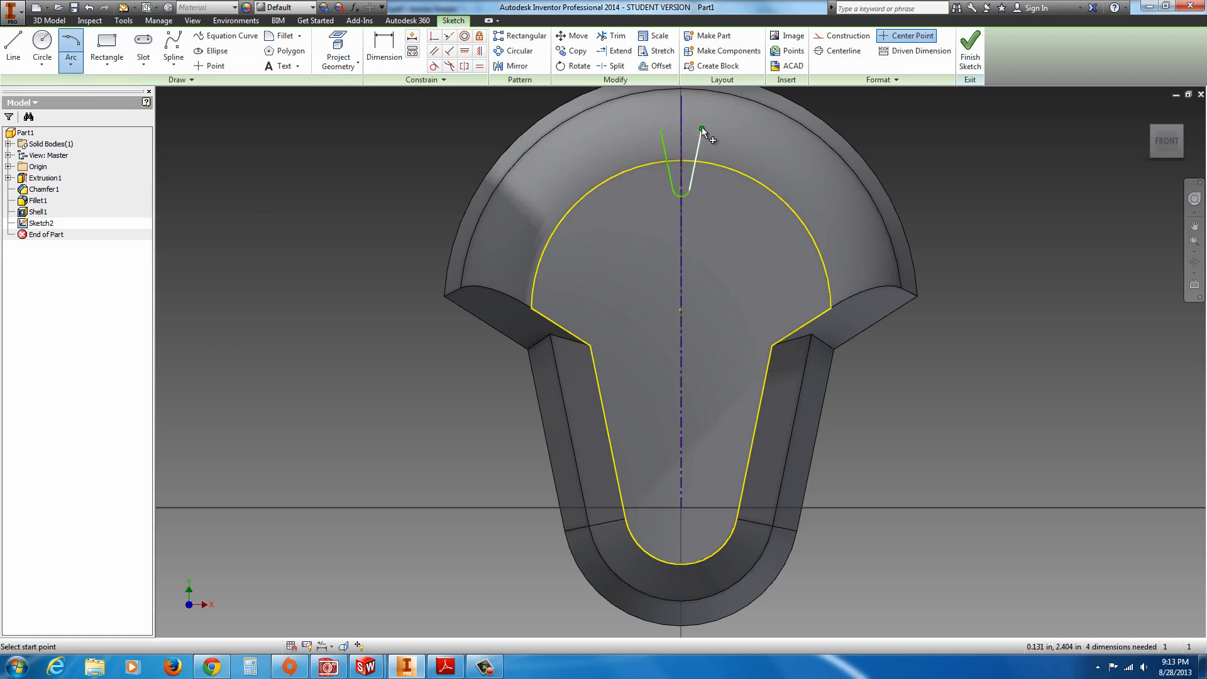
{"action": "left_click", "coordinate": [700, 132]}
{"action": "left_click", "coordinate": [660, 130]}
Check the L4 drawing and dimension the vertical distance between the teardrop's two end-arc centers as 0.5 in.
{"action": "left_click", "coordinate": [384, 47]}
{"action": "left_click", "coordinate": [445, 667]}
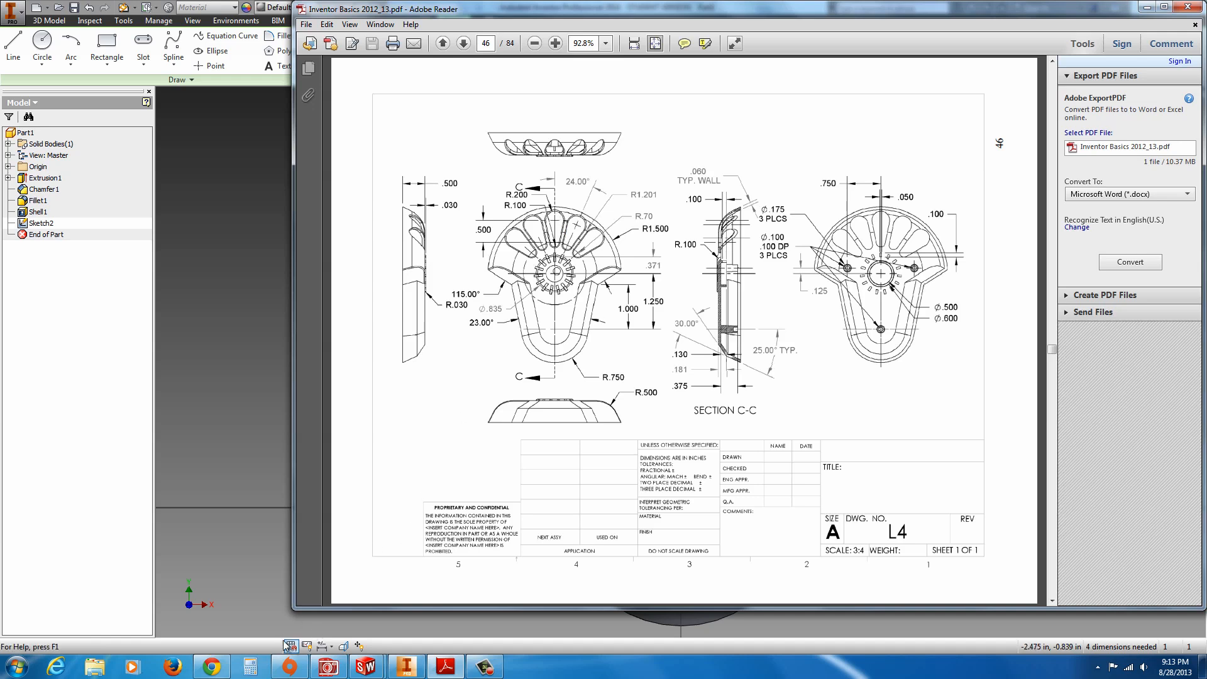
{"action": "left_click", "coordinate": [406, 667]}
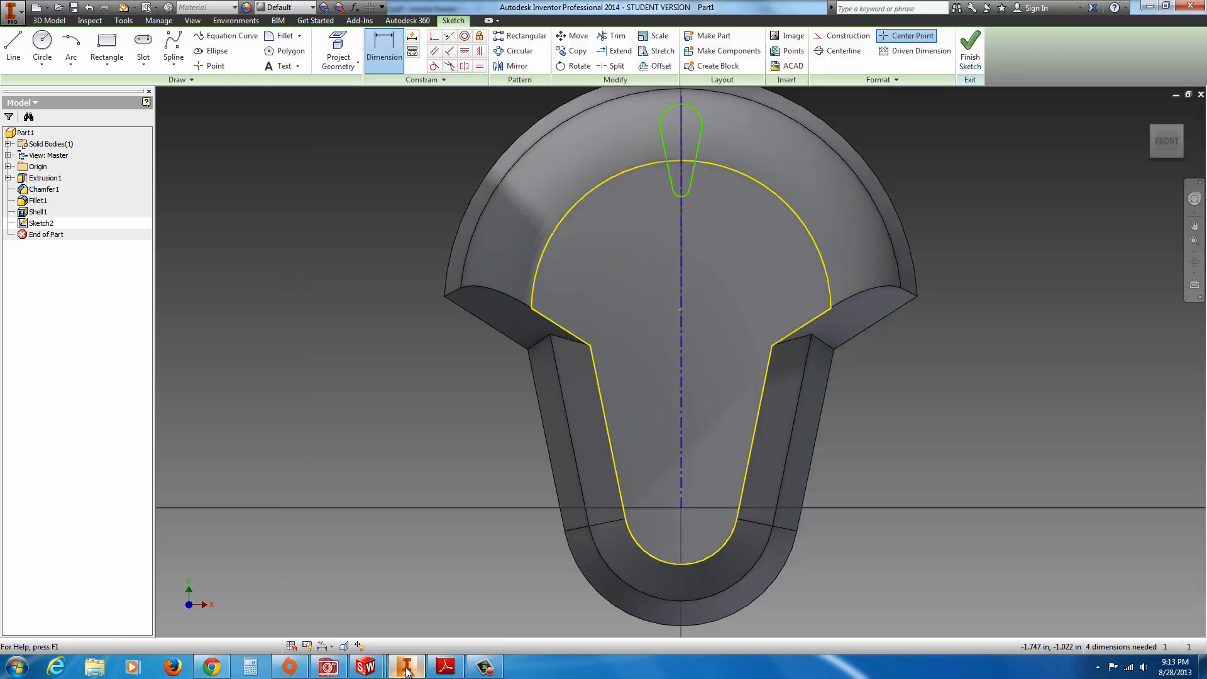
{"action": "left_click", "coordinate": [682, 192]}
{"action": "left_click", "coordinate": [696, 110]}
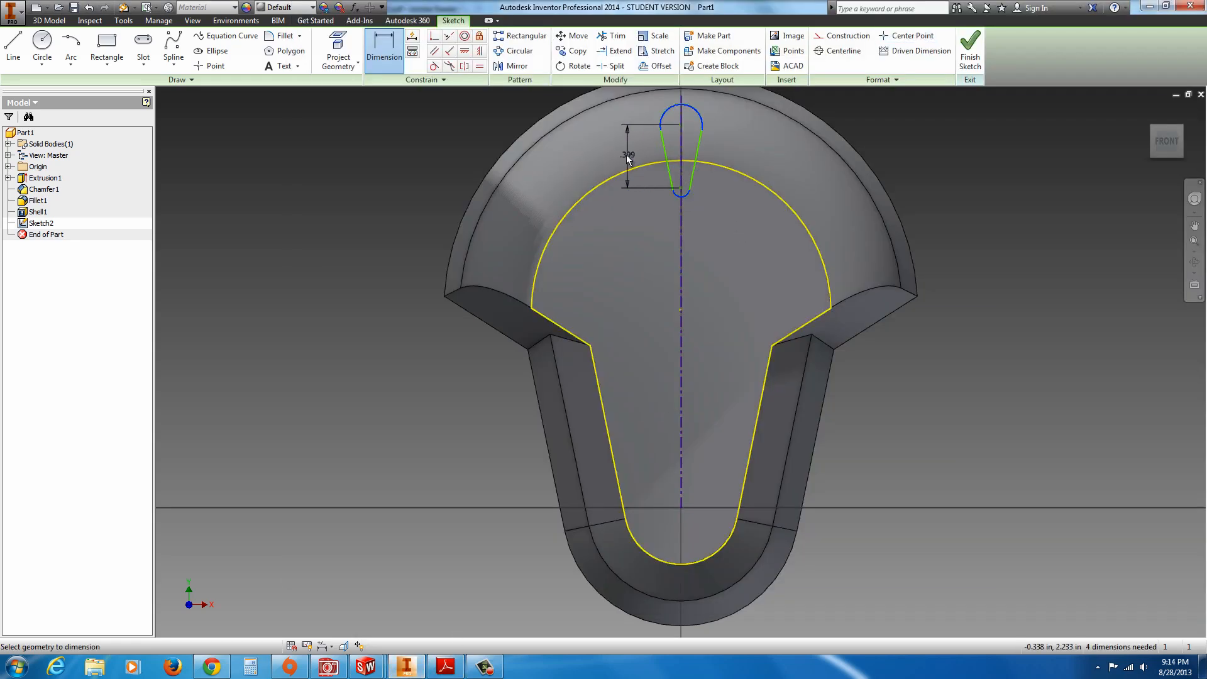
{"action": "left_click", "coordinate": [626, 156]}
{"action": "type", "text": ".5"}
{"action": "key", "text": "Return"}
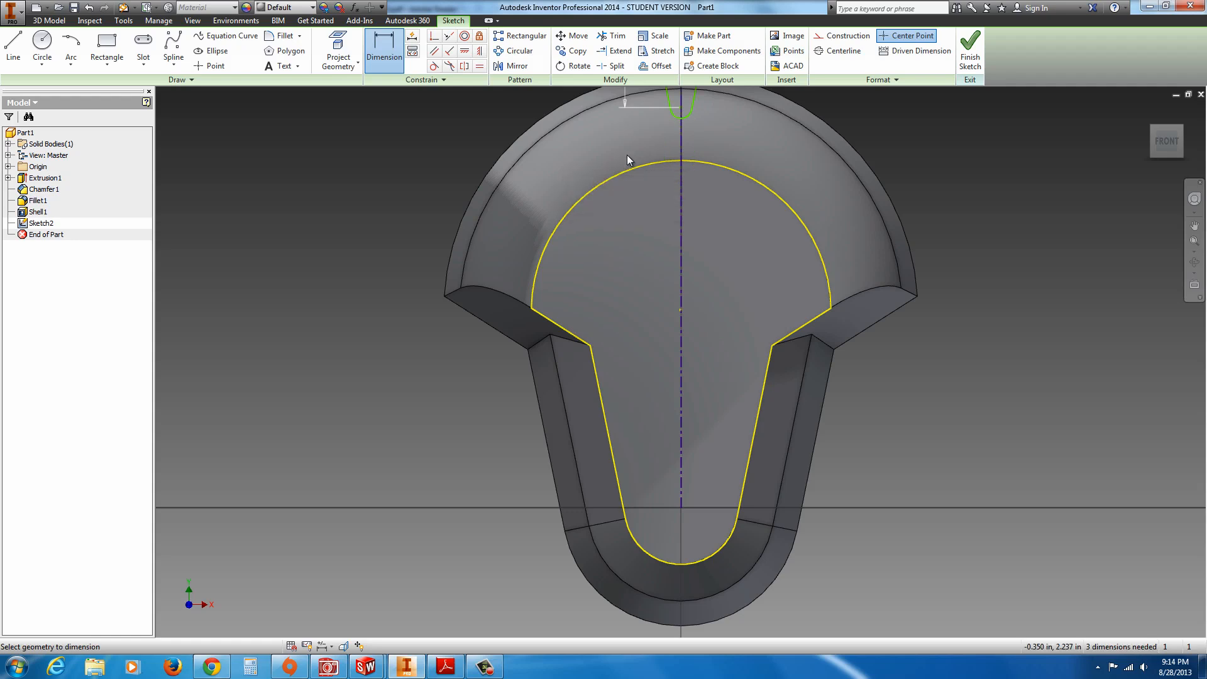
Dimension the radius of the teardrop's upper arc as 0.2 in.
{"action": "scroll", "coordinate": [684, 240], "scroll_direction": "up", "scroll_amount": 5}
{"action": "scroll", "coordinate": [703, 175], "scroll_direction": "down", "scroll_amount": 5}
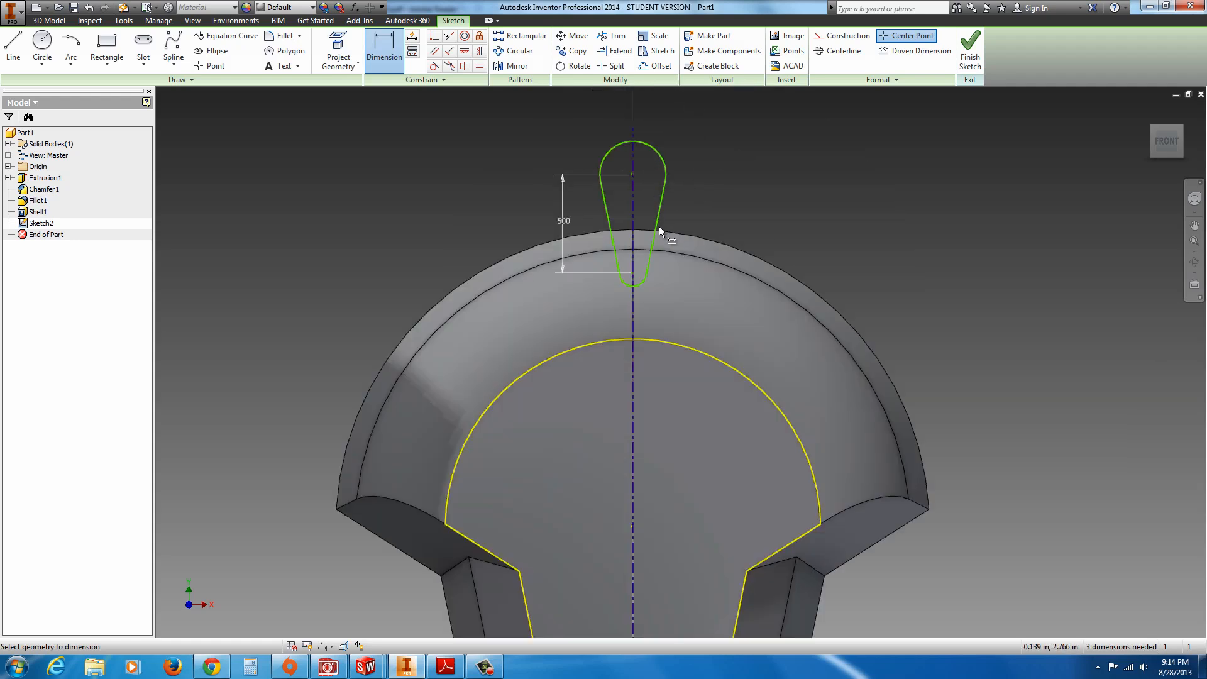
{"action": "left_click", "coordinate": [661, 156]}
{"action": "left_click", "coordinate": [685, 123]}
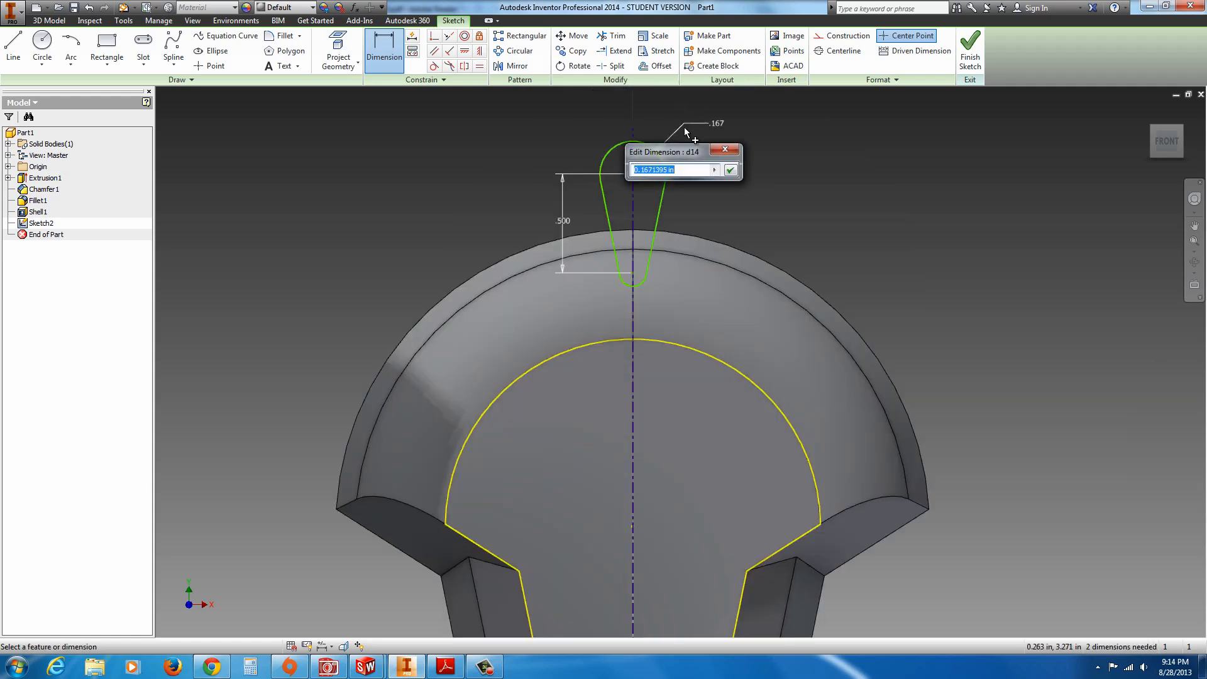
{"action": "type", "text": ".2"}
{"action": "key", "text": "Return"}
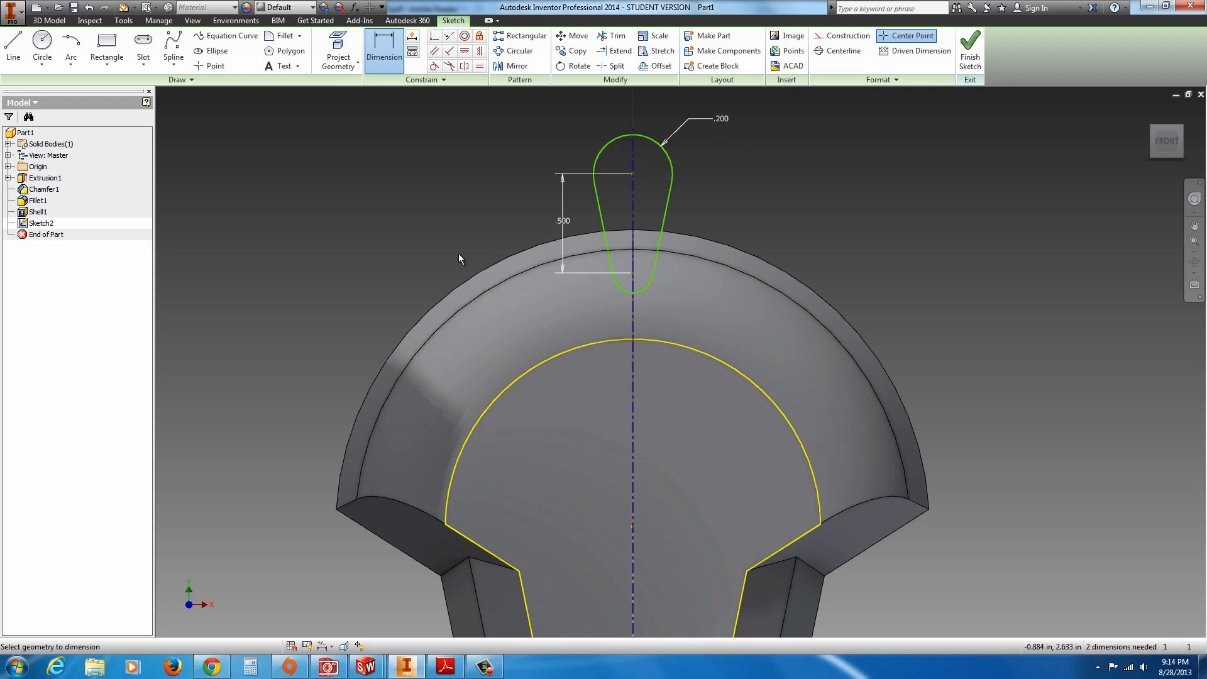
Check the L4 drawing and move the teardrop profile down the centerline until it straddles the upper arc of the flat face.
{"action": "left_click", "coordinate": [445, 667]}
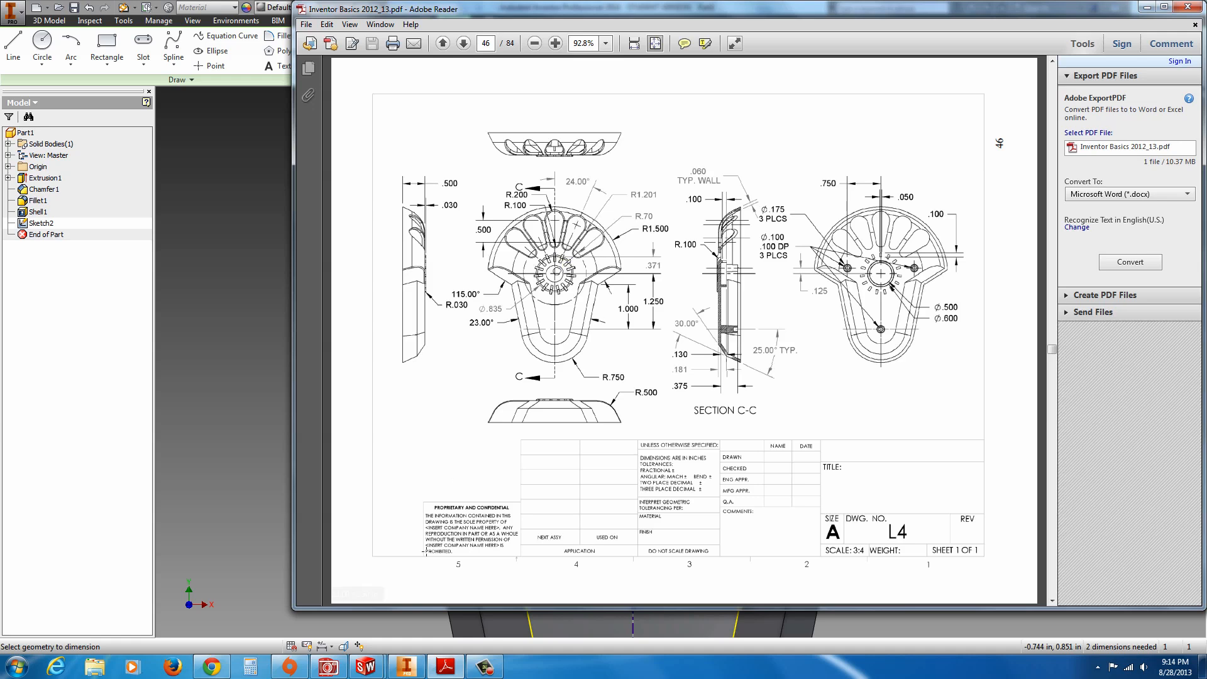
{"action": "mouse_move", "coordinate": [415, 672]}
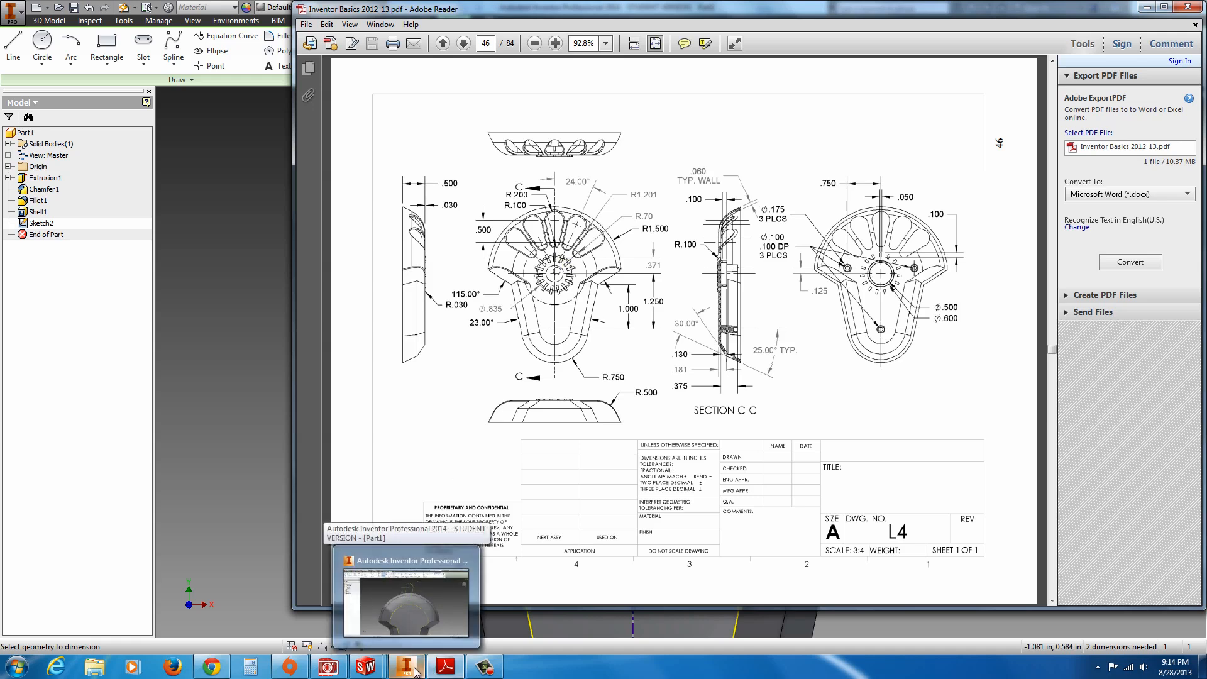
{"action": "left_click", "coordinate": [414, 671]}
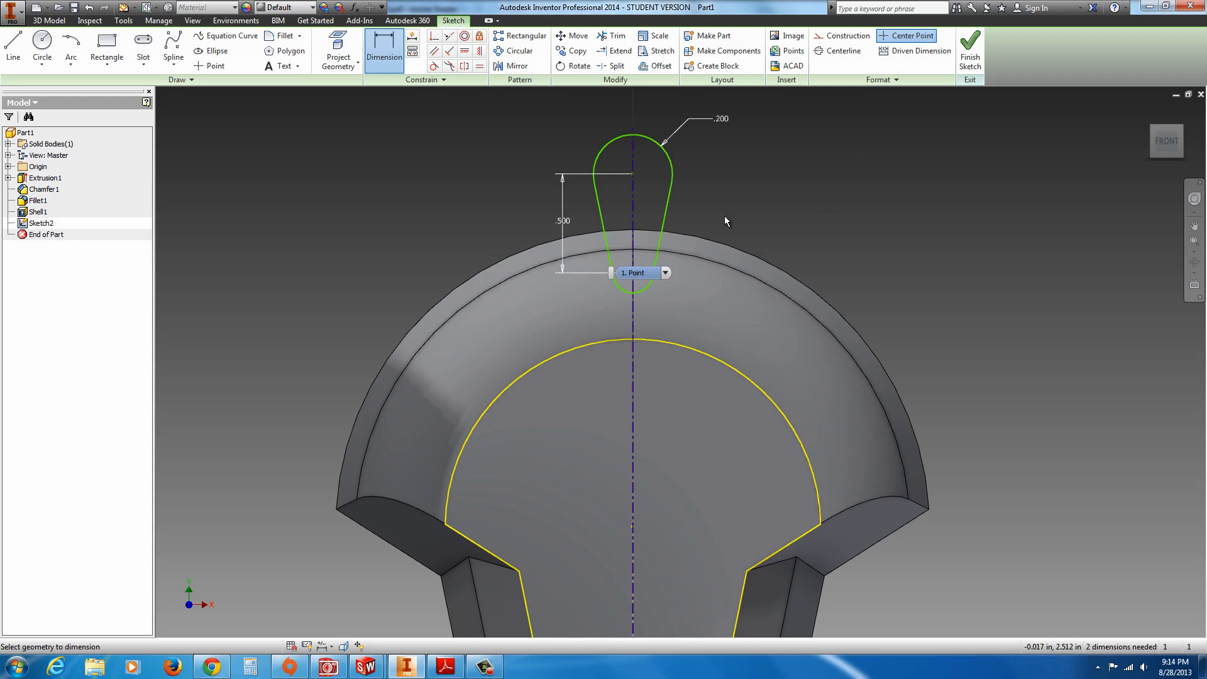
{"action": "key", "text": "Escape"}
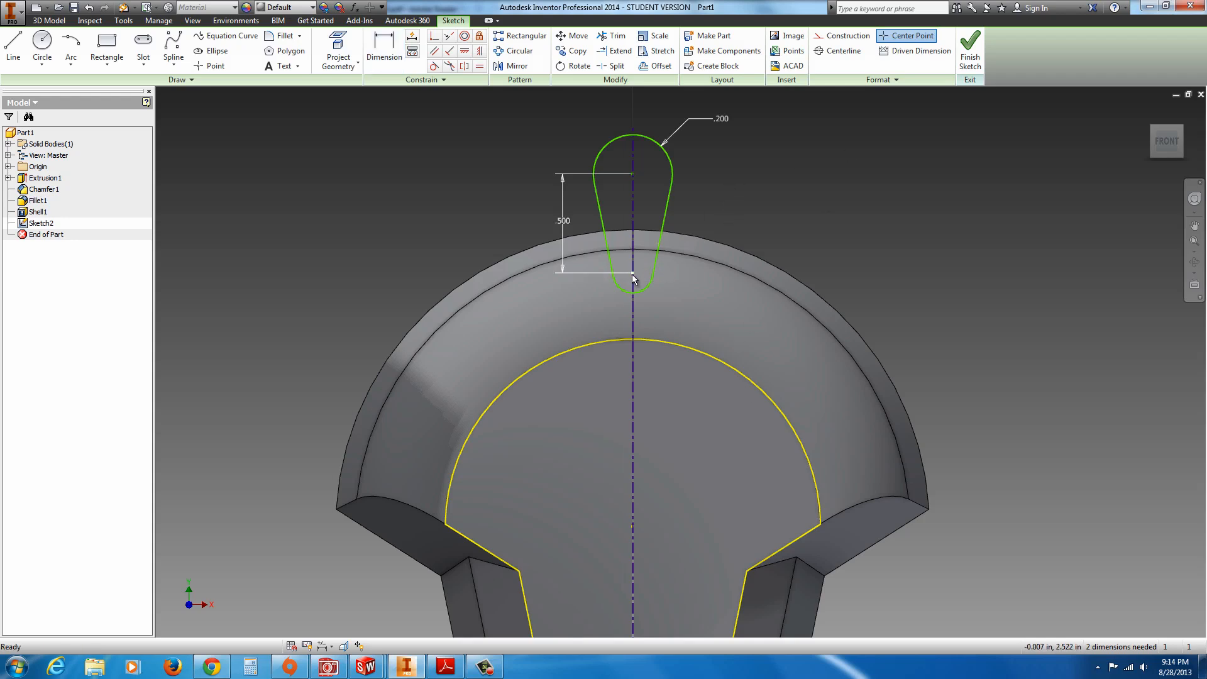
{"action": "left_click_drag", "start_coordinate": [632, 275], "coordinate": [632, 400]}
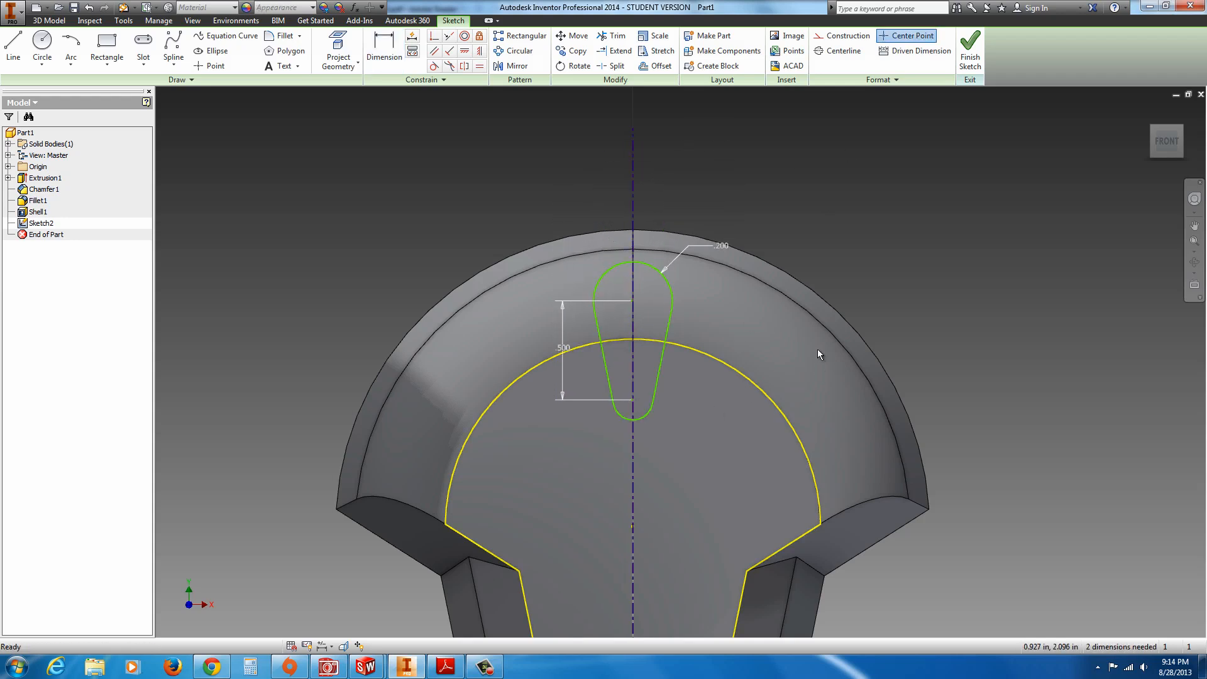
Dimension the vertical distance from the center of the flat face's large arc to the teardrop's lower arc center as 0.7 in.
{"action": "left_click", "coordinate": [385, 48]}
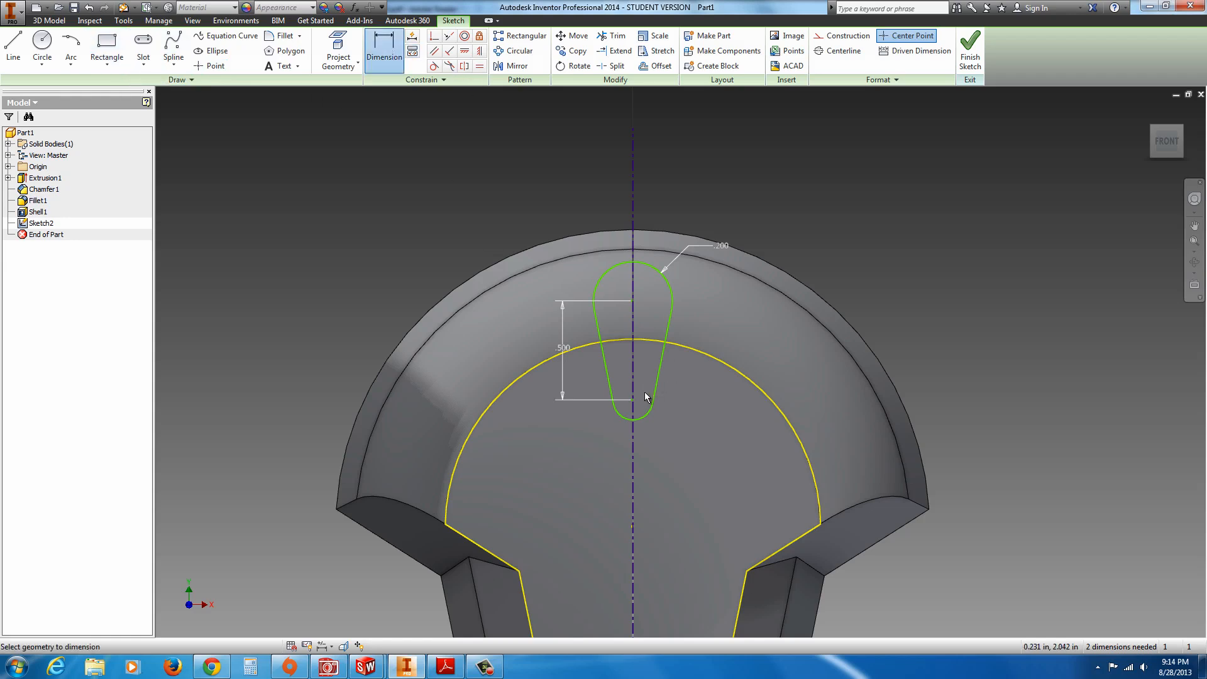
{"action": "left_click", "coordinate": [809, 462]}
{"action": "left_click", "coordinate": [716, 458]}
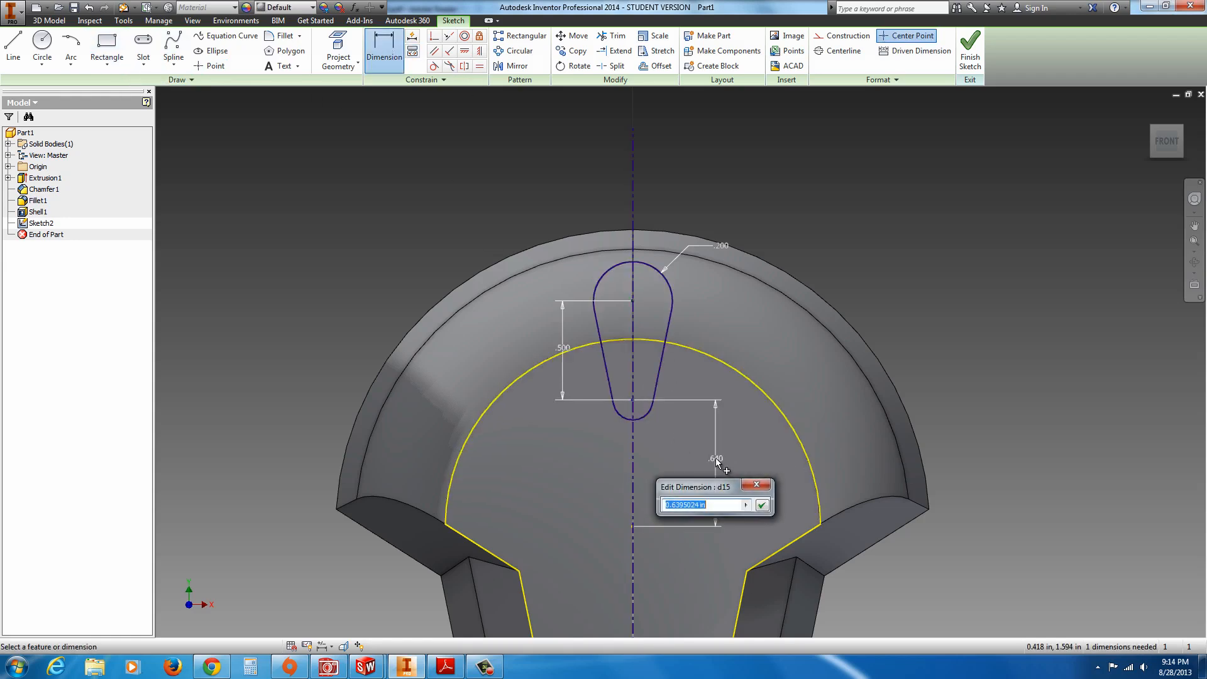
{"action": "type", "text": ".7"}
{"action": "key", "text": "Return"}
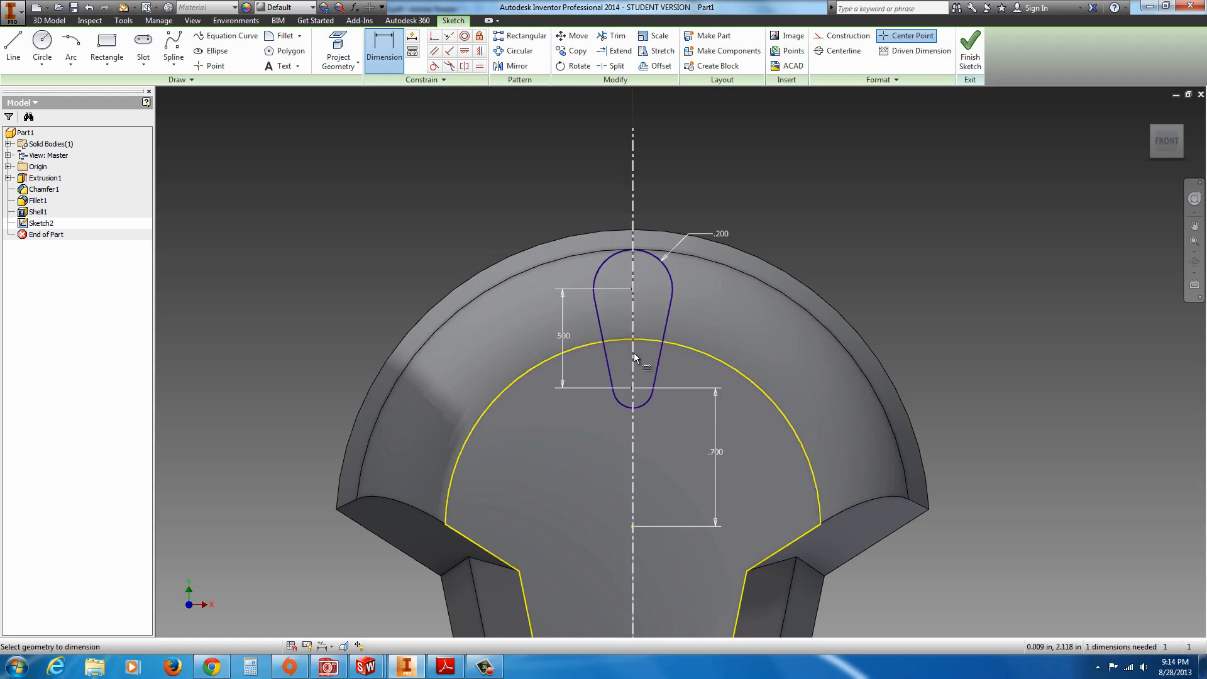
Finish the sketch and extrude the teardrop profile as a cut through all to open the slot.
{"action": "left_click", "coordinate": [971, 54]}
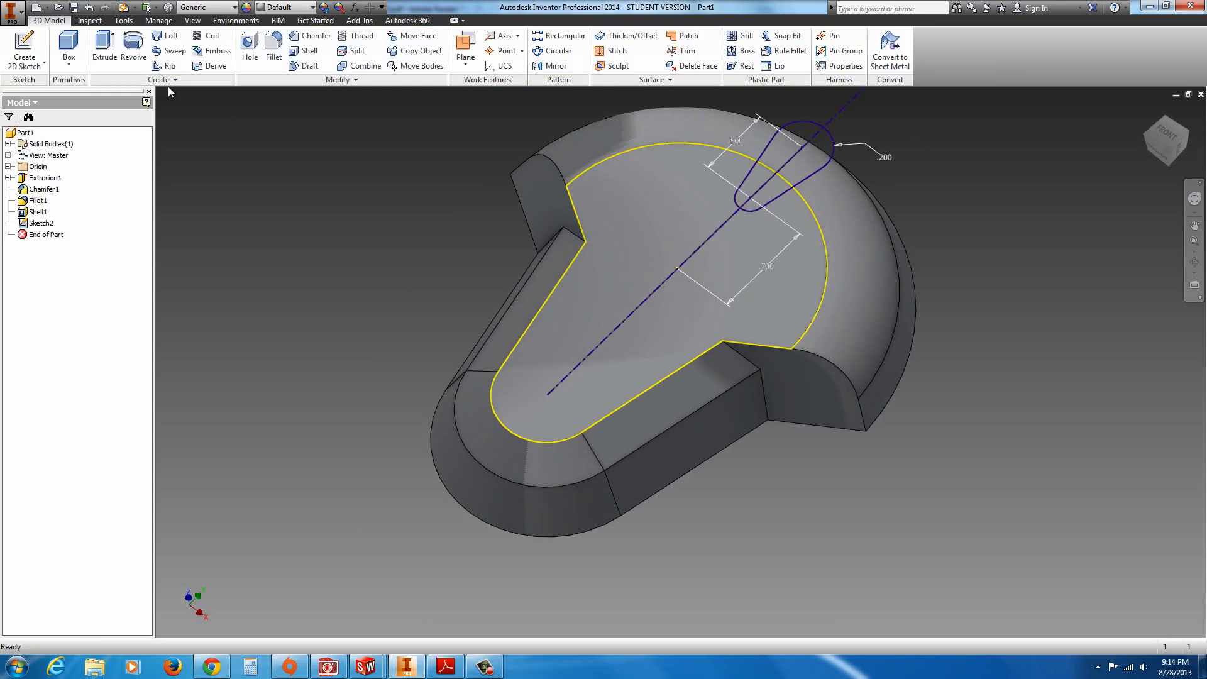
{"action": "left_click", "coordinate": [104, 47]}
{"action": "left_click", "coordinate": [799, 164]}
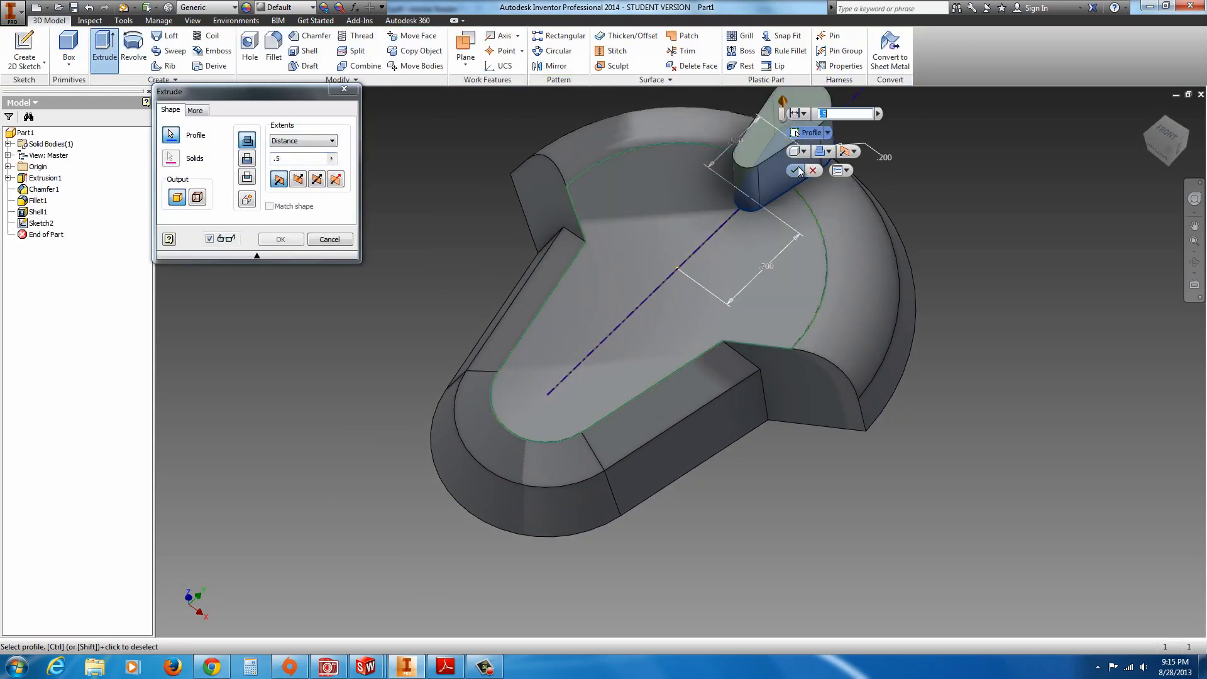
{"action": "left_click", "coordinate": [248, 160]}
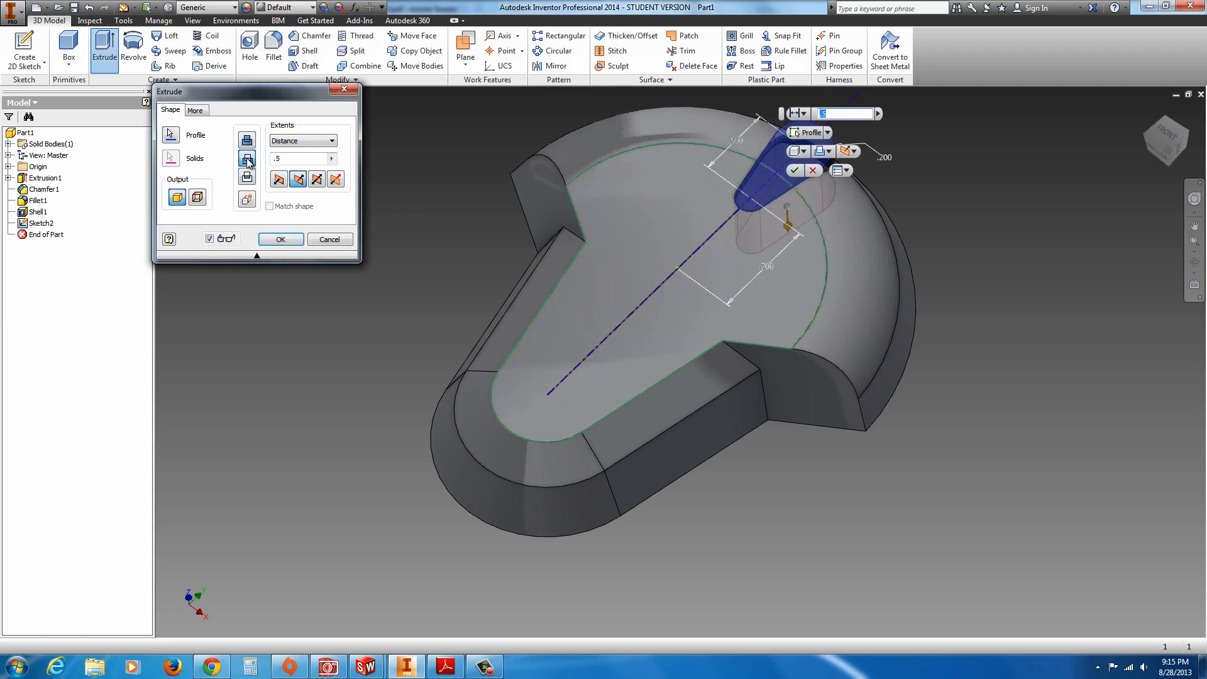
{"action": "left_click", "coordinate": [327, 140]}
{"action": "left_click", "coordinate": [286, 184]}
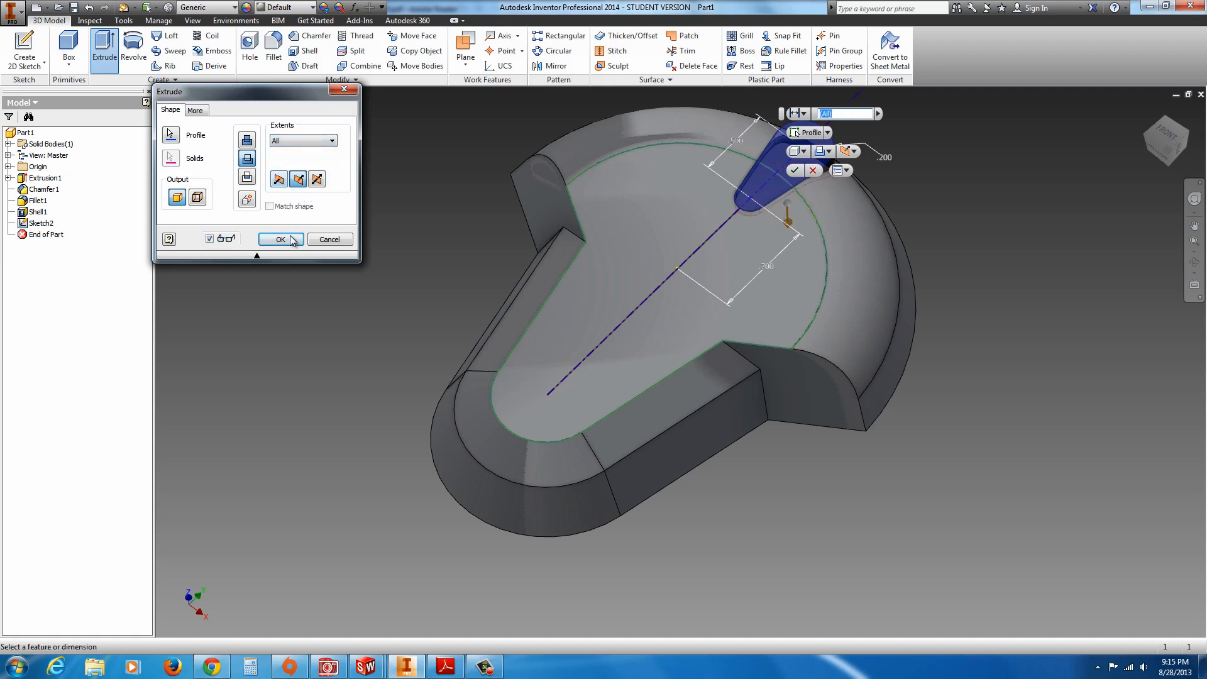
{"action": "left_click", "coordinate": [280, 239]}
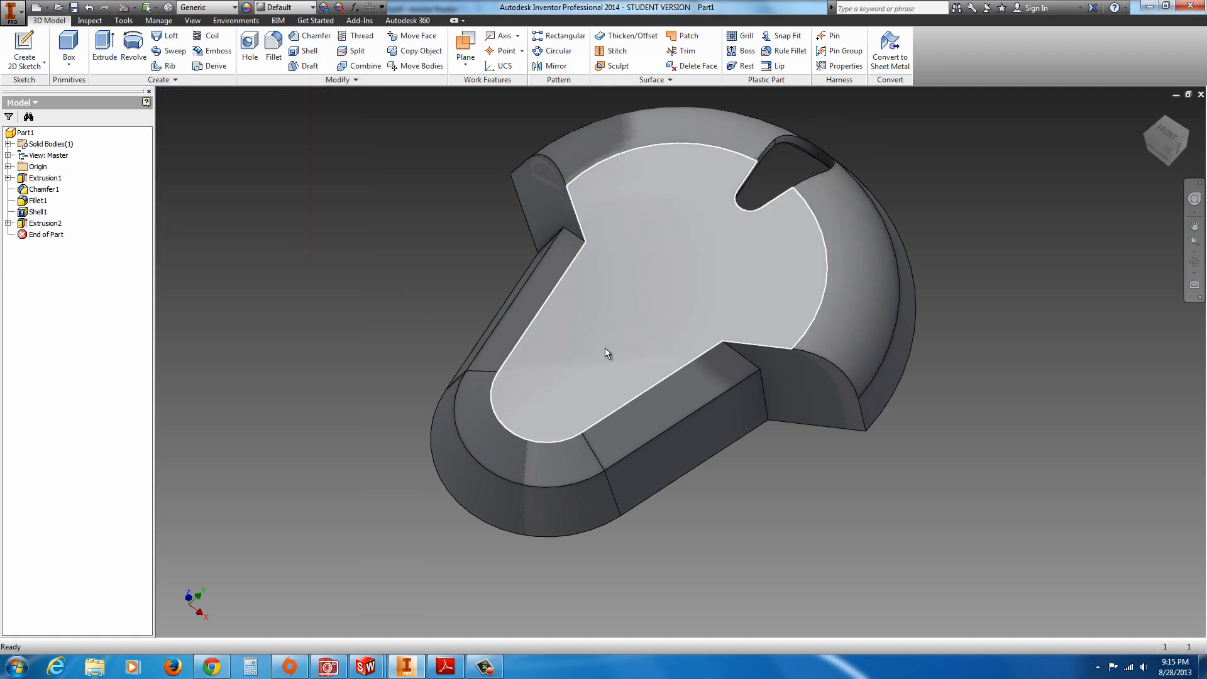
Start a new sketch on the flat front face of the slotted body.
{"action": "scroll", "coordinate": [719, 248], "scroll_direction": "down", "scroll_amount": 3}
{"action": "scroll", "coordinate": [724, 228], "scroll_direction": "up", "scroll_amount": 4}
{"action": "middle_click_drag", "start_coordinate": [731, 235], "coordinate": [700, 249], "text": "shift"}
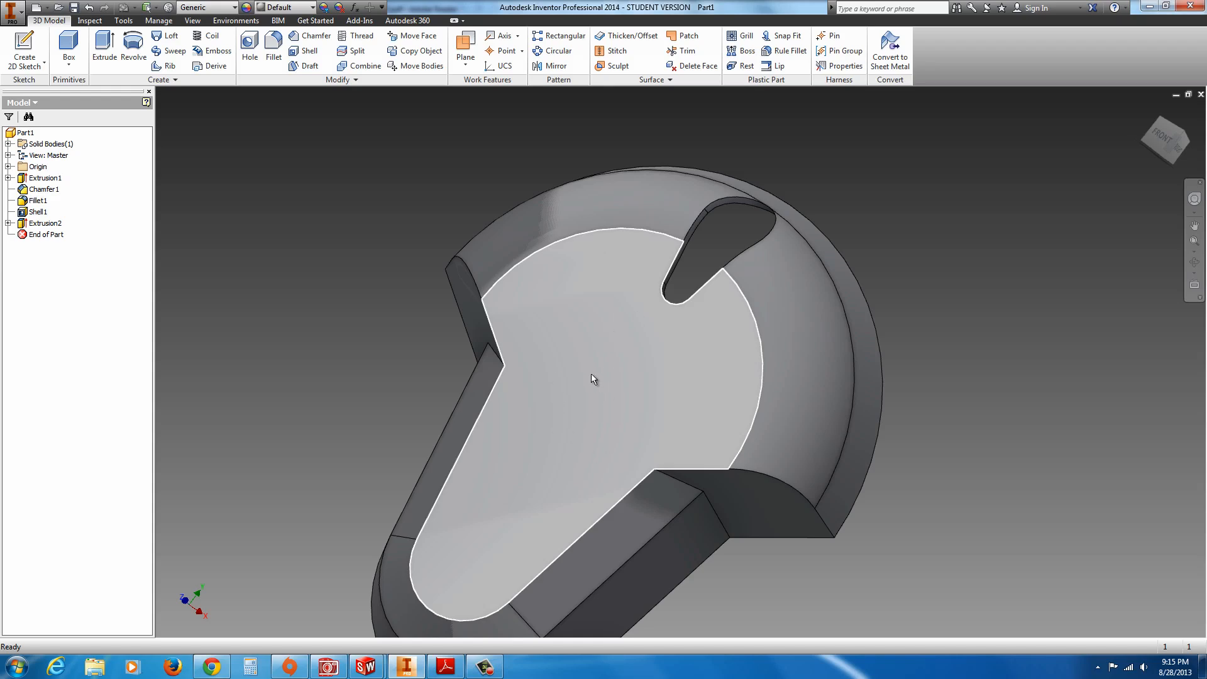
{"action": "left_click", "coordinate": [609, 359]}
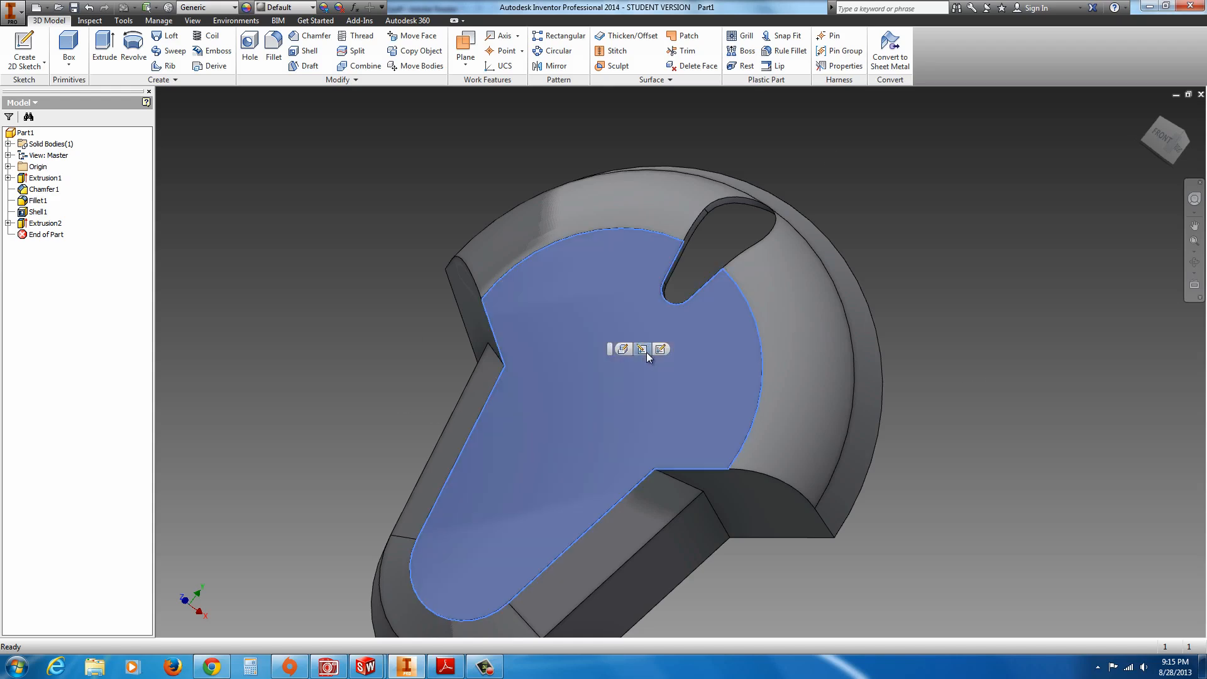
{"action": "left_click", "coordinate": [662, 348]}
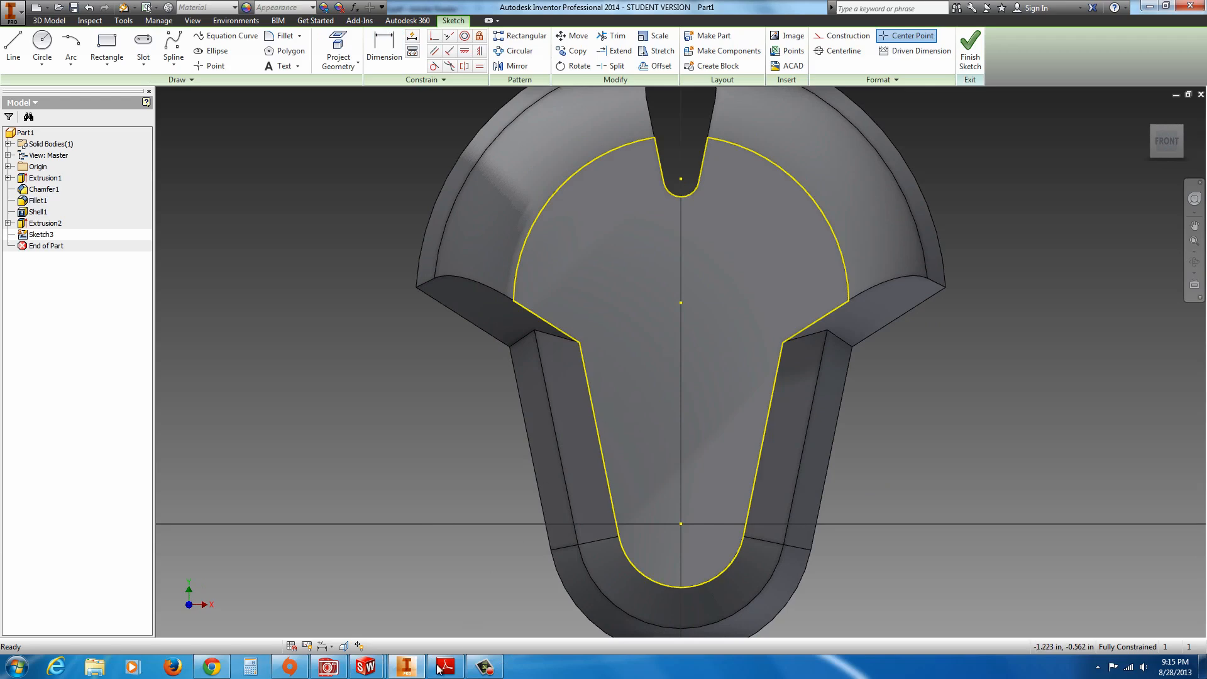
Check the L4 drawing and draw a 0.835 in diameter circle centered on the large arc's center point.
{"action": "left_click", "coordinate": [446, 667]}
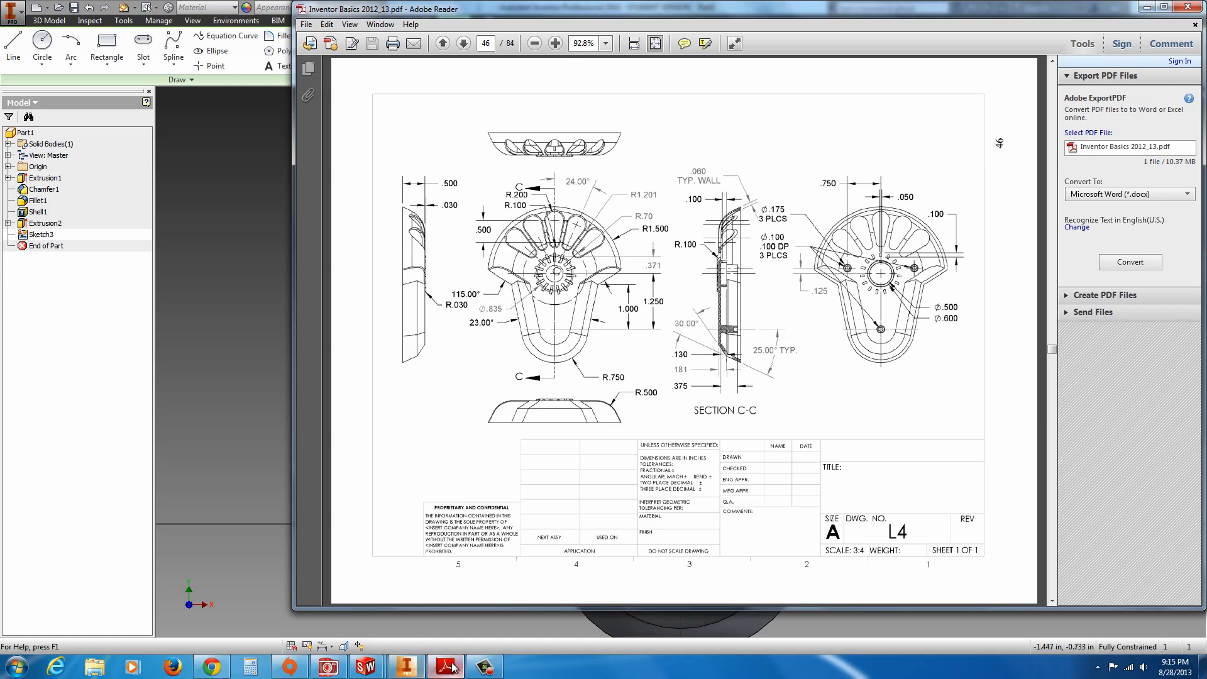
{"action": "left_click", "coordinate": [420, 668]}
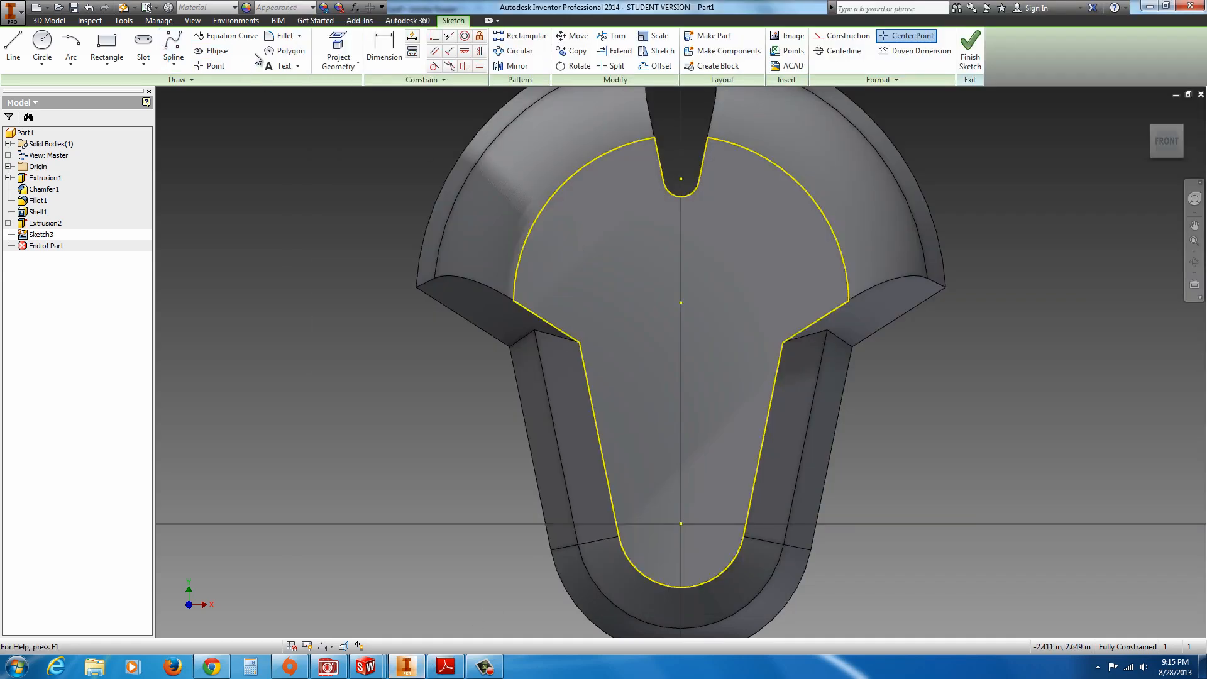
{"action": "left_click", "coordinate": [42, 43]}
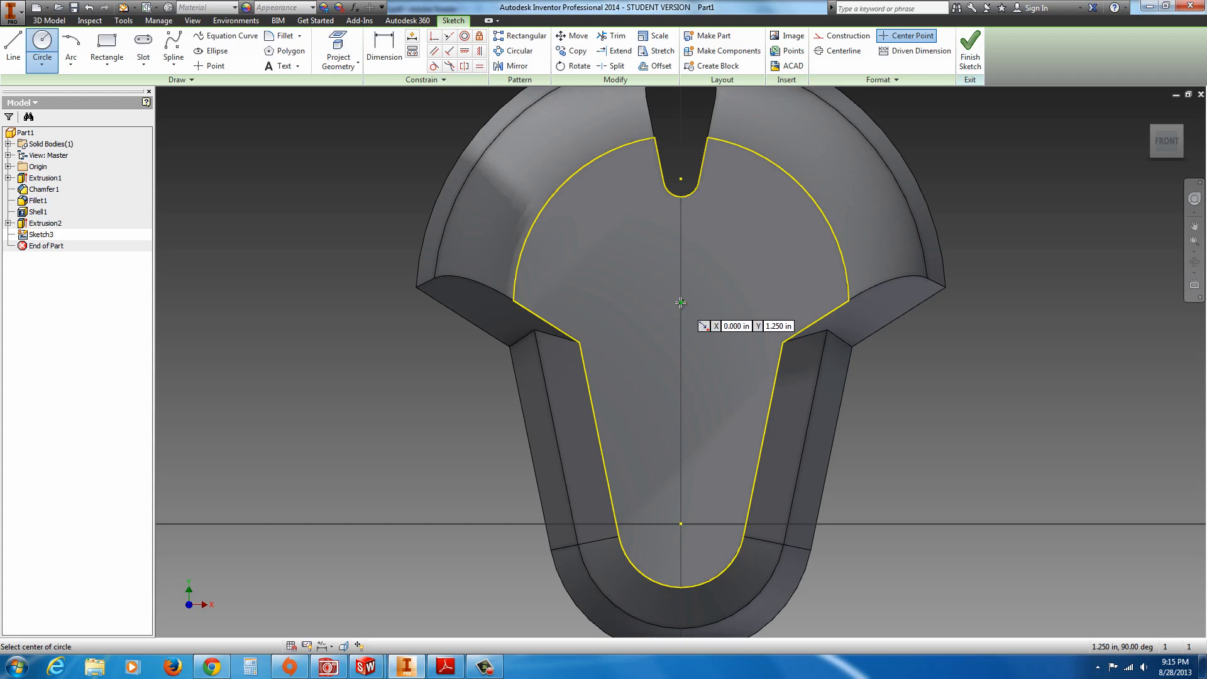
{"action": "left_click", "coordinate": [681, 303]}
{"action": "type", "text": "."}
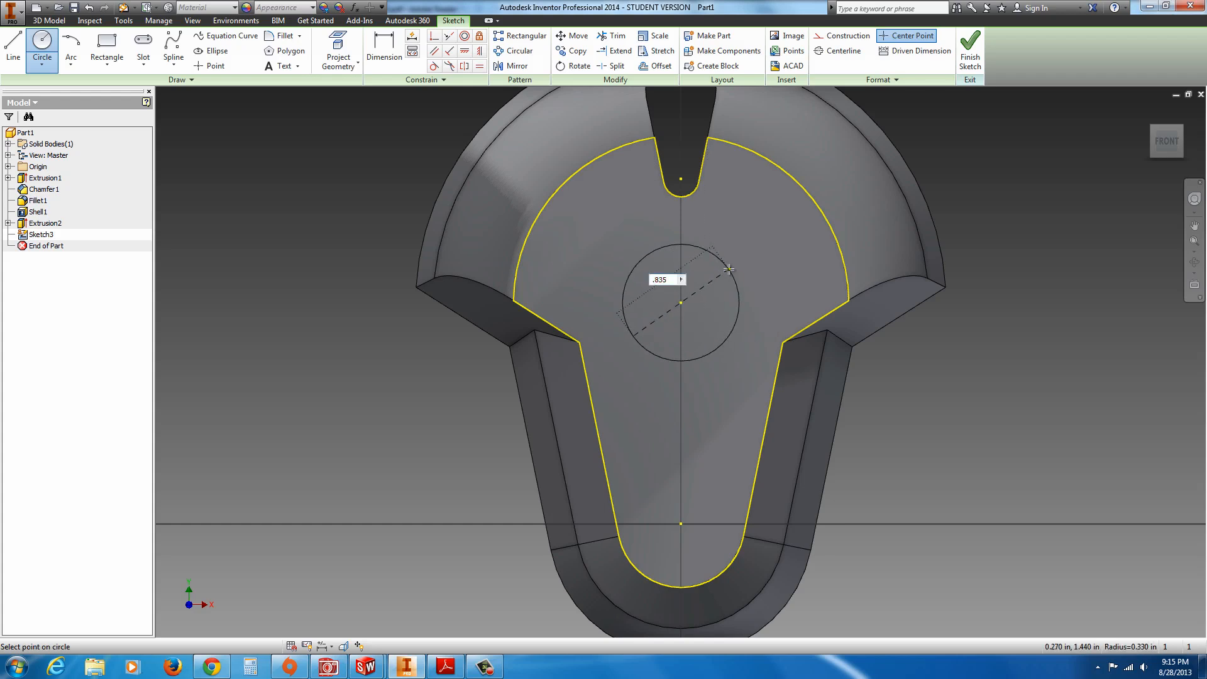
{"action": "type", "text": "835"}
{"action": "key", "text": "Return"}
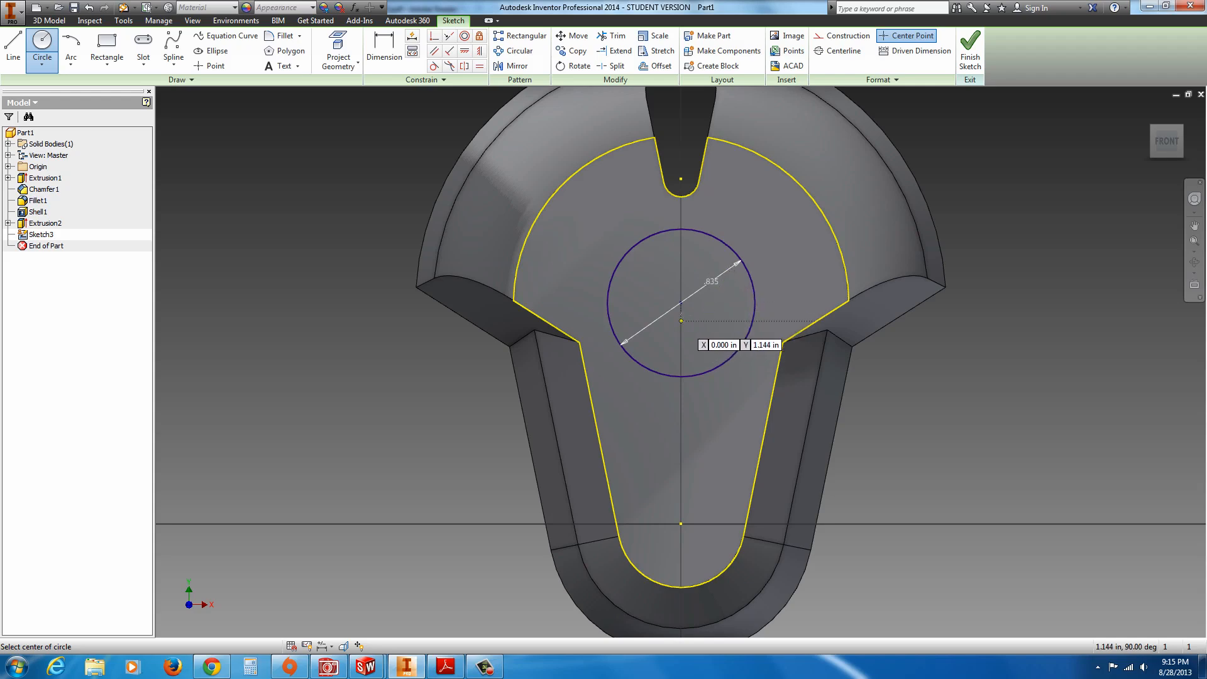
Finish the sketch and extrude the circle outward 0.03 in as a raised boss on the front face.
{"action": "middle_click_drag", "start_coordinate": [679, 332], "coordinate": [672, 319]}
{"action": "middle_click_drag", "start_coordinate": [671, 319], "coordinate": [652, 305], "text": "shift"}
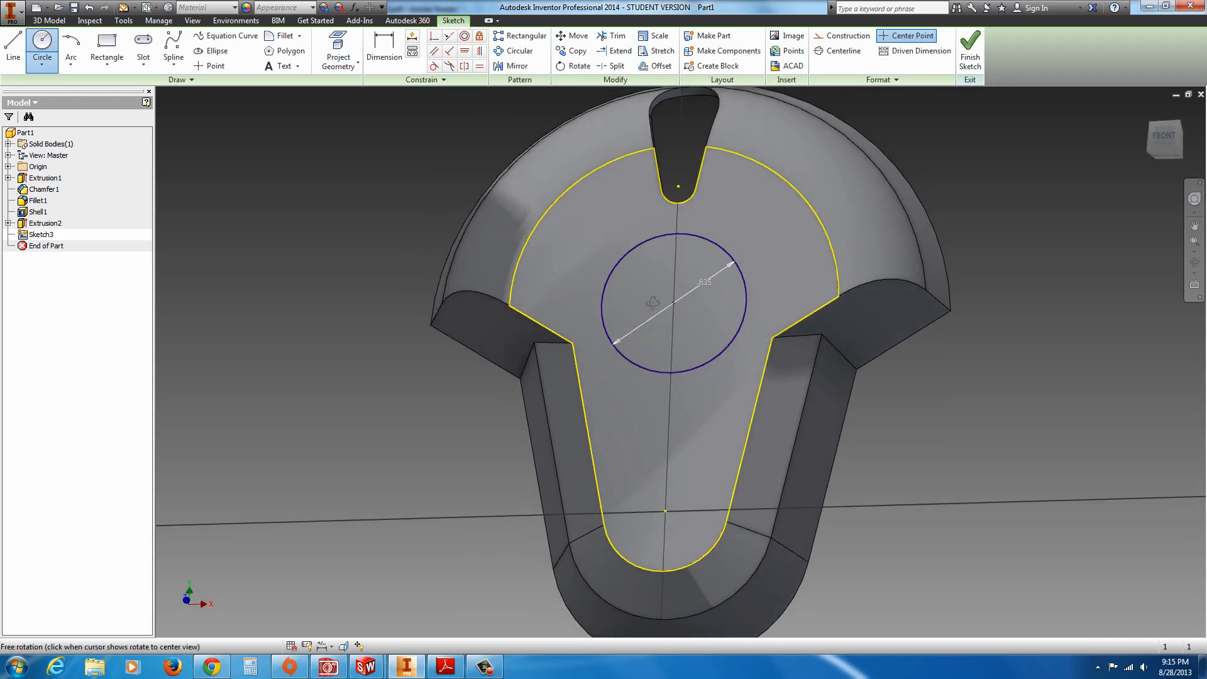
{"action": "left_click", "coordinate": [971, 55]}
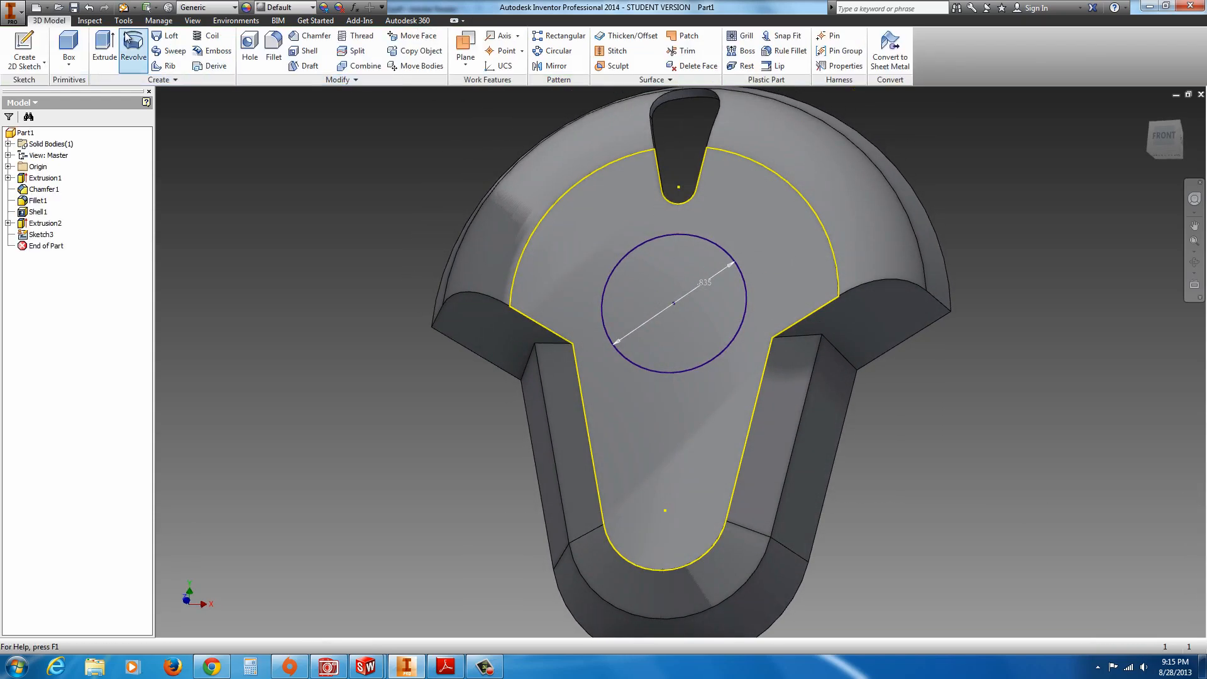
{"action": "left_click", "coordinate": [104, 47]}
{"action": "left_click", "coordinate": [288, 160]}
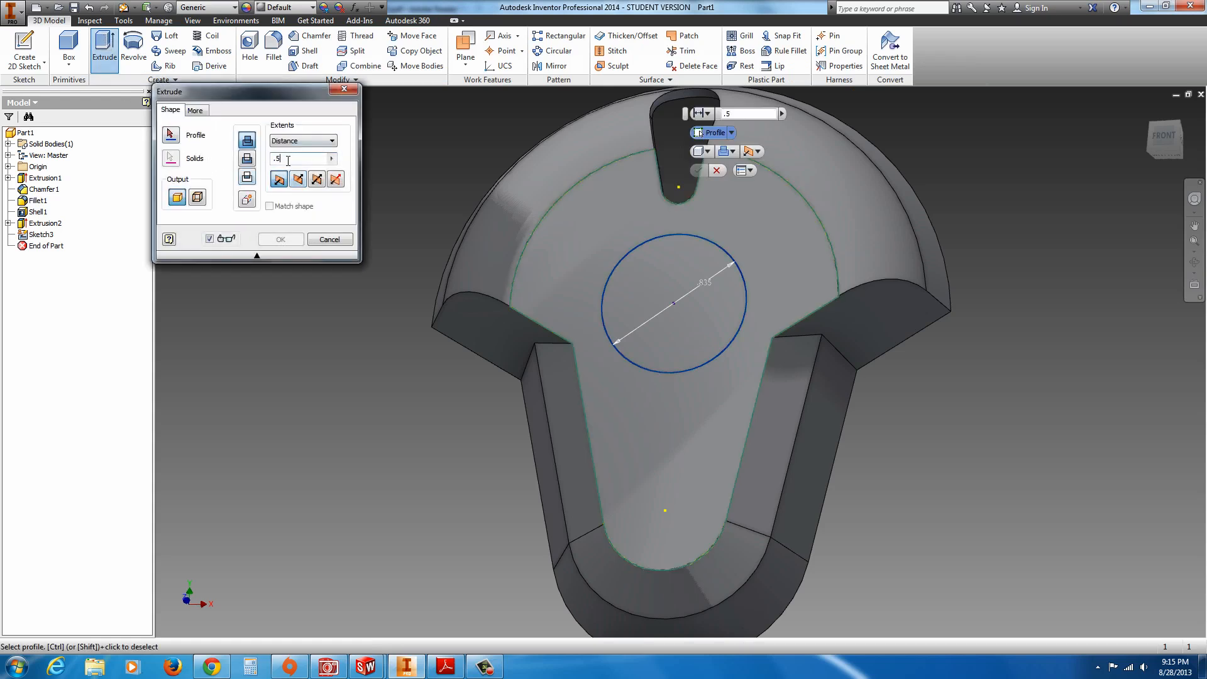
{"action": "type", "text": ".03"}
{"action": "left_click", "coordinate": [647, 285]}
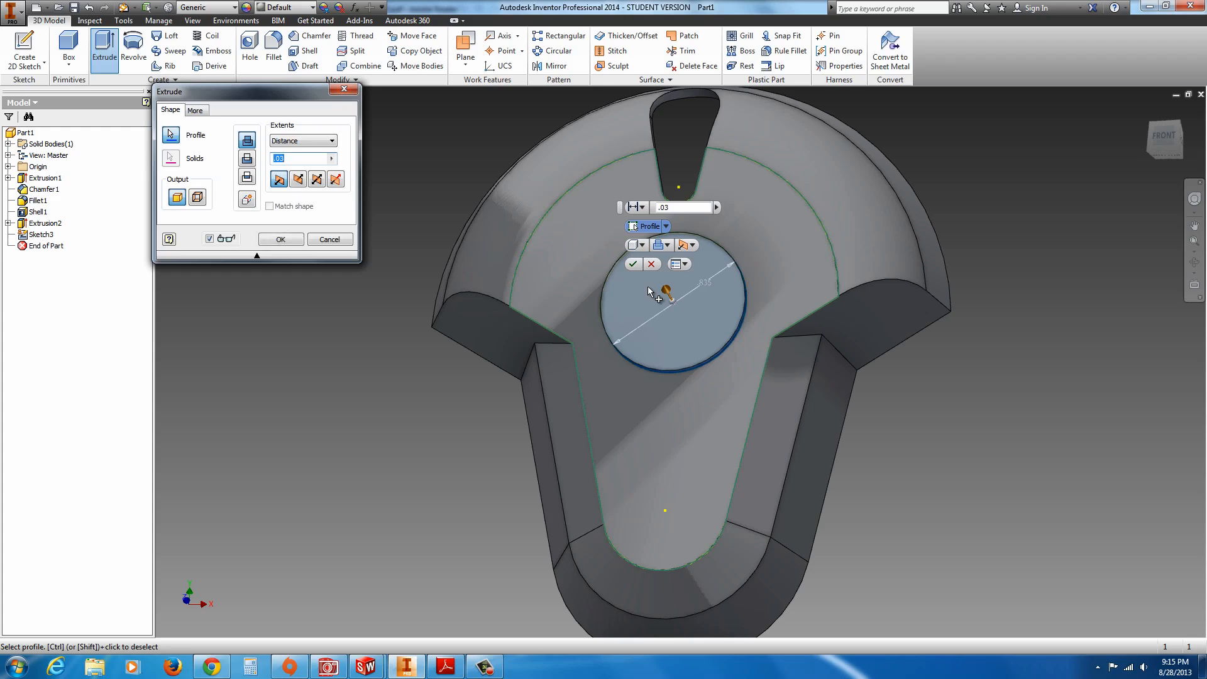
{"action": "left_click", "coordinate": [635, 265]}
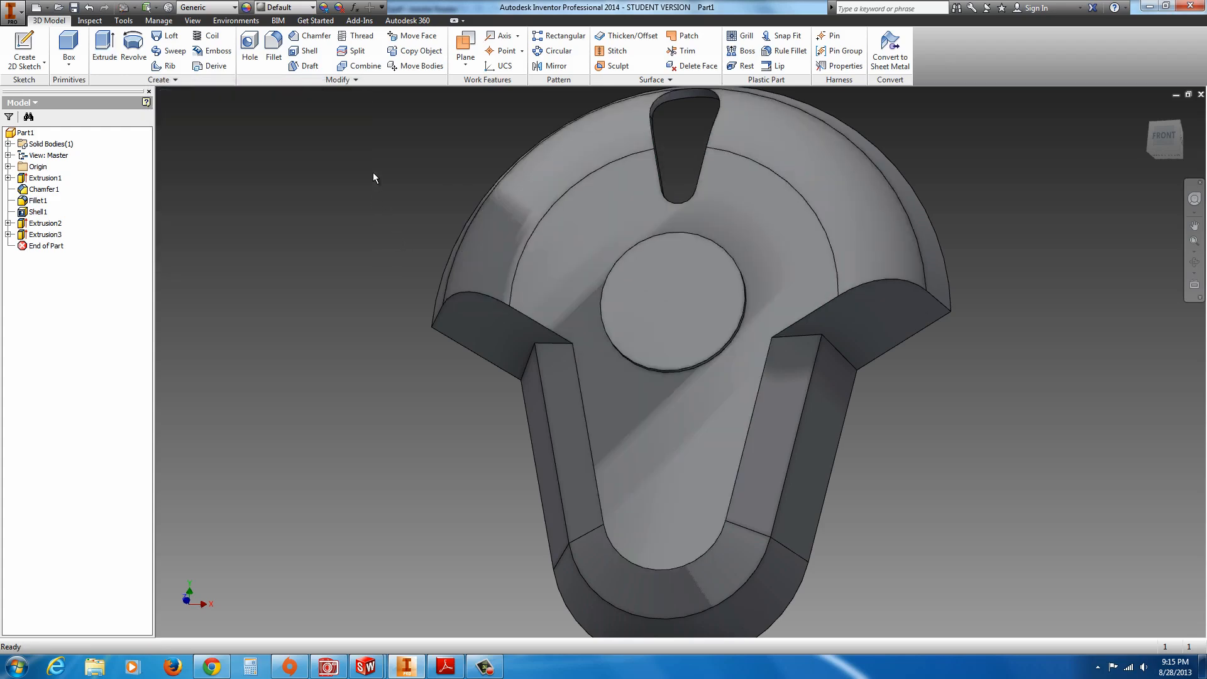
{"action": "middle_click_drag", "start_coordinate": [695, 288], "coordinate": [662, 318], "text": "shift"}
{"action": "scroll", "coordinate": [686, 318], "scroll_direction": "up", "scroll_amount": 3}
{"action": "scroll", "coordinate": [710, 203], "scroll_direction": "down", "scroll_amount": 6}
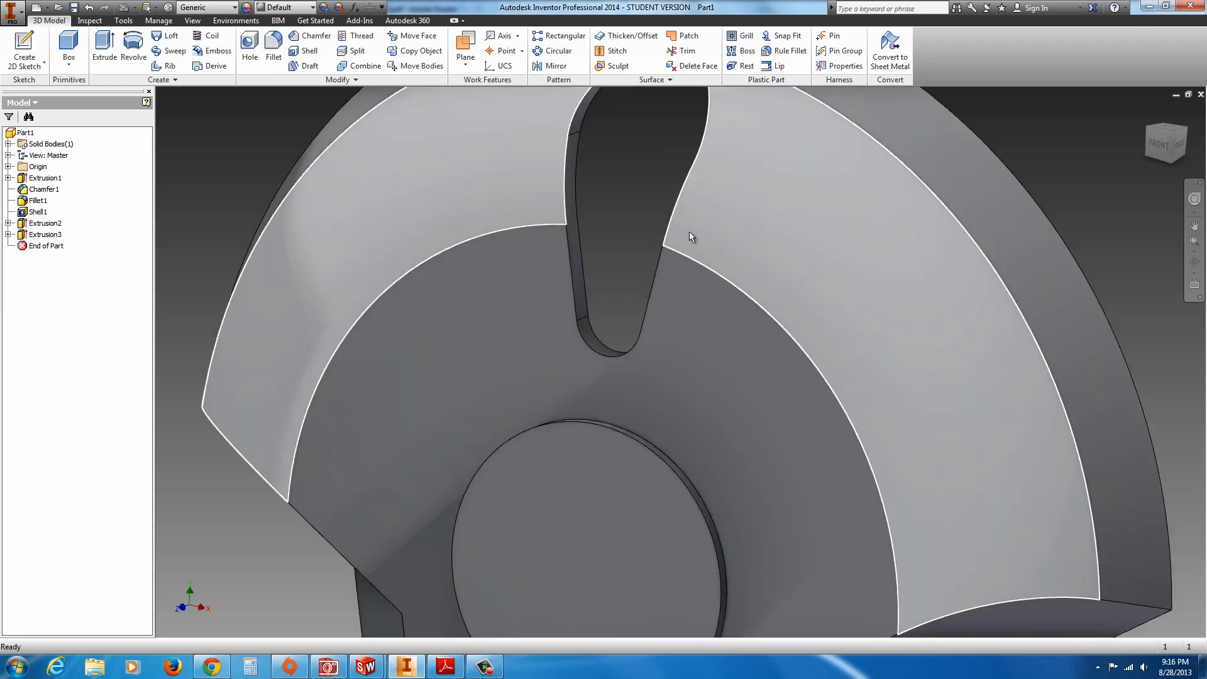
{"action": "scroll", "coordinate": [672, 234], "scroll_direction": "up", "scroll_amount": 3}
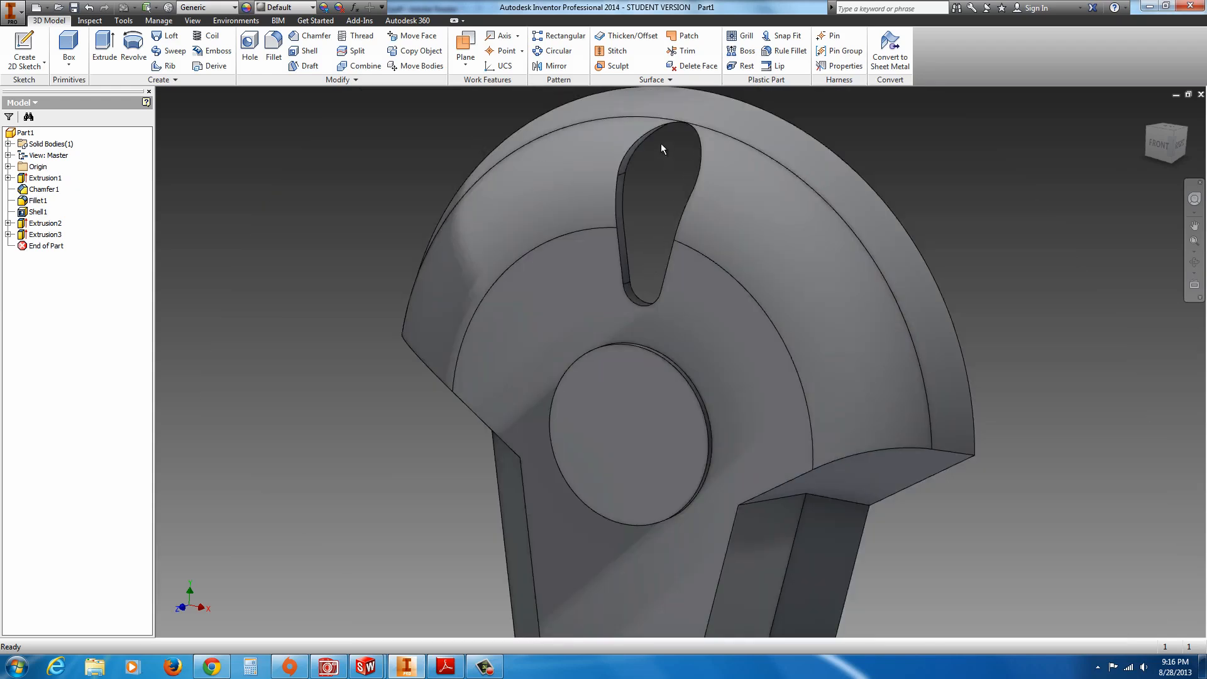
Start a circular pattern of the teardrop slot cut, using the large rounded body's center axis as the rotation axis.
{"action": "left_click", "coordinate": [633, 157]}
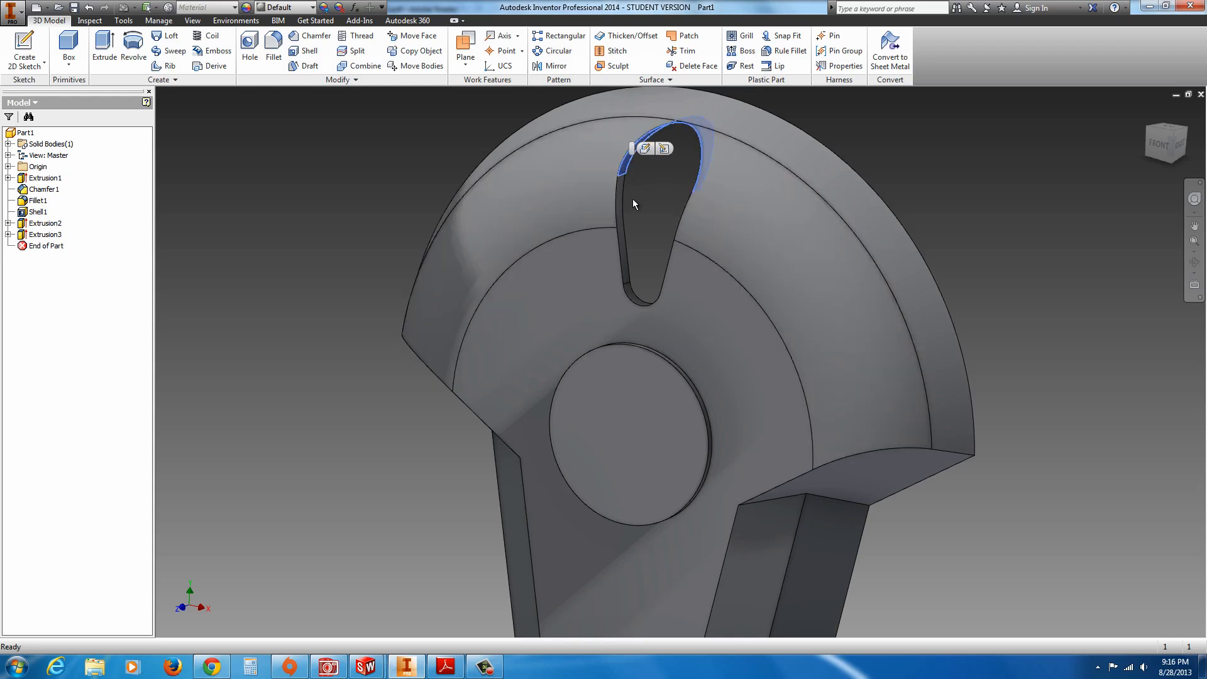
{"action": "left_click", "coordinate": [554, 52]}
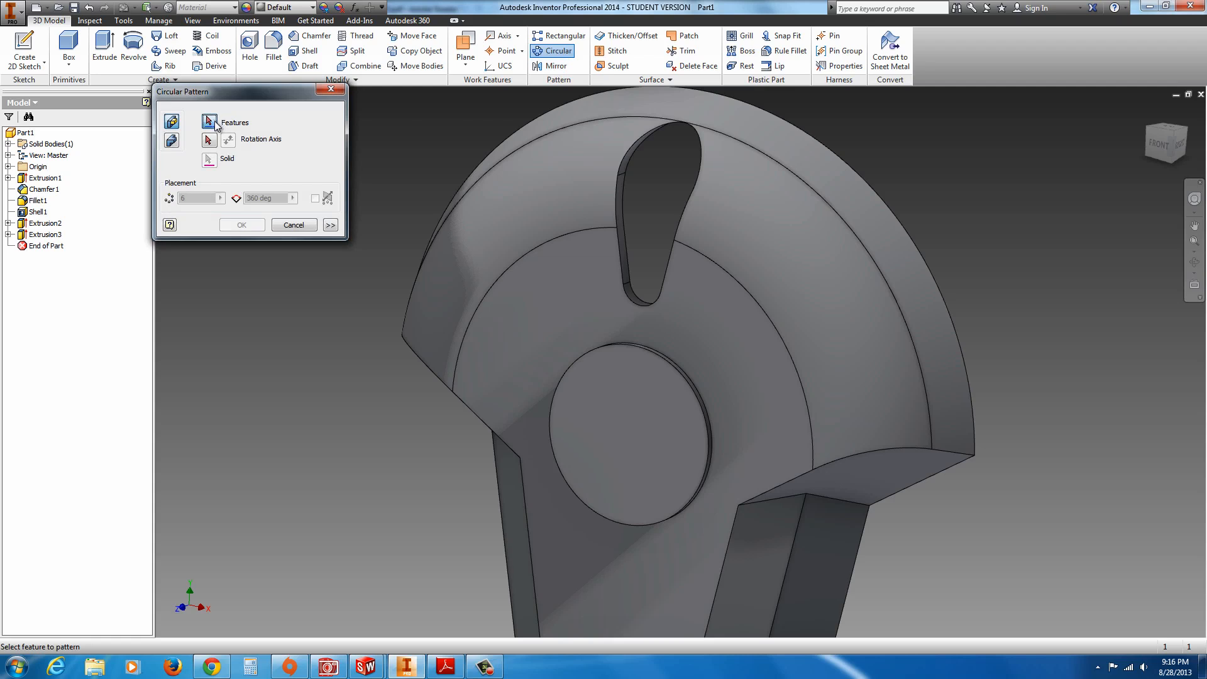
{"action": "left_click", "coordinate": [628, 165]}
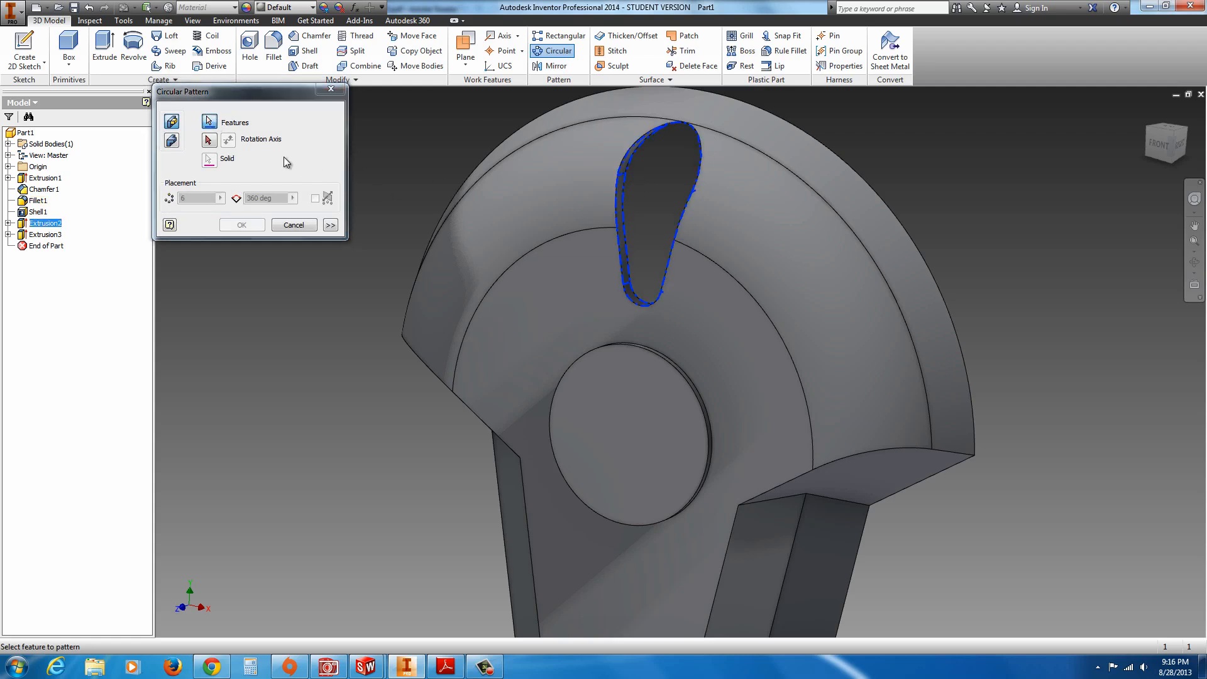
{"action": "left_click", "coordinate": [209, 140]}
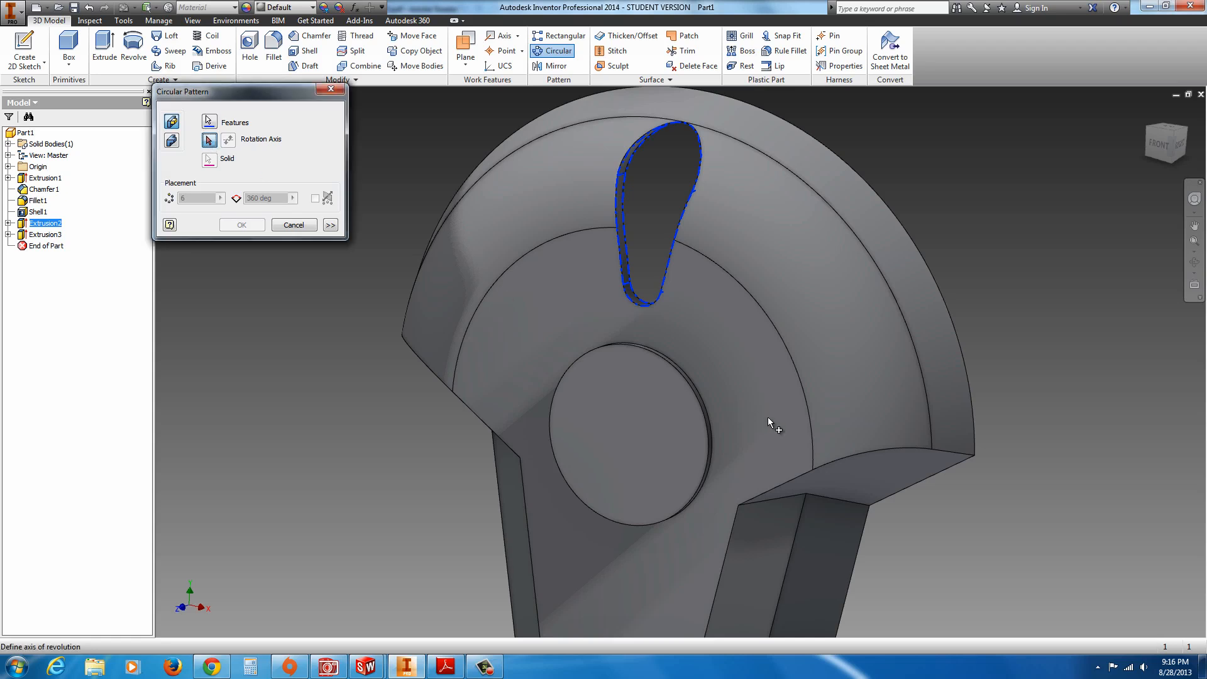
{"action": "left_click", "coordinate": [933, 360]}
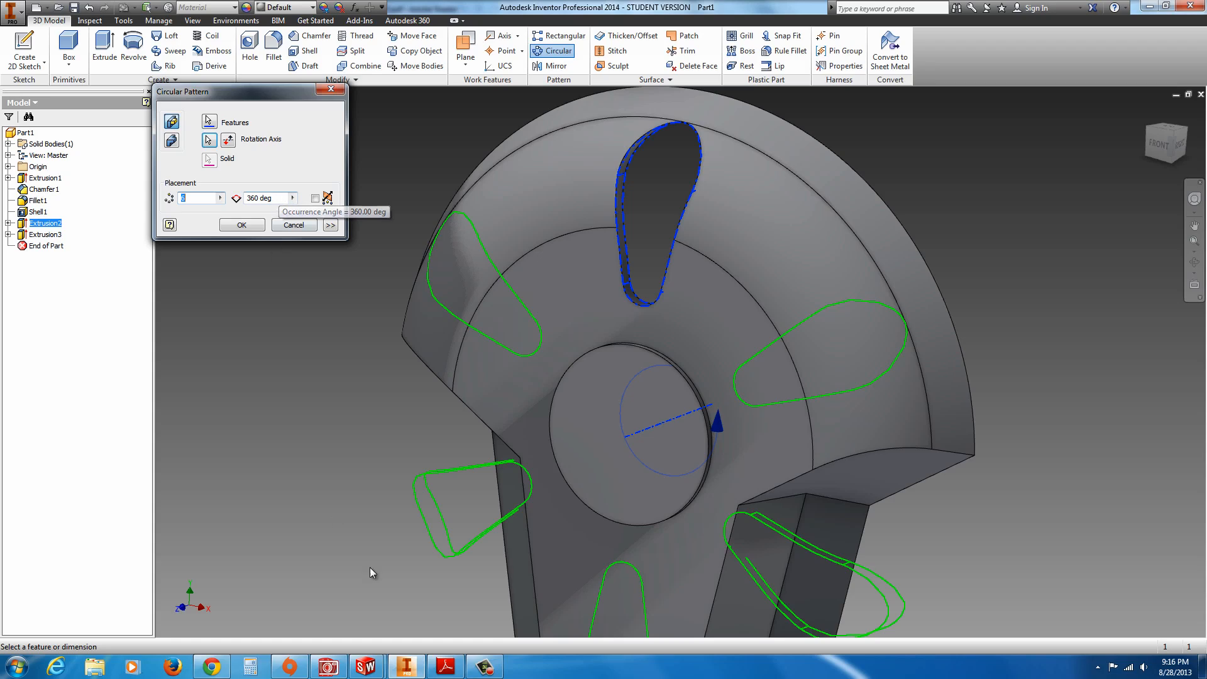
Check the slot spacing on the L4 drawing and try 3 pattern occurrences over 24 degrees.
{"action": "left_click", "coordinate": [448, 669]}
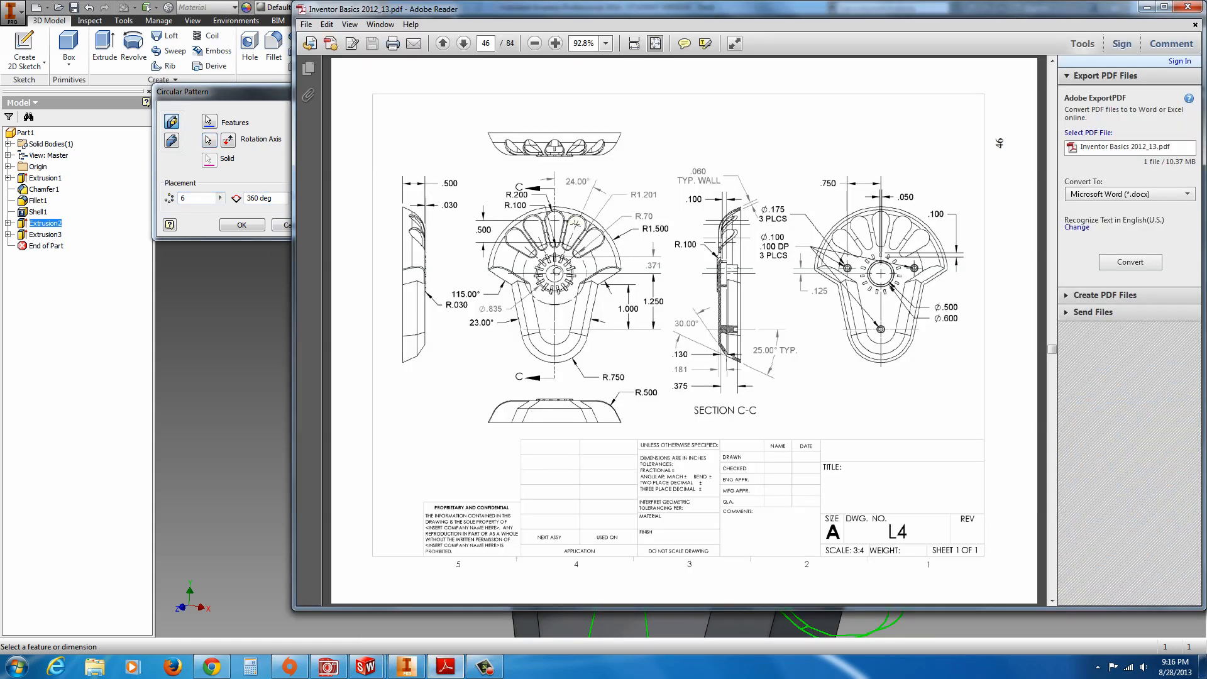
{"action": "left_click", "coordinate": [268, 110]}
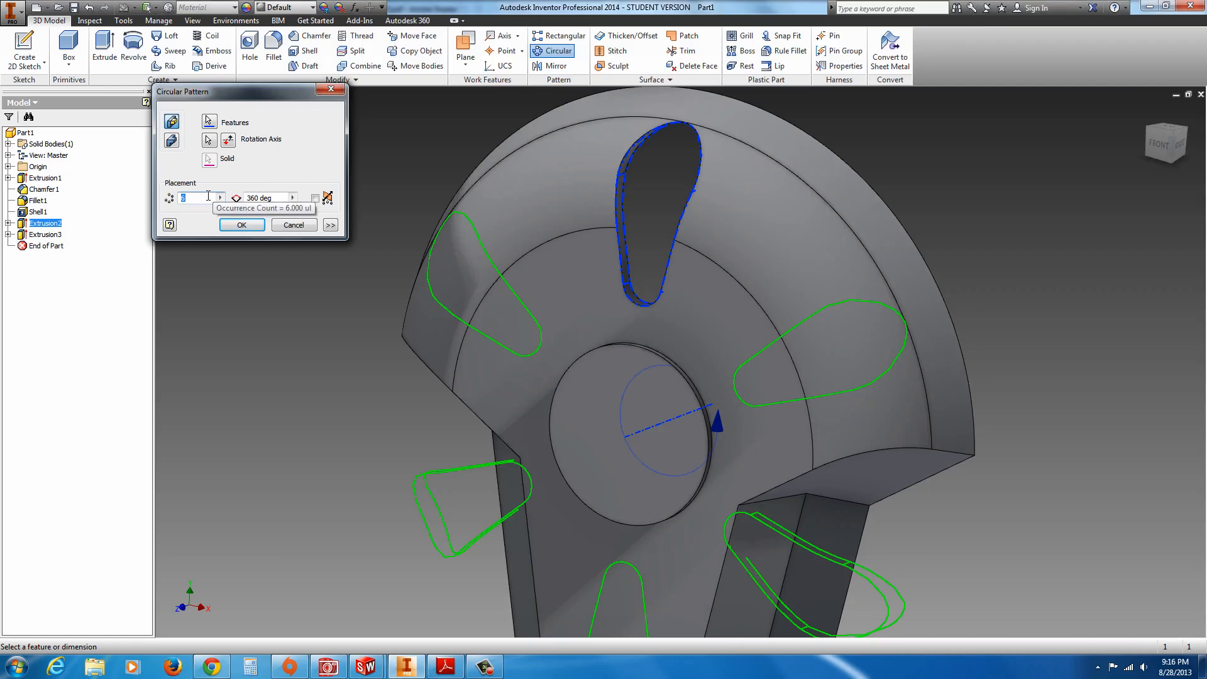
{"action": "type", "text": "3"}
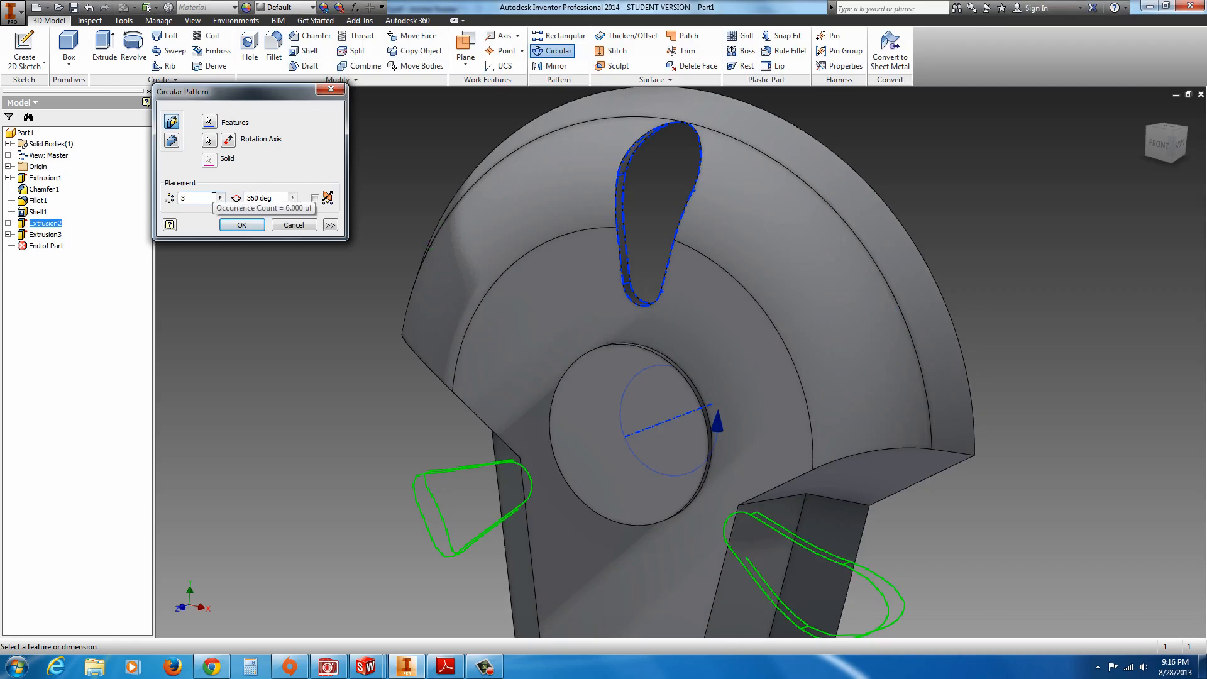
{"action": "left_click", "coordinate": [292, 198]}
{"action": "left_click", "coordinate": [279, 200]}
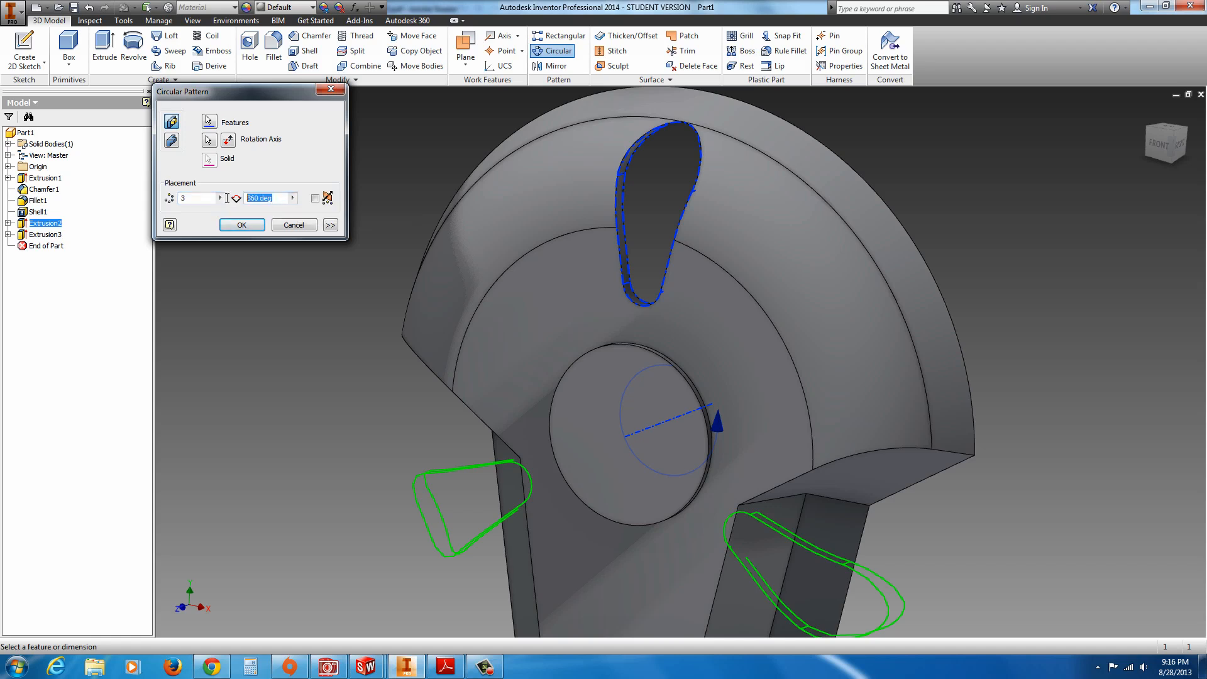
{"action": "type", "text": "24"}
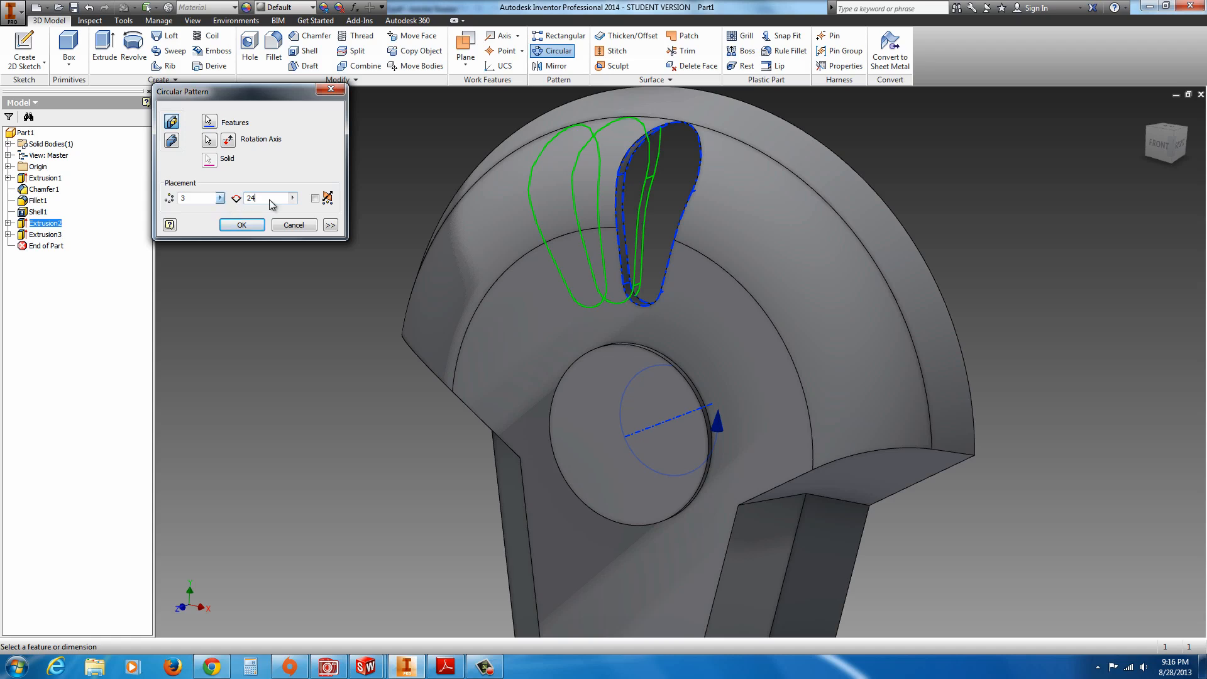
Try spreading the slot pattern symmetrically to both sides of the original and raising the count to 6.
{"action": "left_click", "coordinate": [315, 199]}
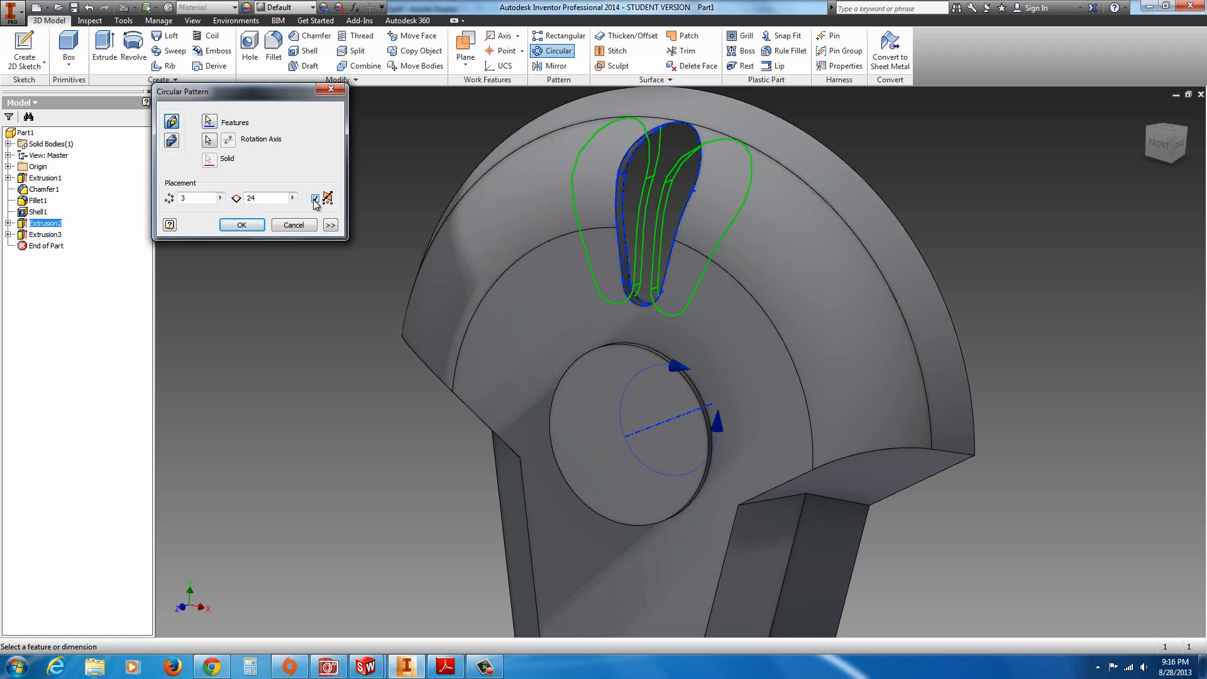
{"action": "left_click", "coordinate": [314, 199]}
{"action": "left_click", "coordinate": [315, 199]}
{"action": "left_click_drag", "start_coordinate": [201, 199], "coordinate": [134, 189]}
{"action": "type", "text": "6"}
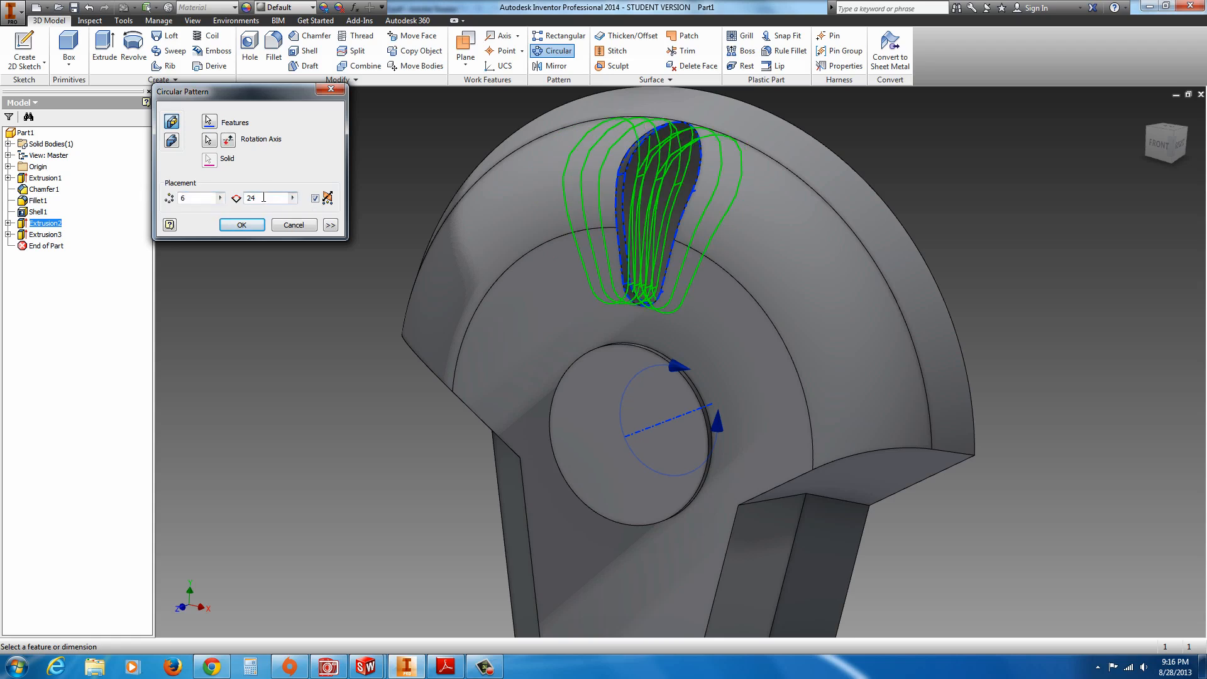
{"action": "left_click", "coordinate": [315, 199]}
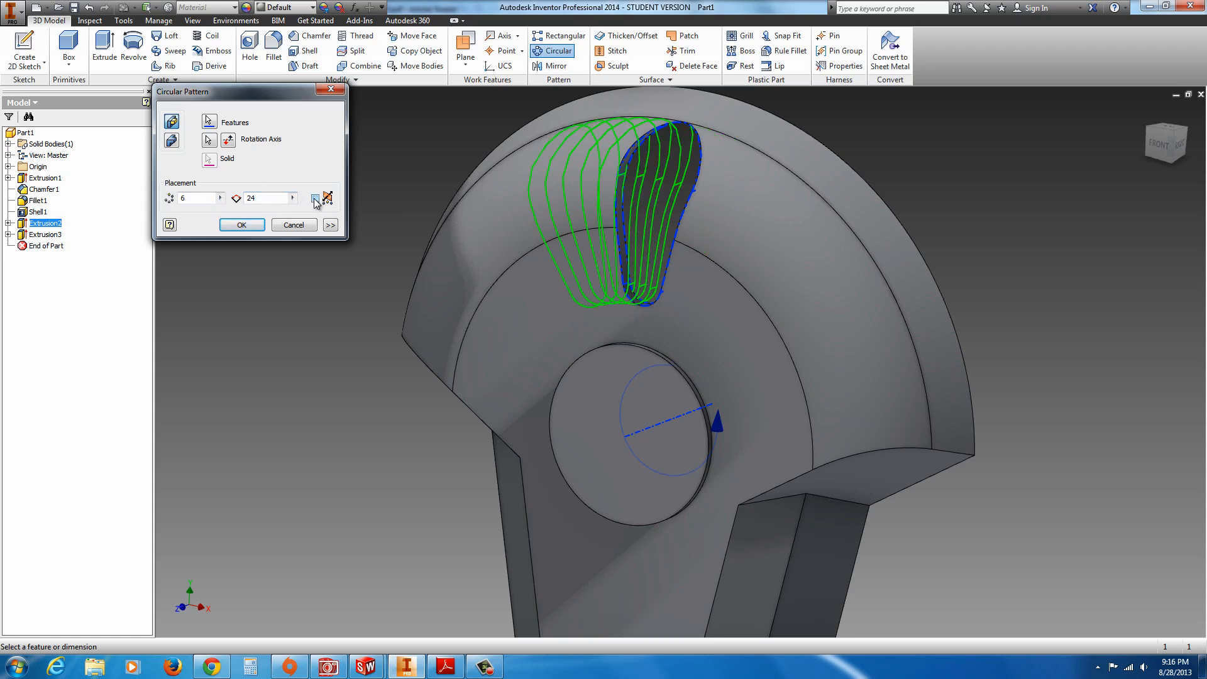
Create the slot pattern with 5 occurrences over an angle of 48*2, distributed symmetrically to both sides of the original slot.
{"action": "double_click", "coordinate": [185, 198]}
{"action": "type", "text": "3"}
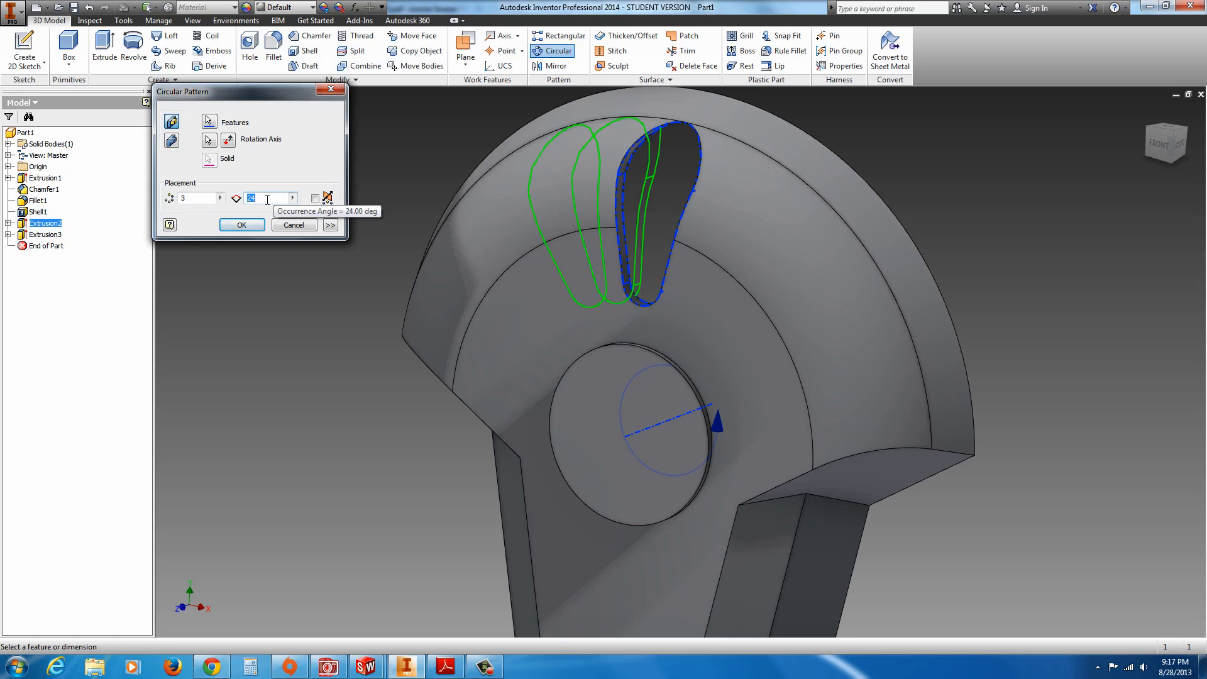
{"action": "type", "text": "48"}
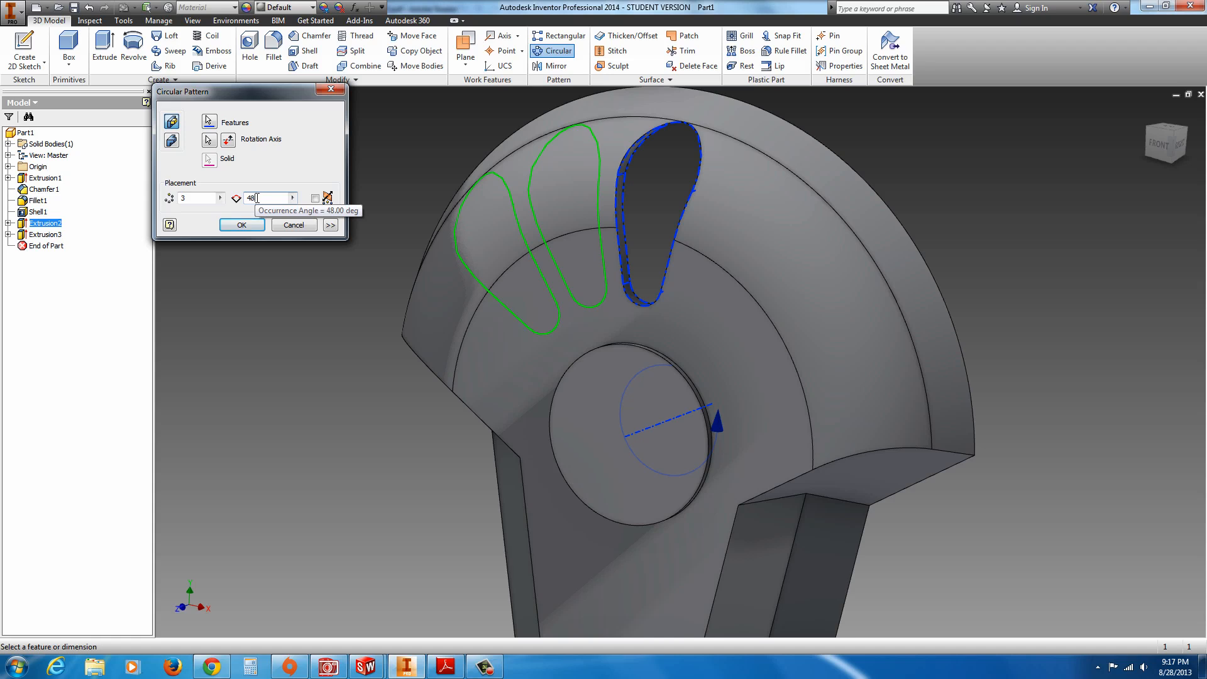
{"action": "type", "text": "*2"}
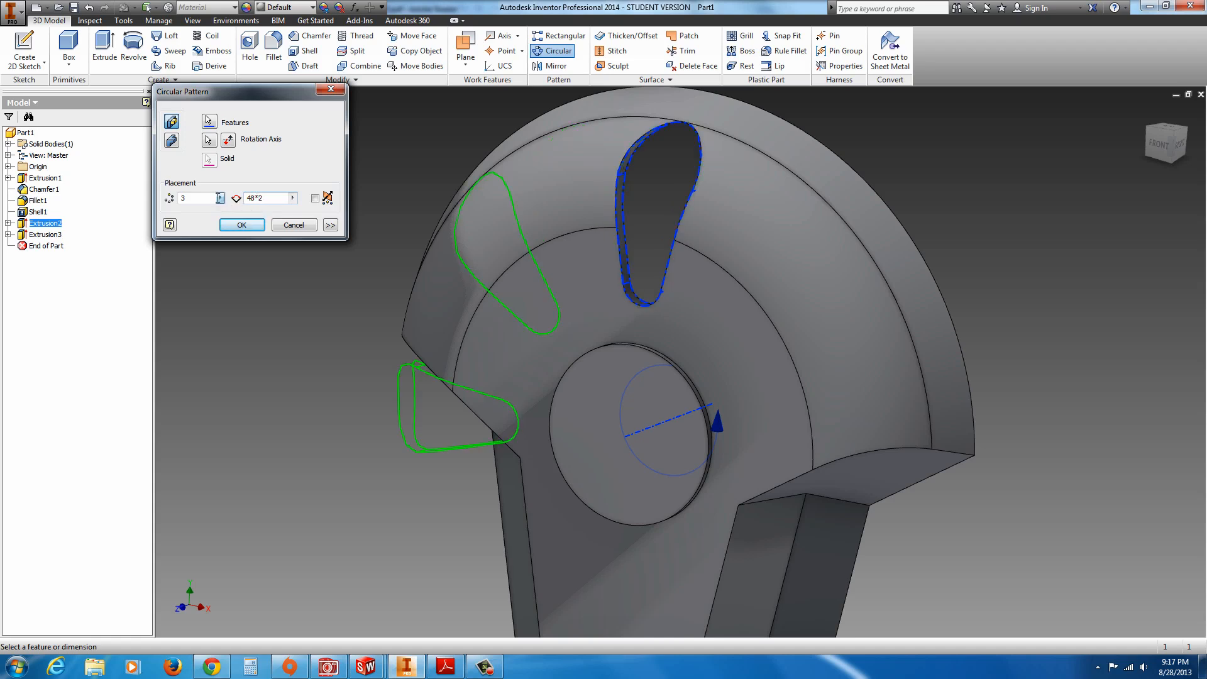
{"action": "left_click_drag", "start_coordinate": [199, 198], "coordinate": [171, 199]}
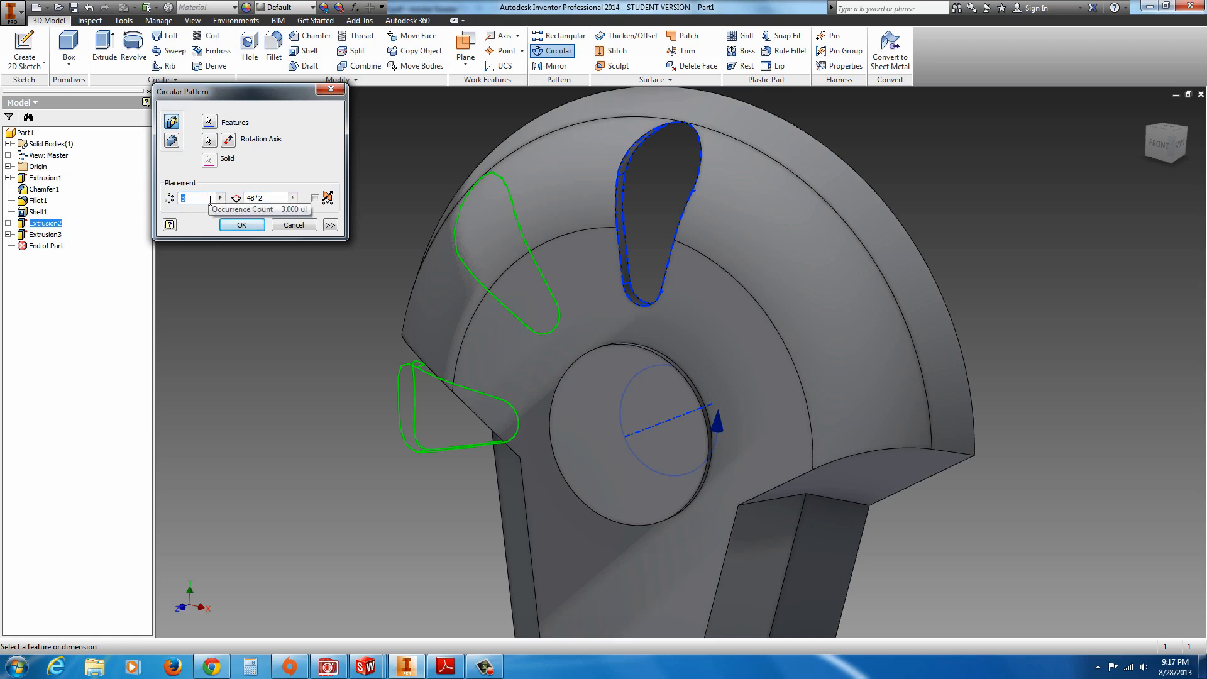
{"action": "type", "text": "6"}
{"action": "left_click", "coordinate": [315, 198]}
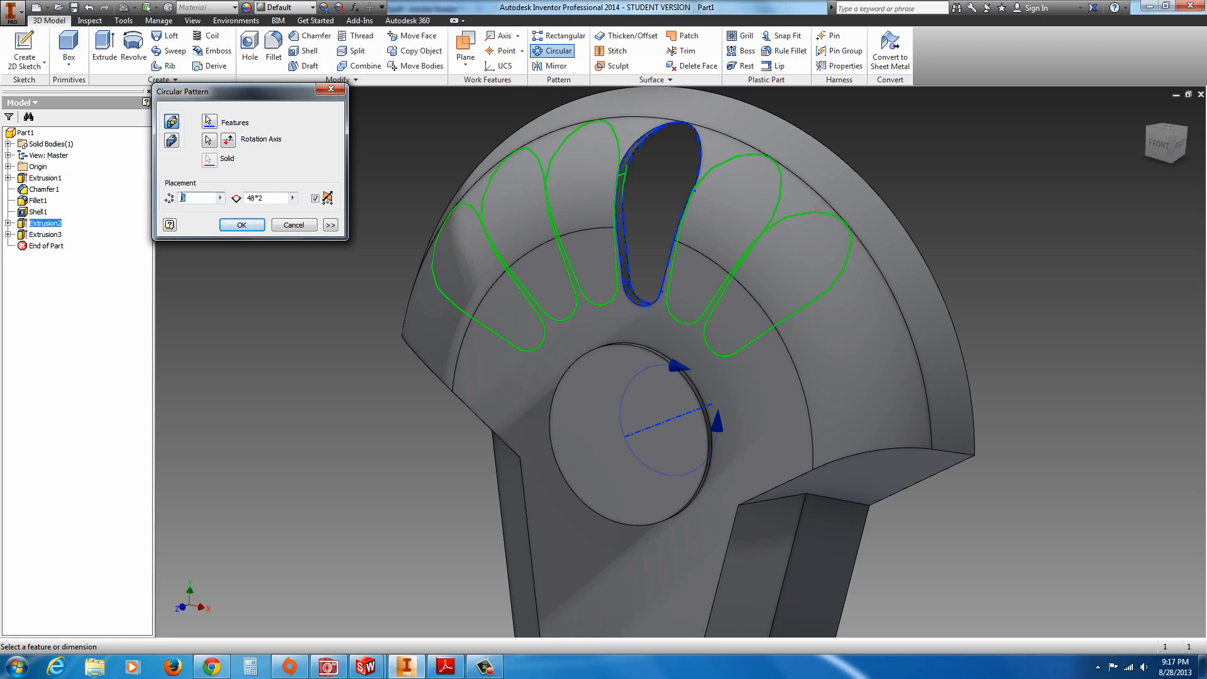
{"action": "type", "text": "5"}
{"action": "key", "text": "Return"}
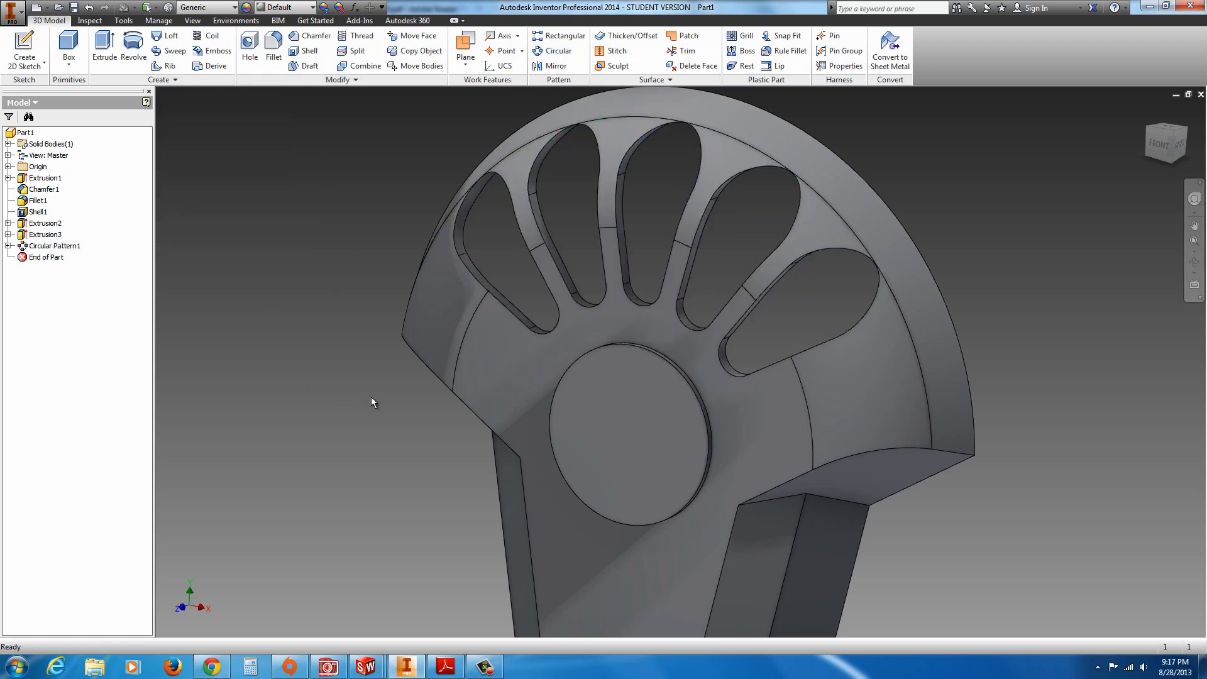
Start a new sketch on the front face of the raised round boss.
{"action": "middle_click_drag", "start_coordinate": [496, 415], "coordinate": [534, 389], "text": "shift"}
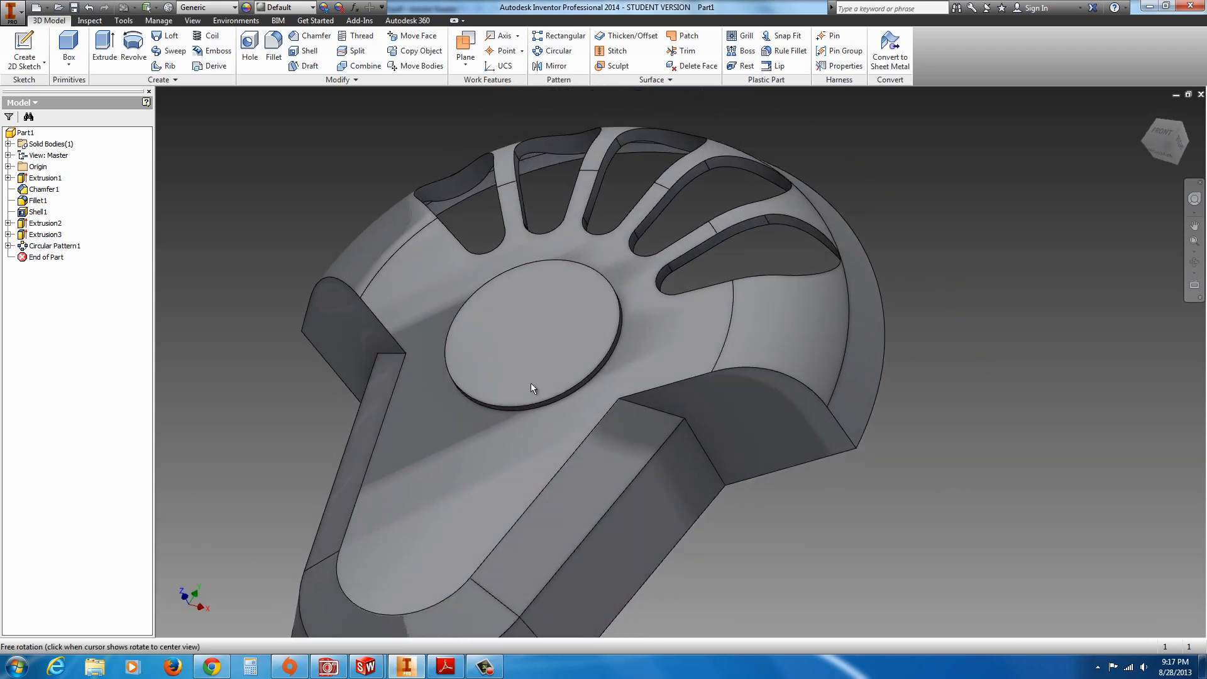
{"action": "scroll", "coordinate": [553, 397], "scroll_direction": "up", "scroll_amount": 3}
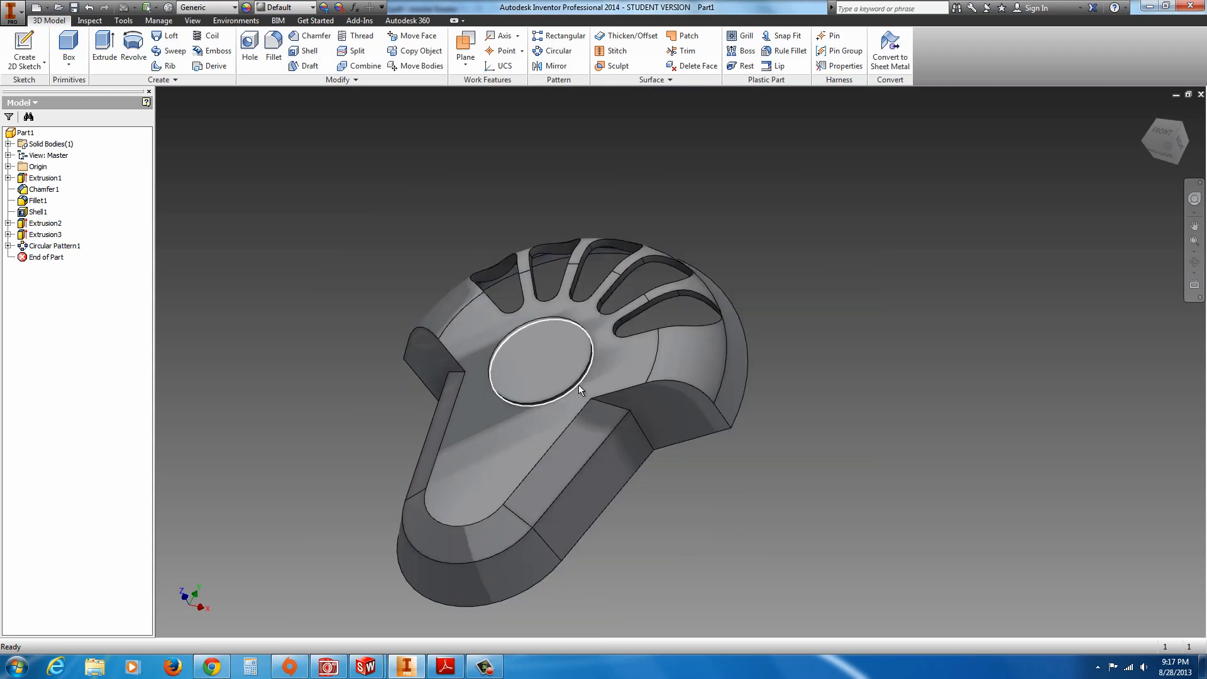
{"action": "scroll", "coordinate": [556, 372], "scroll_direction": "down", "scroll_amount": 5}
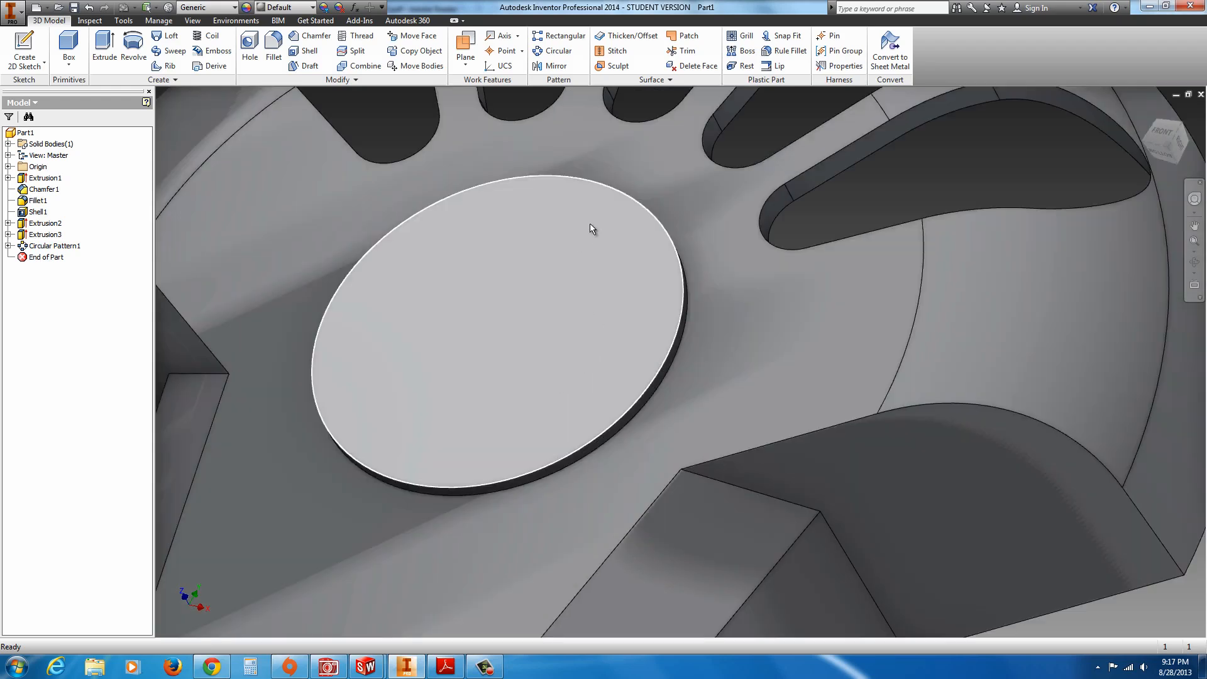
{"action": "left_click", "coordinate": [571, 228]}
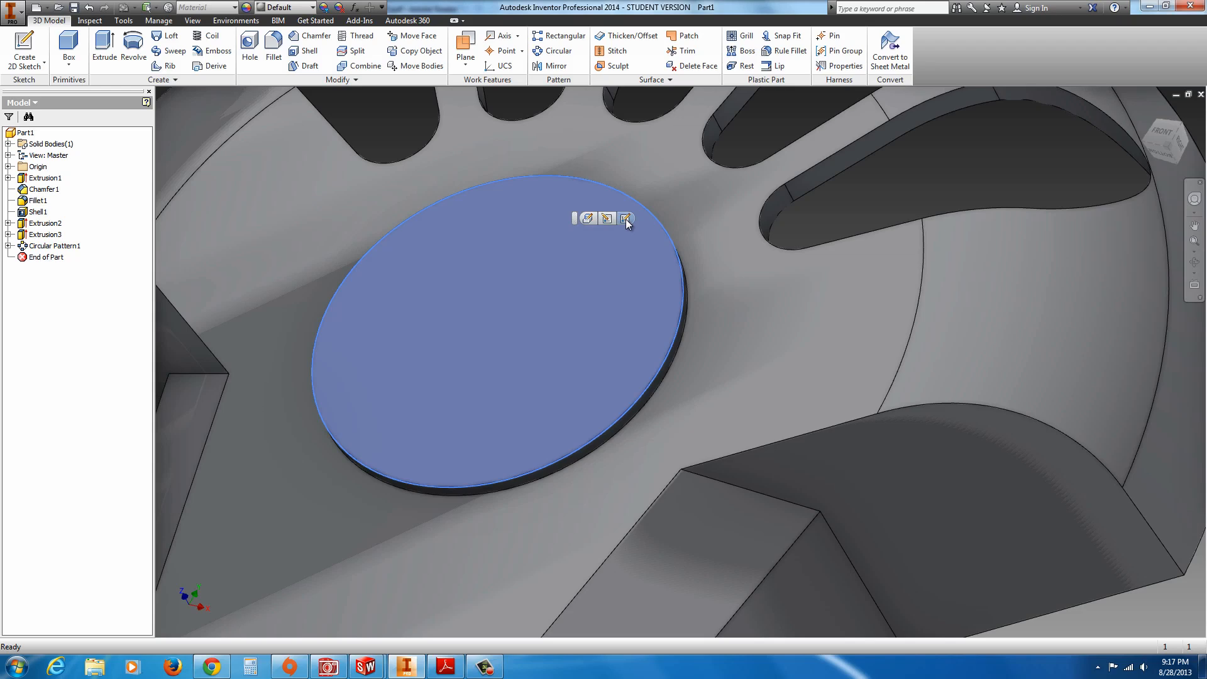
{"action": "left_click", "coordinate": [626, 218]}
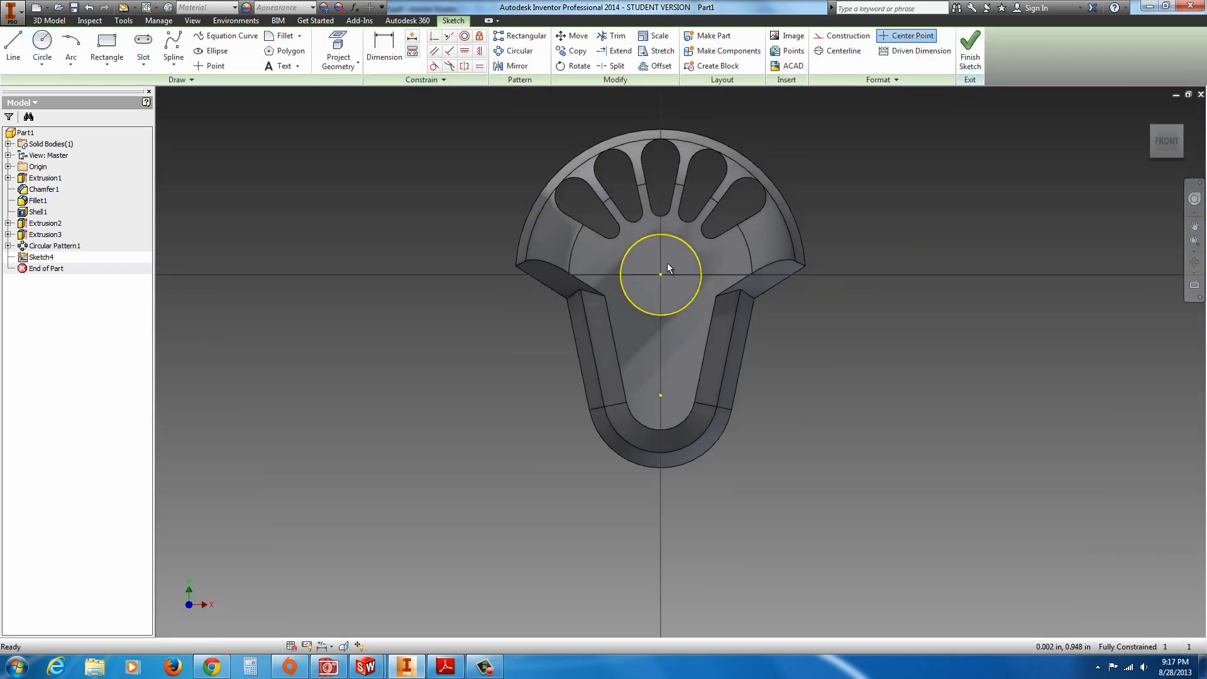
Draw a small upright two-point center rectangle centered on the topmost point of the boss's circular edge.
{"action": "scroll", "coordinate": [667, 269], "scroll_direction": "down", "scroll_amount": 5}
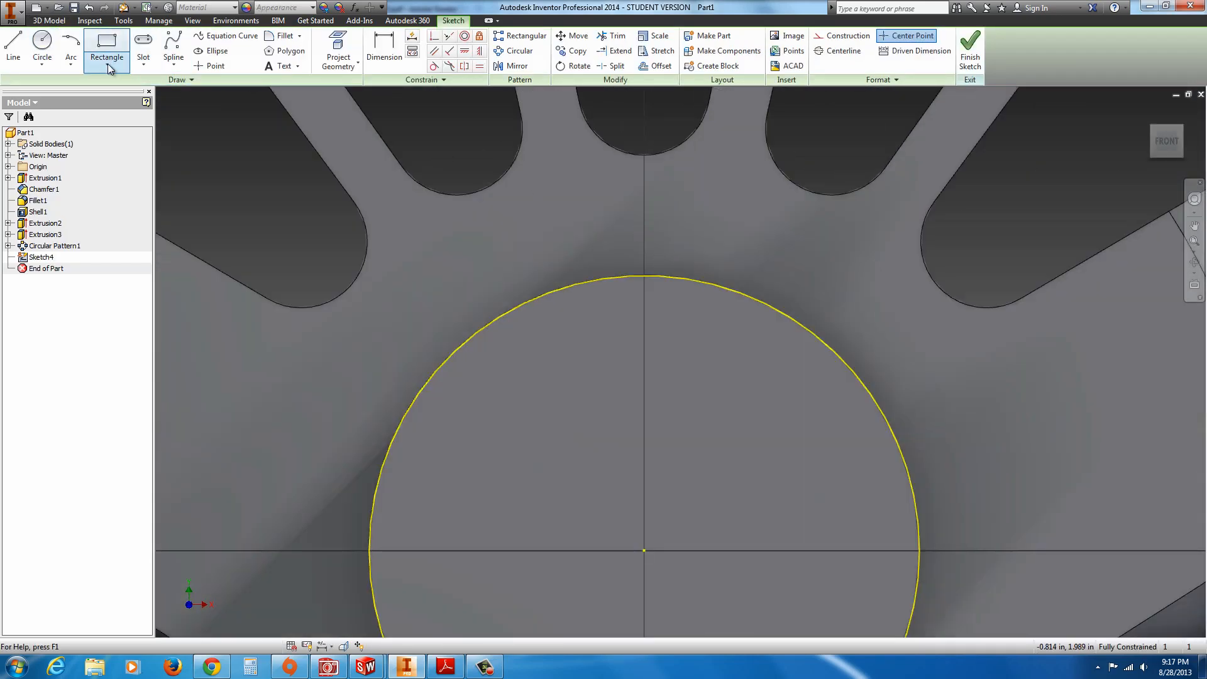
{"action": "left_click", "coordinate": [108, 63]}
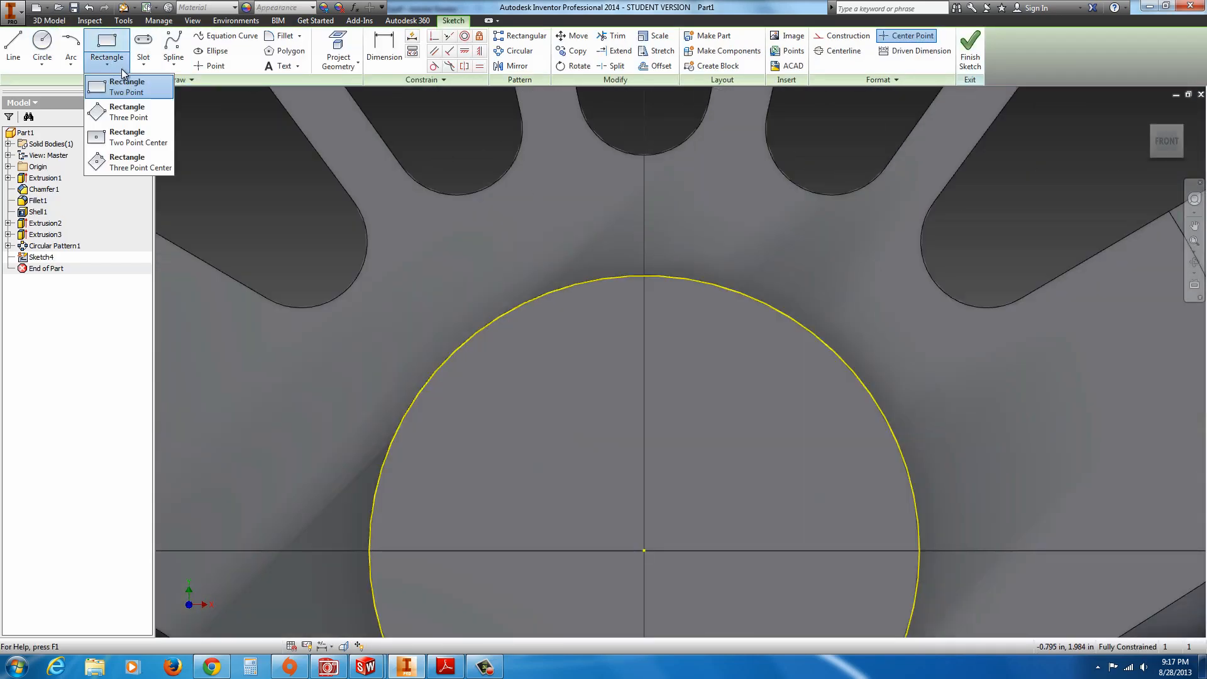
{"action": "left_click", "coordinate": [101, 141]}
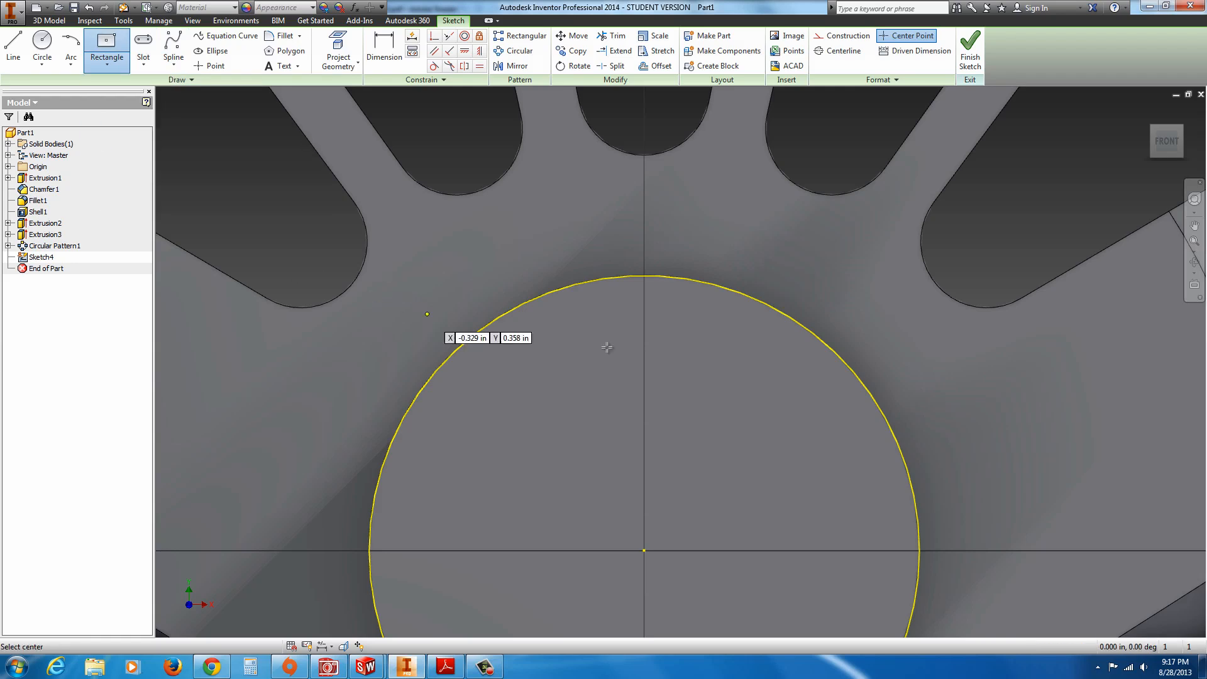
{"action": "left_click", "coordinate": [645, 274]}
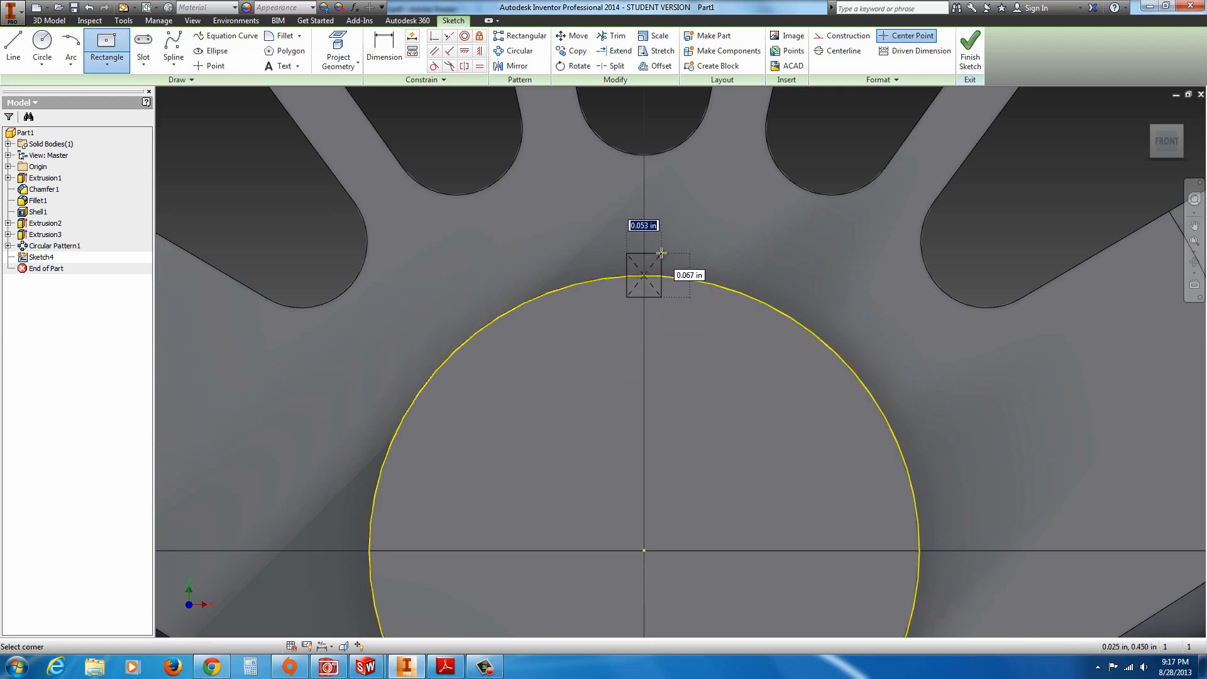
{"action": "left_click", "coordinate": [663, 249]}
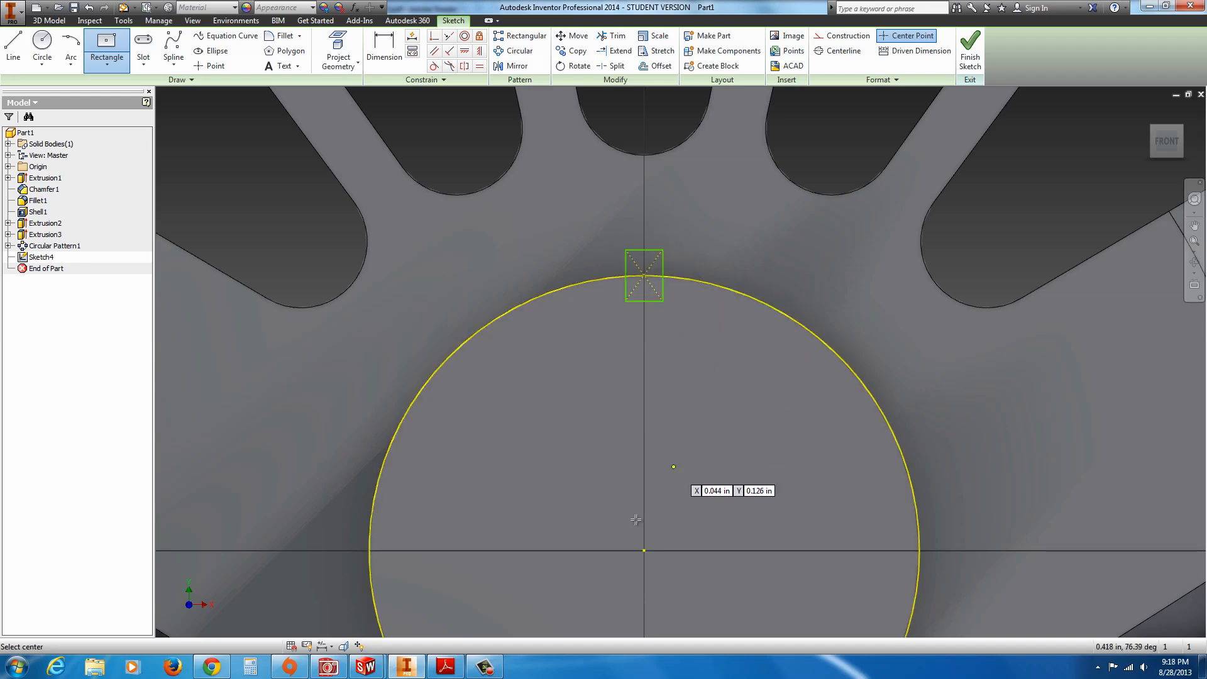
Switch to the L4 drawing in Adobe Reader and examine the rear view at 150% for the small rectangle's width and height.
{"action": "left_click", "coordinate": [446, 667]}
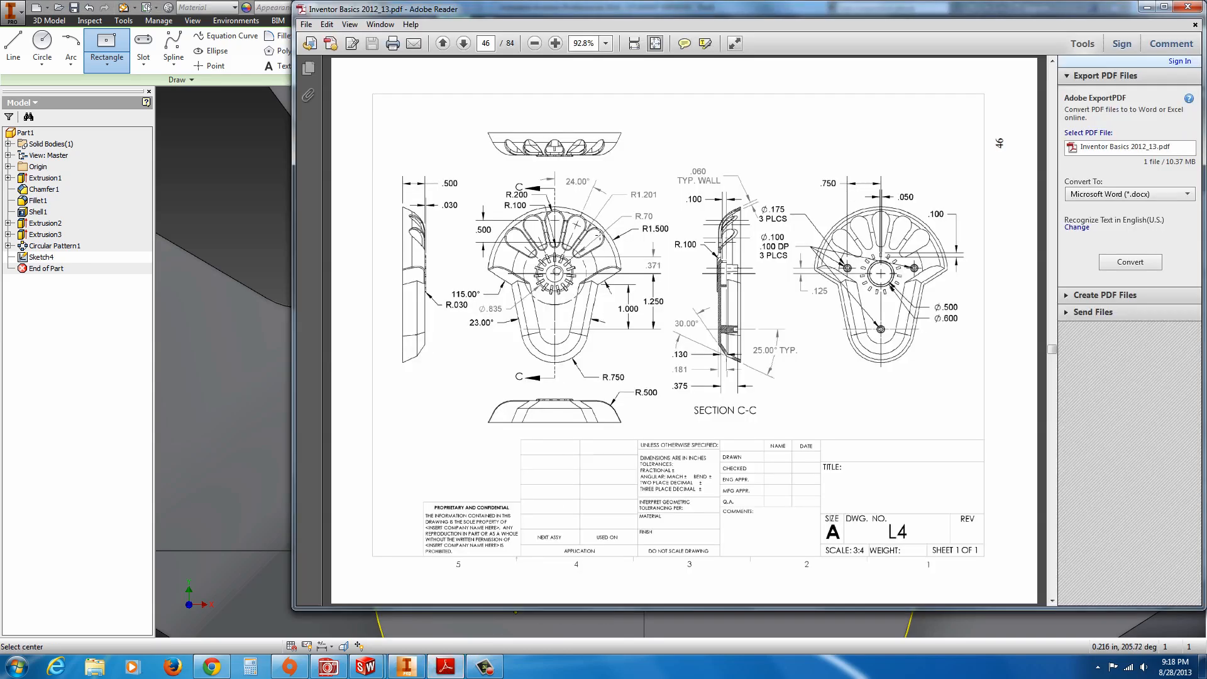
{"action": "left_click", "coordinate": [555, 43]}
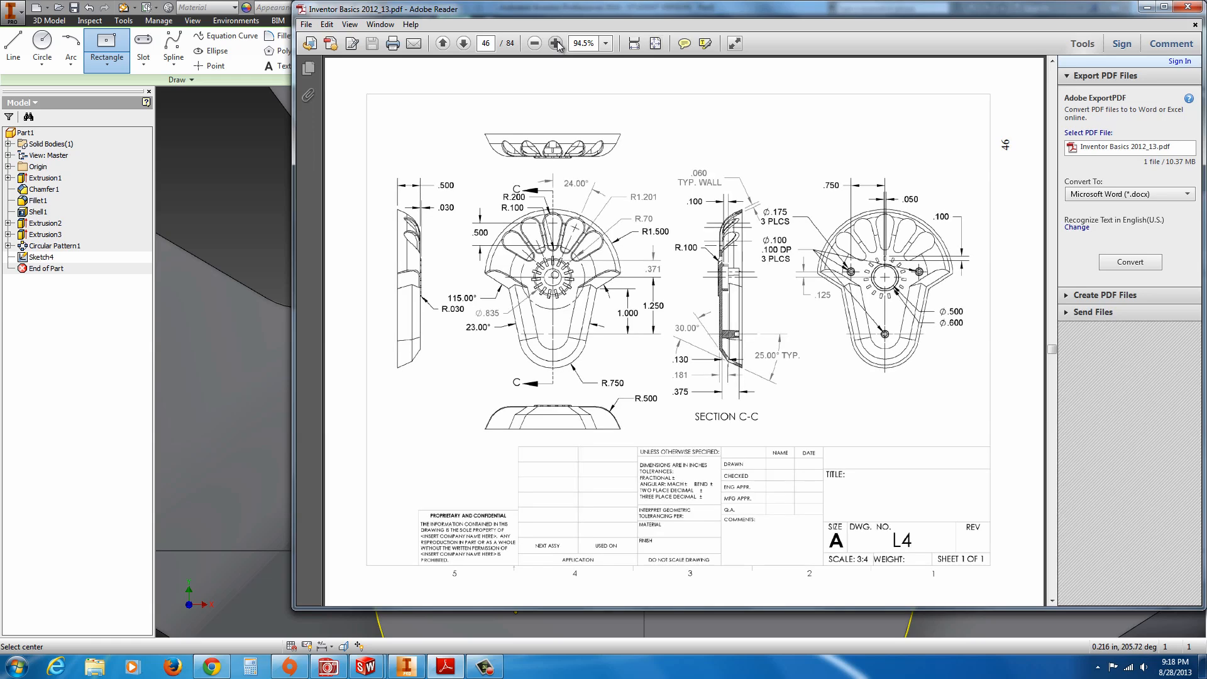
{"action": "left_click", "coordinate": [556, 43]}
{"action": "left_click", "coordinate": [556, 43]}
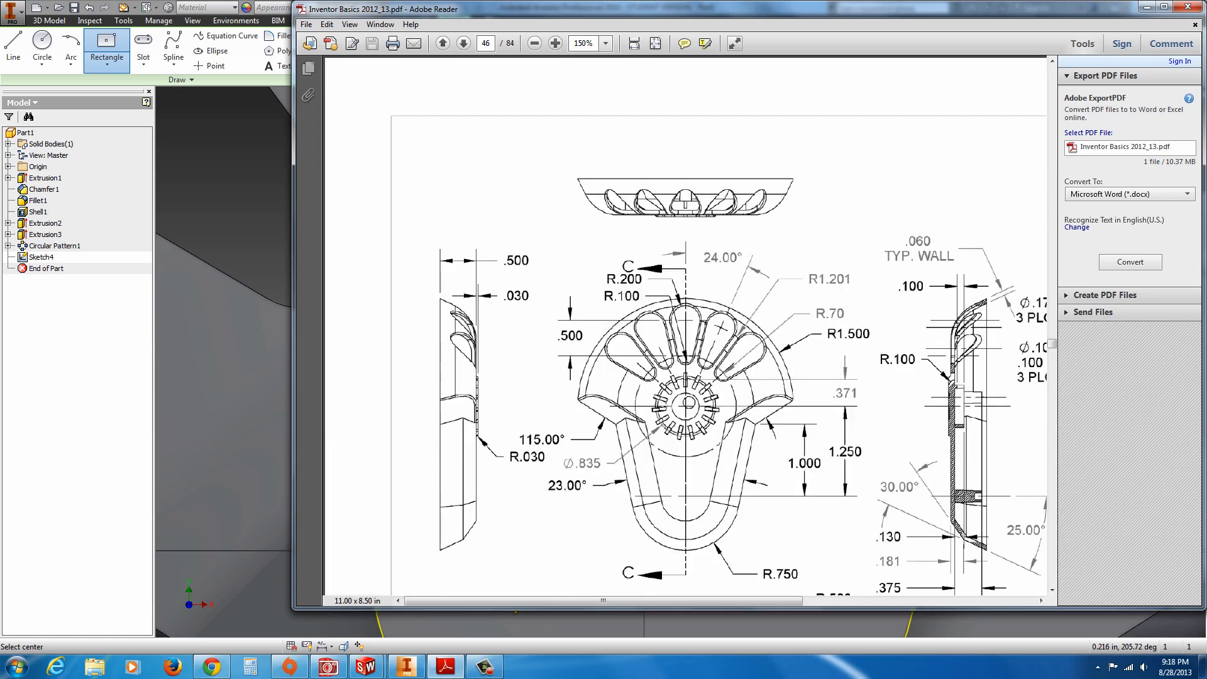
{"action": "left_click_drag", "start_coordinate": [741, 601], "coordinate": [953, 590]}
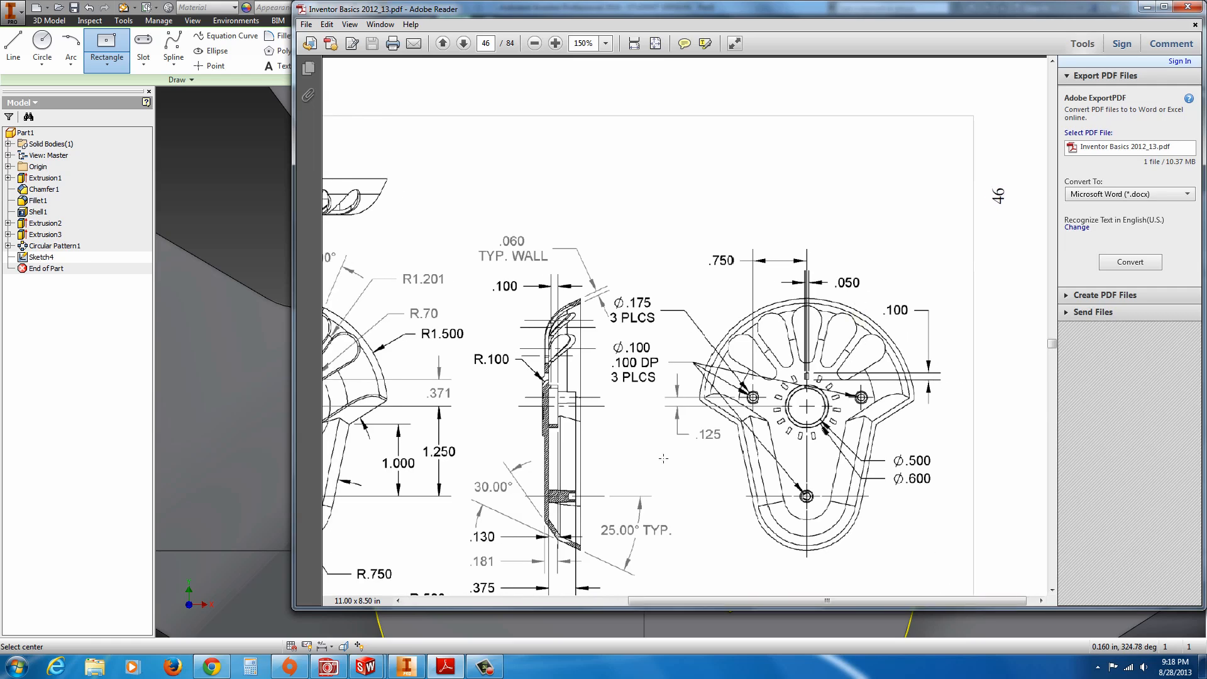
{"action": "left_click", "coordinate": [96, 393]}
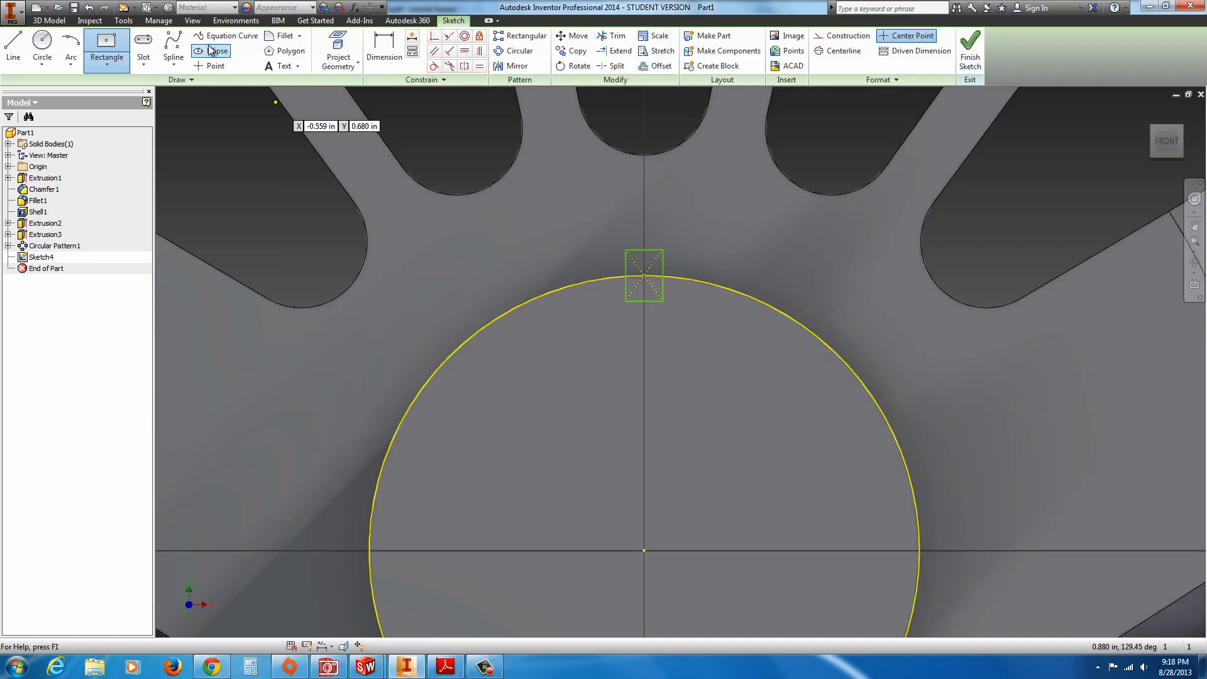
Dimension the small rectangle on the boss edge to 0.05 in wide and 0.1 in high.
{"action": "left_click", "coordinate": [384, 47]}
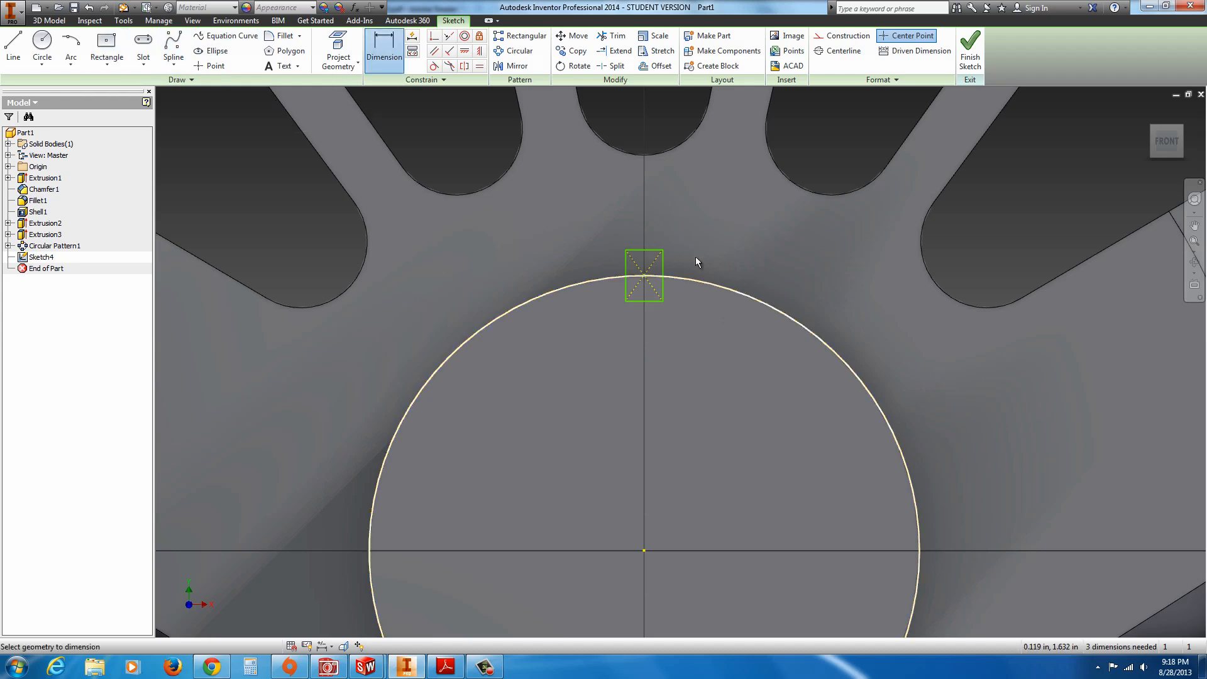
{"action": "left_click", "coordinate": [650, 252]}
{"action": "left_click", "coordinate": [684, 205]}
{"action": "type", "text": ".05"}
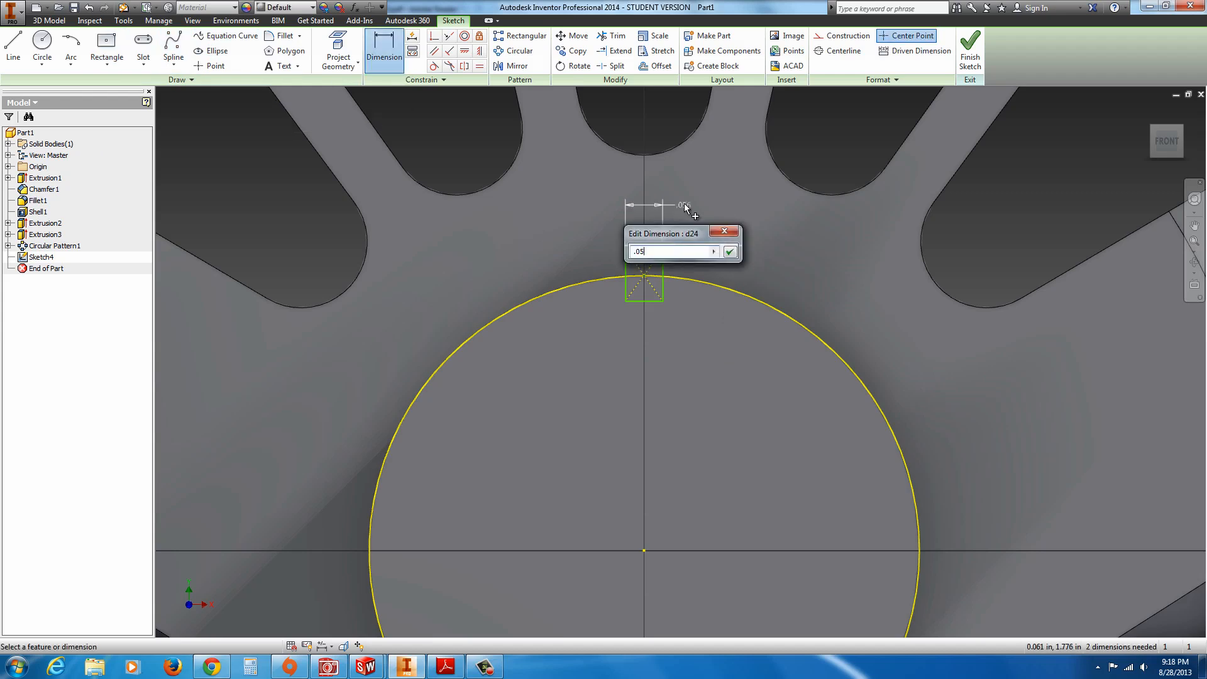
{"action": "key", "text": "Return"}
{"action": "left_click", "coordinate": [660, 271]}
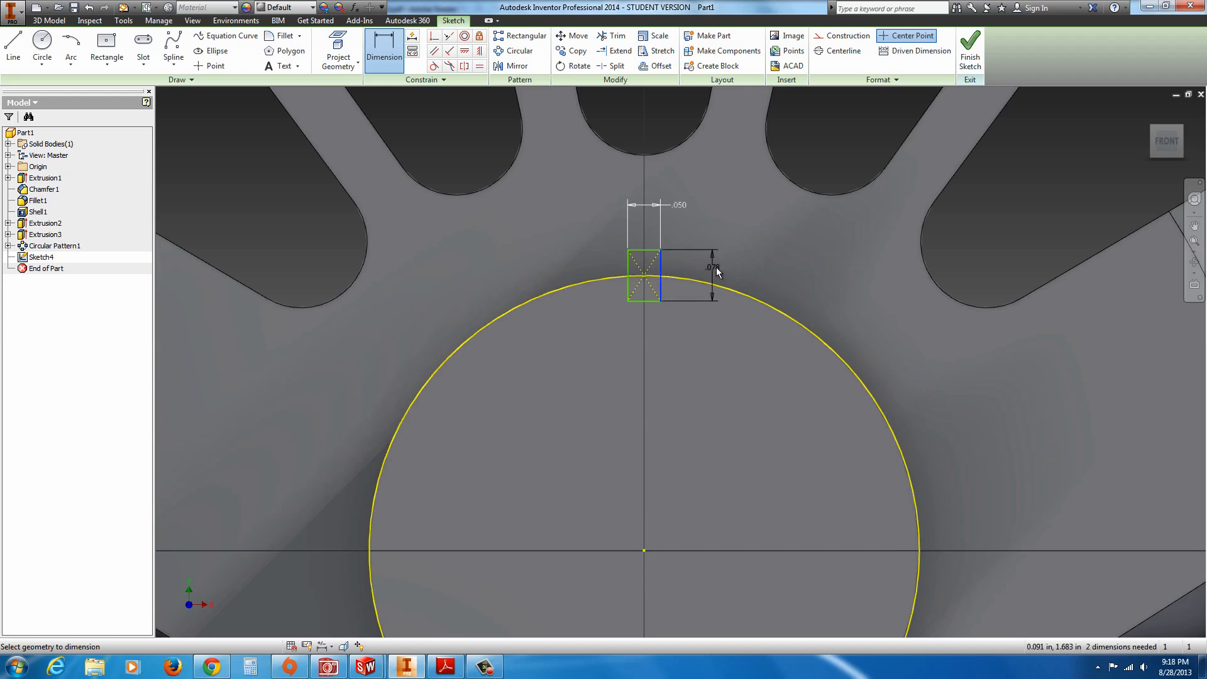
{"action": "left_click", "coordinate": [716, 268]}
{"action": "type", "text": ".1"}
{"action": "key", "text": "Return"}
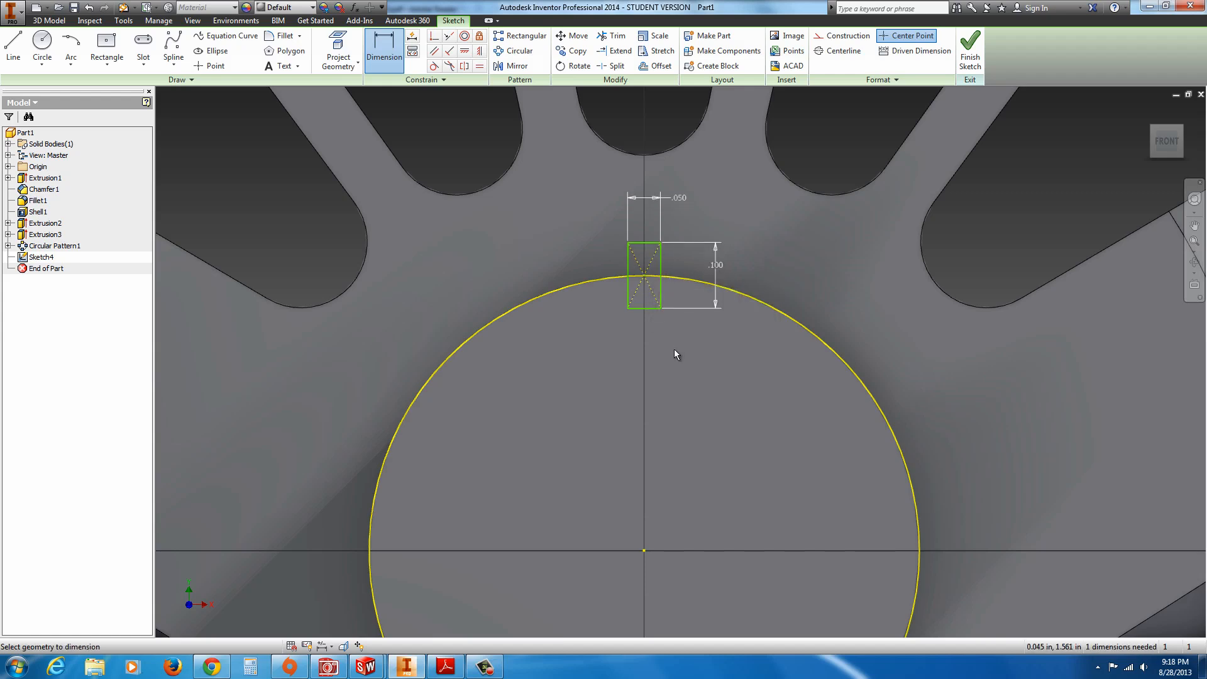
Finish the sketch and extrude the small rectangle as a cut through all, notching the boss's edge.
{"action": "scroll", "coordinate": [674, 349], "scroll_direction": "down", "scroll_amount": 3}
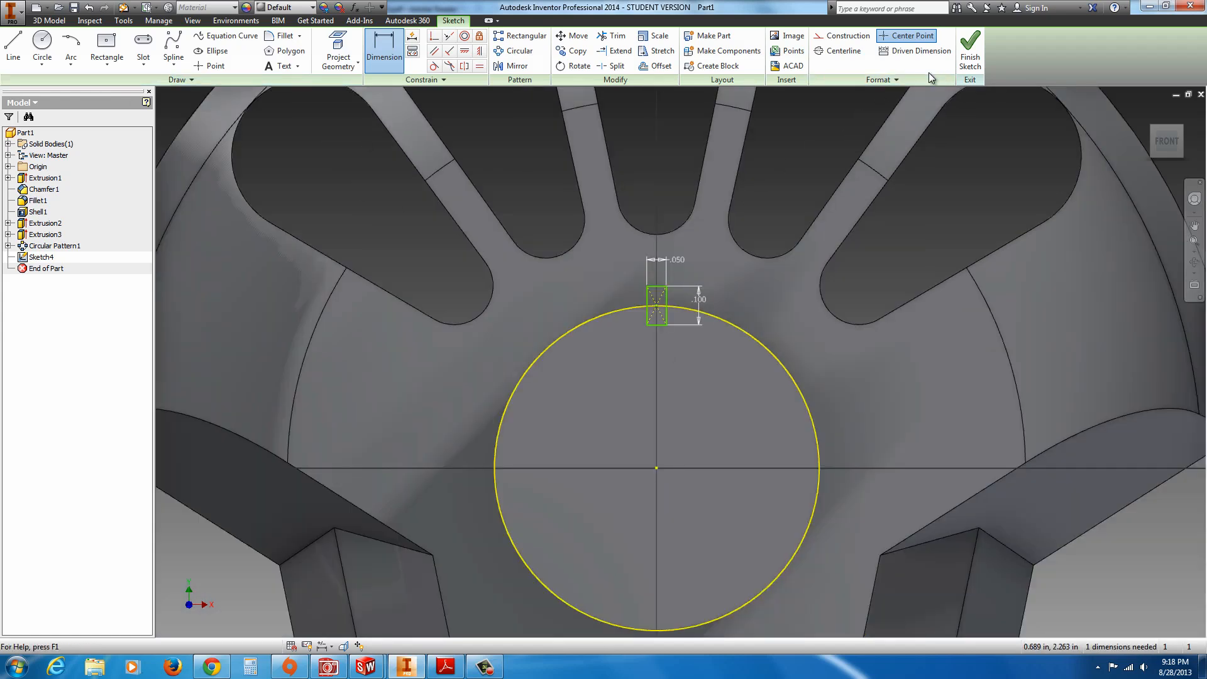
{"action": "left_click", "coordinate": [969, 53]}
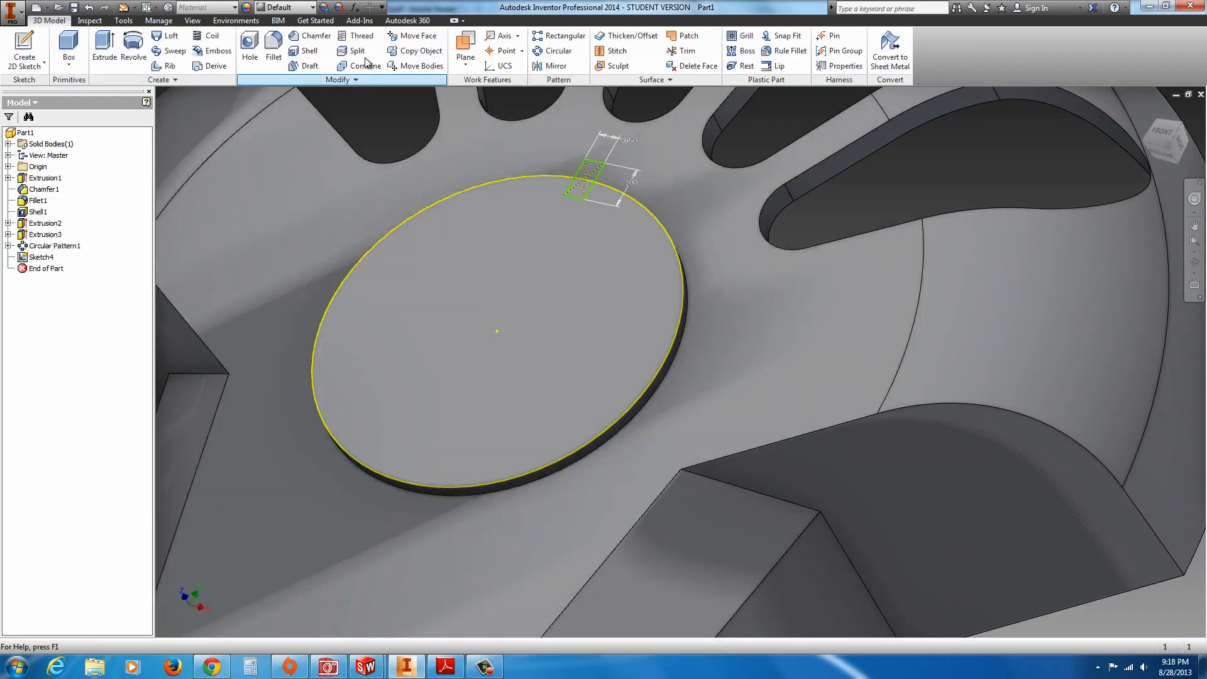
{"action": "left_click", "coordinate": [104, 49]}
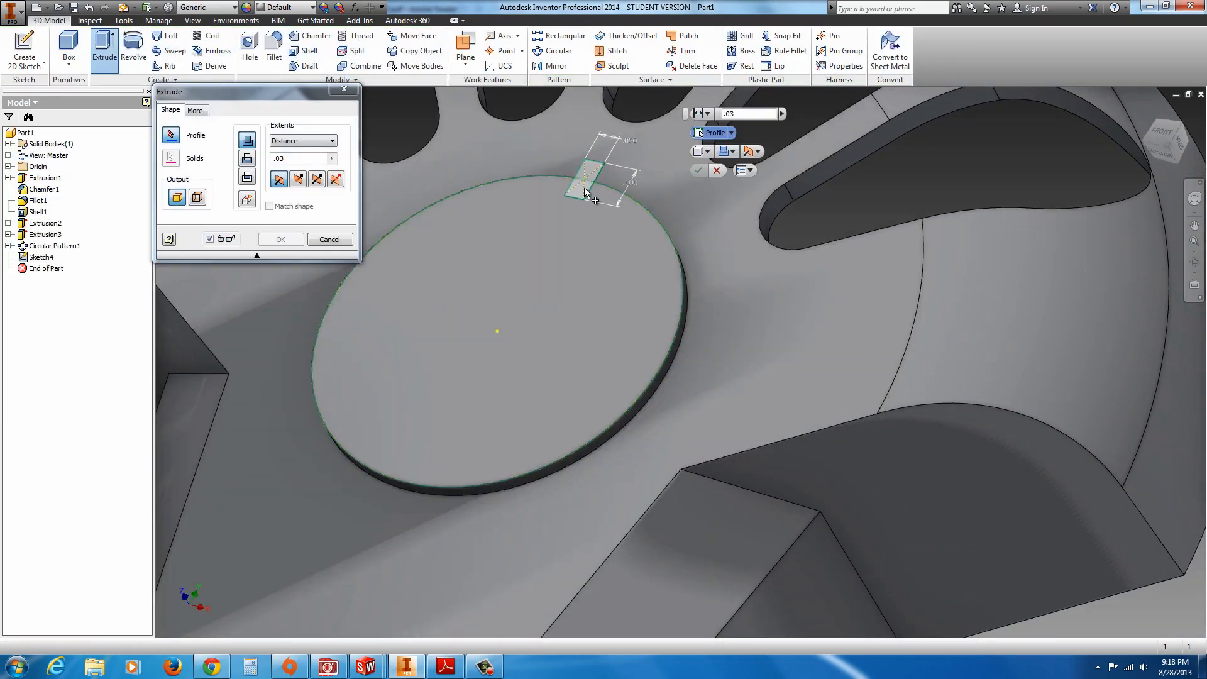
{"action": "left_click", "coordinate": [589, 181]}
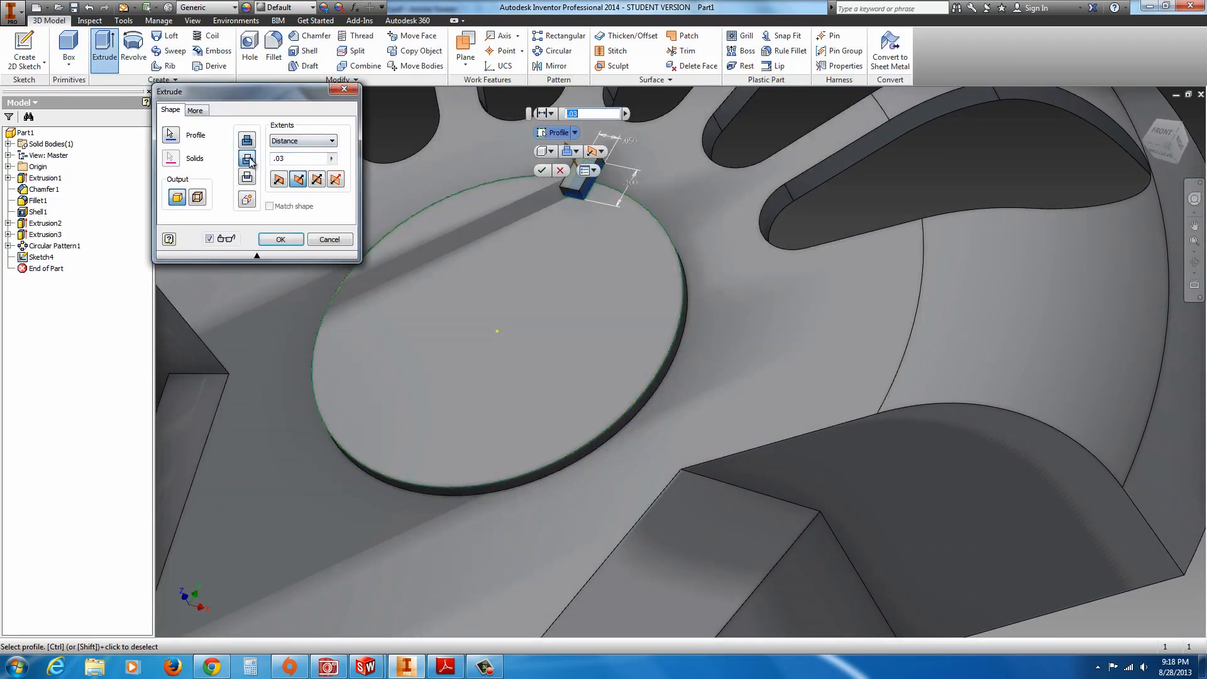
{"action": "left_click", "coordinate": [247, 158]}
{"action": "left_click", "coordinate": [318, 141]}
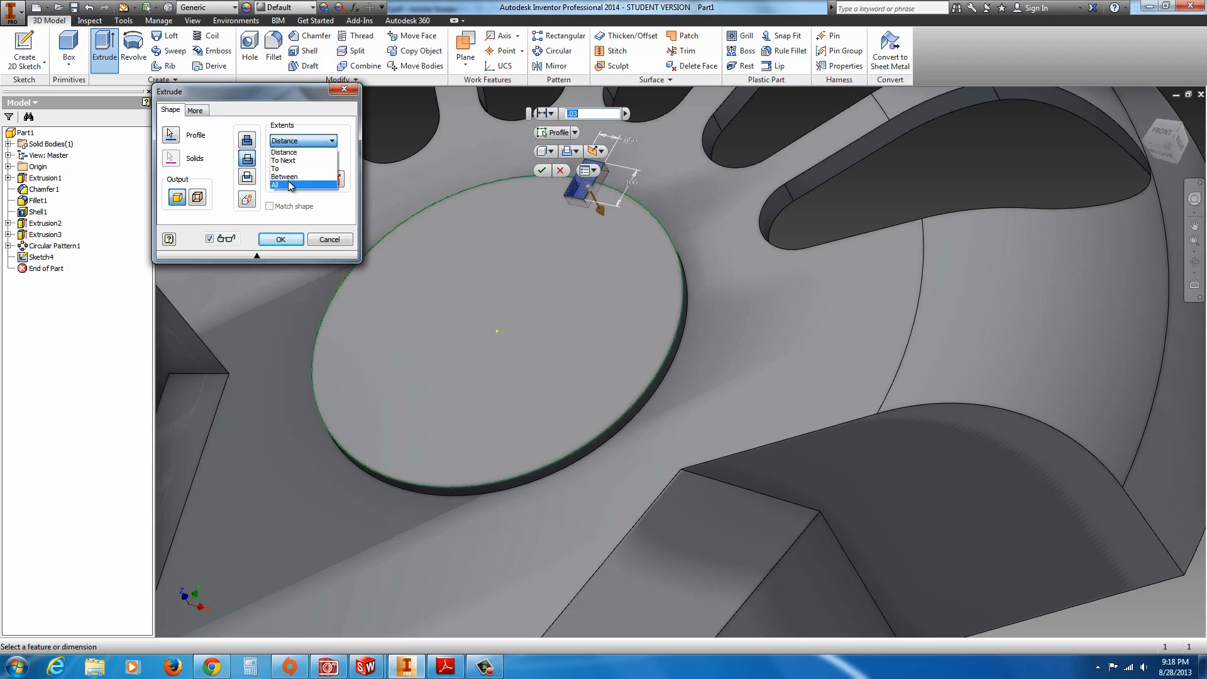
{"action": "left_click", "coordinate": [290, 190]}
{"action": "left_click", "coordinate": [280, 240]}
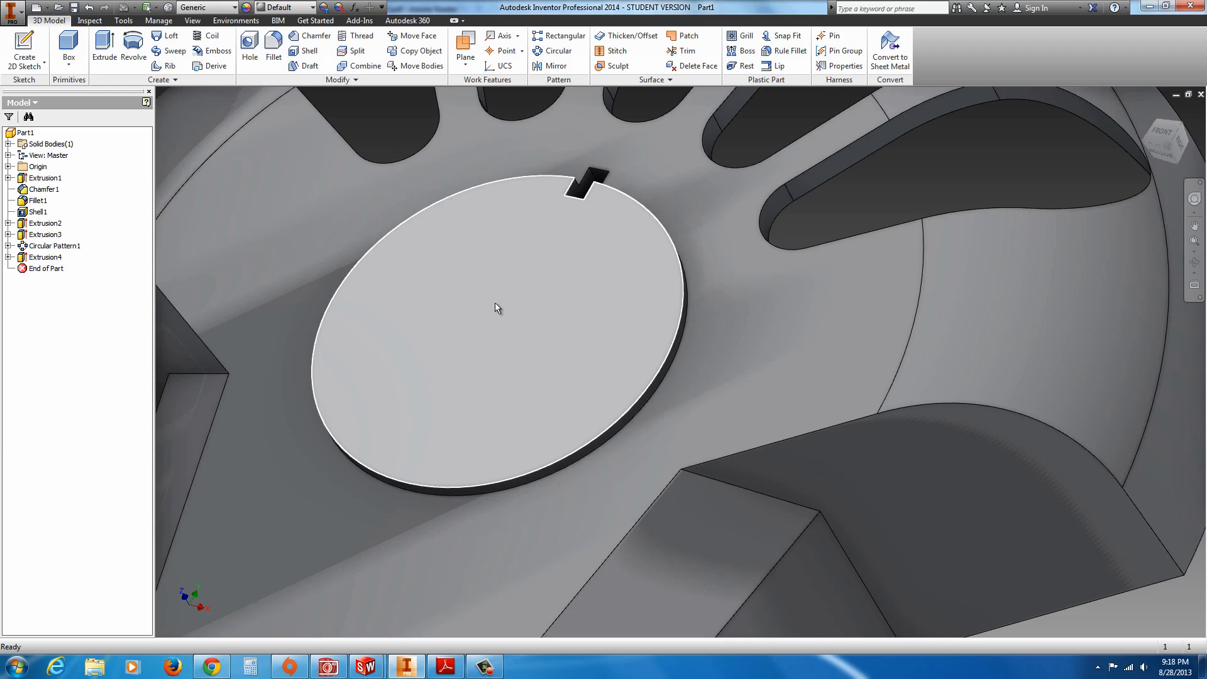
Inspect the new notch, switching to Adobe Reader to compare it with the front, side and section views of the L4 drawing.
{"action": "scroll", "coordinate": [567, 279], "scroll_direction": "down", "scroll_amount": 5}
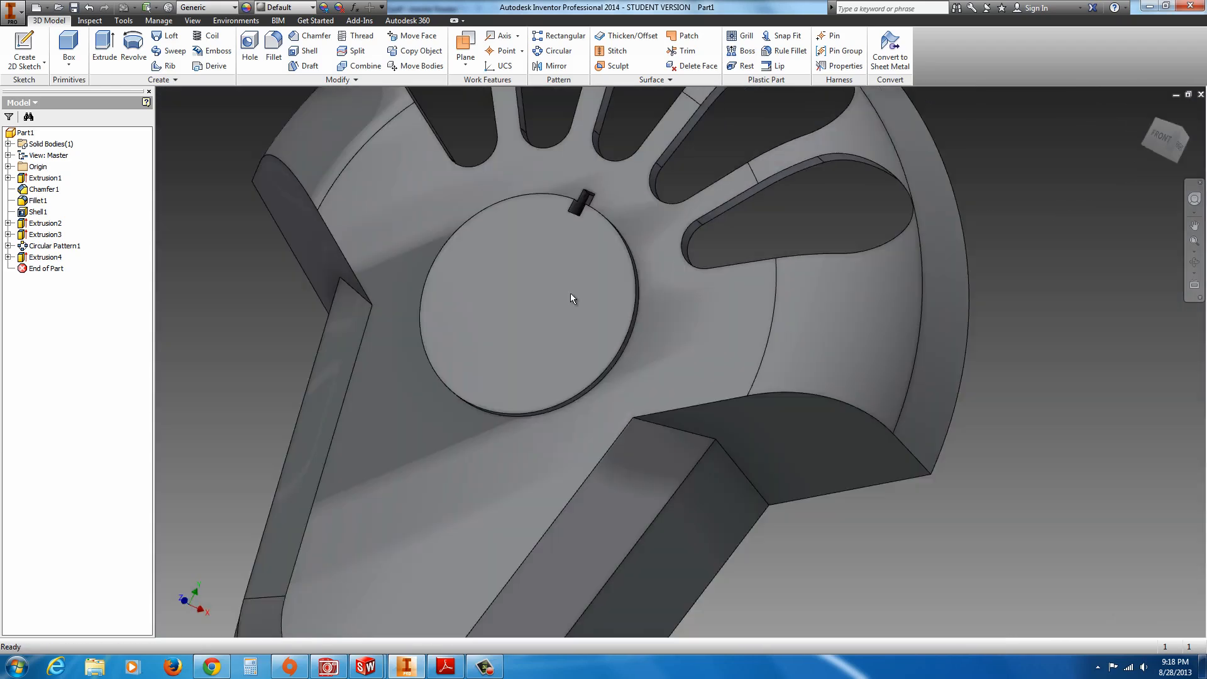
{"action": "scroll", "coordinate": [586, 183], "scroll_direction": "up", "scroll_amount": 8}
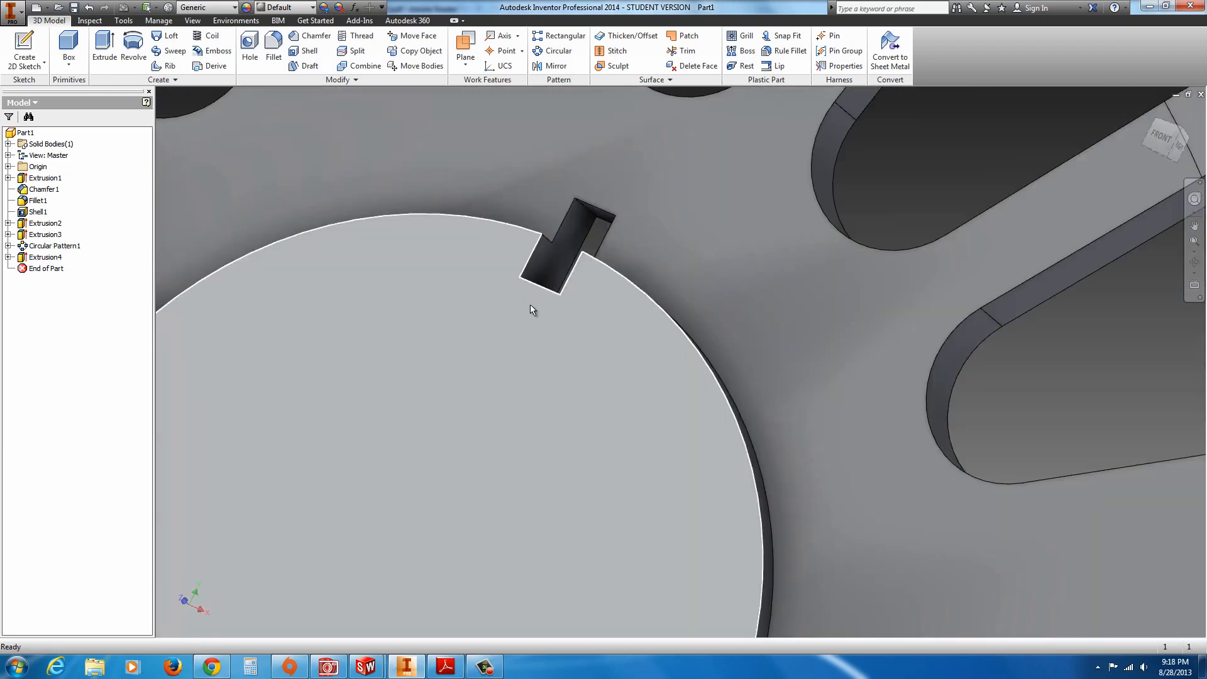
{"action": "left_click", "coordinate": [446, 666]}
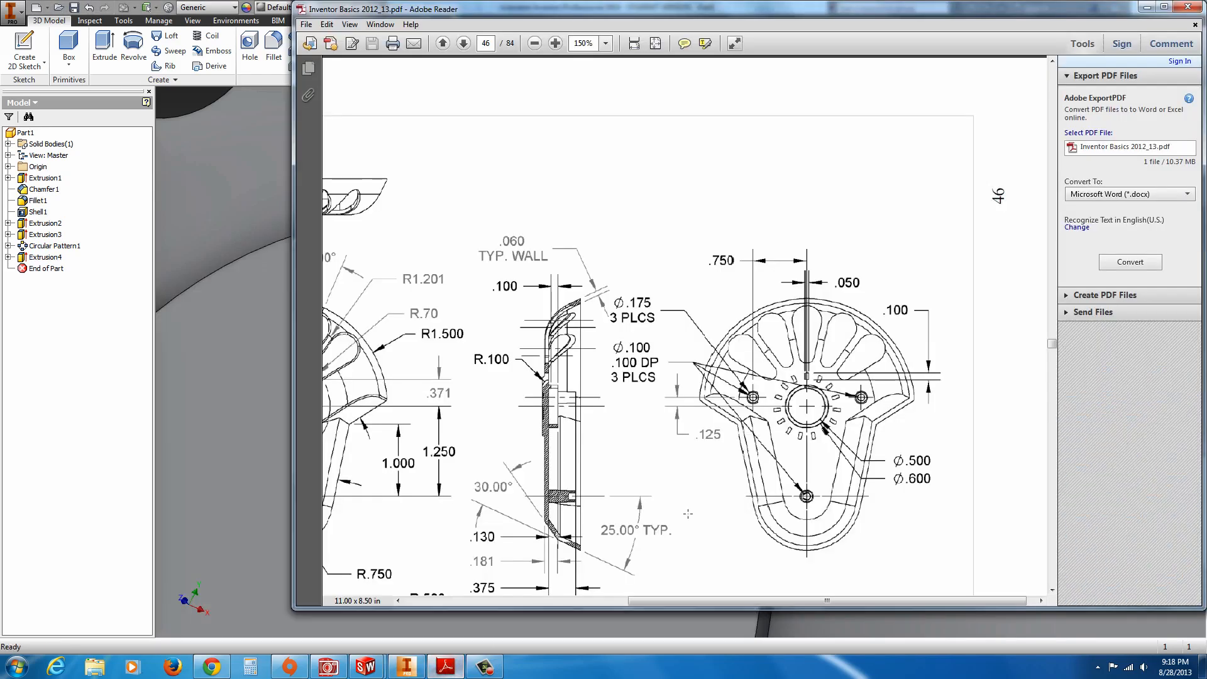
{"action": "left_click_drag", "start_coordinate": [790, 604], "coordinate": [652, 602]}
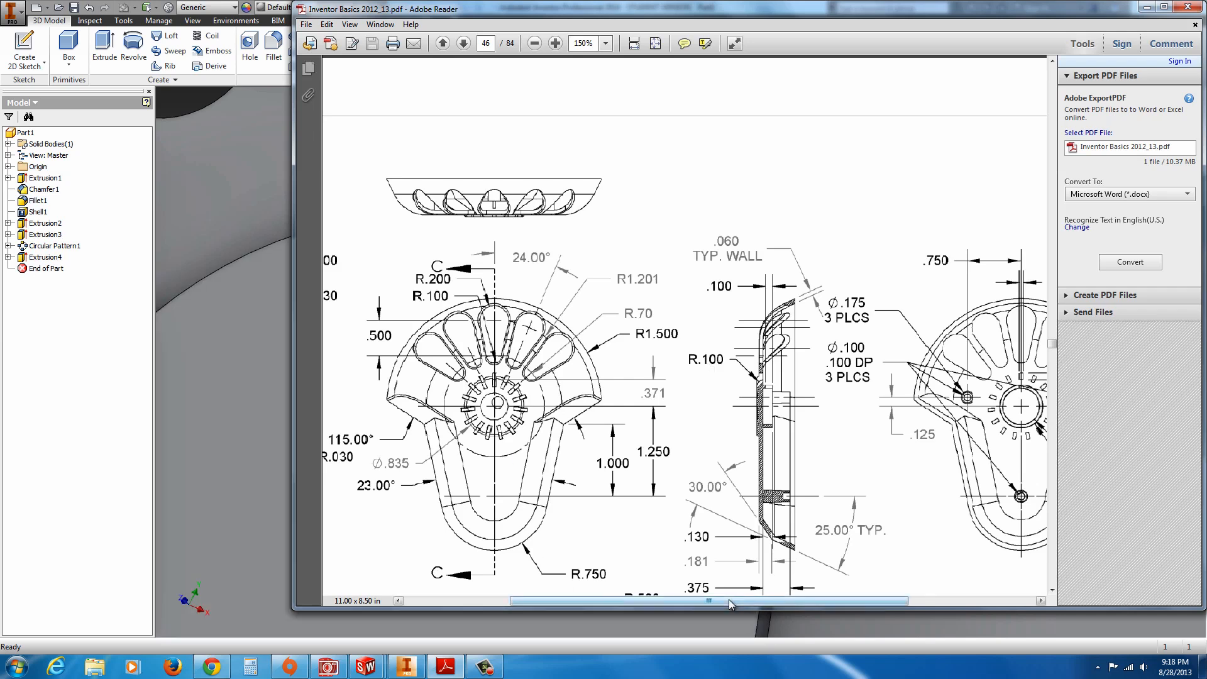
{"action": "left_click_drag", "start_coordinate": [730, 599], "coordinate": [672, 596]}
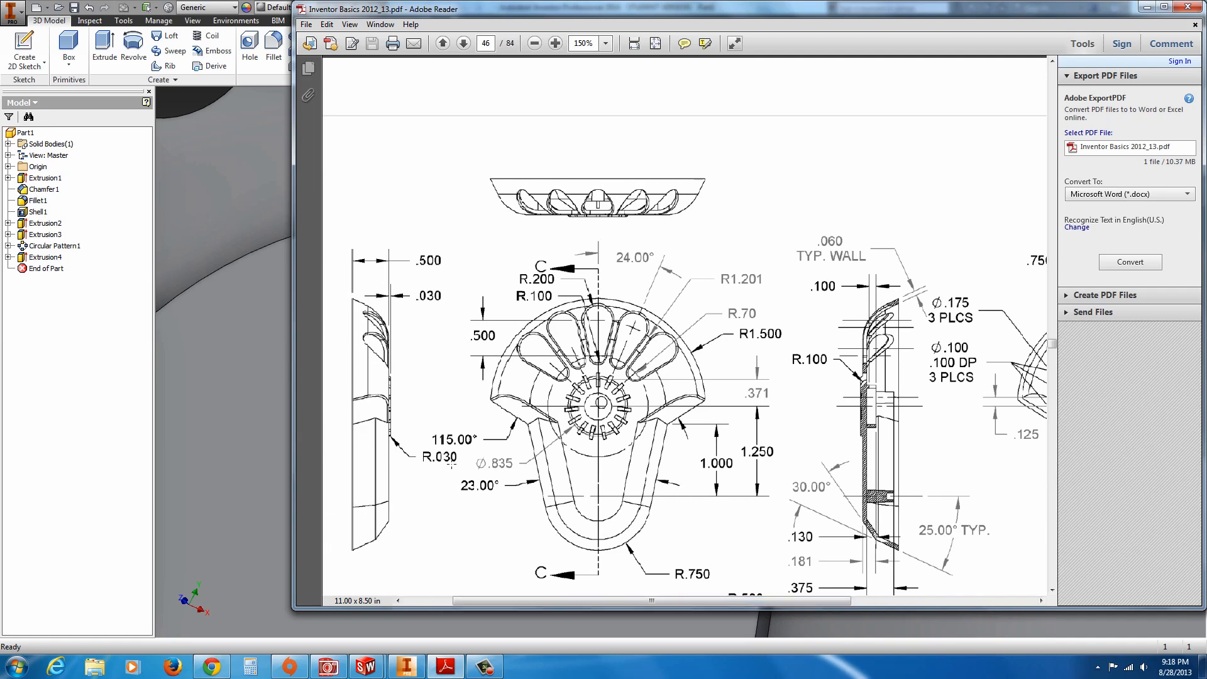
Switch back to Inventor and fillet the round outer edge of the raised central disc with a 0.03 in radius.
{"action": "left_click", "coordinate": [110, 402]}
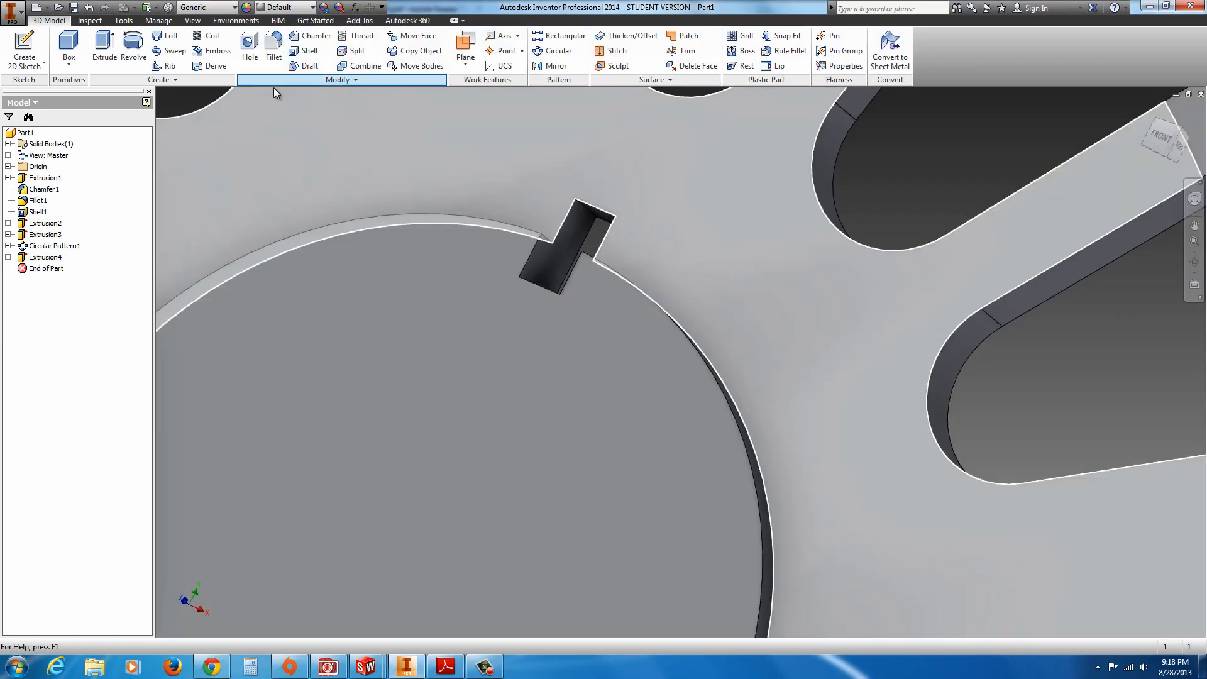
{"action": "left_click", "coordinate": [274, 47]}
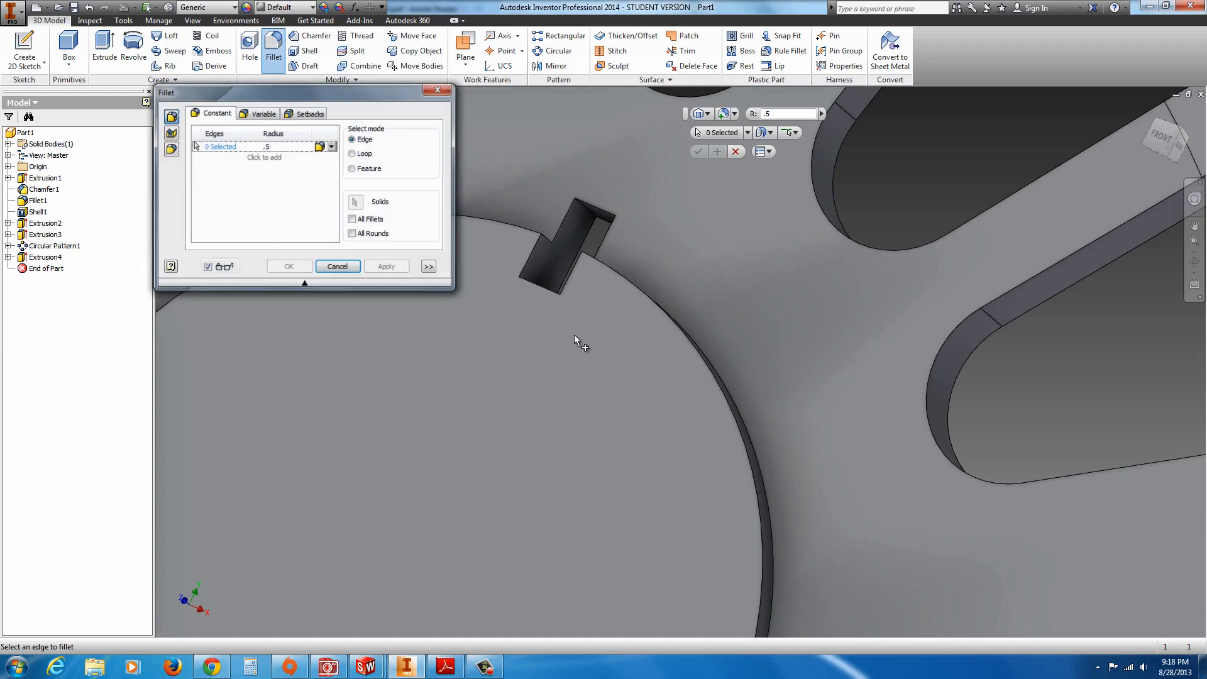
{"action": "left_click", "coordinate": [516, 228]}
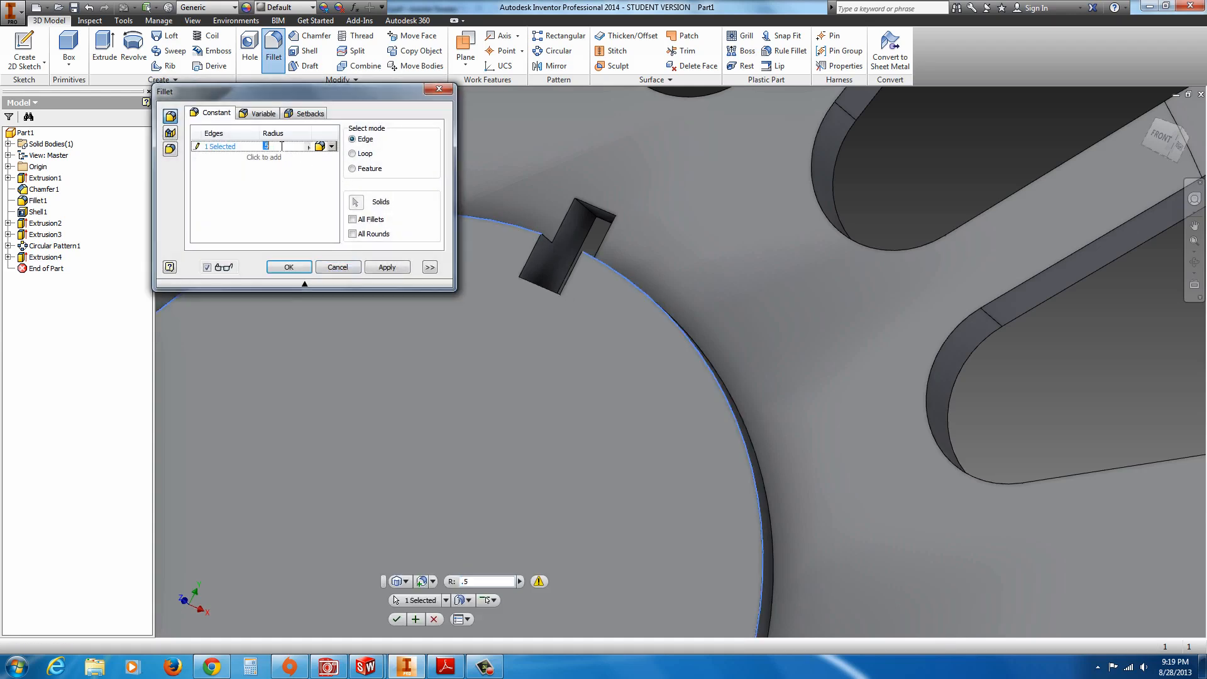
{"action": "type", "text": ".03"}
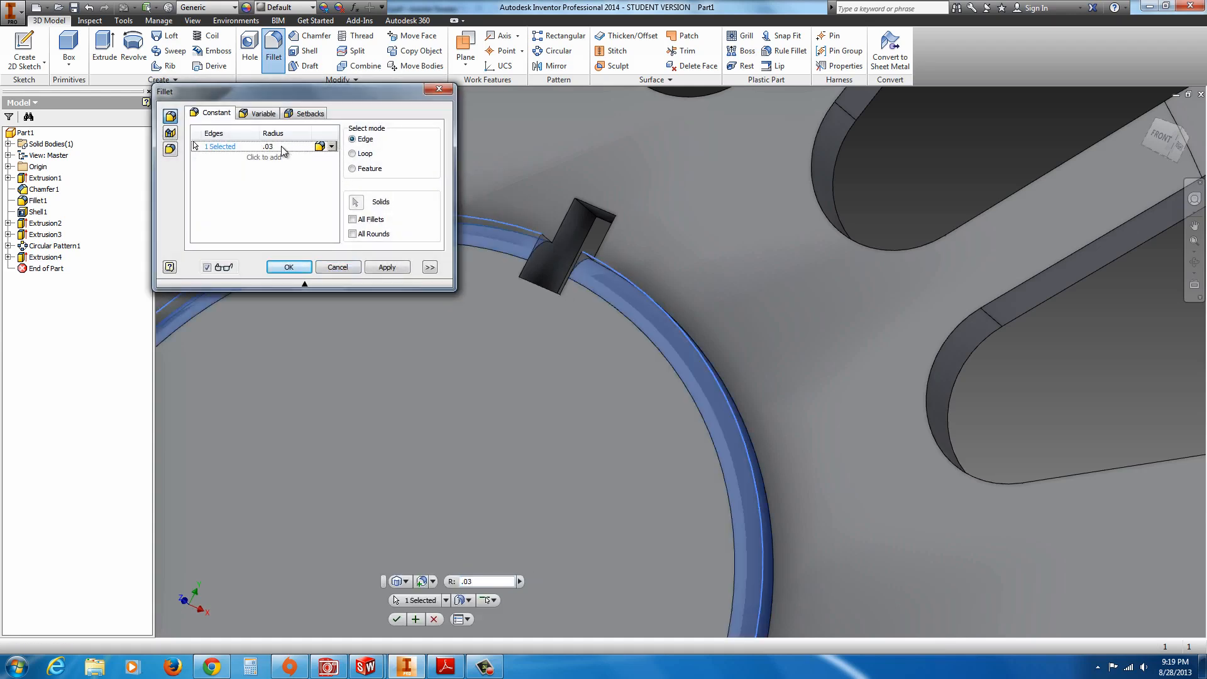
{"action": "left_click", "coordinate": [285, 266]}
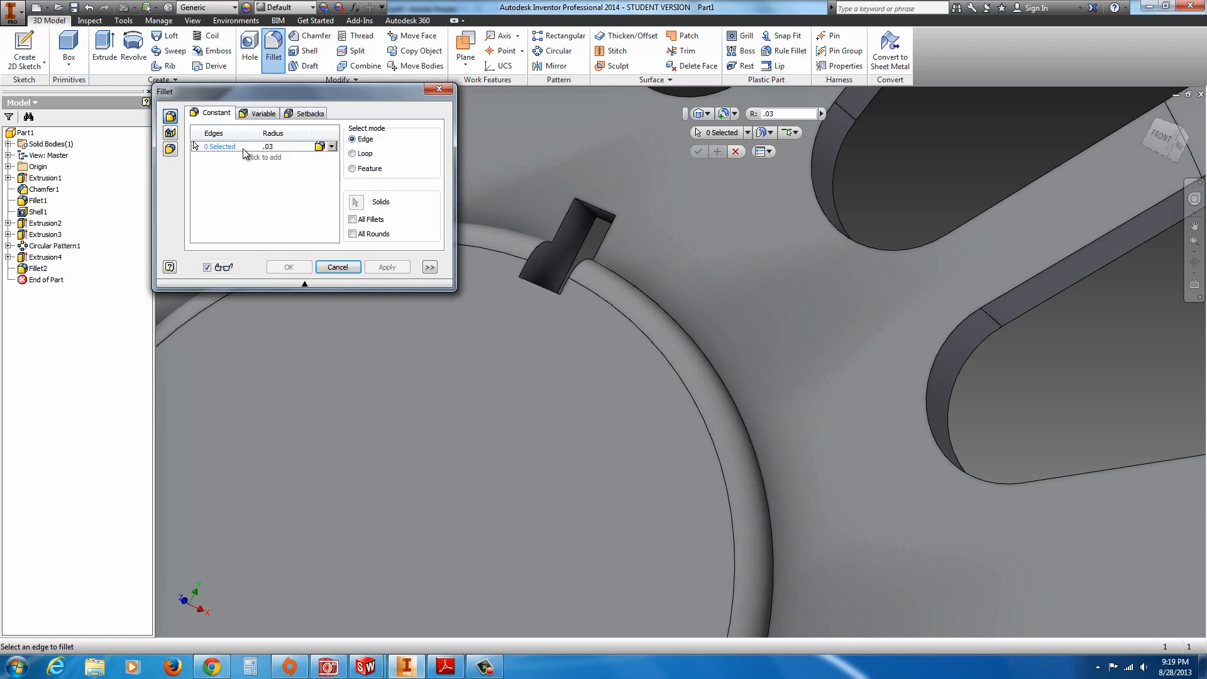
Fillet the slot's inner end edge on the central disc with a 0.1 in radius.
{"action": "left_click", "coordinate": [268, 146]}
{"action": "type", "text": ".1"}
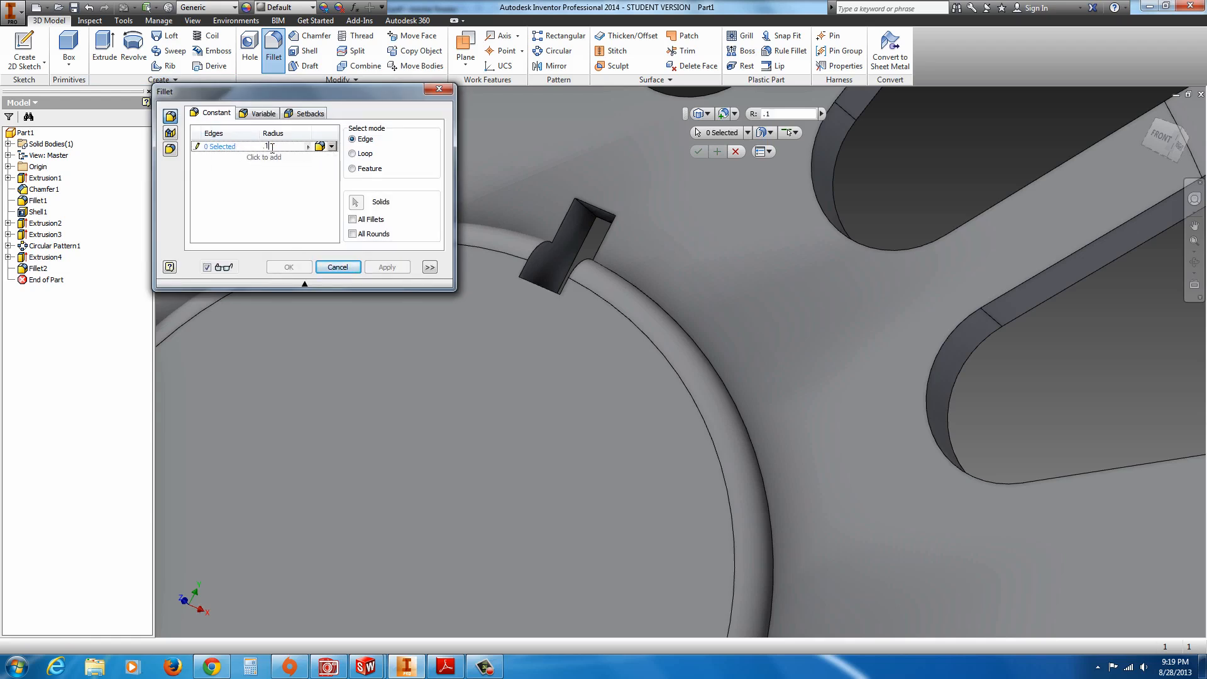
{"action": "left_click", "coordinate": [534, 286]}
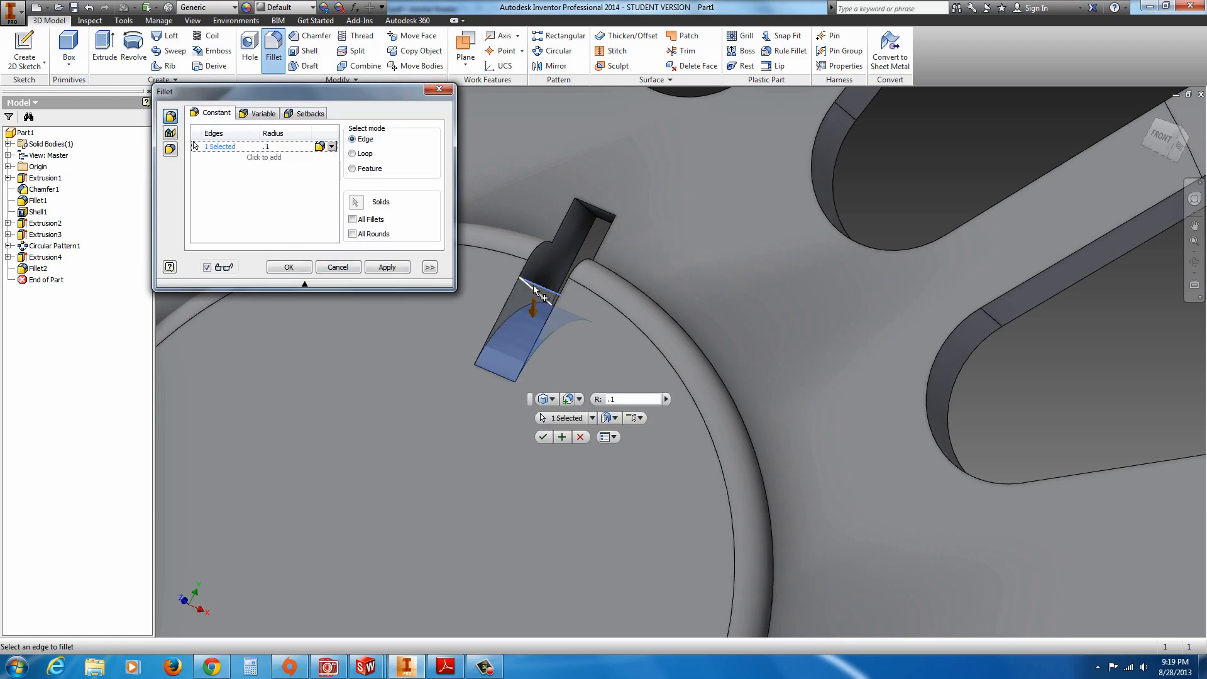
{"action": "left_click", "coordinate": [307, 267]}
Circular-pattern the slot cut and its end fillet around the central disc's axis with 15 occurrences over 360 degrees.
{"action": "scroll", "coordinate": [553, 419], "scroll_direction": "down", "scroll_amount": 5}
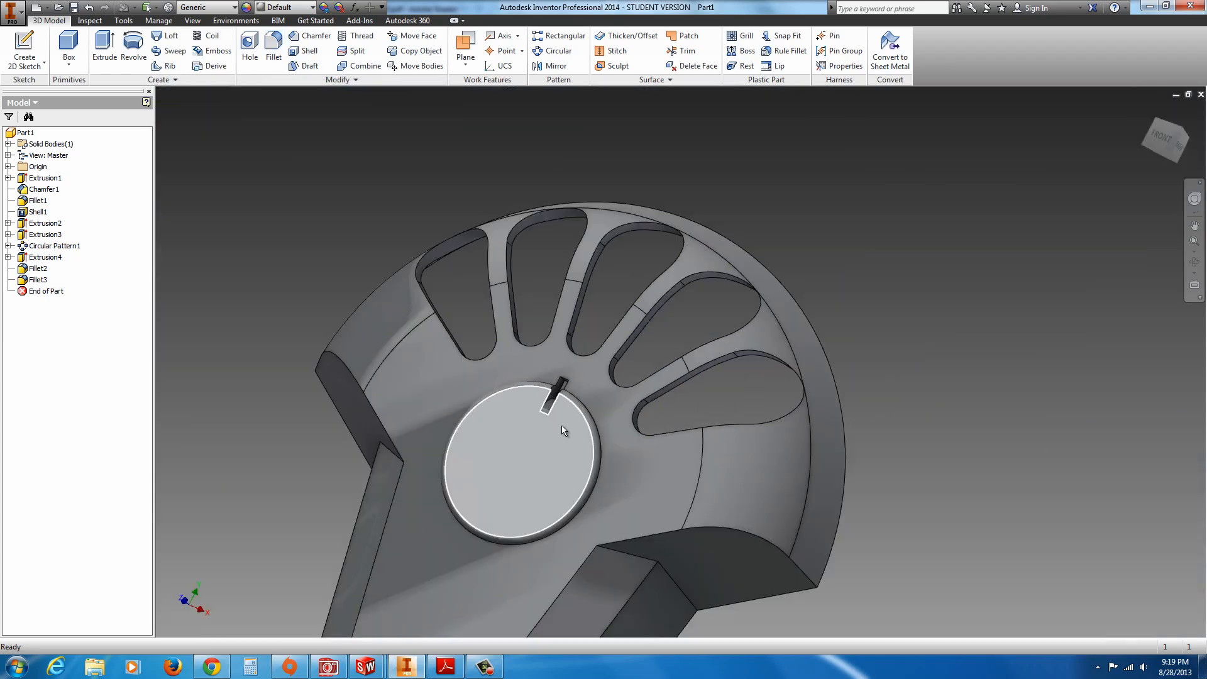
{"action": "mouse_move", "coordinate": [584, 427]}
{"action": "middle_mouse_down", "text": "shift"}
{"action": "mouse_move", "coordinate": [600, 421]}
{"action": "mouse_move", "coordinate": [605, 432]}
{"action": "middle_mouse_up", "text": "shift"}
{"action": "scroll", "coordinate": [632, 446], "scroll_direction": "up", "scroll_amount": 3}
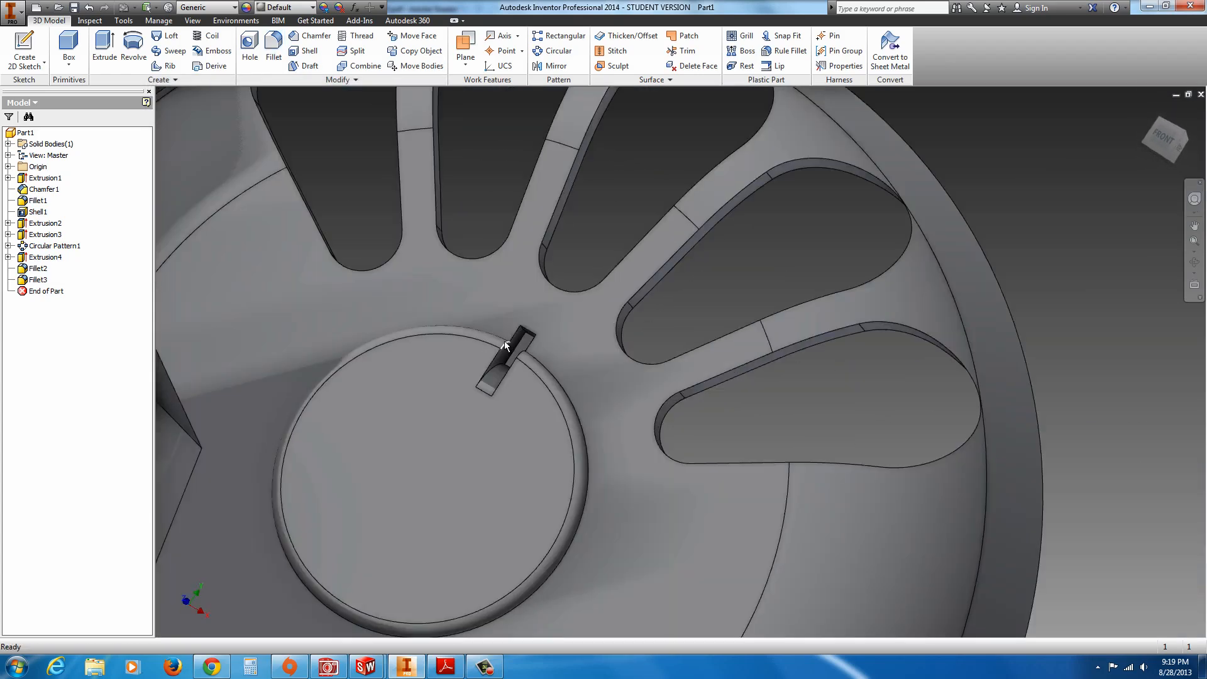
{"action": "left_click", "coordinate": [553, 50]}
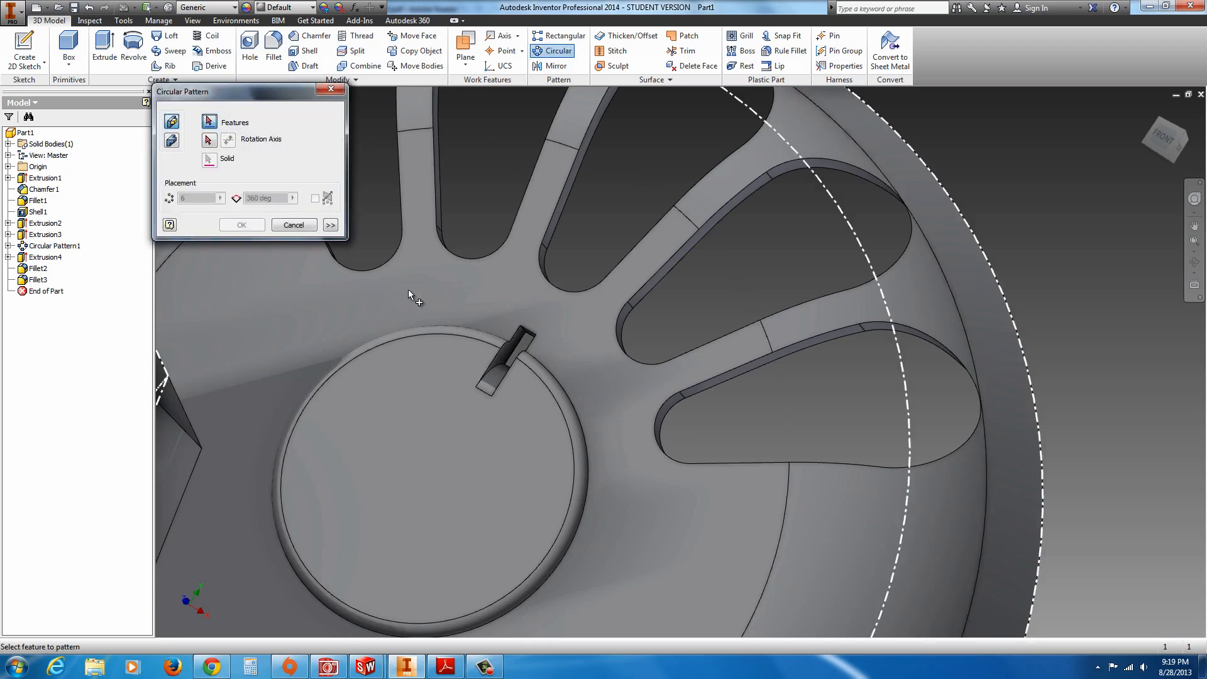
{"action": "left_click", "coordinate": [500, 363]}
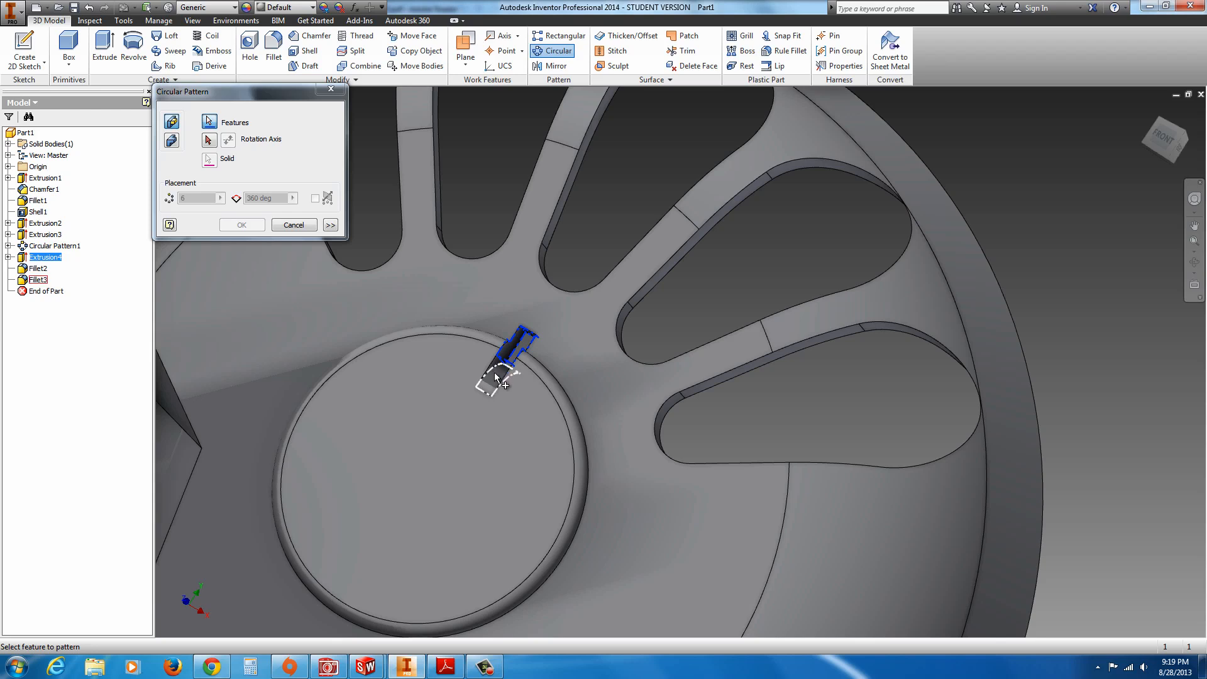
{"action": "left_click", "coordinate": [489, 381]}
{"action": "left_click", "coordinate": [211, 141]}
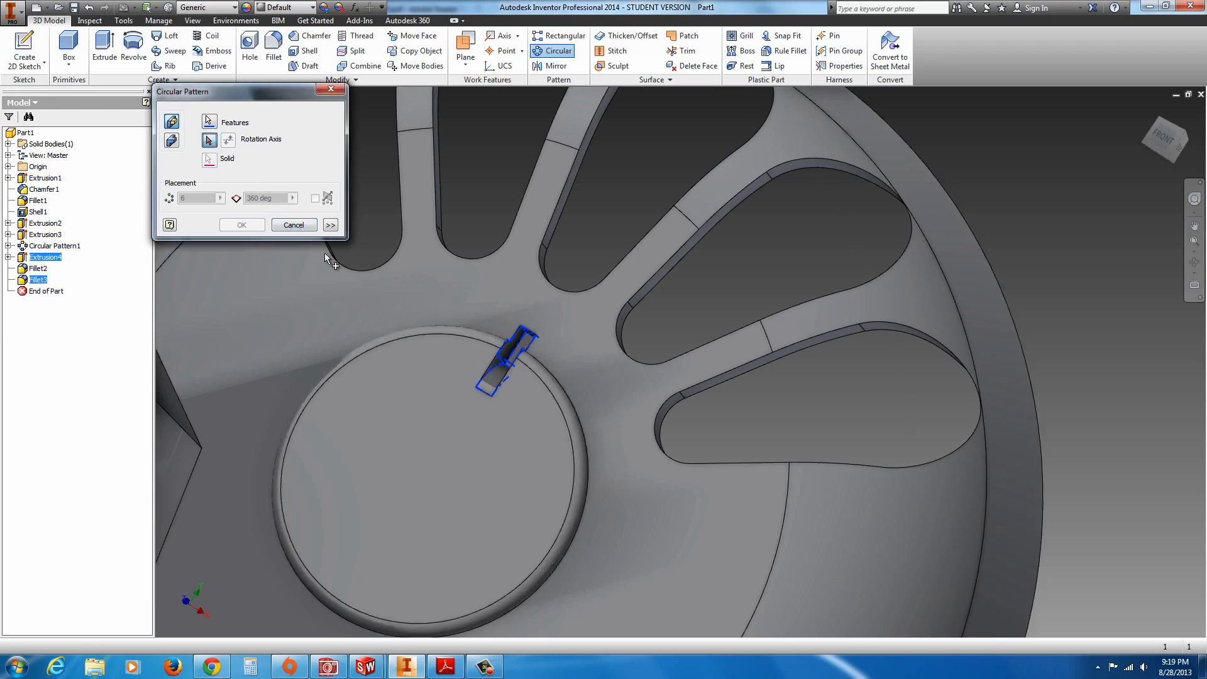
{"action": "left_click", "coordinate": [583, 462]}
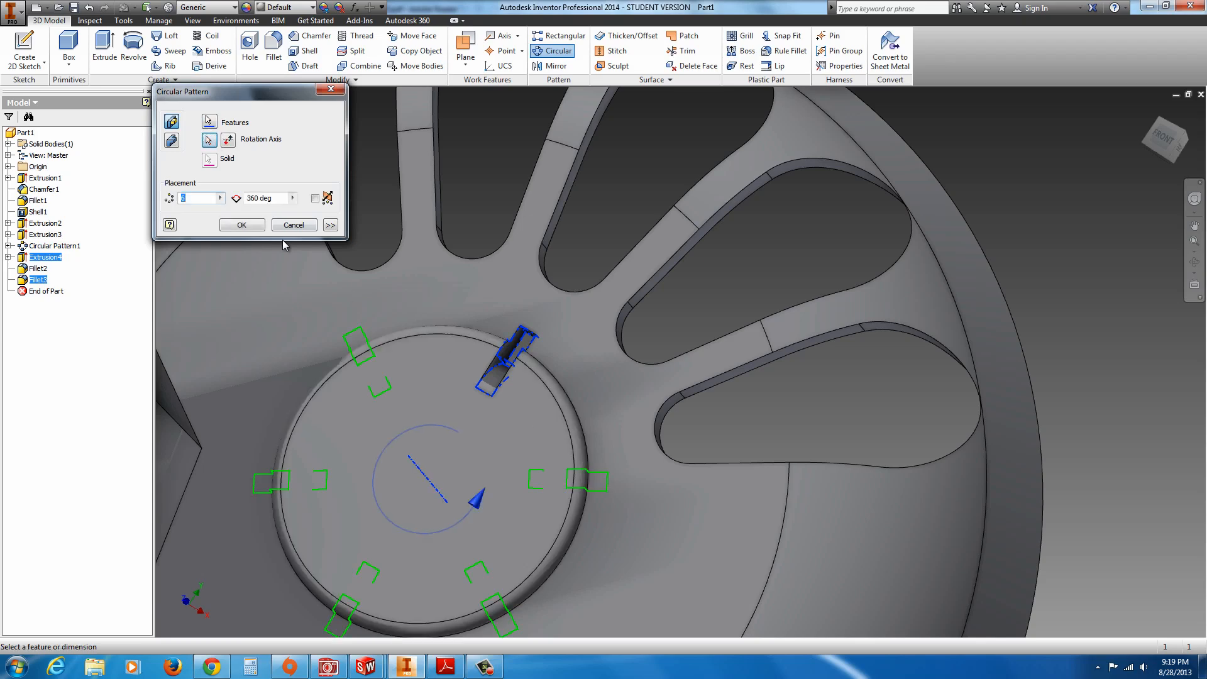
{"action": "left_click", "coordinate": [446, 667]}
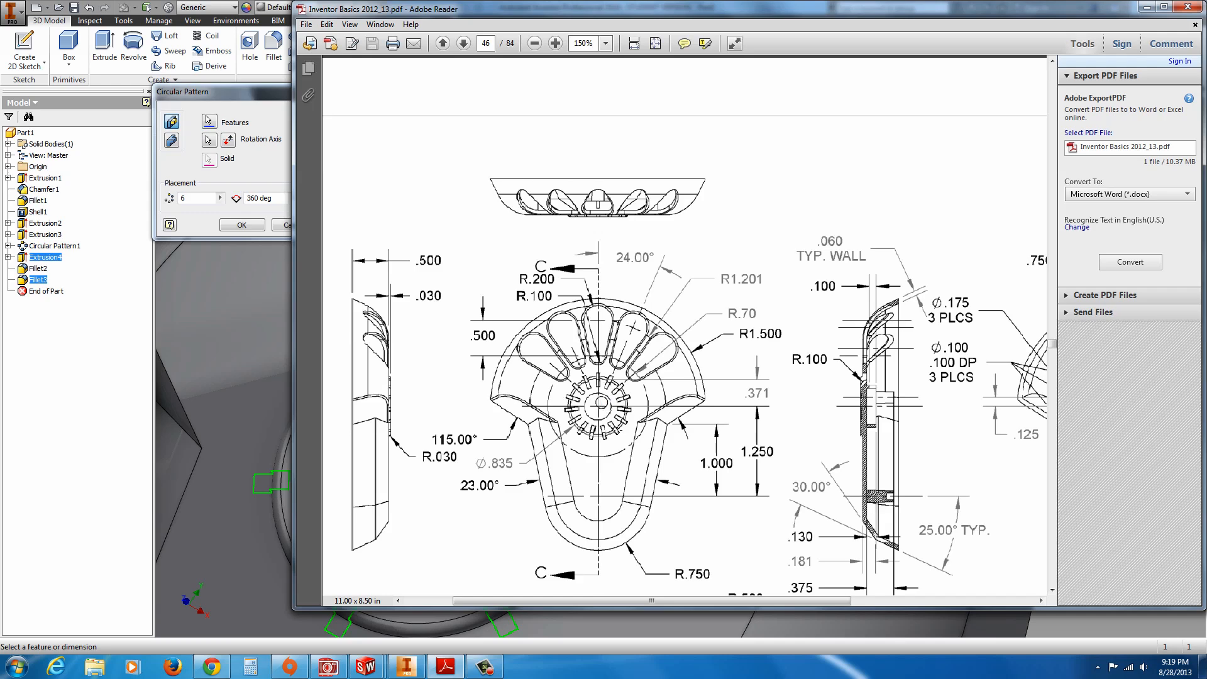
{"action": "left_click", "coordinate": [229, 94]}
{"action": "double_click", "coordinate": [193, 197]}
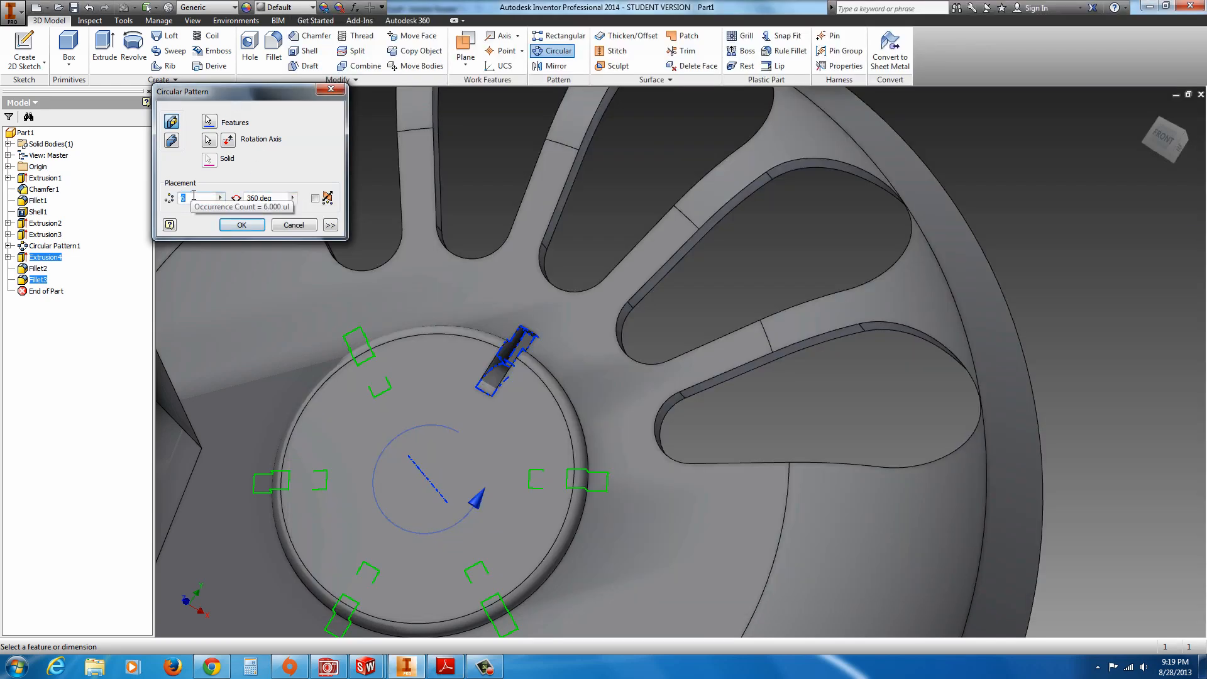
{"action": "type", "text": "15"}
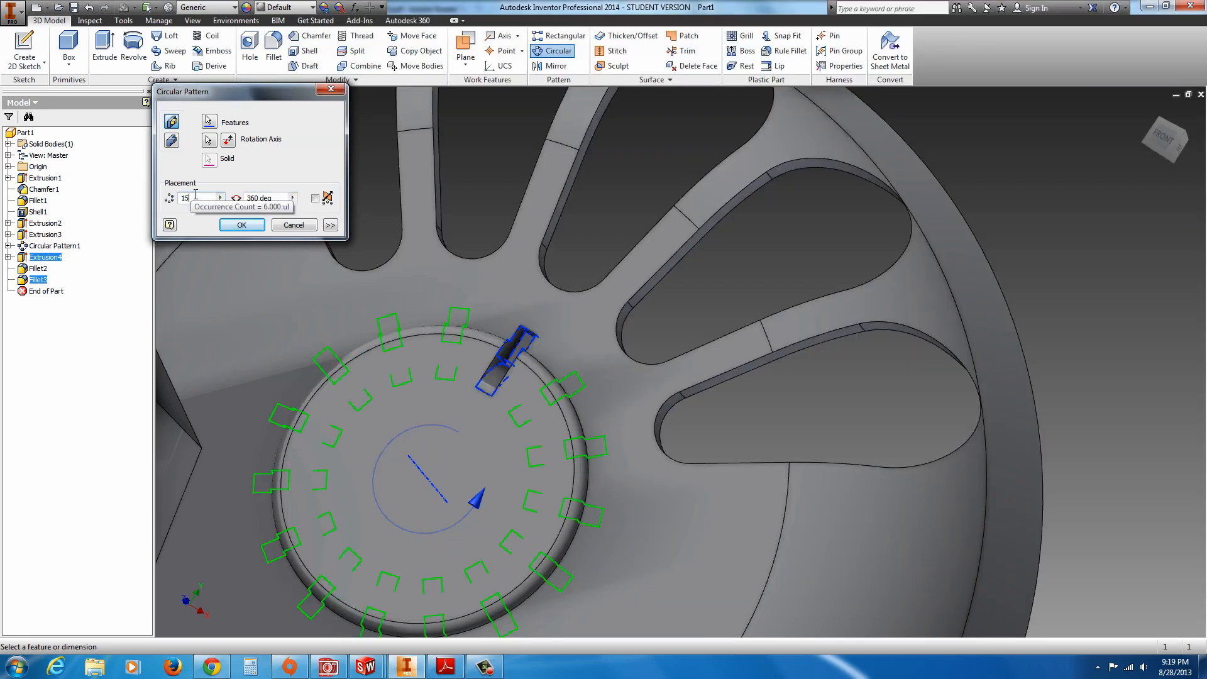
{"action": "left_click", "coordinate": [245, 226]}
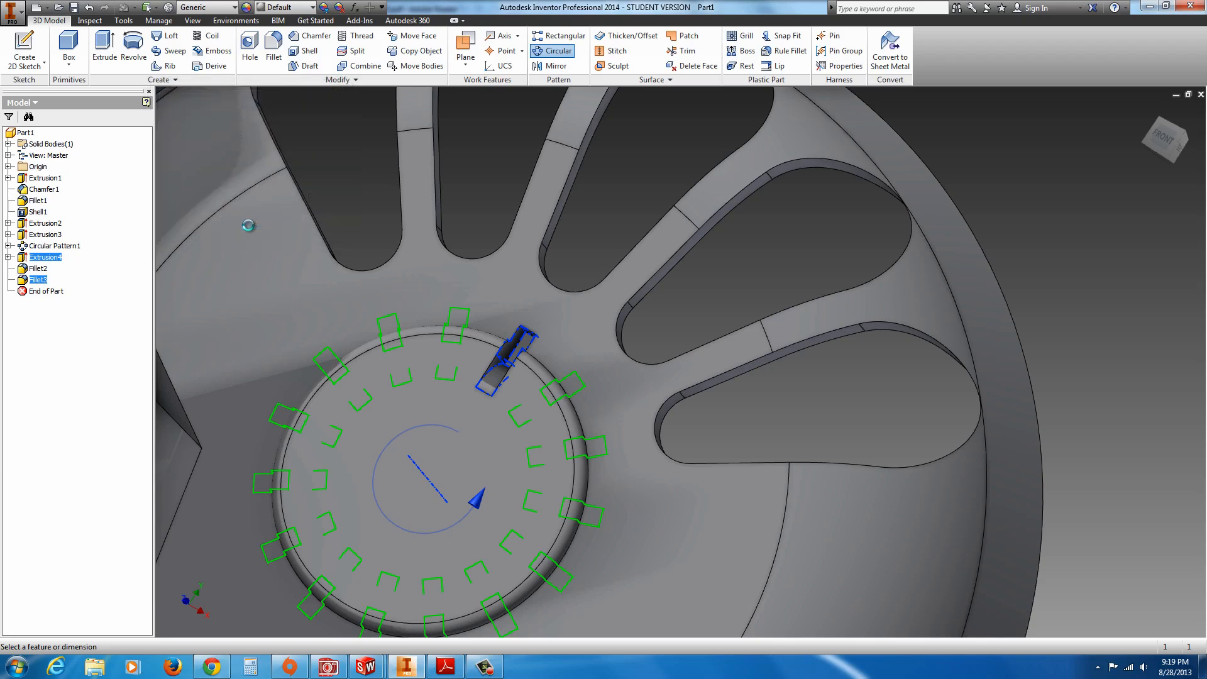
Create a sketch on the central disc's flat face and draw a 0.5 in diameter circle centred on the disc.
{"action": "scroll", "coordinate": [736, 451], "scroll_direction": "down", "scroll_amount": 5}
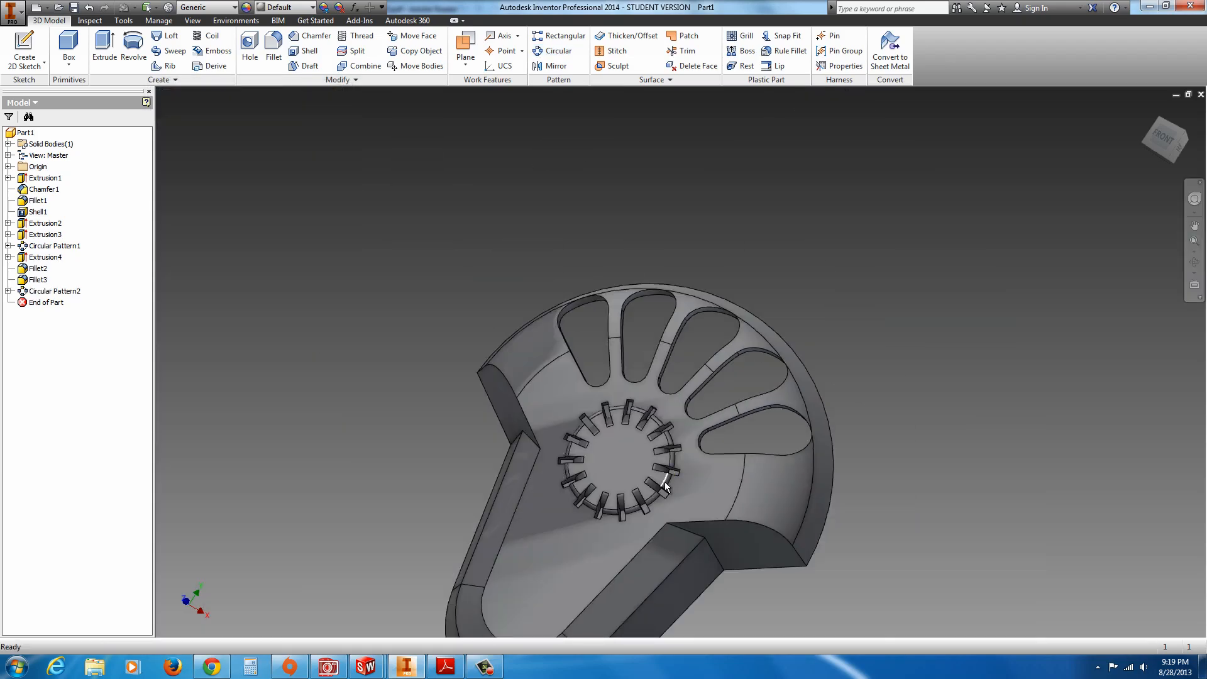
{"action": "middle_click_drag", "start_coordinate": [657, 486], "coordinate": [673, 422]}
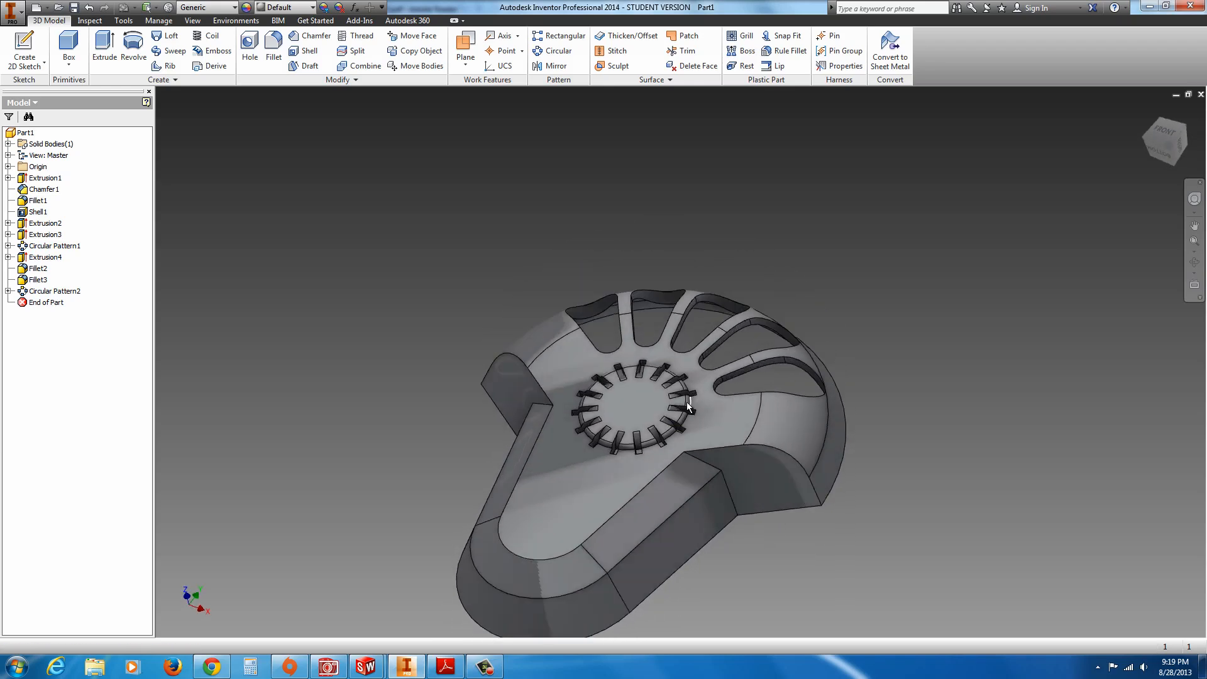
{"action": "scroll", "coordinate": [654, 404], "scroll_direction": "up", "scroll_amount": 5}
{"action": "left_click", "coordinate": [535, 345]}
{"action": "left_click", "coordinate": [588, 336]}
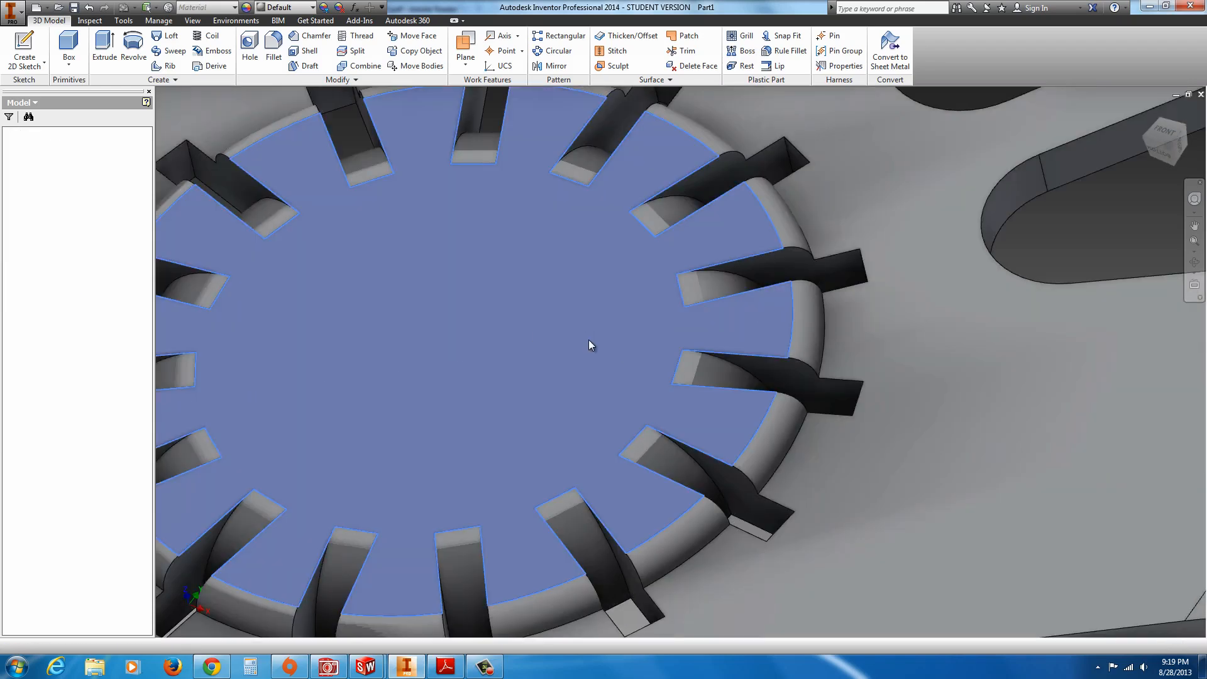
{"action": "scroll", "coordinate": [633, 406], "scroll_direction": "down", "scroll_amount": 3}
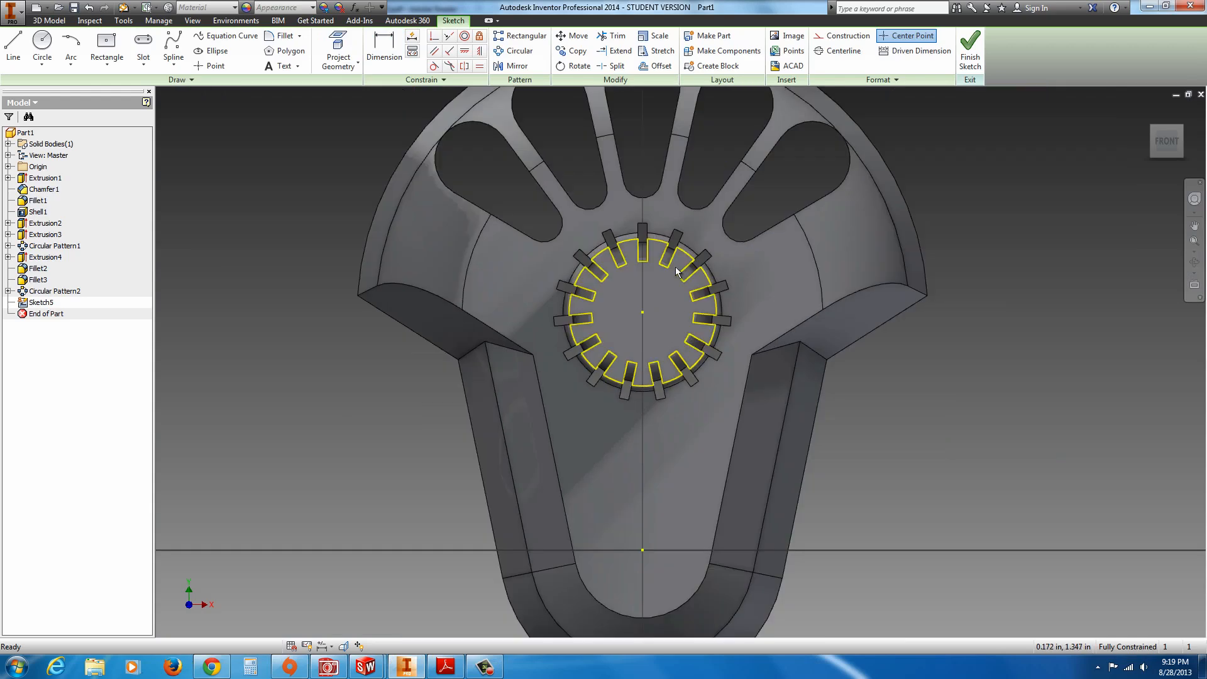
{"action": "scroll", "coordinate": [675, 266], "scroll_direction": "up", "scroll_amount": 6}
{"action": "left_click", "coordinate": [43, 40]}
{"action": "left_click", "coordinate": [560, 443]}
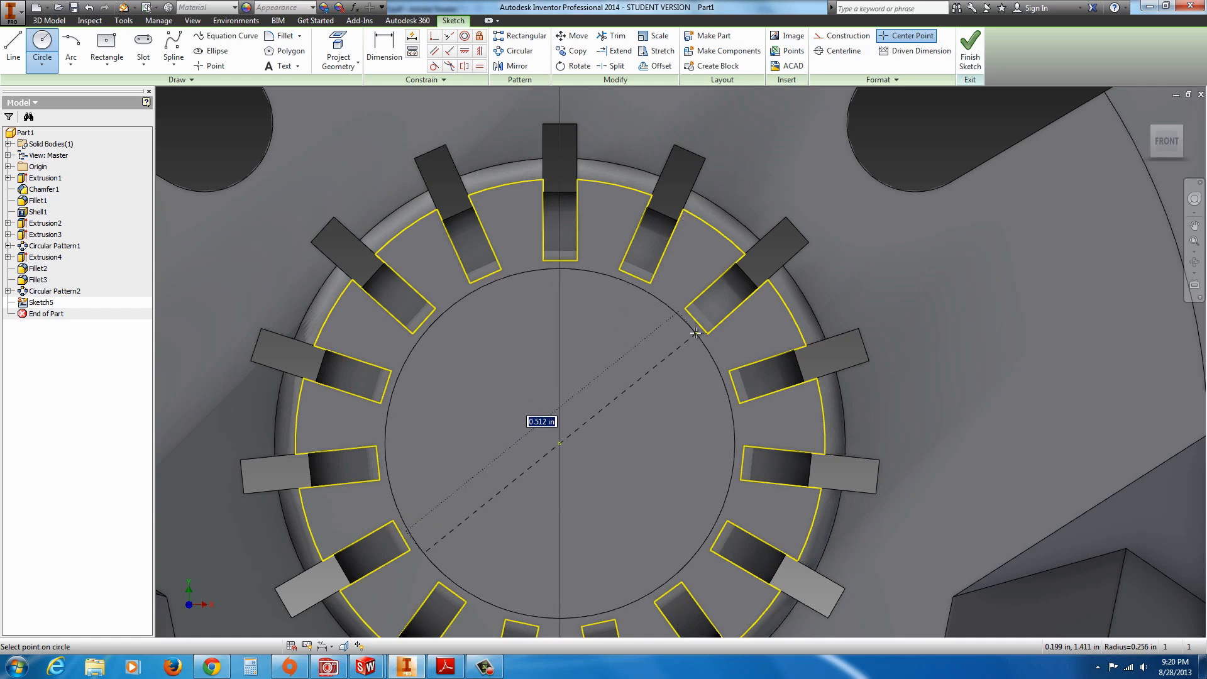
{"action": "type", "text": "0.5"}
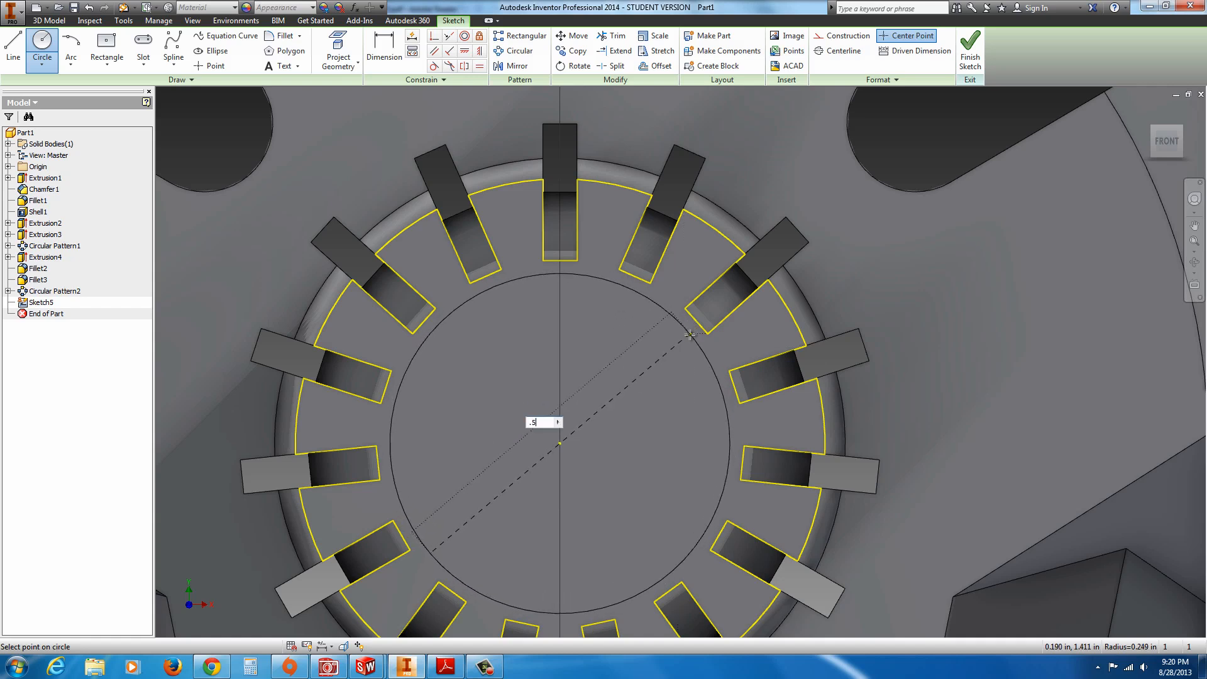
{"action": "key", "text": "Return"}
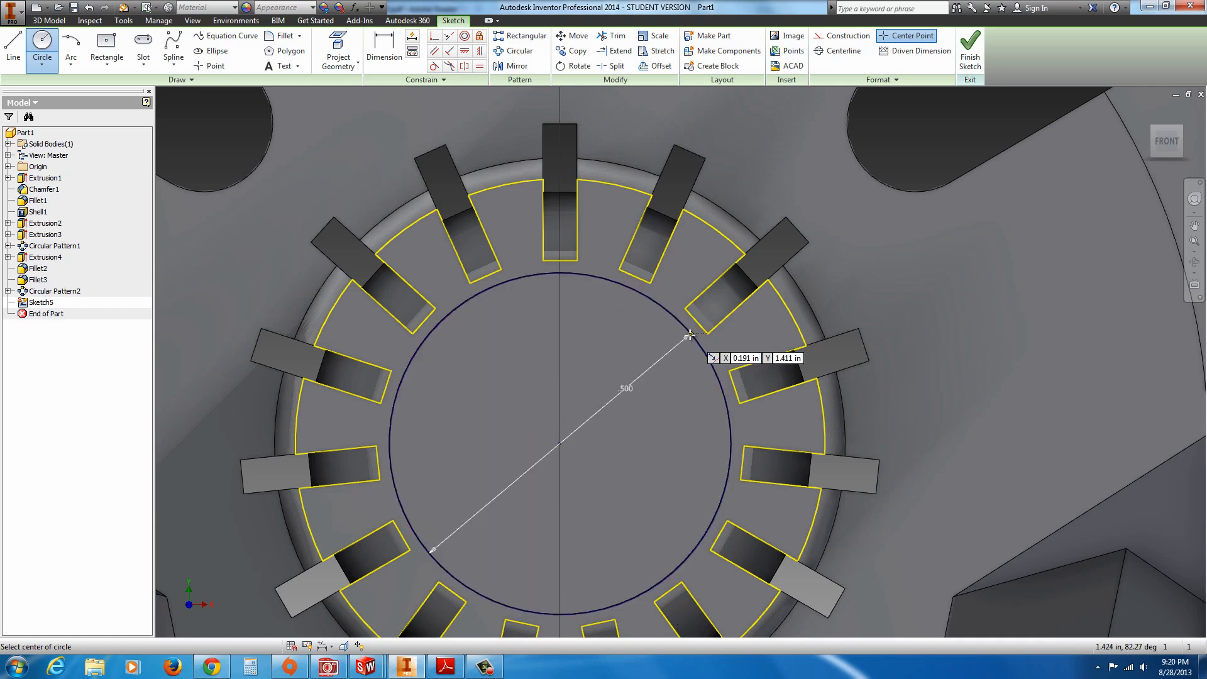
Draw an off-centre circle about 0.16 in in diameter inside the 0.5 in circle and finish the sketch.
{"action": "left_click", "coordinate": [614, 378]}
{"action": "type", "text": "0.16"}
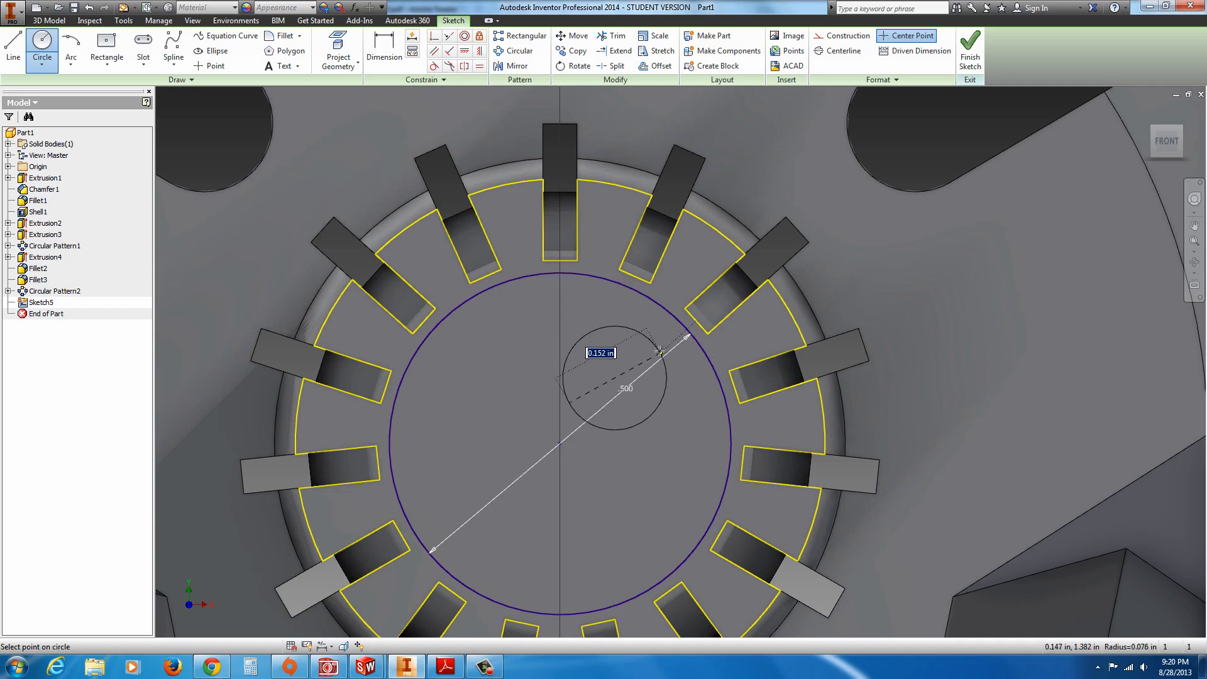
{"action": "key", "text": "Return"}
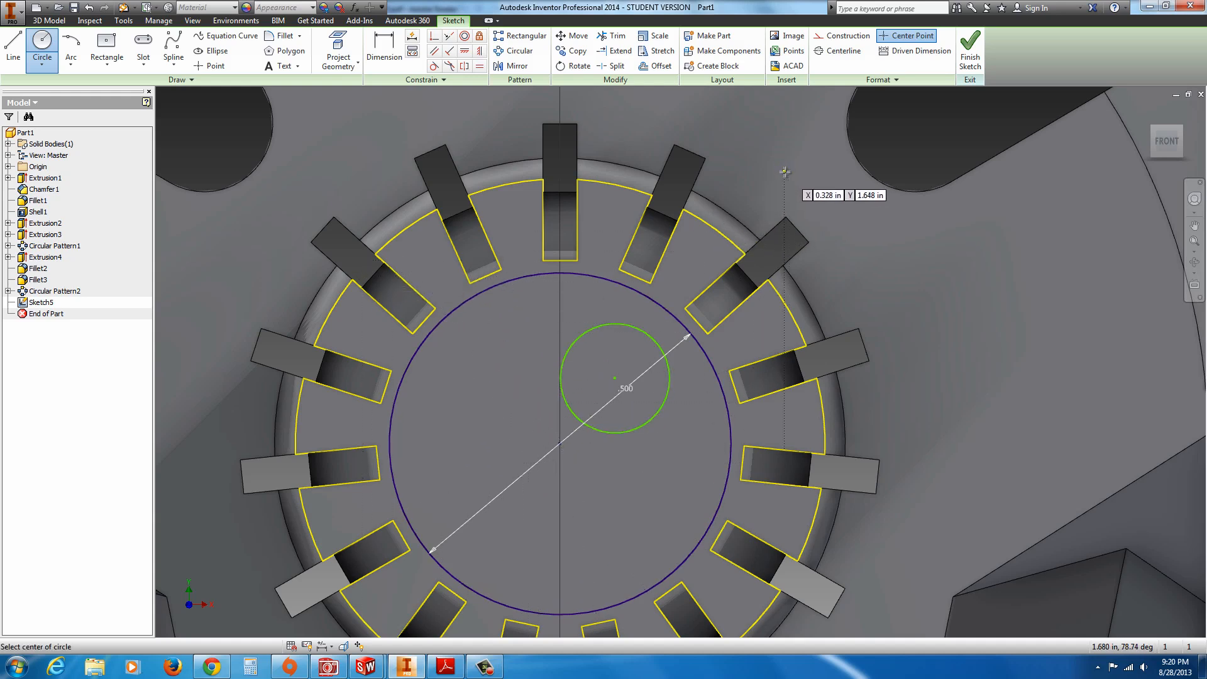
{"action": "left_click", "coordinate": [970, 48]}
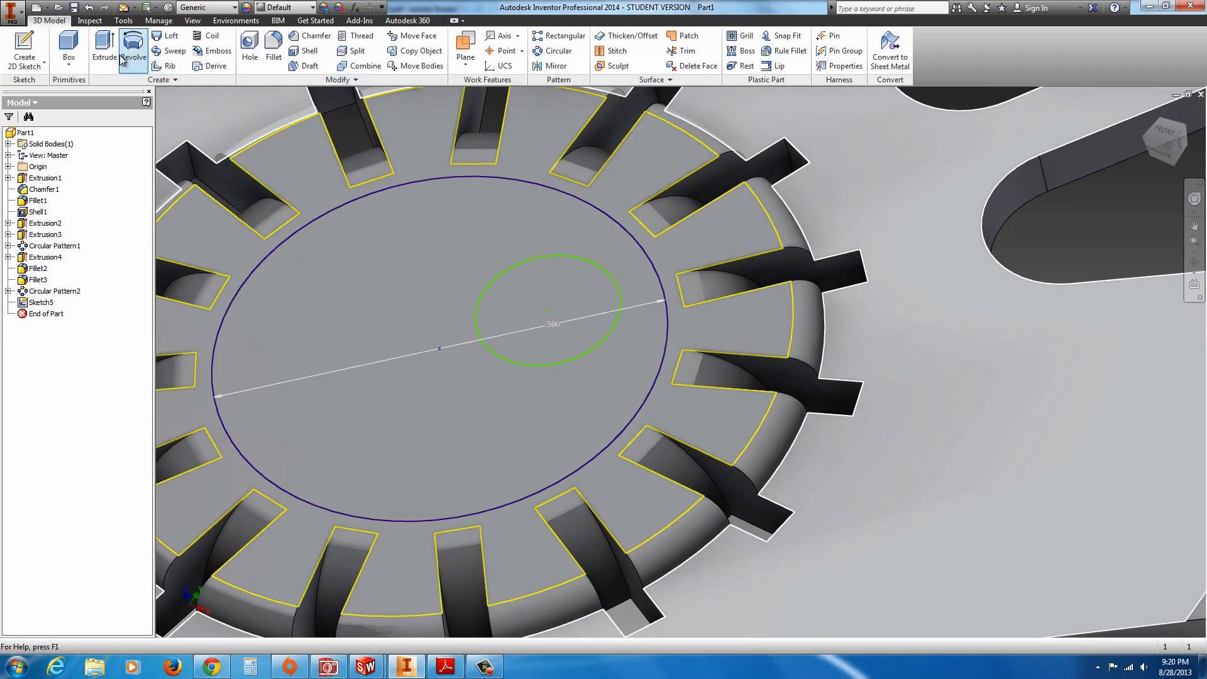
Extrude the area between the two circles as a cut 0.01 in deep into the disc.
{"action": "left_click", "coordinate": [114, 53]}
{"action": "left_click", "coordinate": [402, 293]}
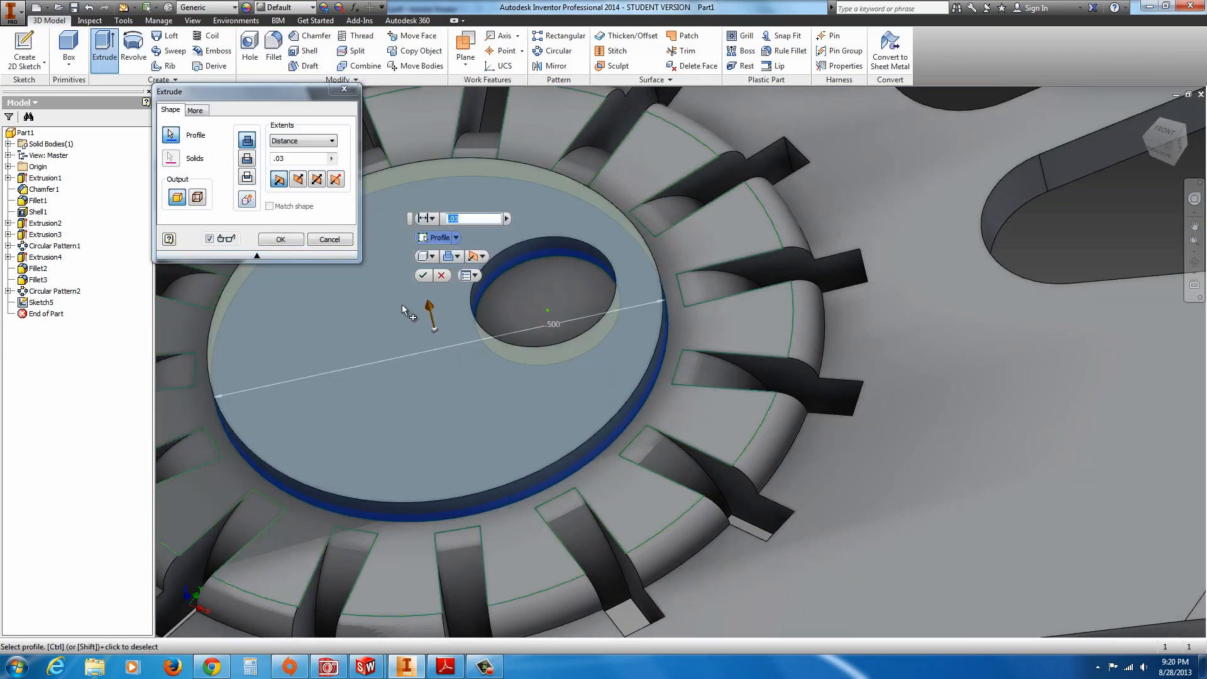
{"action": "double_click", "coordinate": [291, 160]}
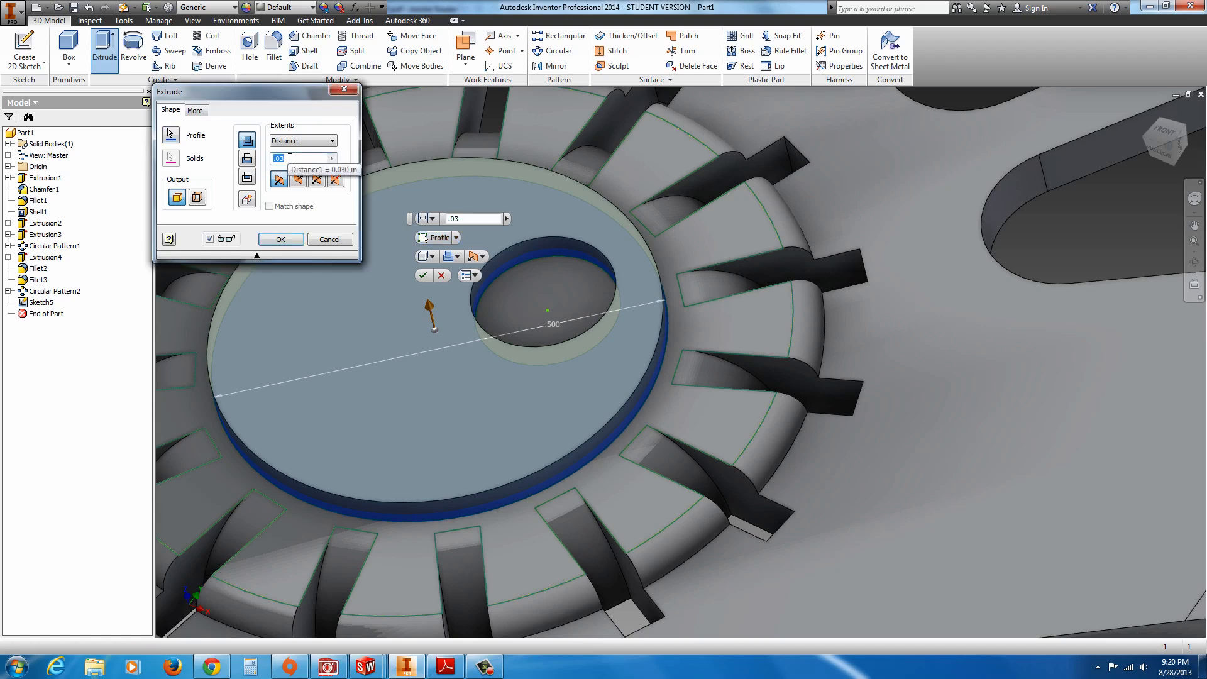
{"action": "type", "text": ".01"}
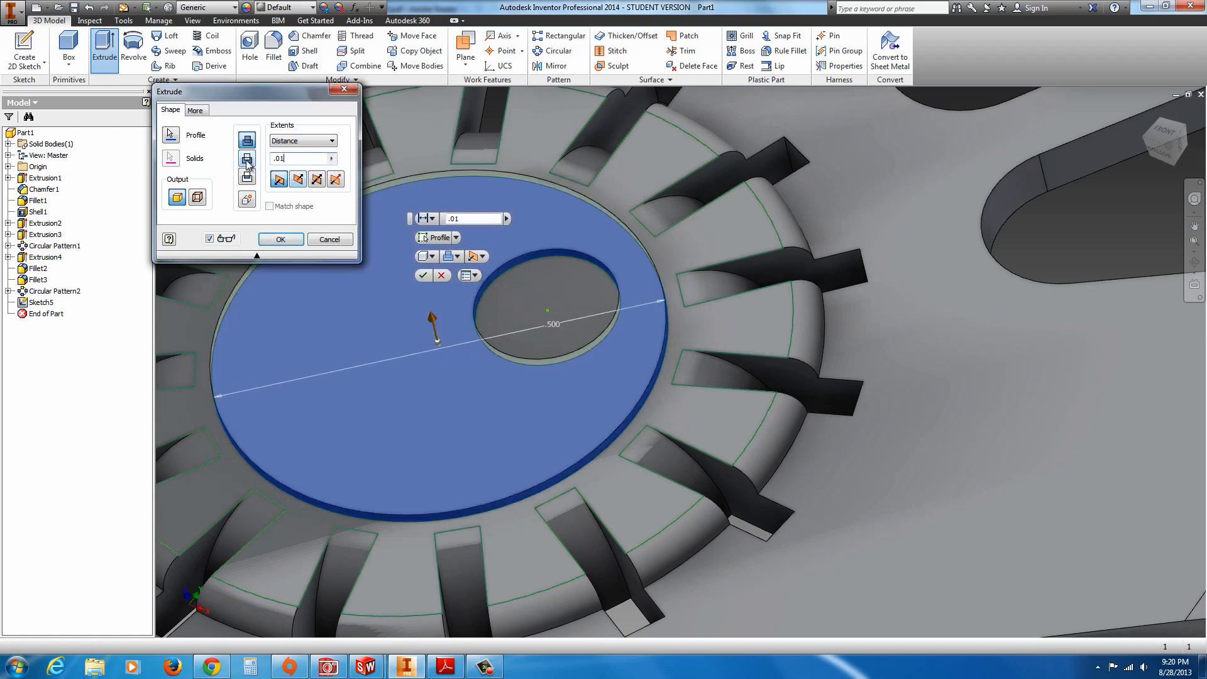
{"action": "left_click", "coordinate": [247, 160]}
{"action": "left_click", "coordinate": [298, 180]}
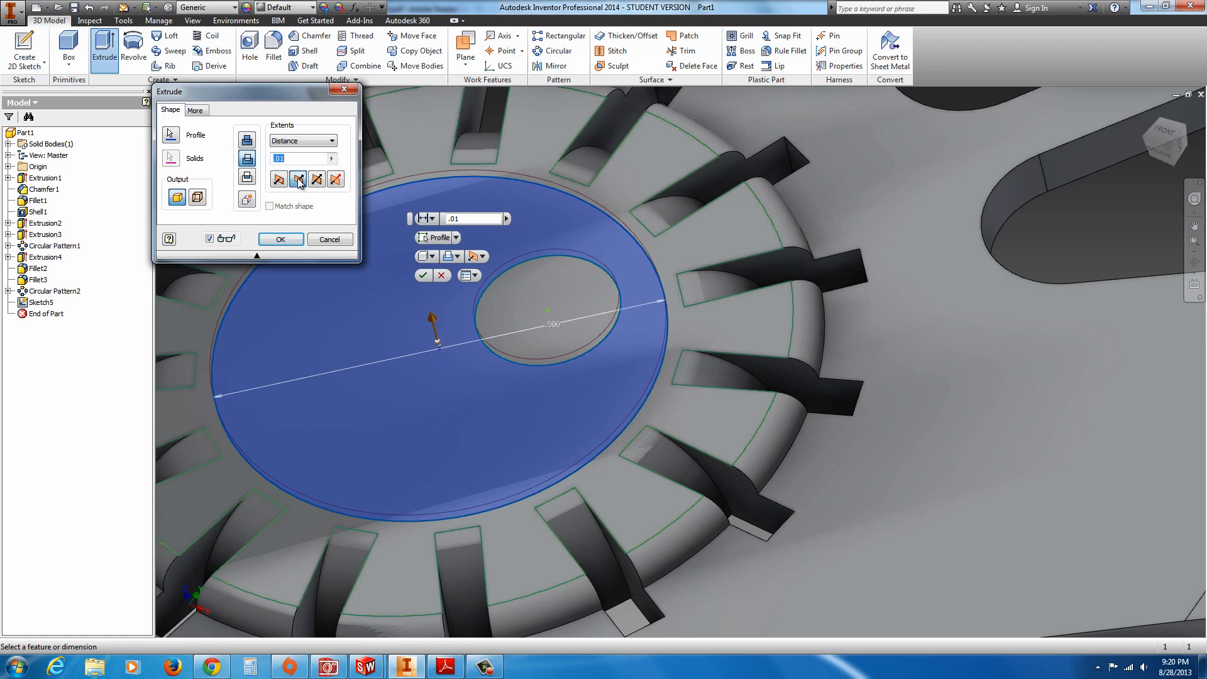
{"action": "left_click", "coordinate": [280, 239]}
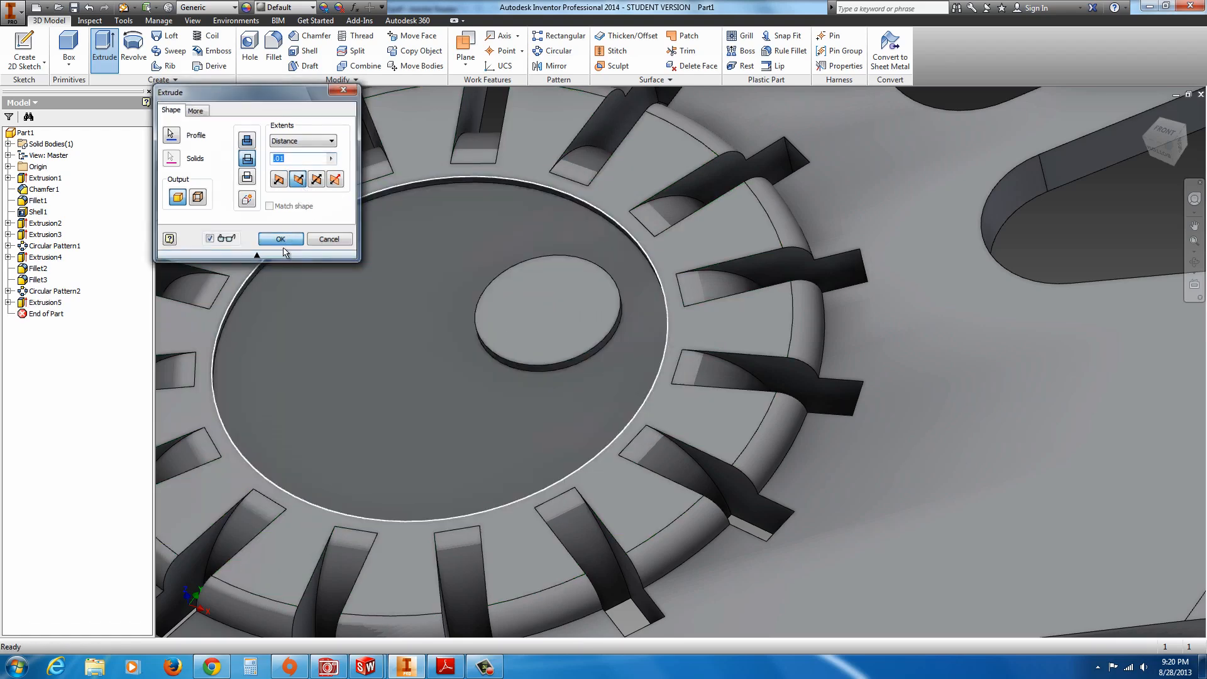
Create a sketch on the flat floor face inside the shelled cover.
{"action": "scroll", "coordinate": [427, 437], "scroll_direction": "up", "scroll_amount": 5}
{"action": "scroll", "coordinate": [378, 508], "scroll_direction": "up", "scroll_amount": 2}
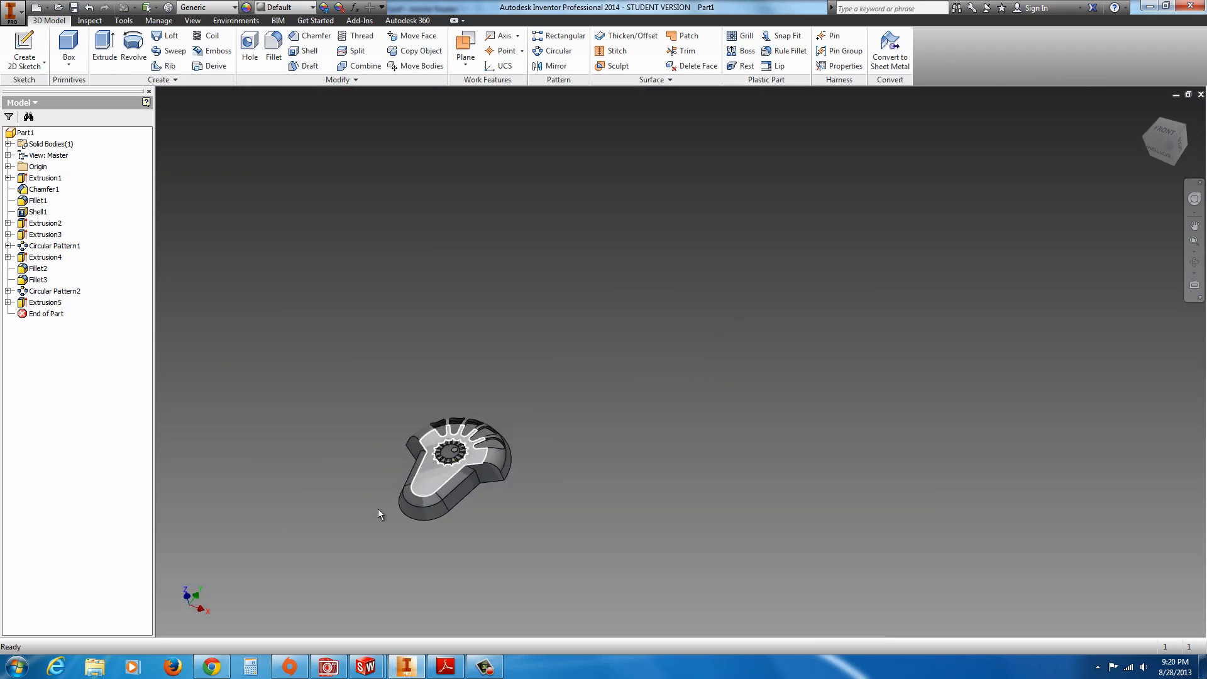
{"action": "scroll", "coordinate": [512, 444], "scroll_direction": "down", "scroll_amount": 4}
{"action": "middle_click_drag", "start_coordinate": [586, 396], "coordinate": [356, 295], "text": "shift"}
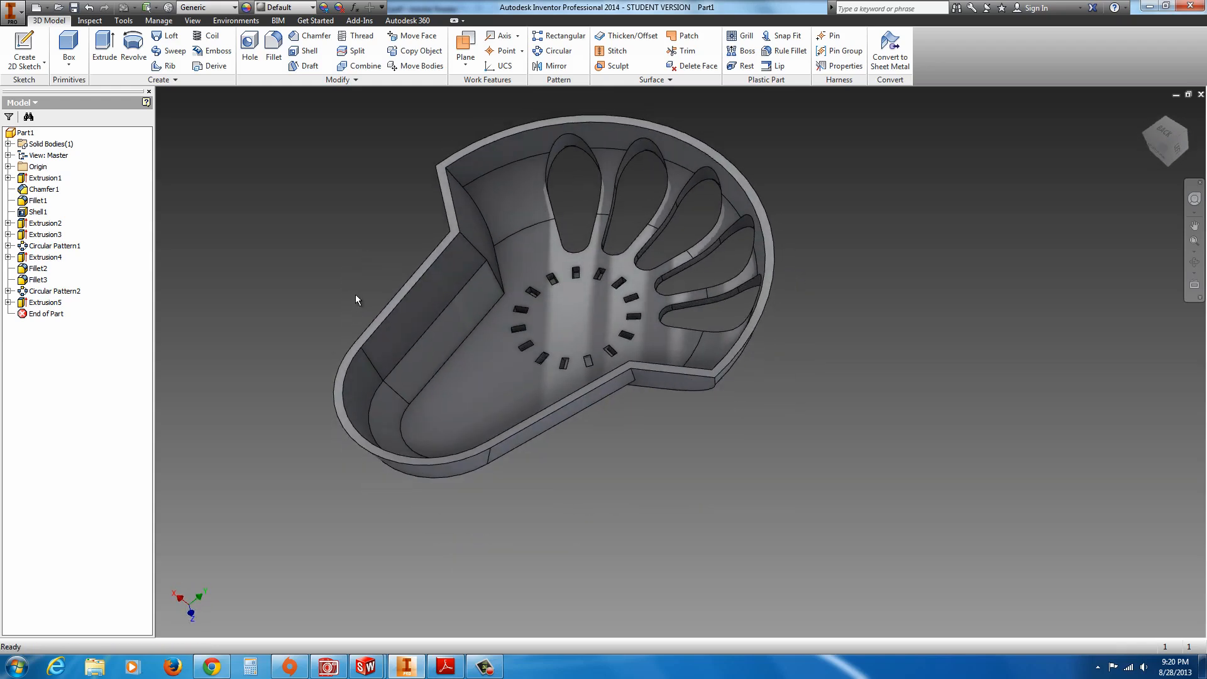
{"action": "left_click", "coordinate": [497, 367]}
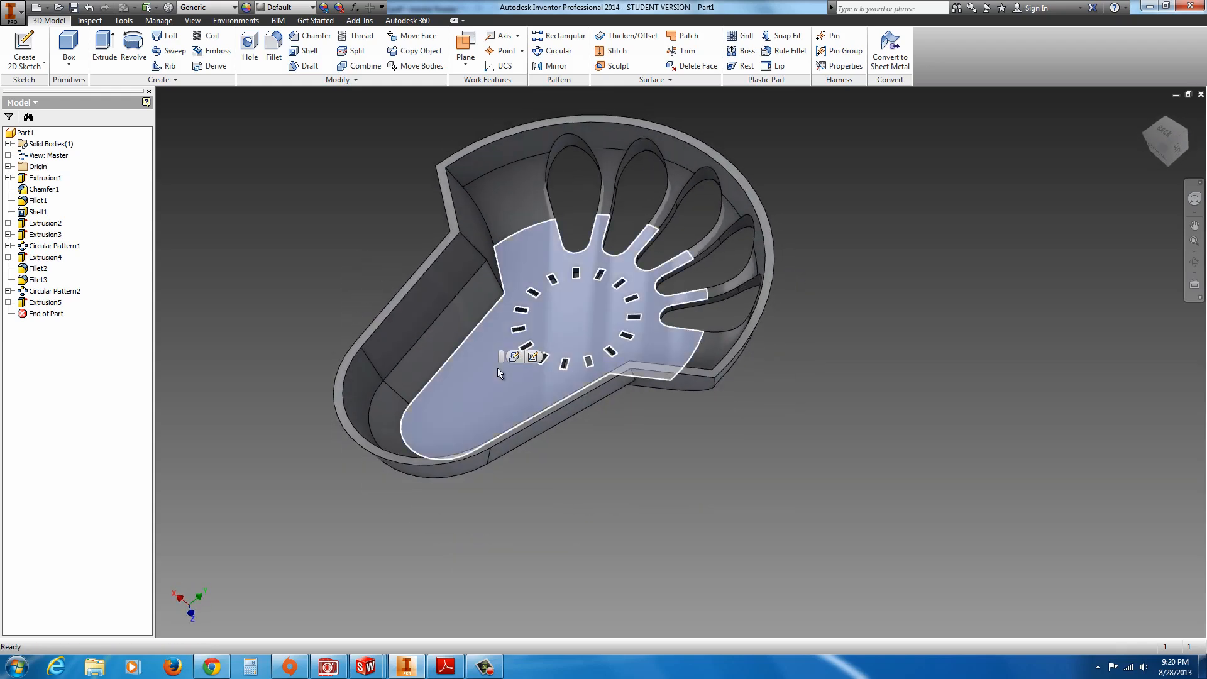
{"action": "left_click", "coordinate": [533, 358]}
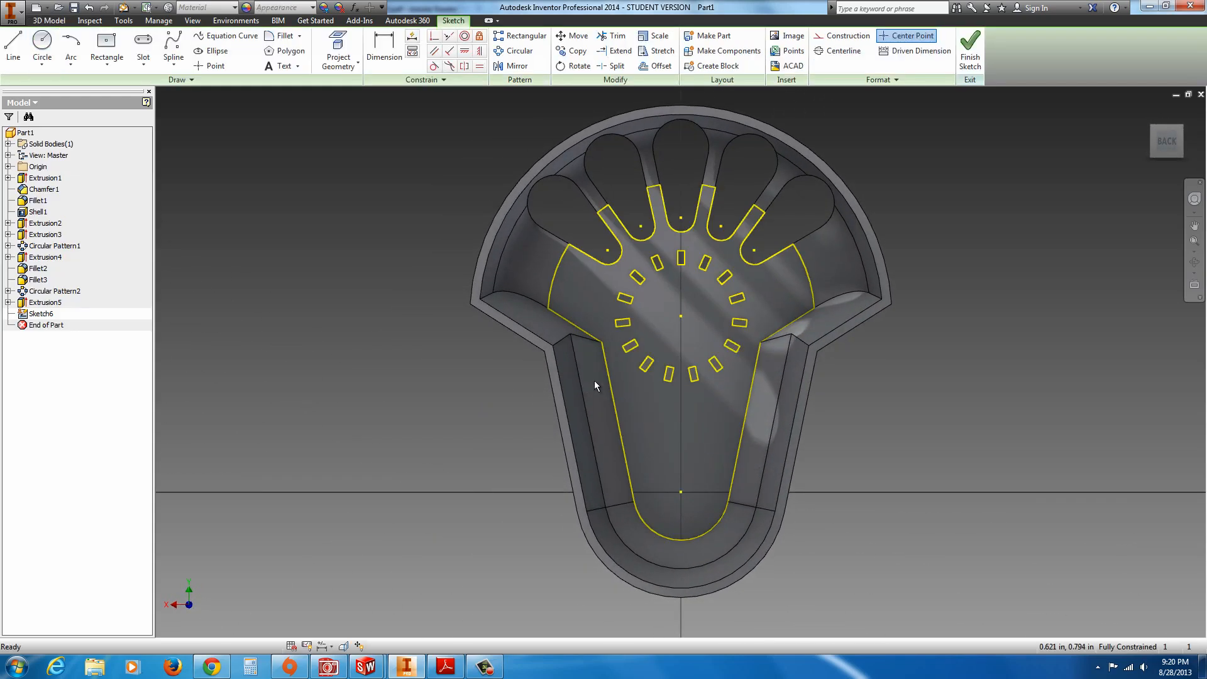
Draw a vertical centreline about 2.23 in long from the sketch origin up through the ring of slots, and turn centreline format off.
{"action": "left_click", "coordinate": [13, 47]}
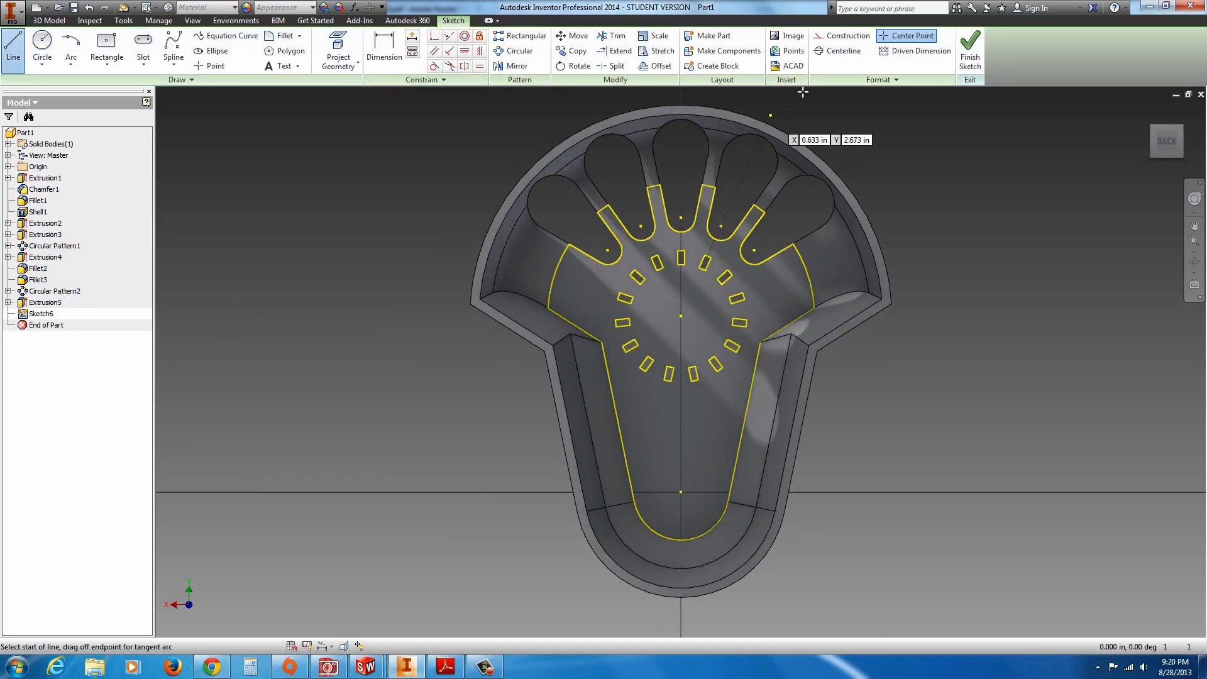
{"action": "left_click", "coordinate": [835, 58]}
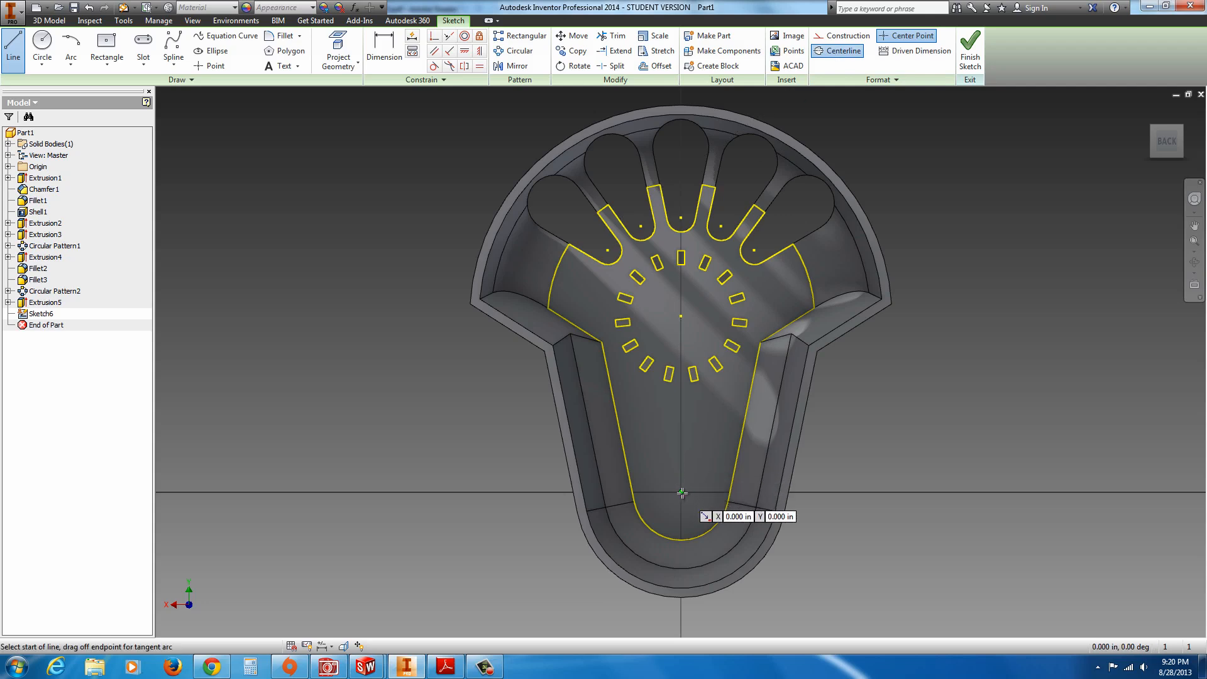
{"action": "left_click", "coordinate": [681, 492]}
{"action": "left_click", "coordinate": [681, 179]}
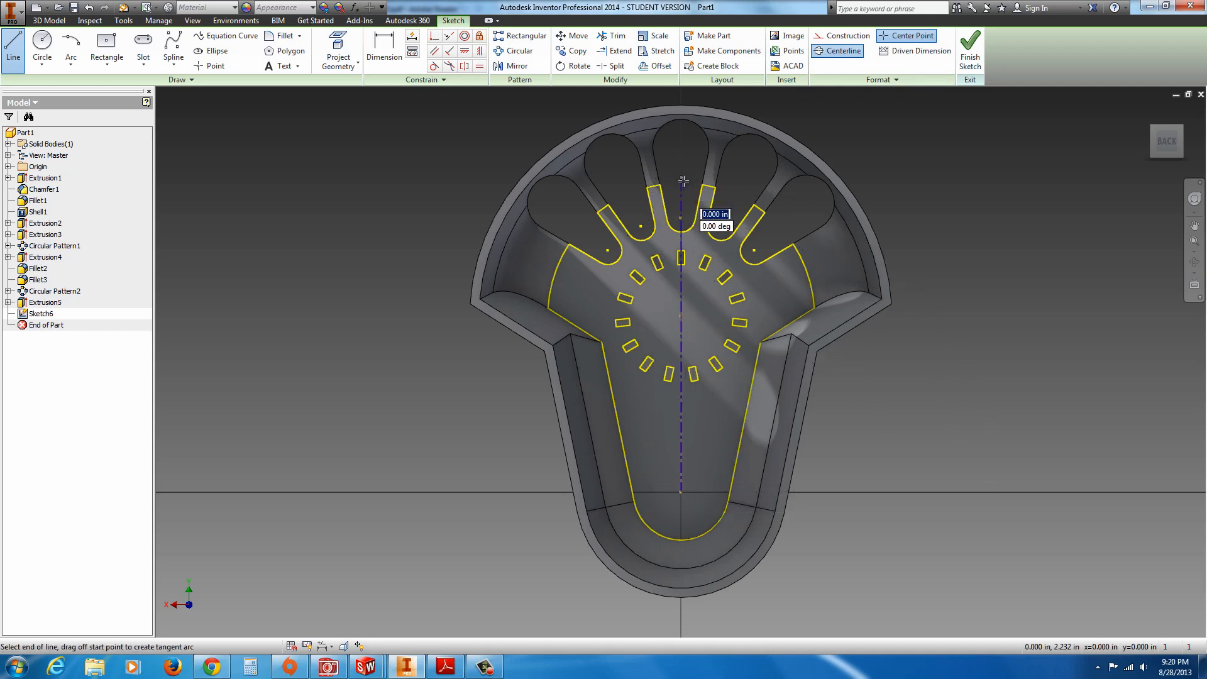
{"action": "key", "text": "Escape"}
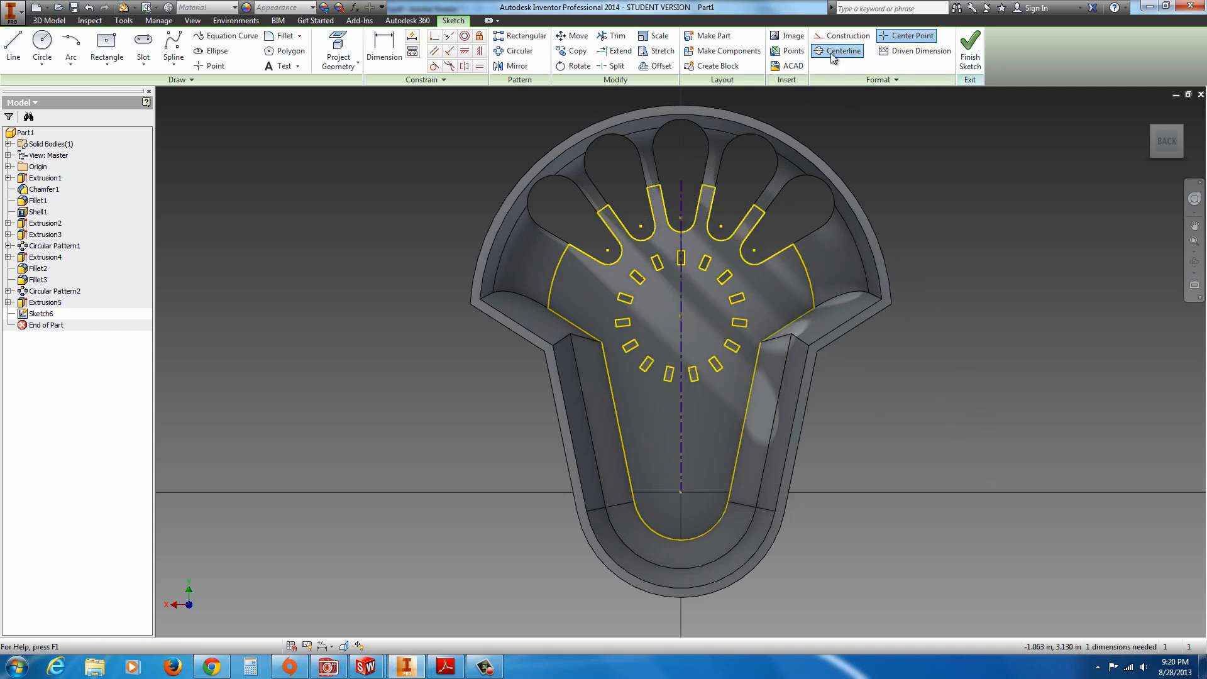
{"action": "left_click", "coordinate": [836, 52]}
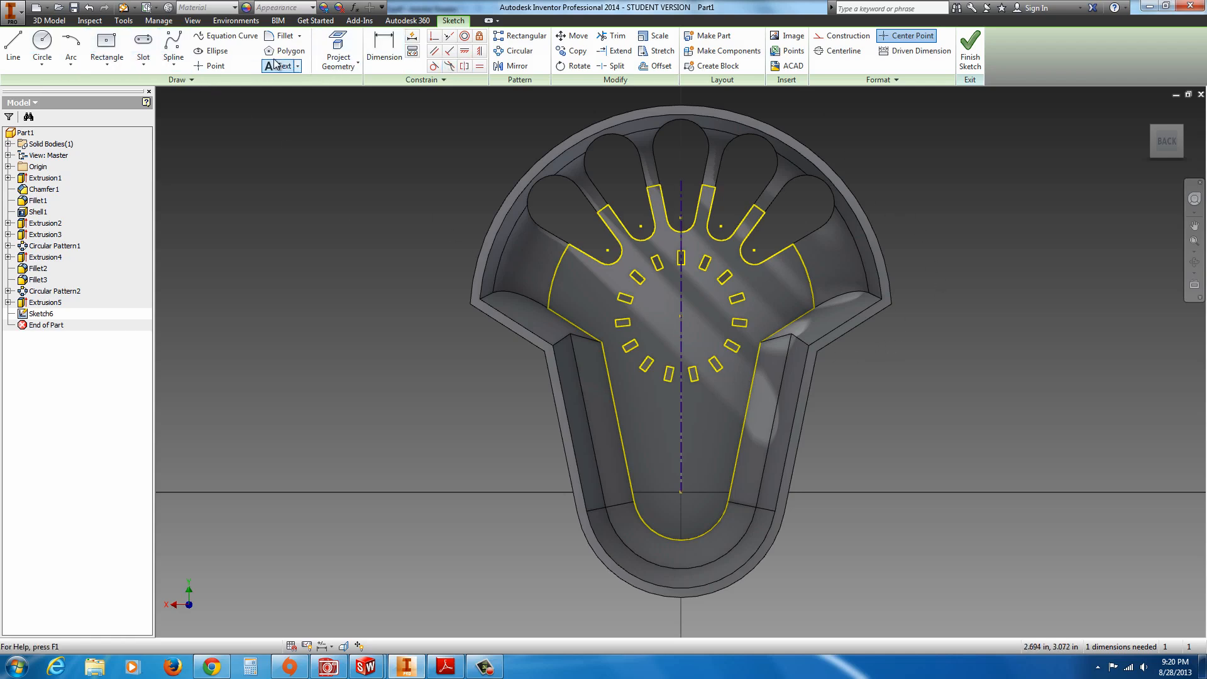
Draw a circle about 0.18 in in diameter between the ring of slots and the cover's side wall.
{"action": "left_click", "coordinate": [42, 45]}
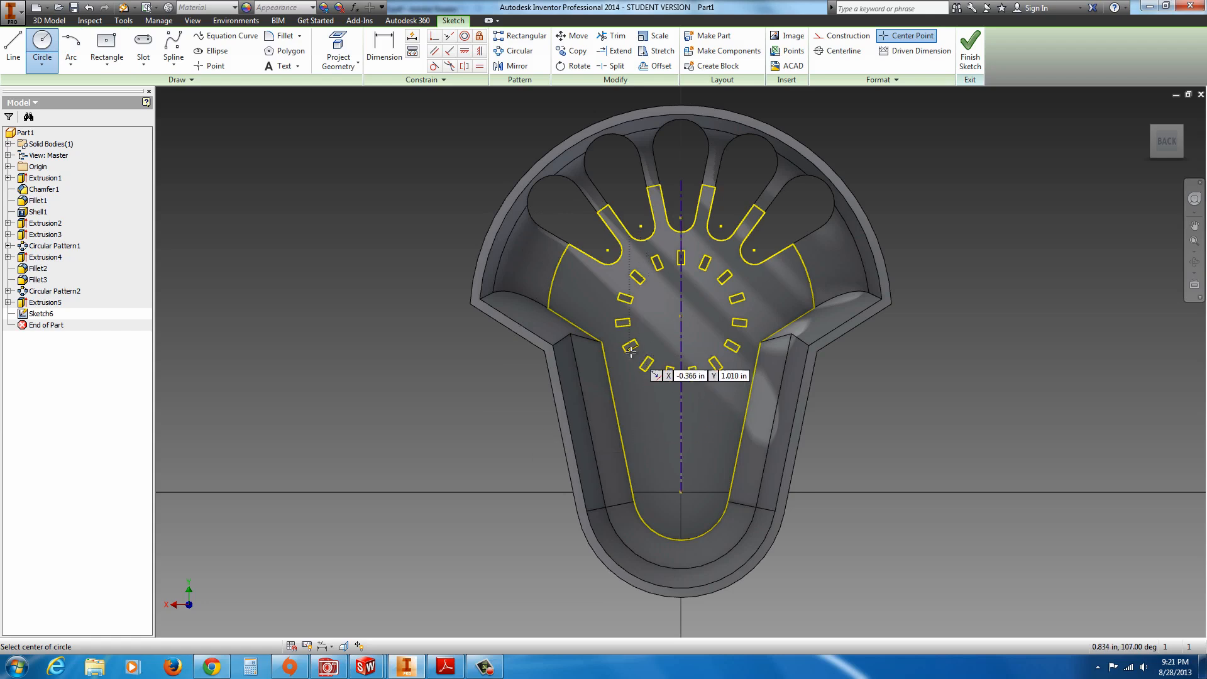
{"action": "left_click", "coordinate": [584, 307]}
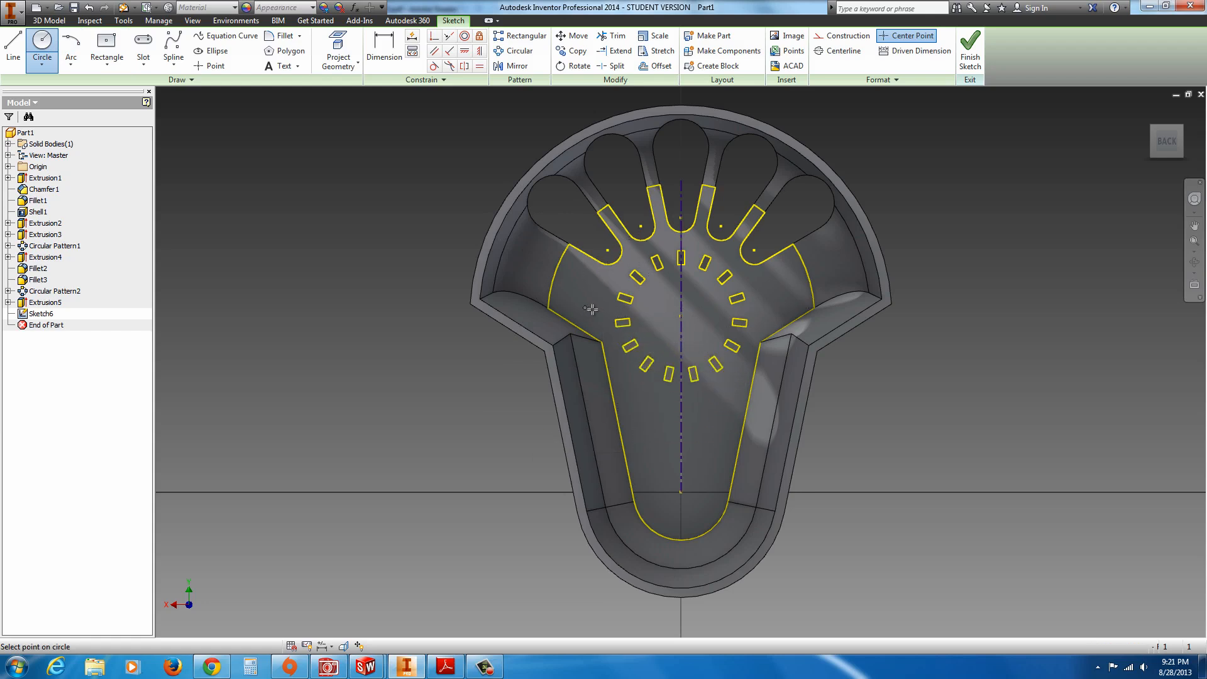
{"action": "left_click", "coordinate": [597, 308]}
Consult the rear-view boss dimensions in the Adobe Reader drawing and draw a second small circle centred on the Inventor sketch origin.
{"action": "left_click", "coordinate": [438, 670]}
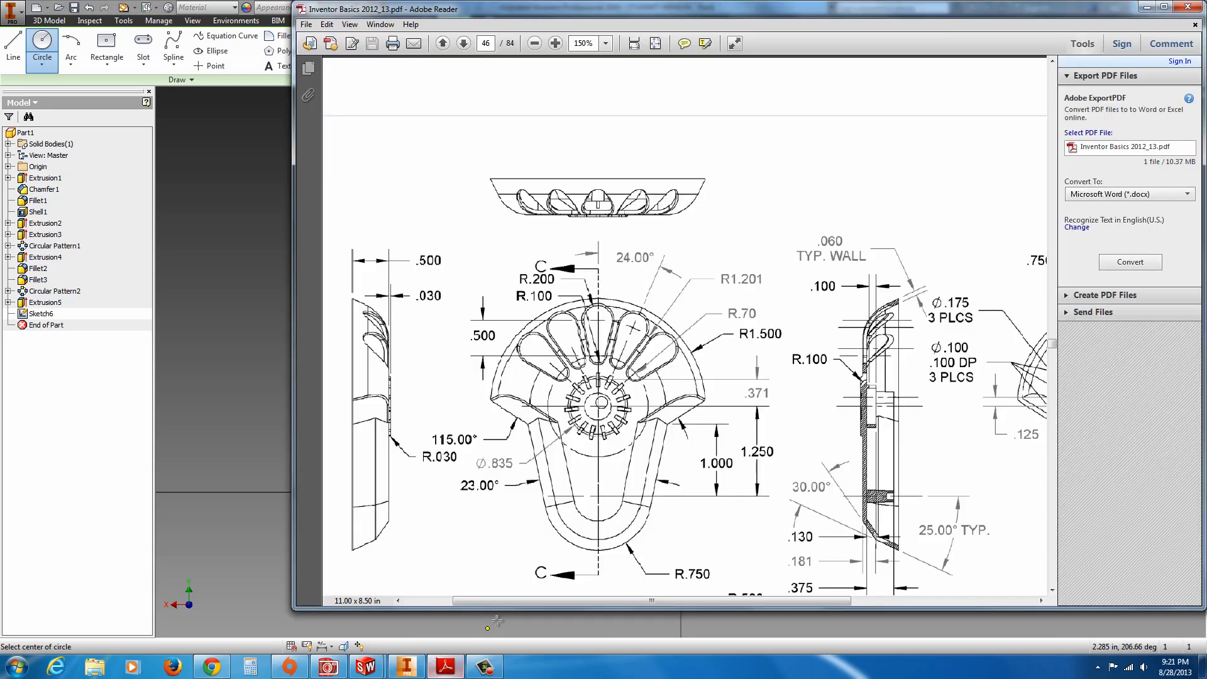
{"action": "left_click_drag", "start_coordinate": [565, 602], "coordinate": [765, 605]}
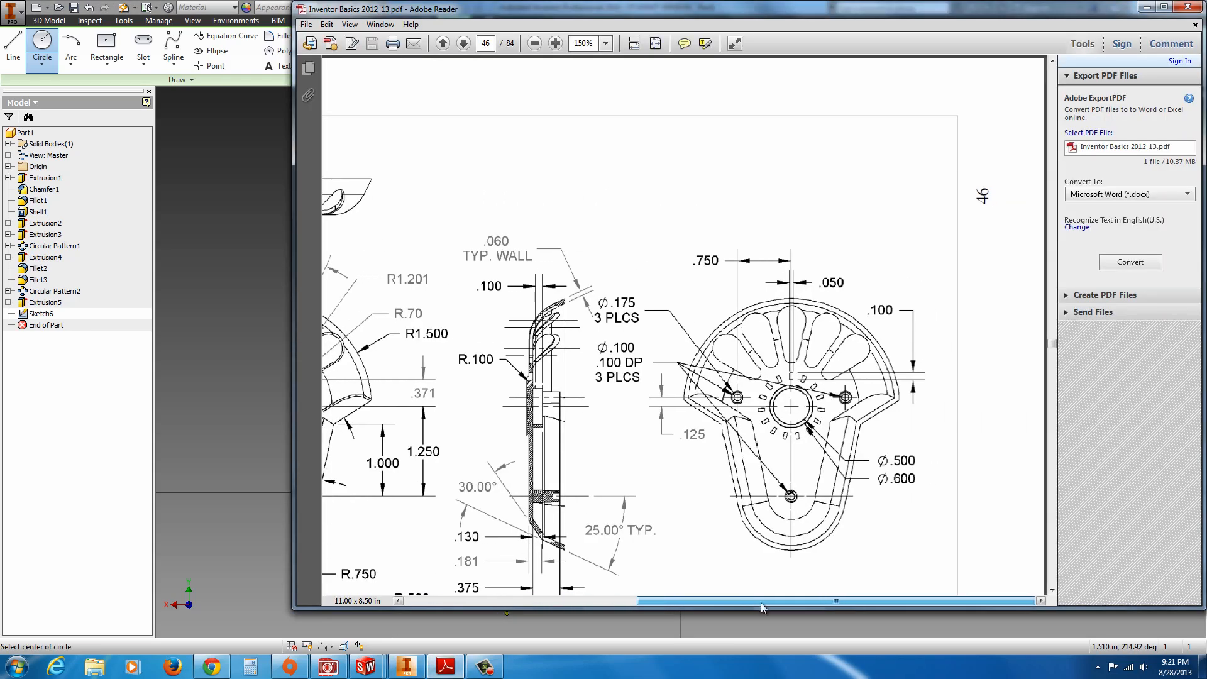
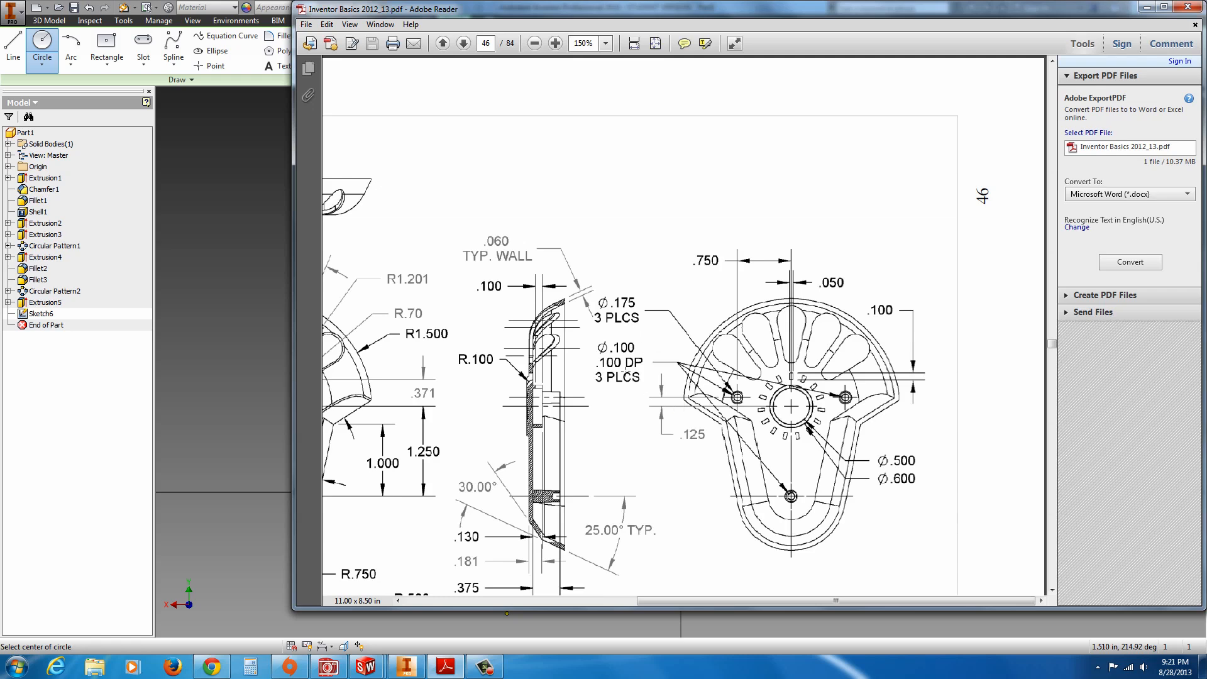
{"action": "left_click_drag", "start_coordinate": [734, 601], "coordinate": [713, 603]}
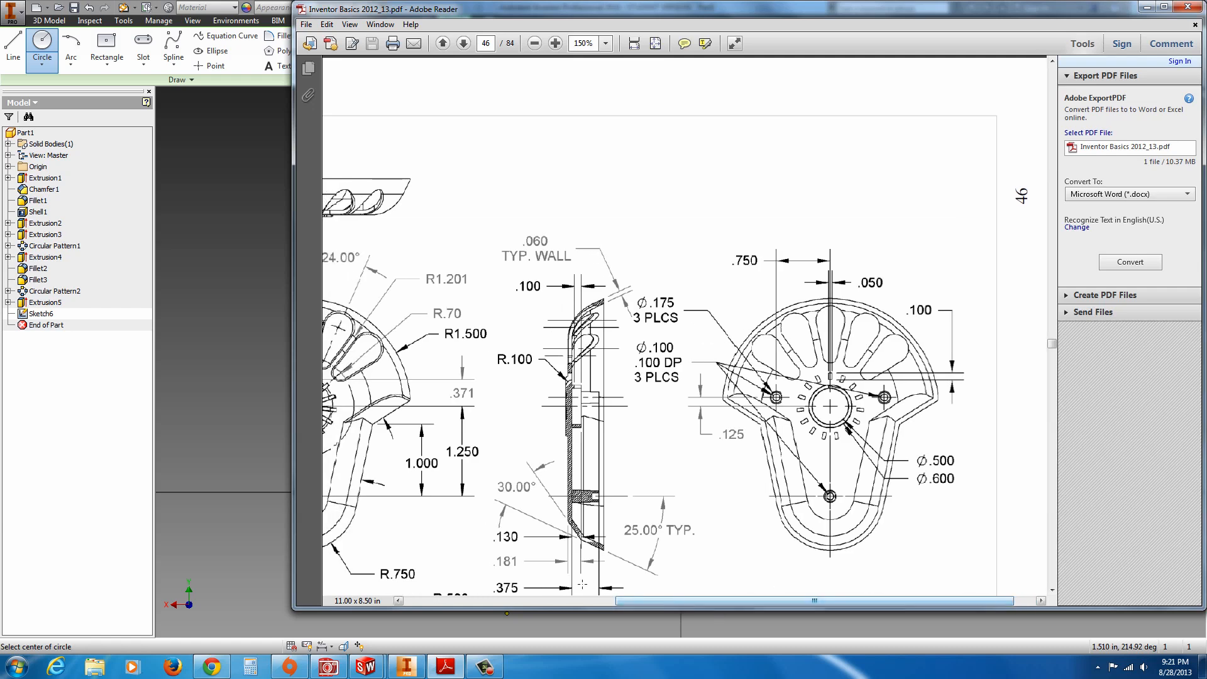
{"action": "left_click", "coordinate": [112, 448]}
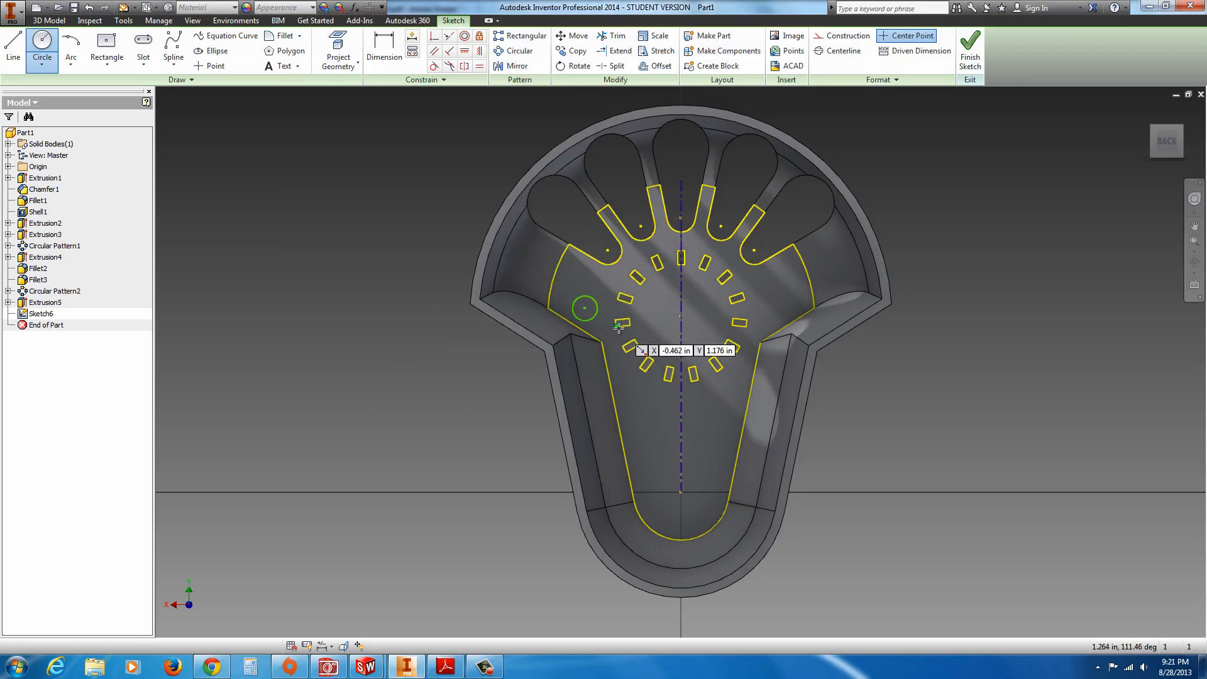
{"action": "left_click", "coordinate": [680, 493]}
{"action": "left_click", "coordinate": [691, 486]}
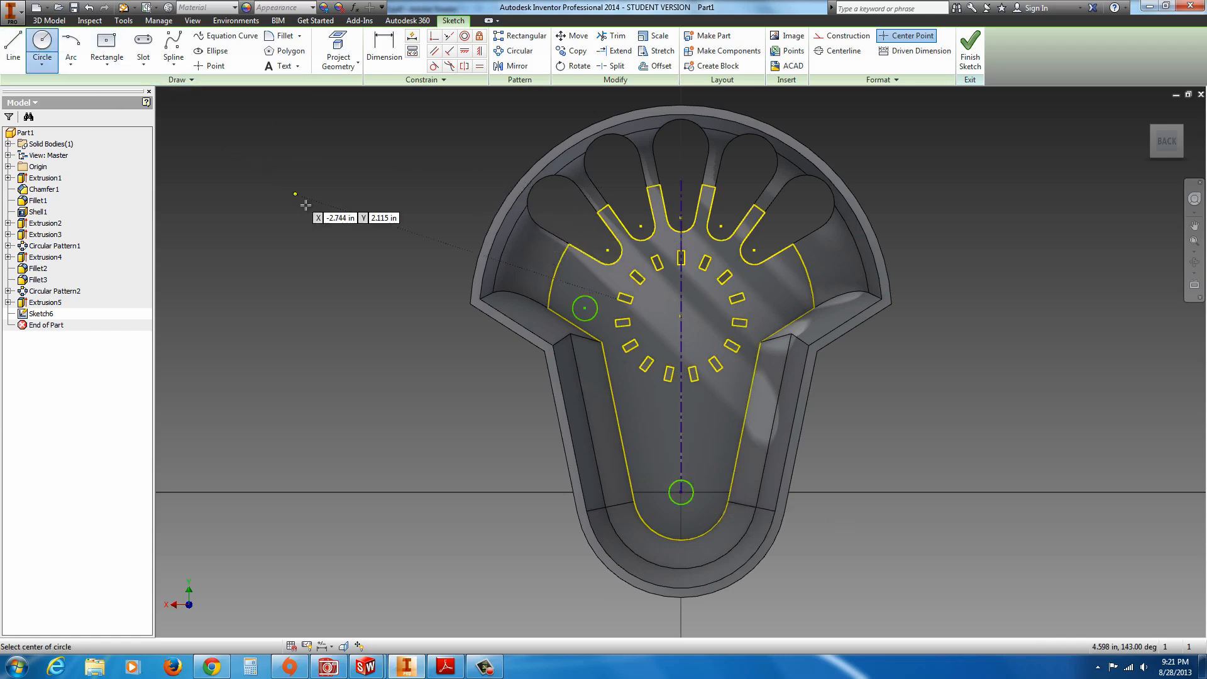
{"action": "key", "text": "Escape"}
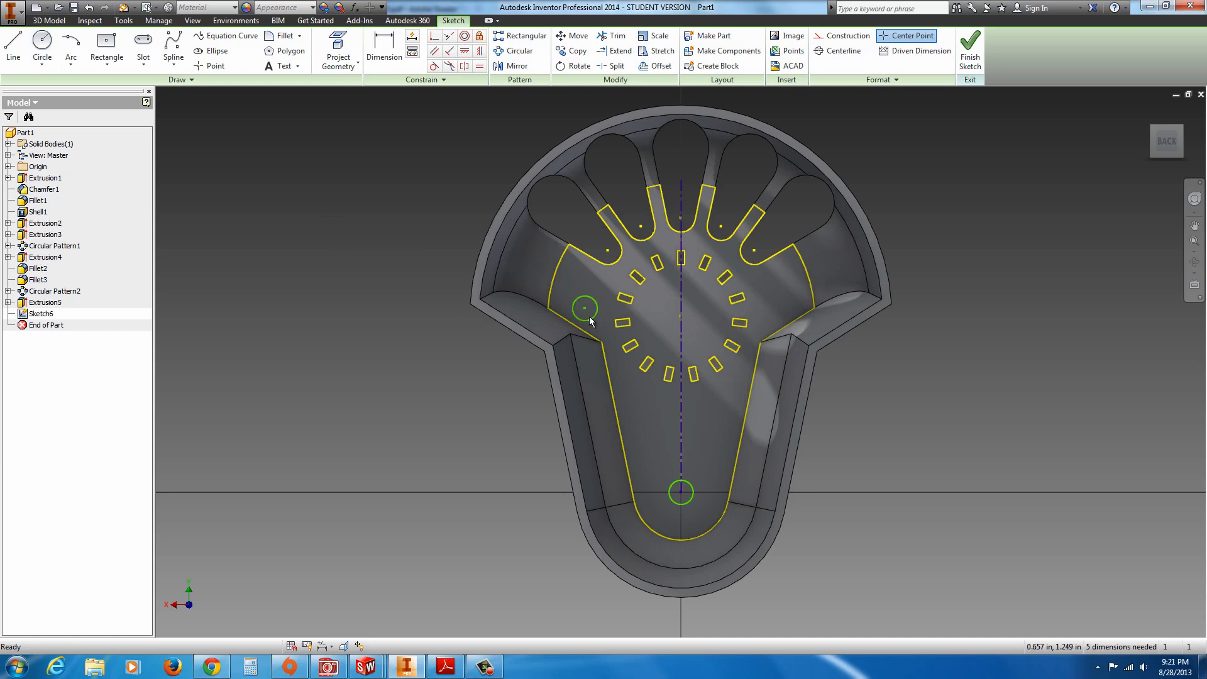
Mirror the circle beside the slot ring about the vertical centreline.
{"action": "left_click", "coordinate": [512, 65]}
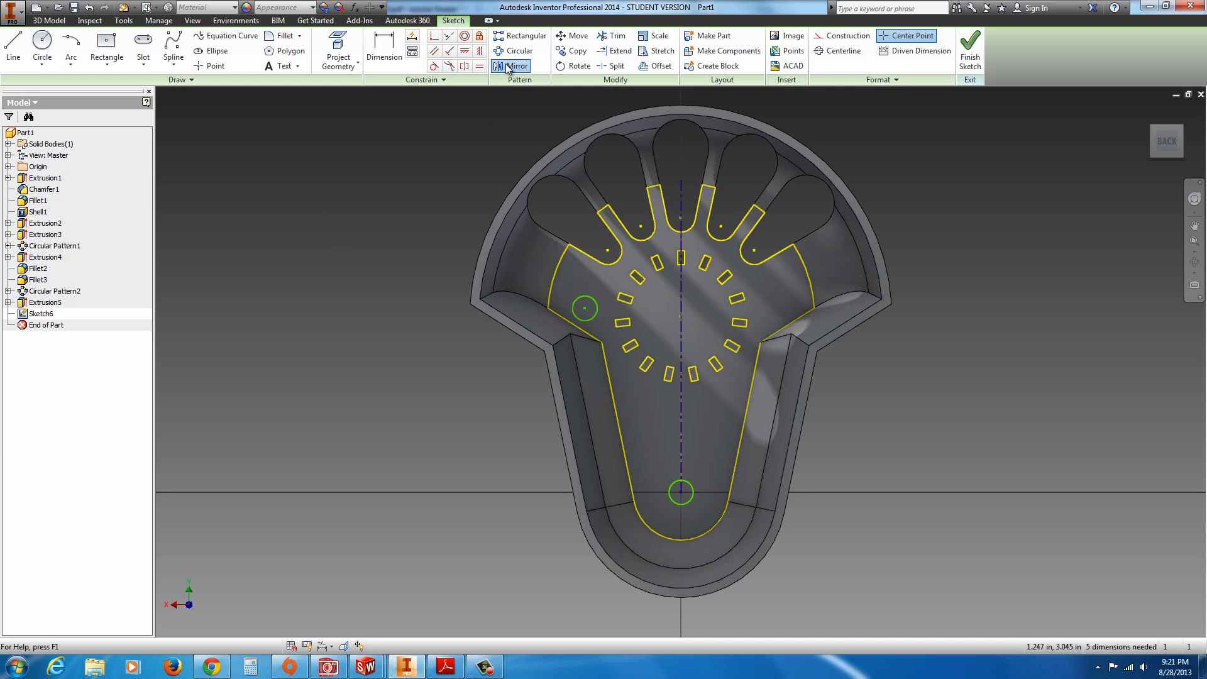
{"action": "left_click", "coordinate": [591, 322]}
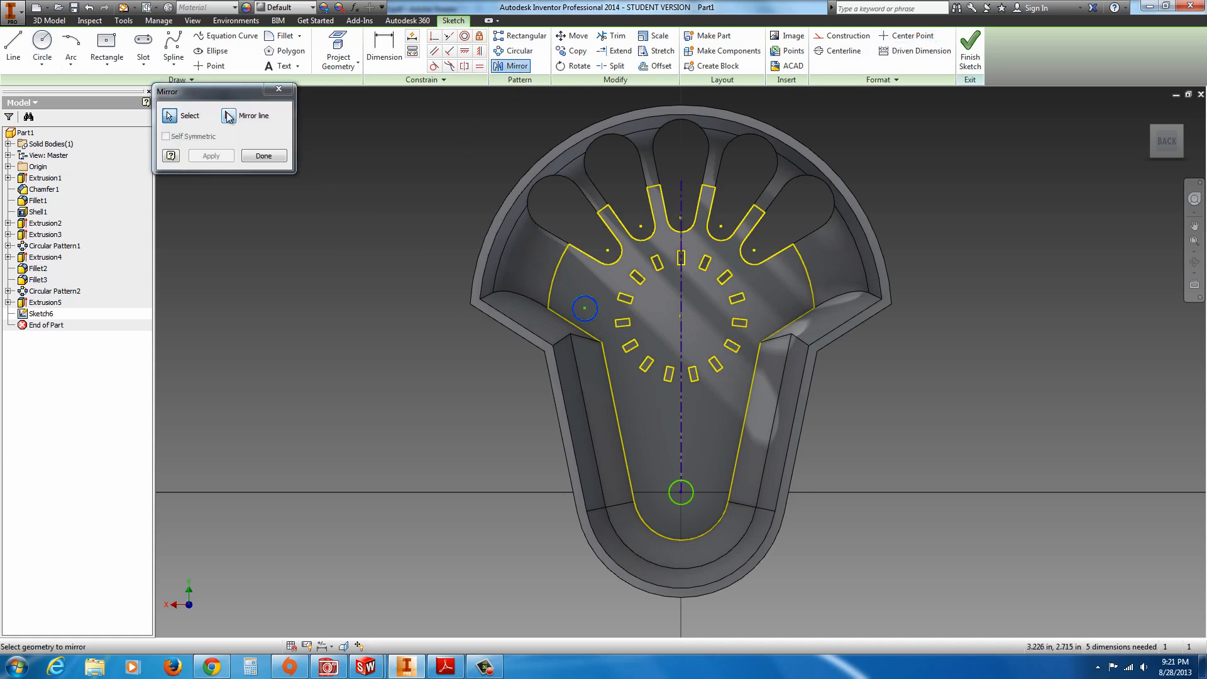
{"action": "left_click", "coordinate": [682, 341]}
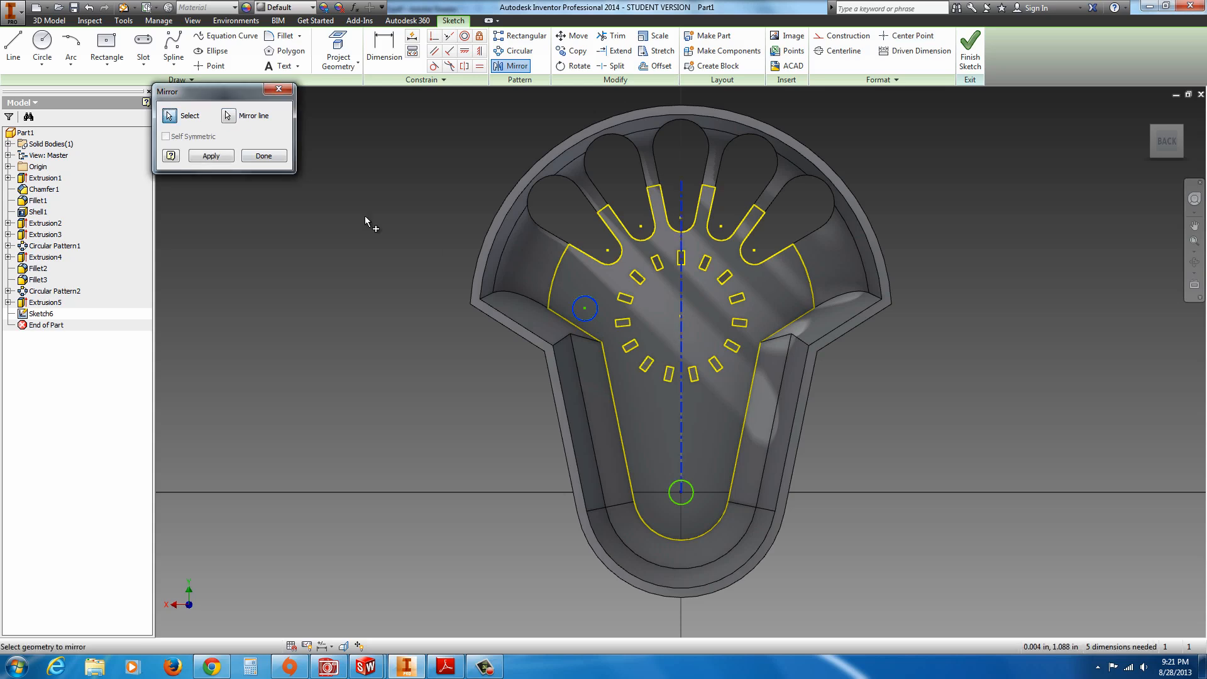
{"action": "left_click", "coordinate": [210, 155]}
{"action": "left_click", "coordinate": [264, 156]}
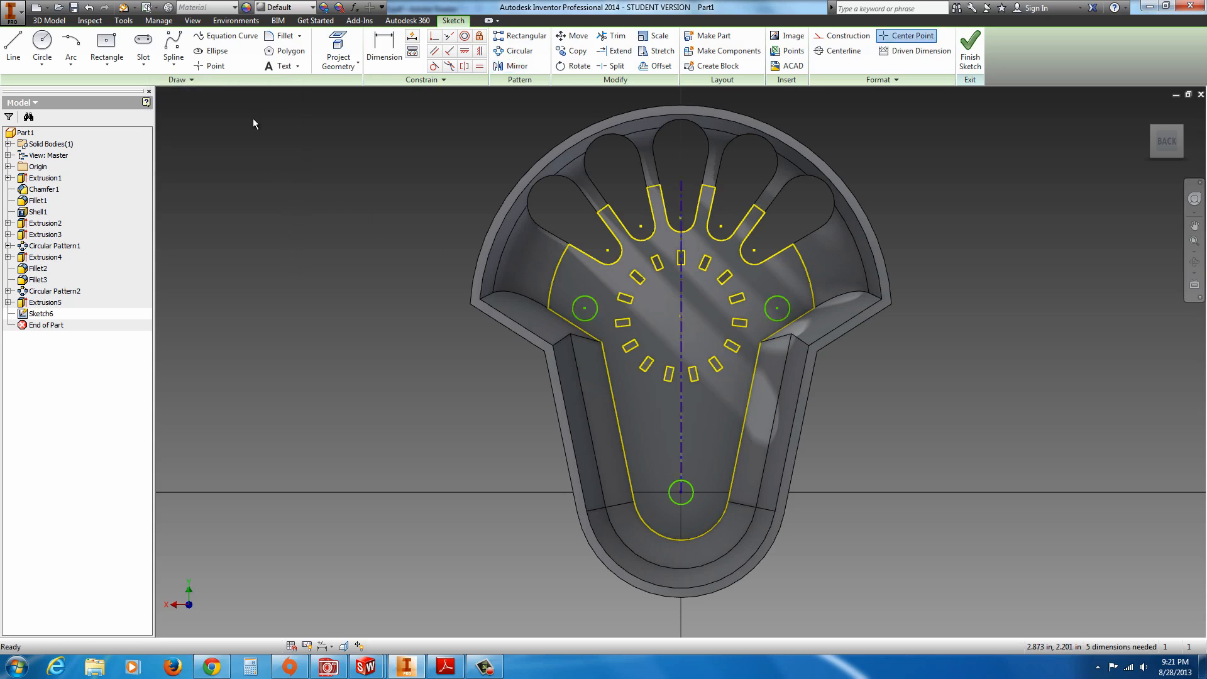
Dimension the original side circle's diameter as 0.175 in.
{"action": "left_click", "coordinate": [381, 47]}
{"action": "left_click", "coordinate": [577, 302]}
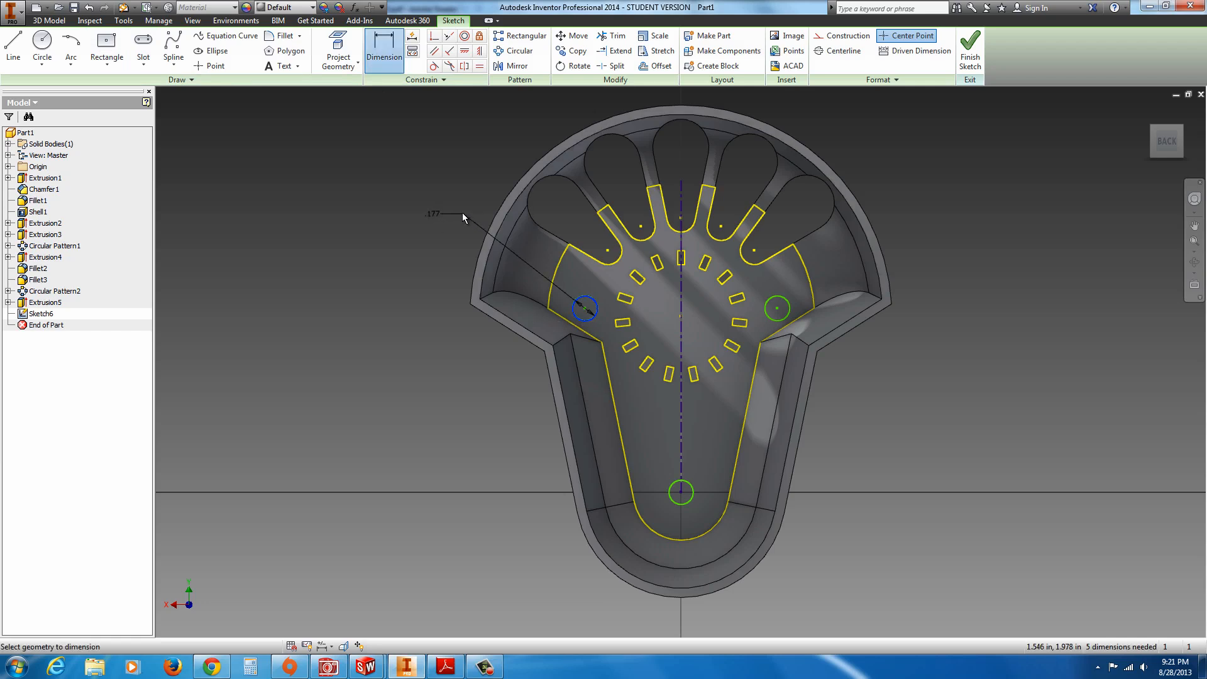
{"action": "left_click", "coordinate": [461, 211]}
{"action": "type", "text": ".1"}
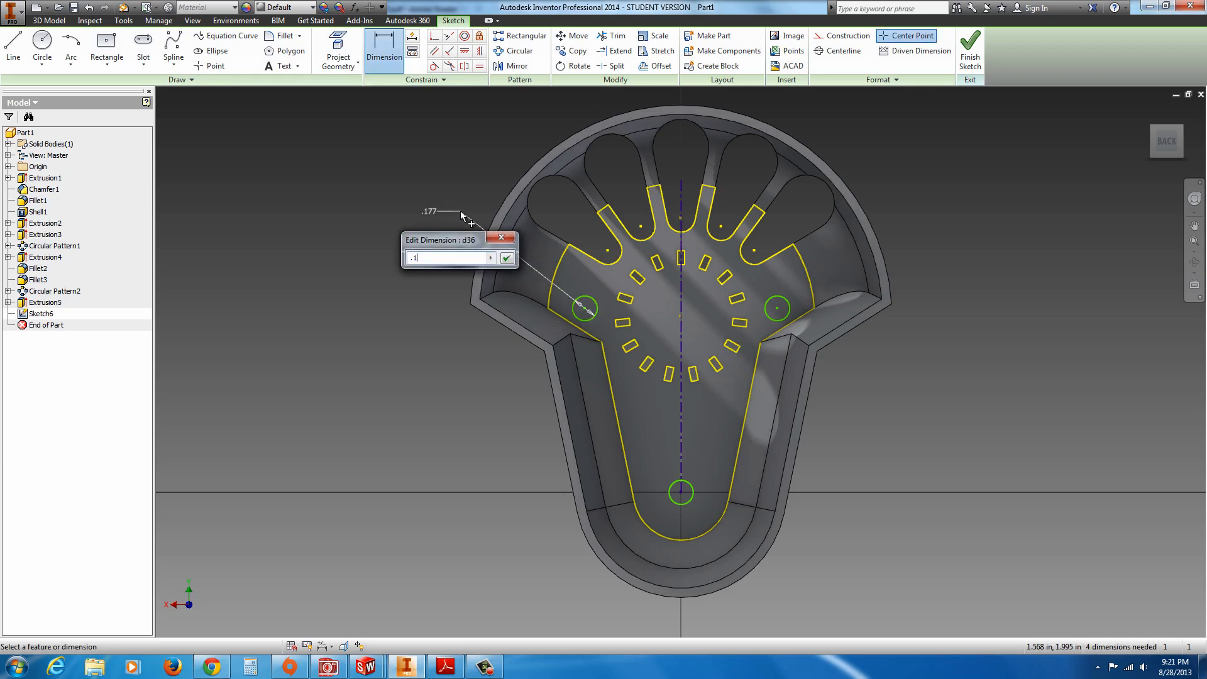
{"action": "type", "text": "75"}
{"action": "key", "text": "Return"}
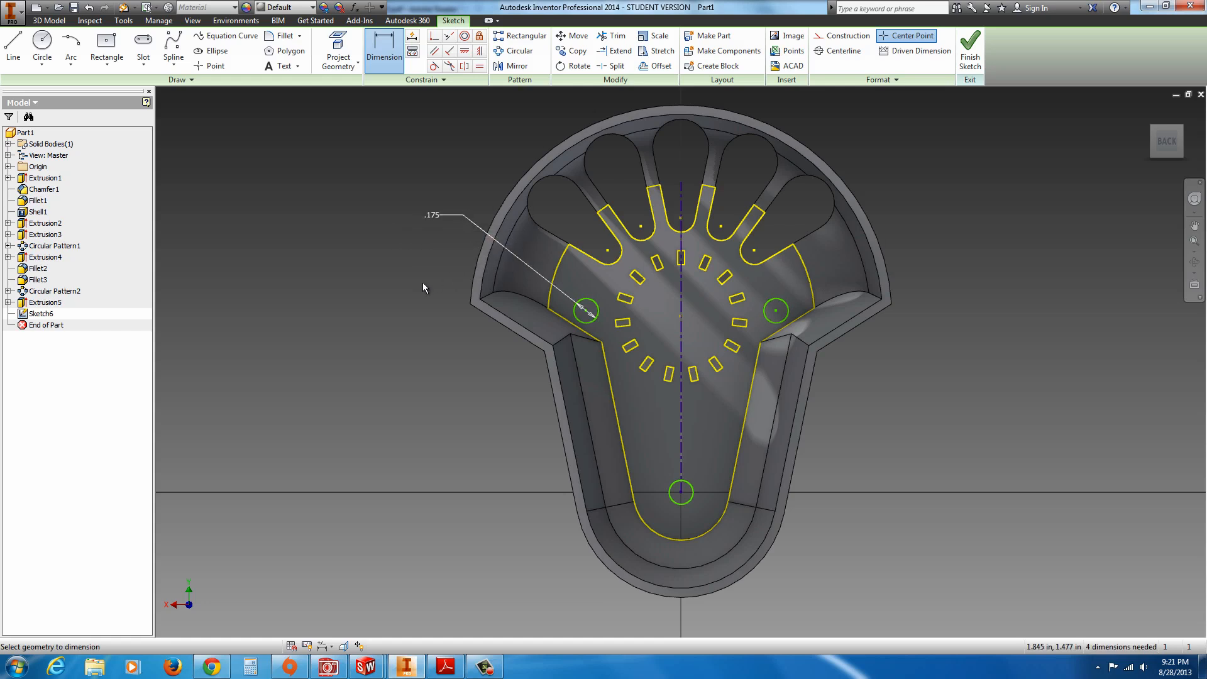
{"action": "key", "text": "Escape"}
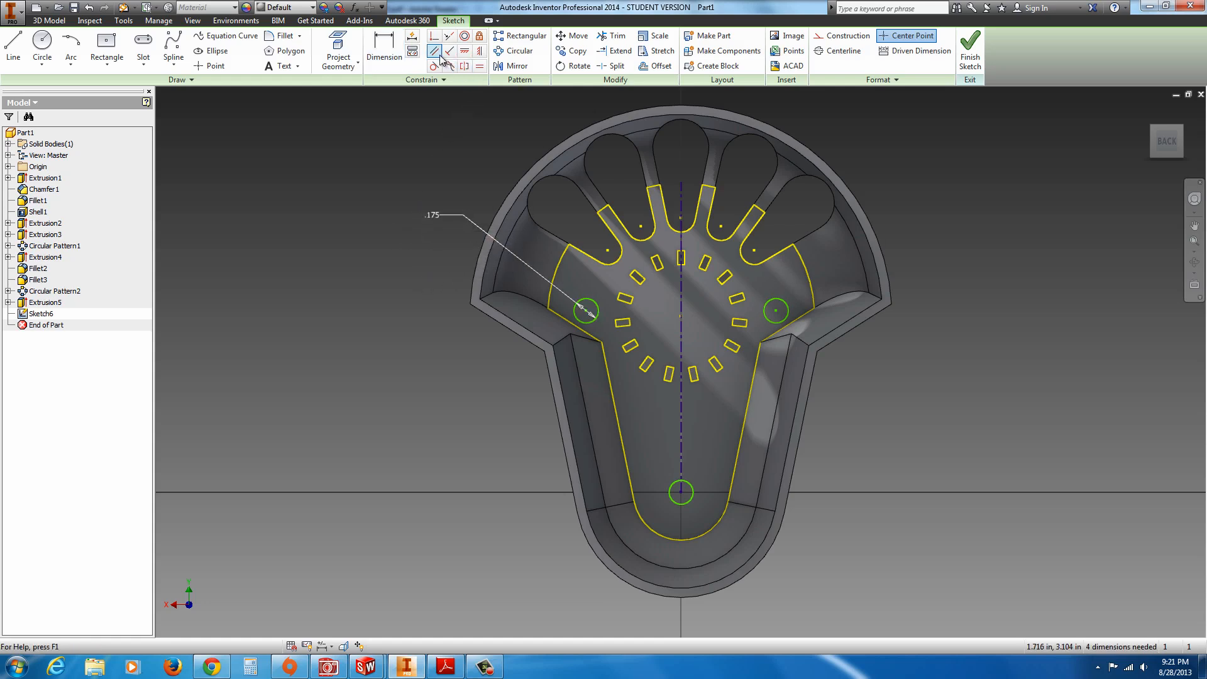
Try an equal constraint between the 0.175 in circle and its mirrored copy, and make the origin circle equal to the 0.175 in circle.
{"action": "left_click", "coordinate": [478, 66]}
{"action": "left_click", "coordinate": [585, 322]}
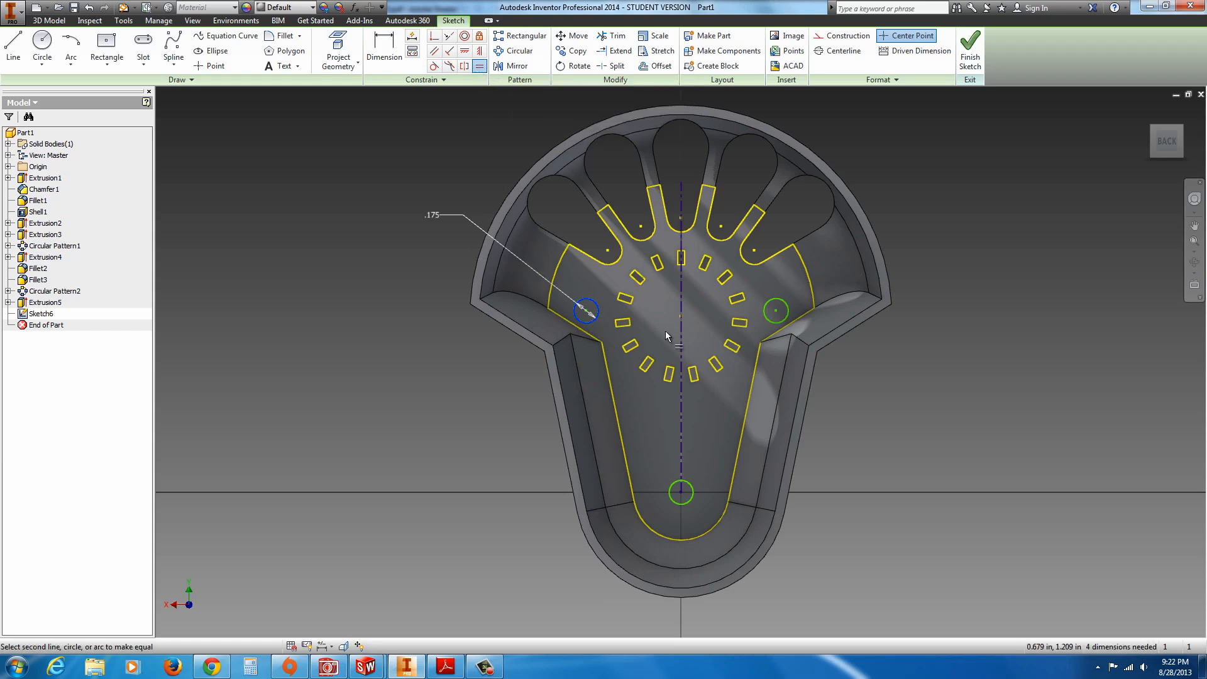
{"action": "left_click", "coordinate": [771, 323]}
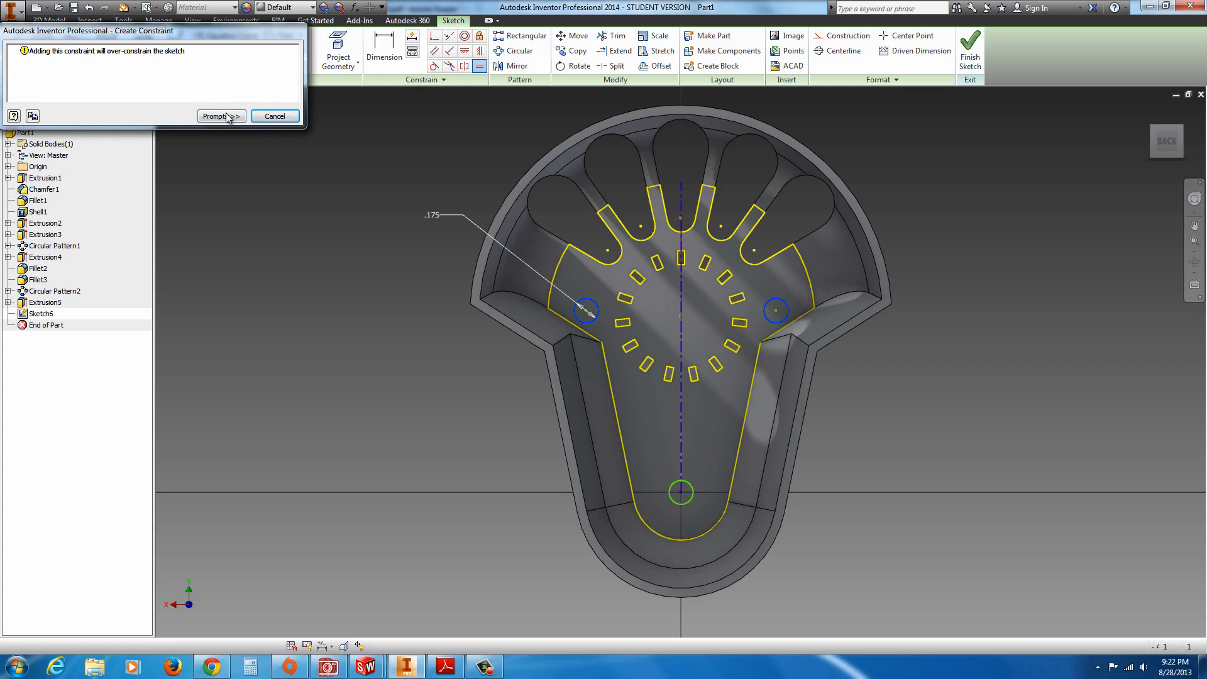
{"action": "left_click", "coordinate": [274, 116]}
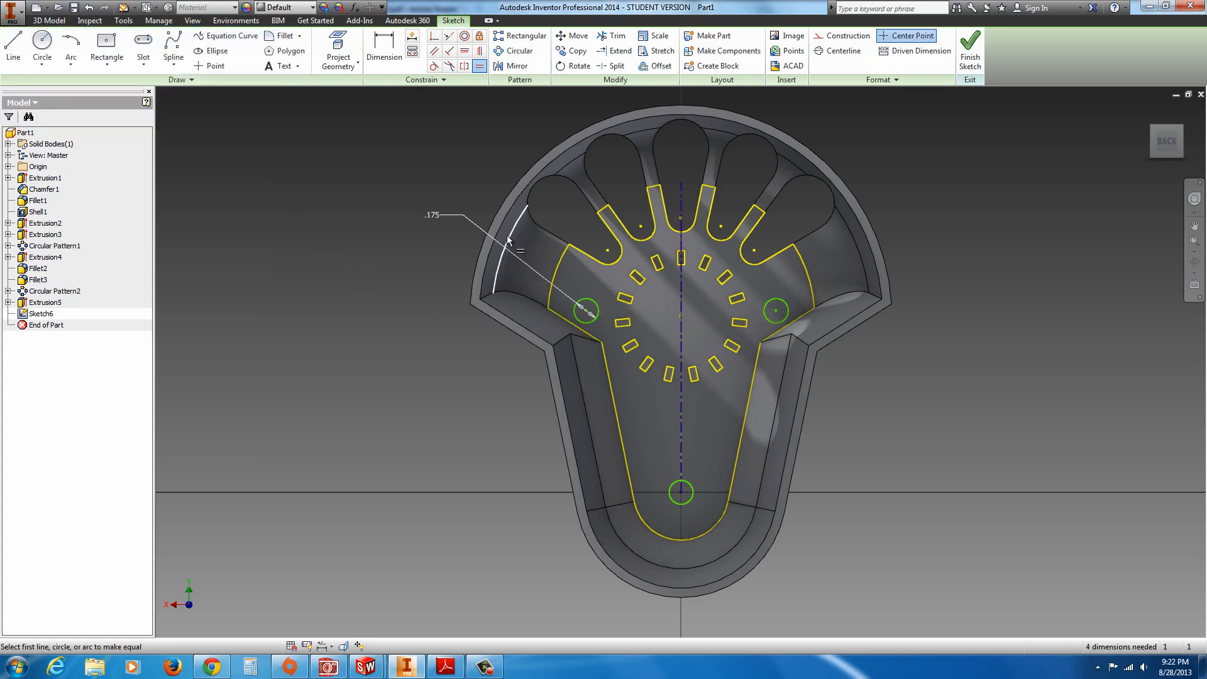
{"action": "left_click", "coordinate": [586, 325]}
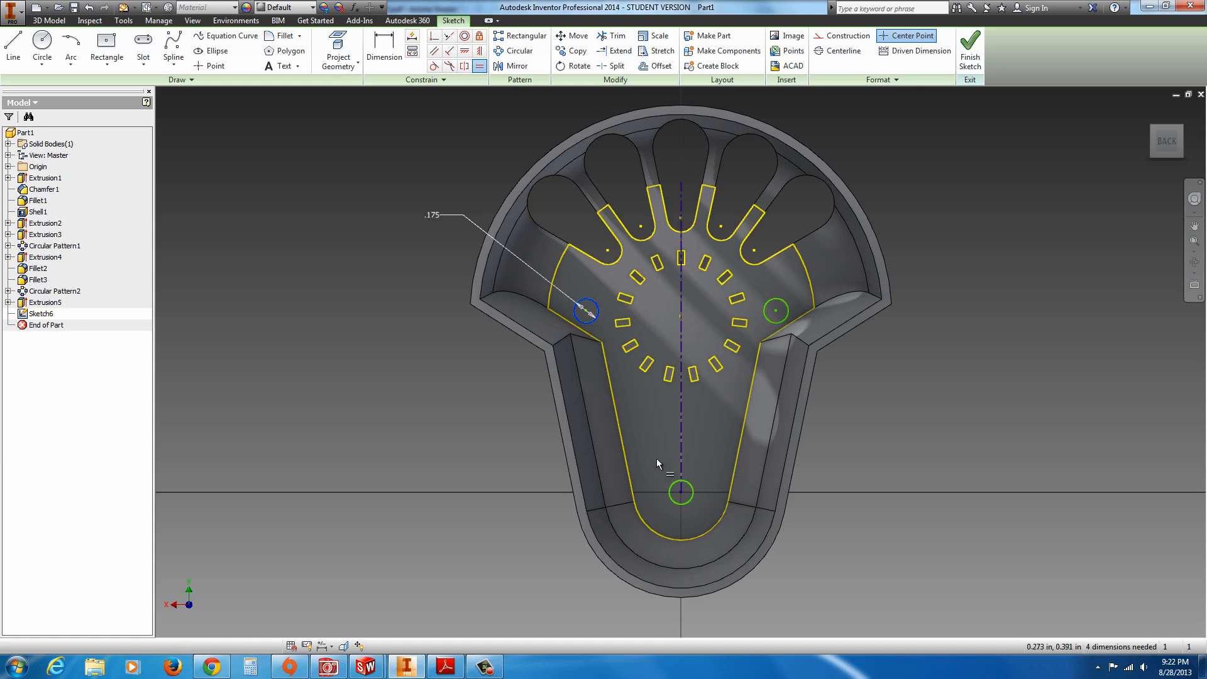
{"action": "left_click", "coordinate": [670, 503]}
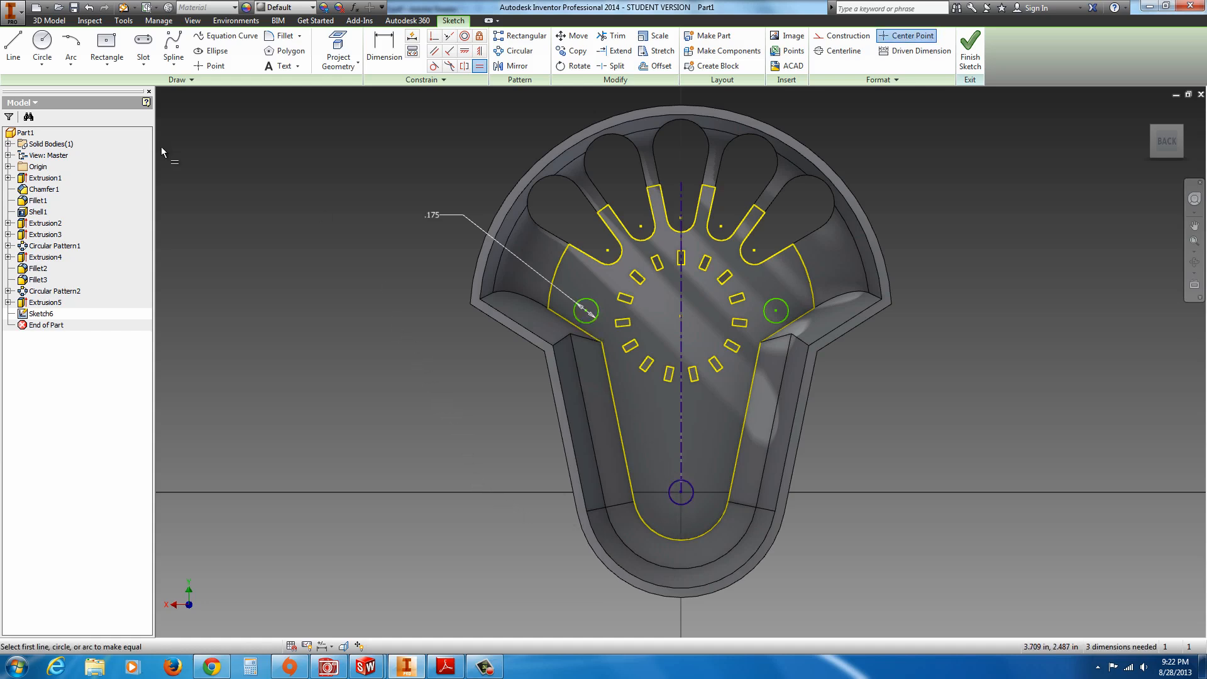
Check the boss spacing in the Adobe Reader drawing and dimension the Inventor side circles symmetrically about the centreline as .75*2 in.
{"action": "left_click", "coordinate": [446, 666]}
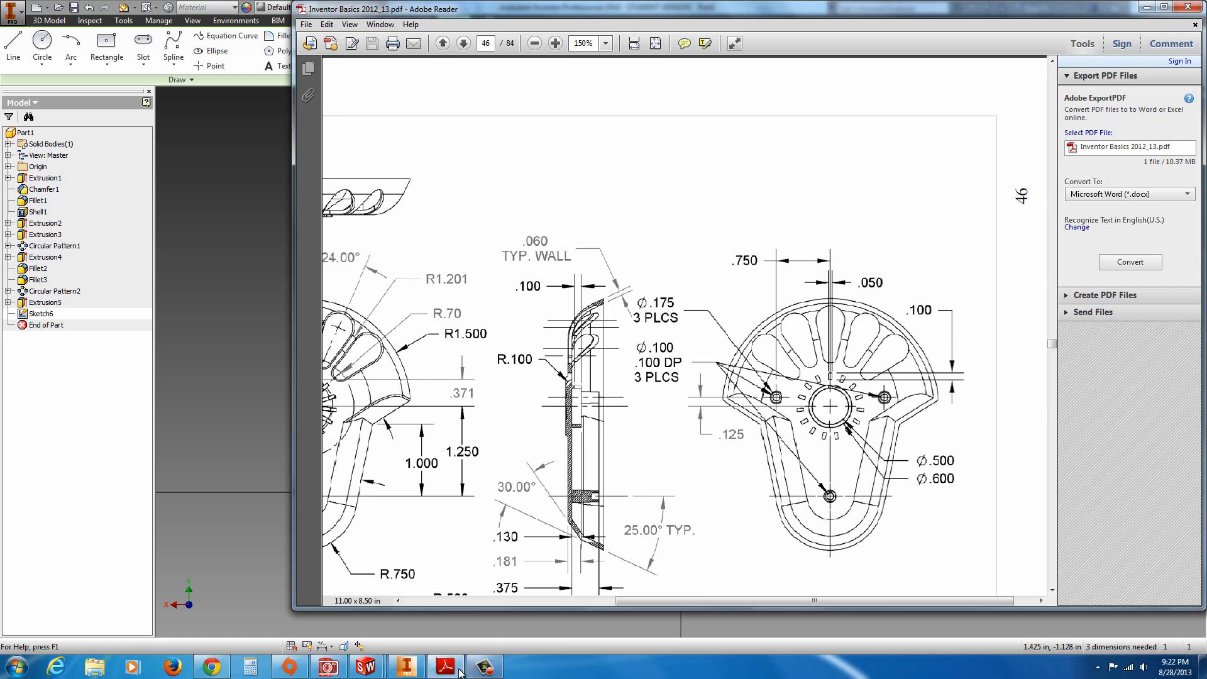
{"action": "mouse_move", "coordinate": [446, 669]}
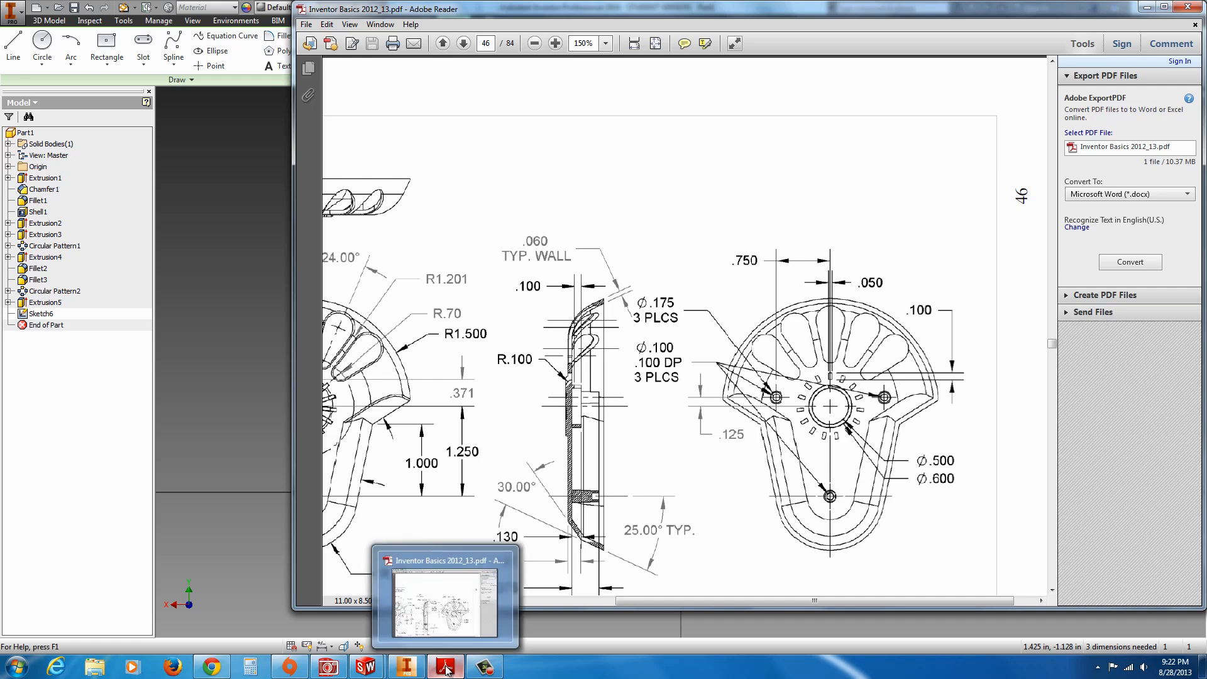
{"action": "left_click", "coordinate": [408, 668]}
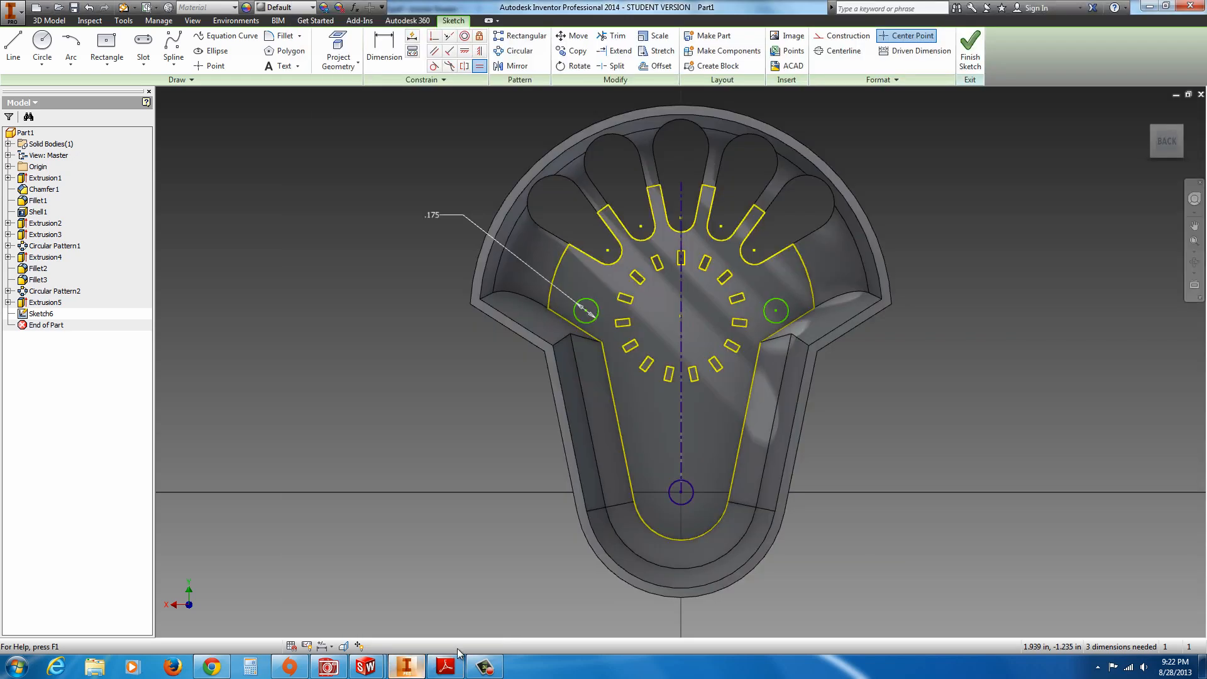
{"action": "left_click", "coordinate": [384, 50]}
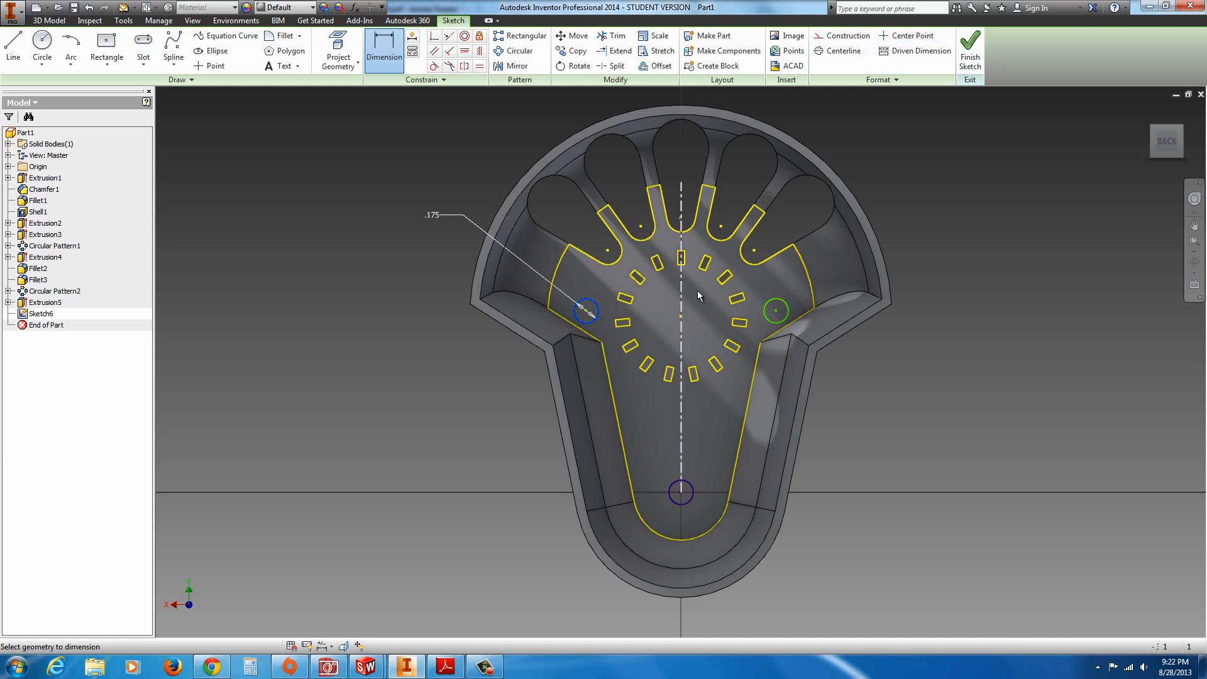
{"action": "left_click", "coordinate": [682, 287]}
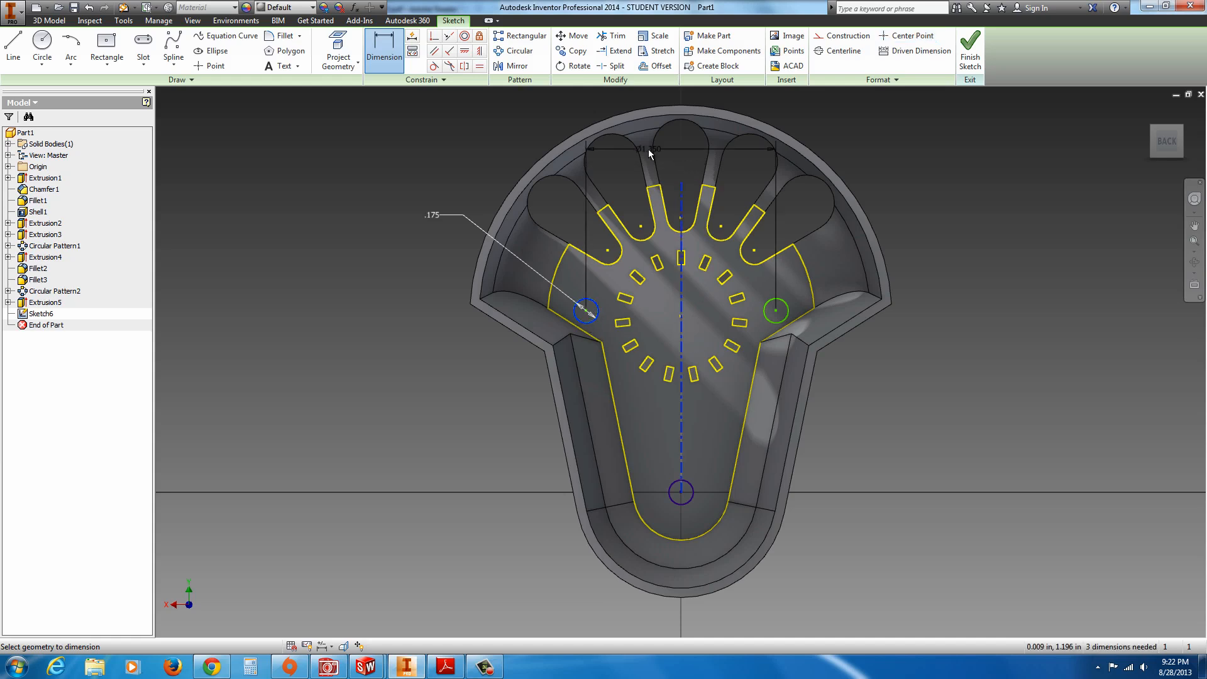
{"action": "left_click", "coordinate": [683, 151]}
{"action": "type", "text": ".75*2"}
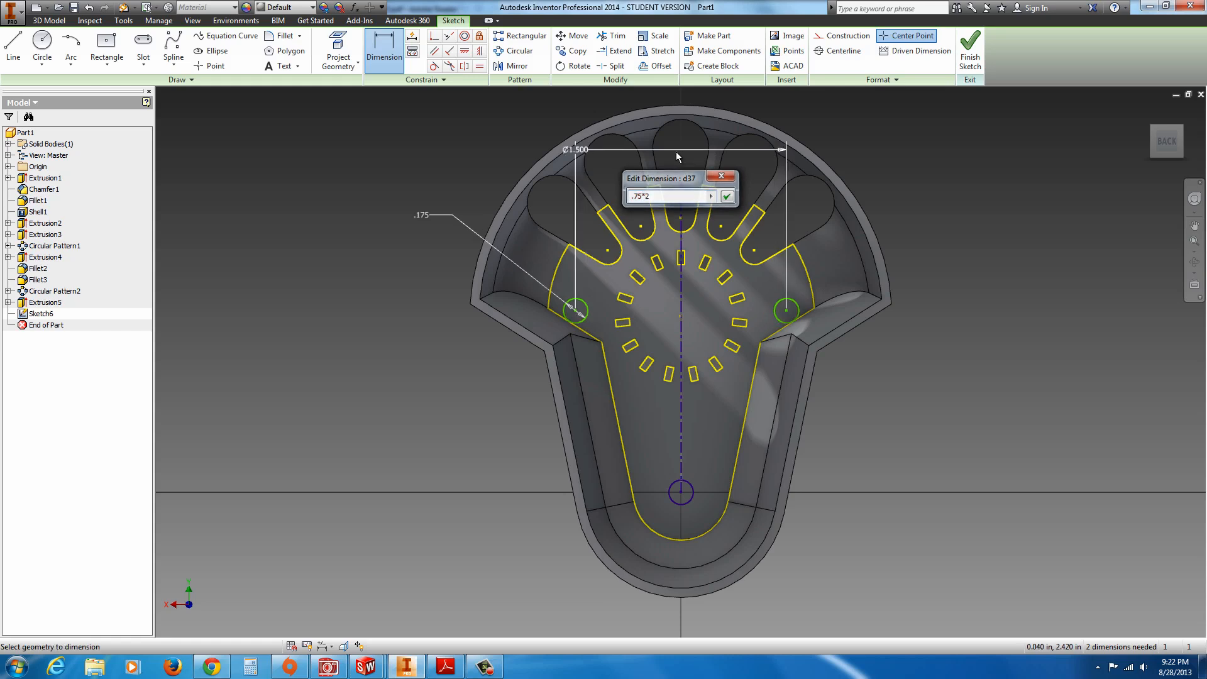
{"action": "key", "text": "Return"}
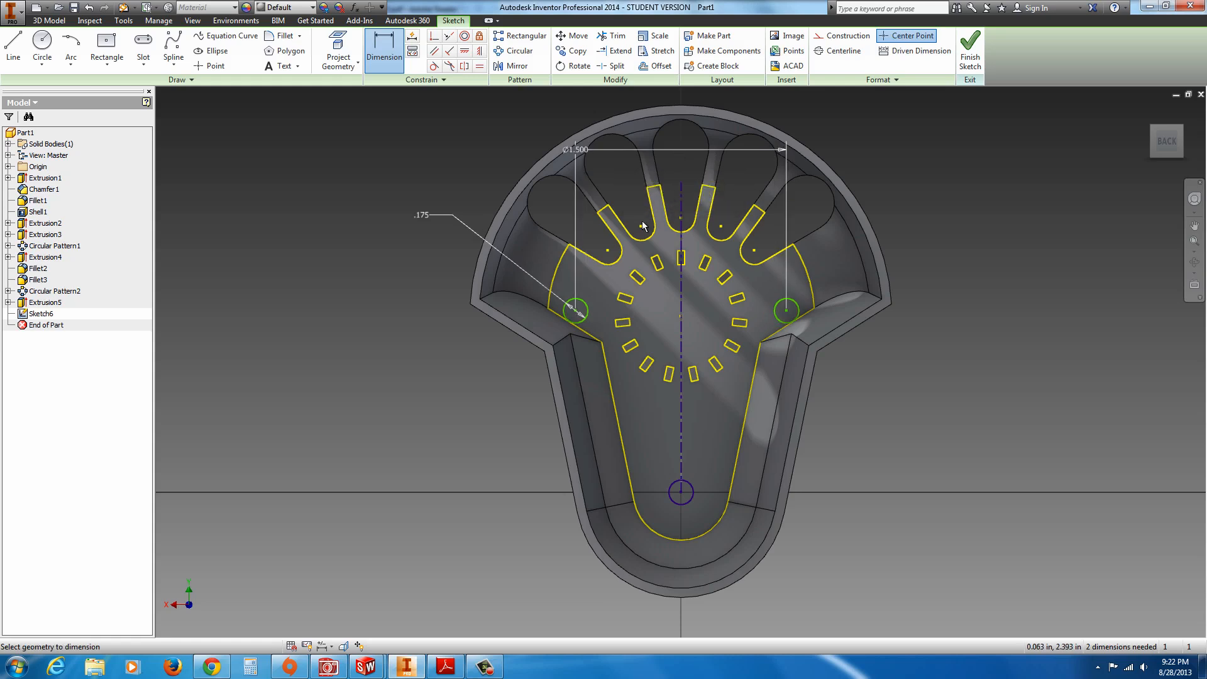
{"action": "left_click", "coordinate": [581, 323]}
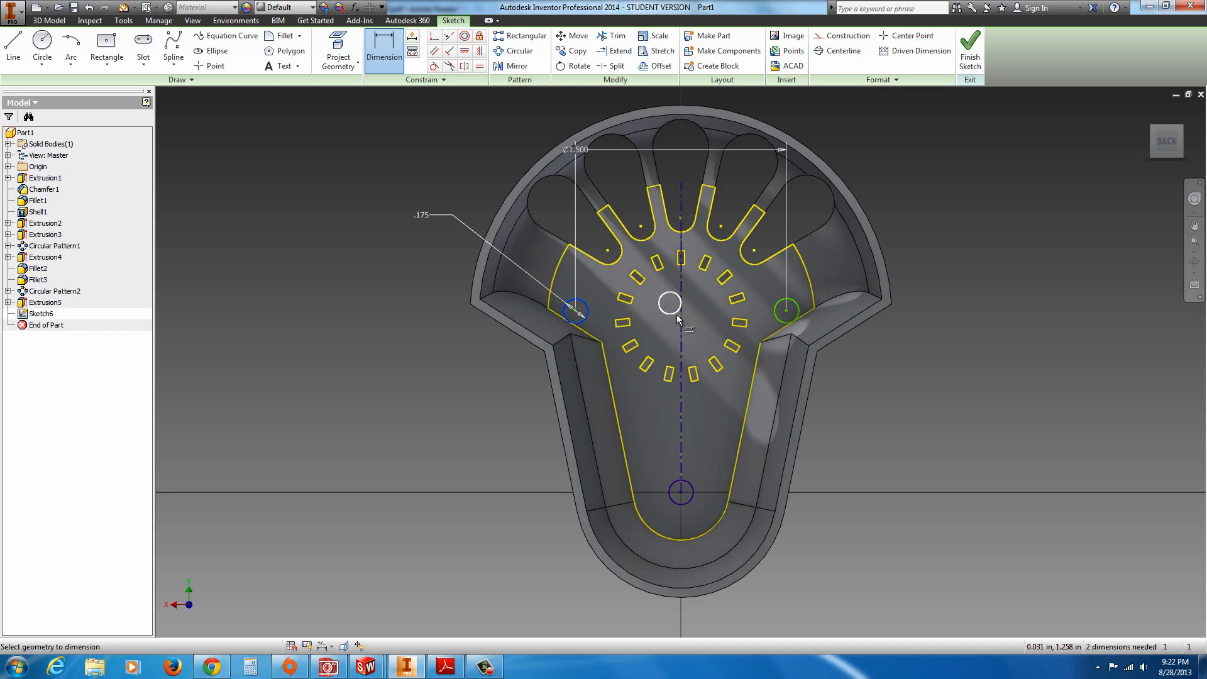
{"action": "left_click", "coordinate": [606, 376]}
{"action": "key", "text": "Escape"}
{"action": "key", "text": "Escape"}
Centre the spacing dimension's text between the side circles and dimension the circles' height as 0.125 in above the slot ring's centre.
{"action": "left_click_drag", "start_coordinate": [577, 313], "coordinate": [573, 284]}
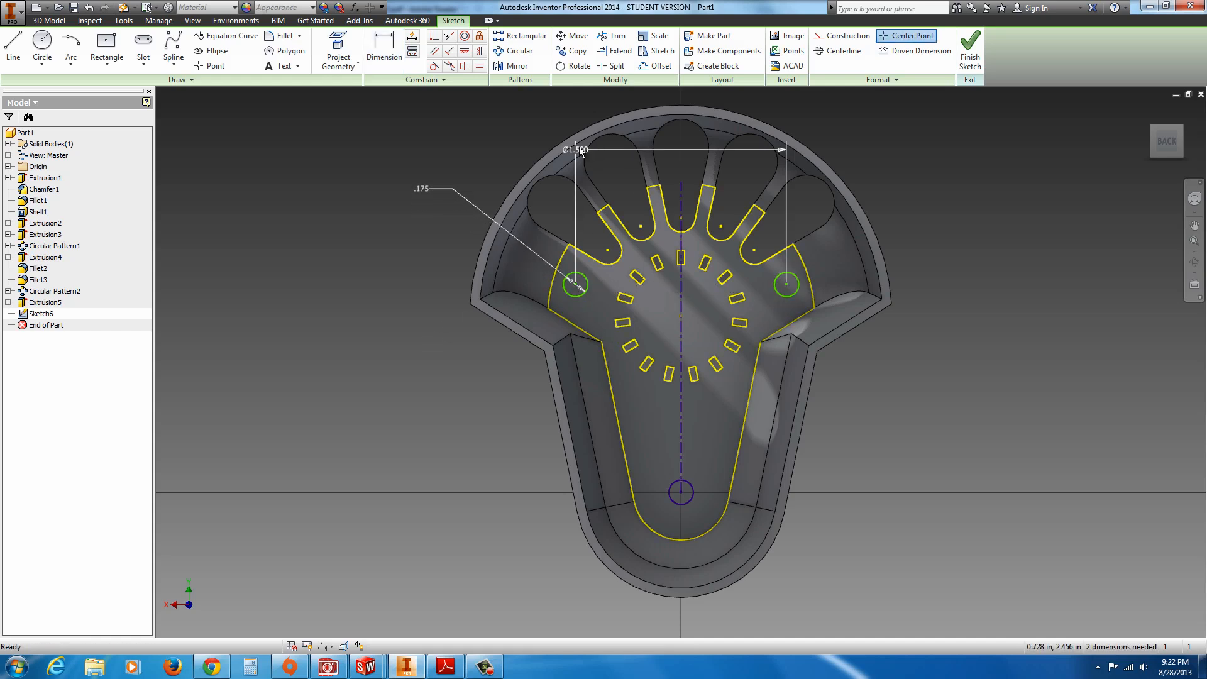
{"action": "left_click_drag", "start_coordinate": [582, 149], "coordinate": [686, 149]}
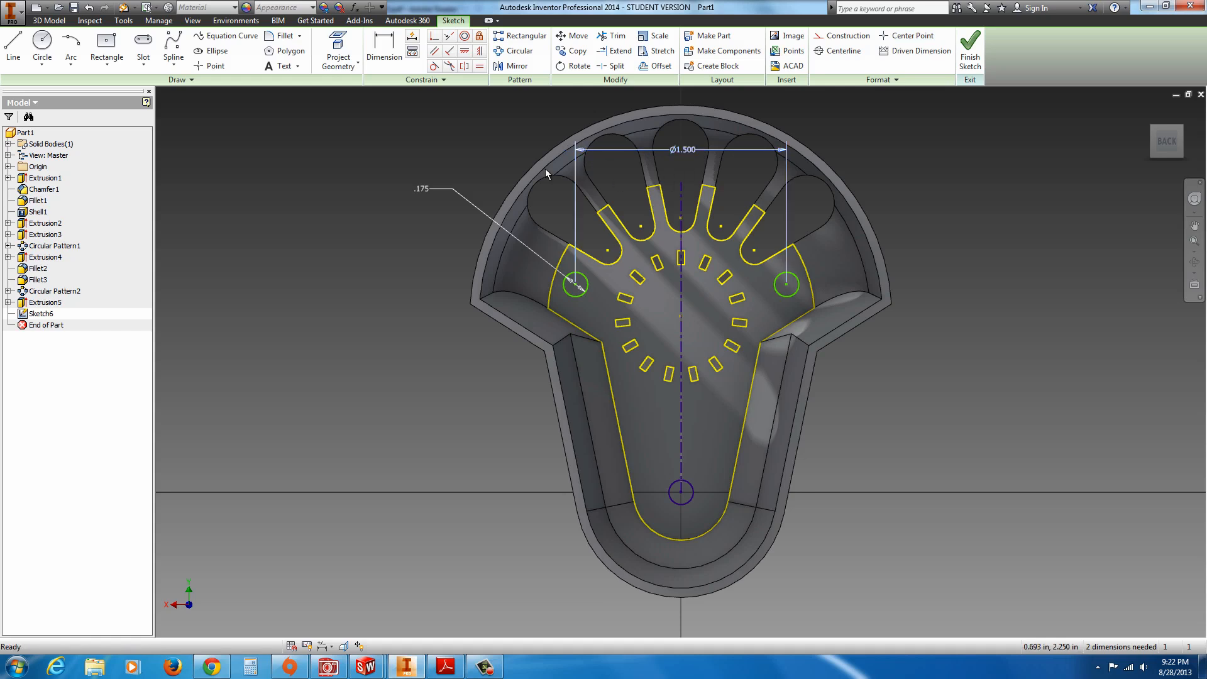
{"action": "left_click", "coordinate": [379, 50]}
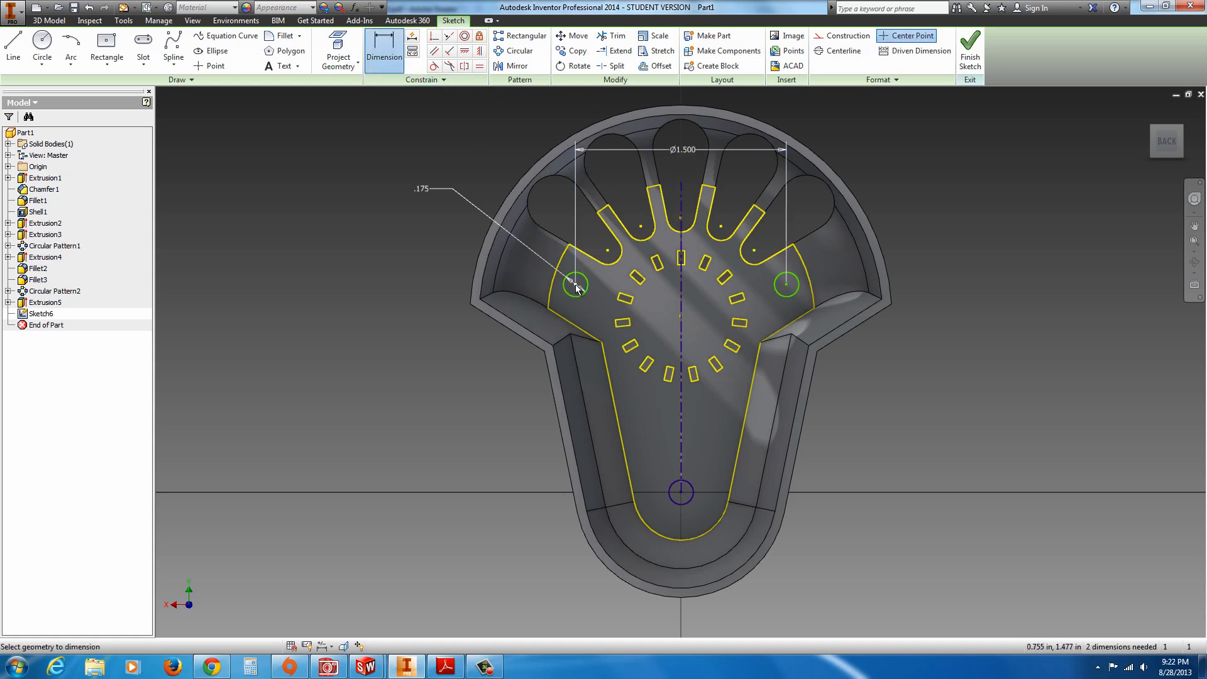
{"action": "left_click", "coordinate": [641, 310]}
{"action": "left_click", "coordinate": [509, 302]}
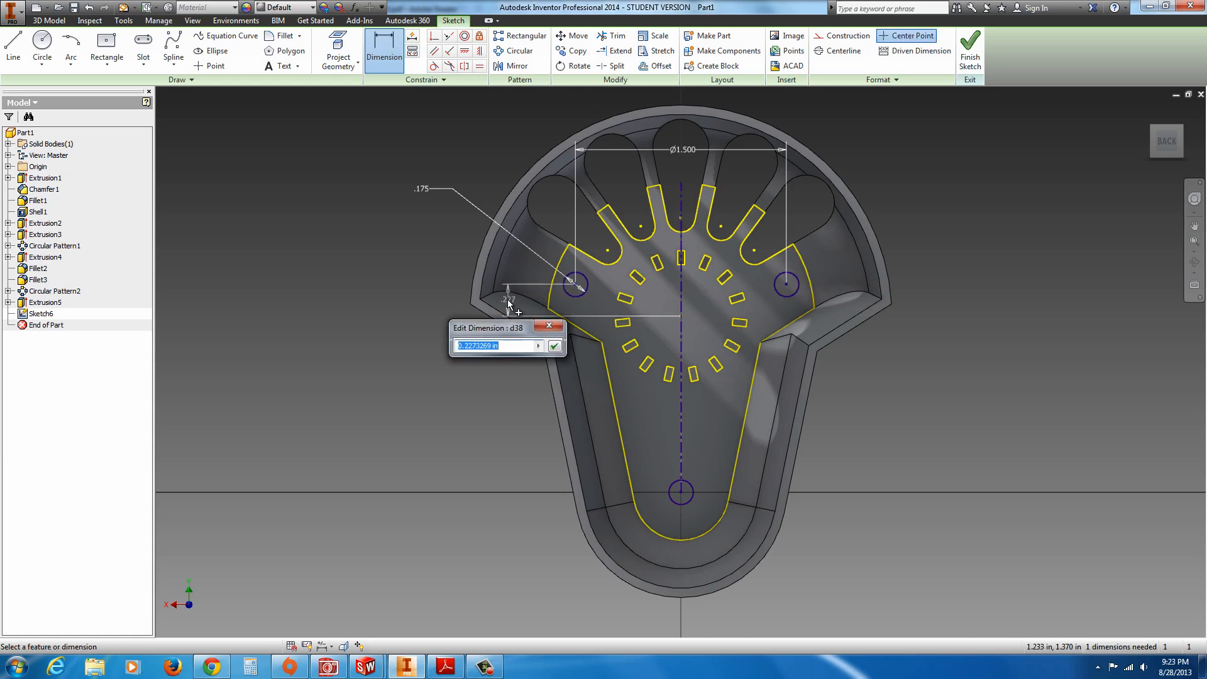
{"action": "type", "text": ".125"}
{"action": "key", "text": "Return"}
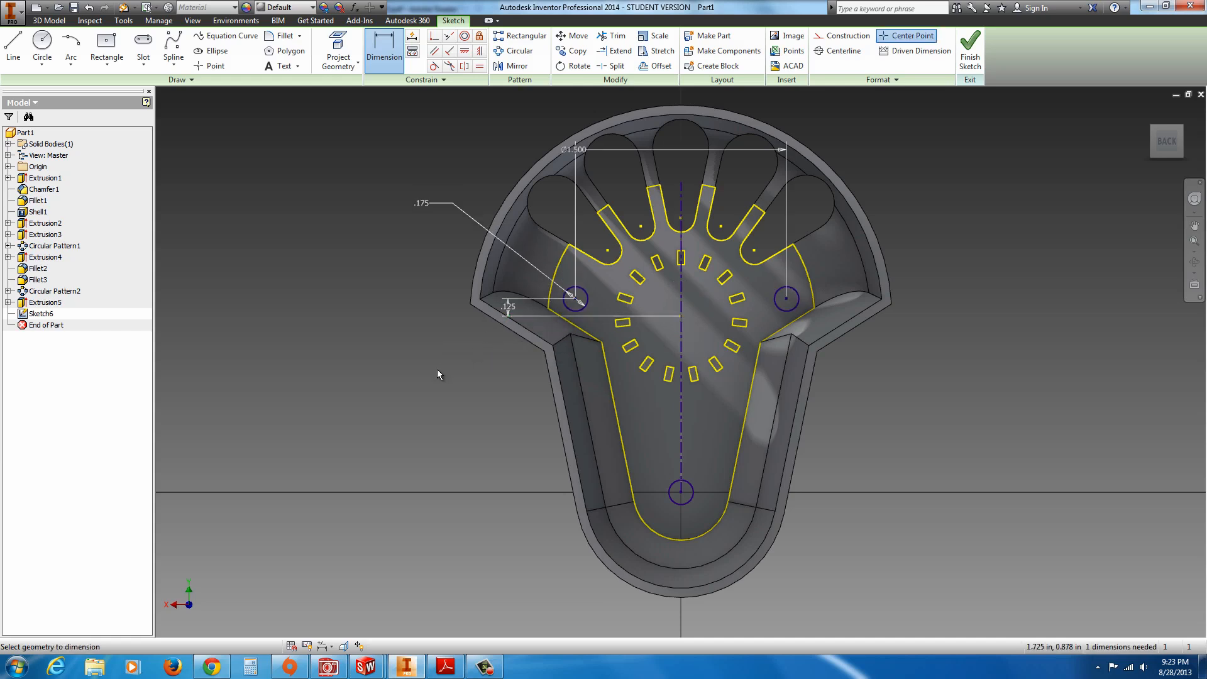
Finish the sketch and extrude the three boss circles 0.375 in with a -1 degree taper.
{"action": "mouse_move", "coordinate": [640, 443]}
{"action": "middle_mouse_down"}
{"action": "mouse_move", "coordinate": [640, 420]}
{"action": "mouse_move", "coordinate": [631, 430]}
{"action": "middle_mouse_up"}
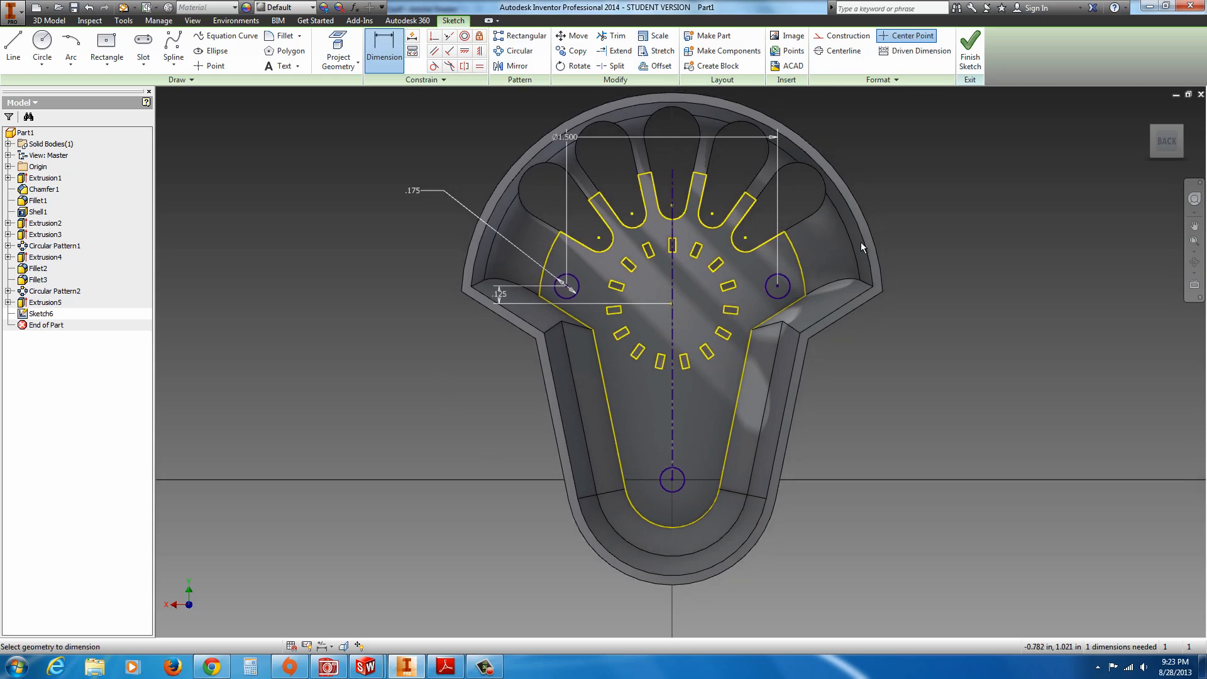
{"action": "left_click", "coordinate": [970, 54]}
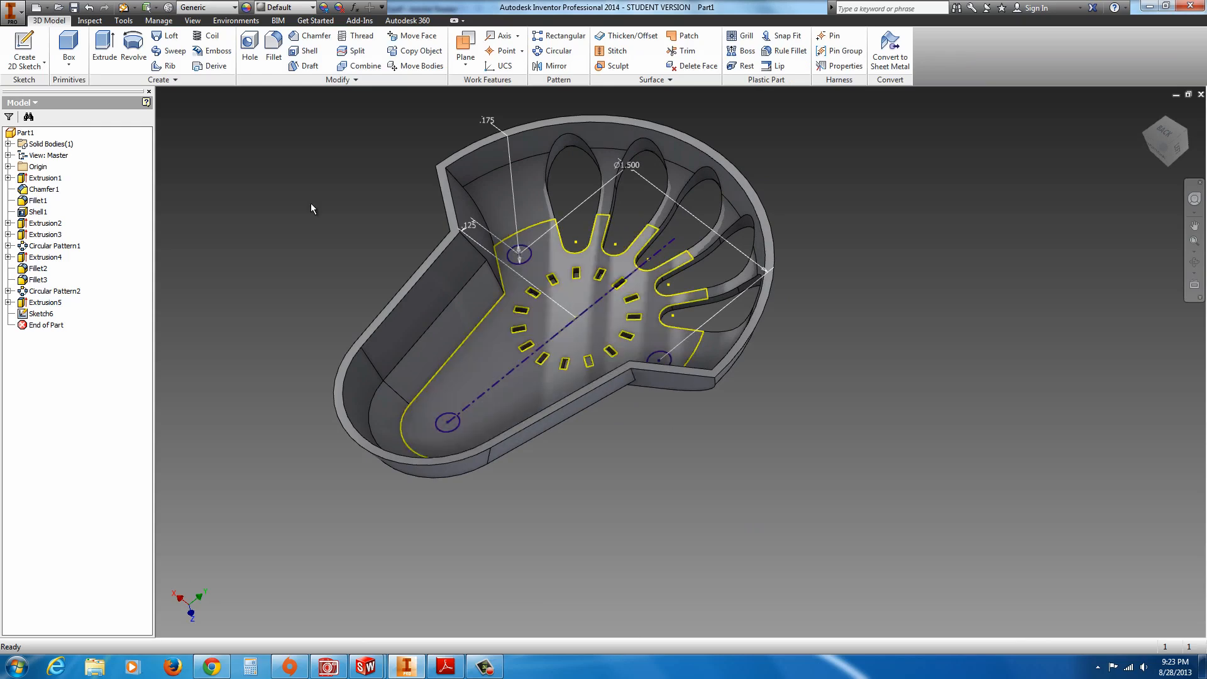
{"action": "left_click", "coordinate": [105, 45]}
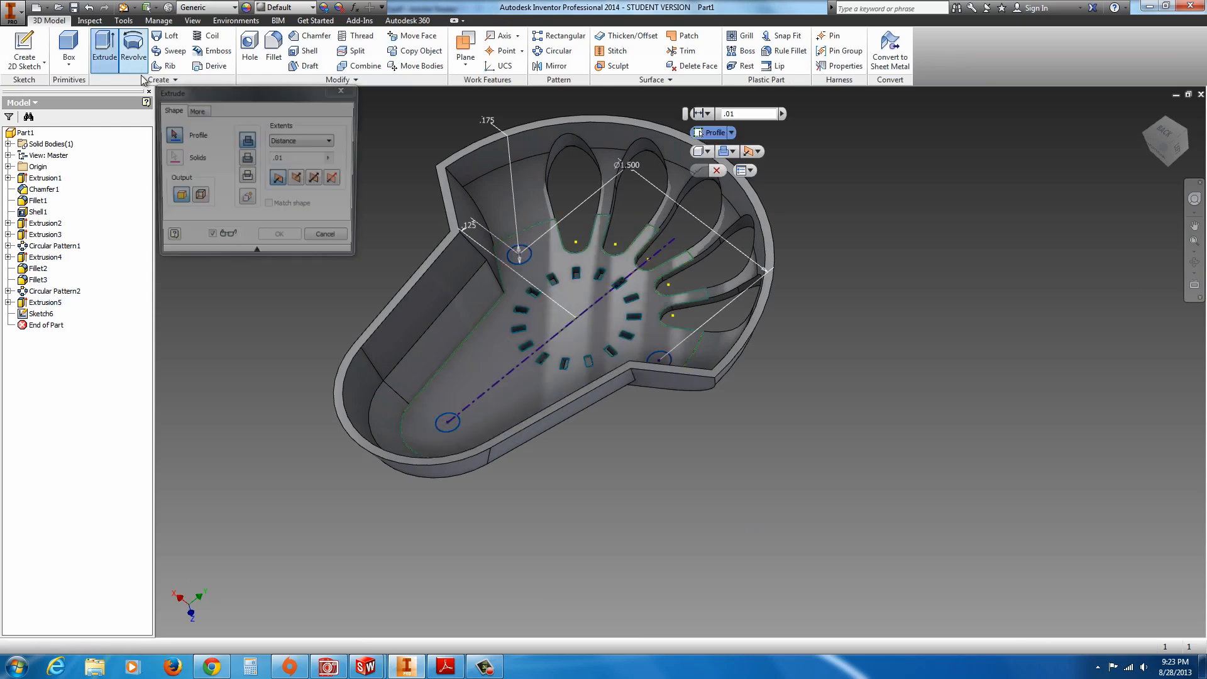
{"action": "left_click", "coordinate": [526, 256]}
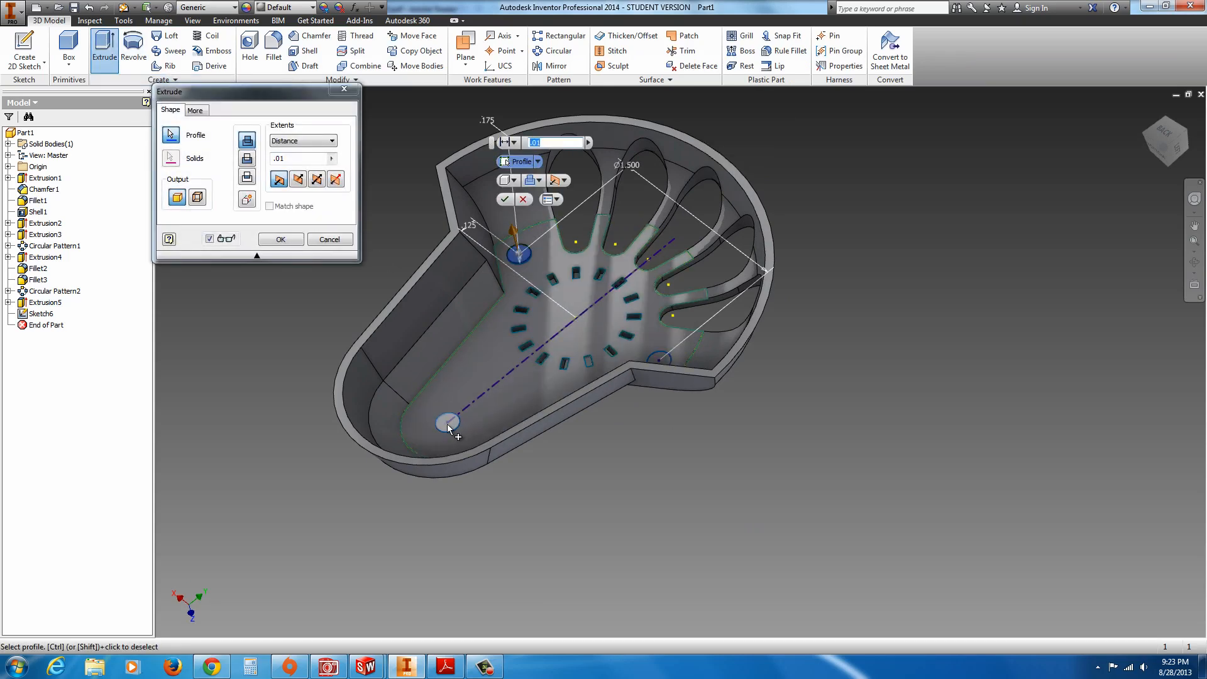
{"action": "left_click", "coordinate": [448, 427]}
{"action": "left_click", "coordinate": [659, 359]}
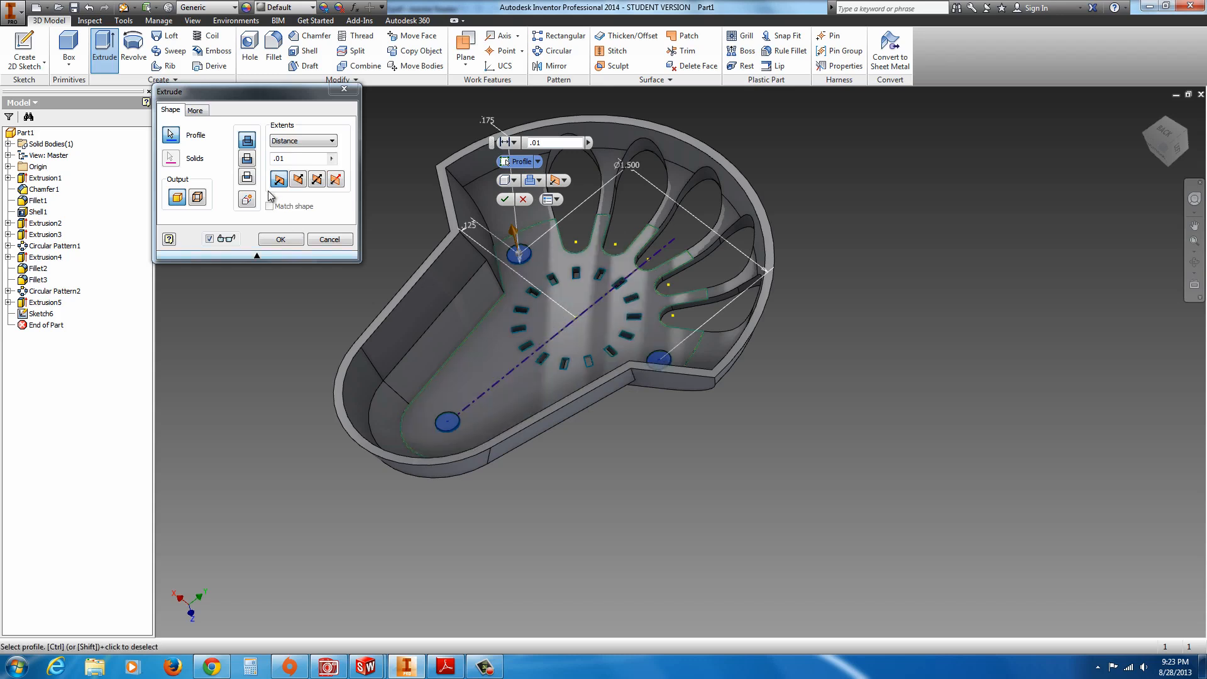
{"action": "left_click_drag", "start_coordinate": [290, 160], "coordinate": [264, 159]}
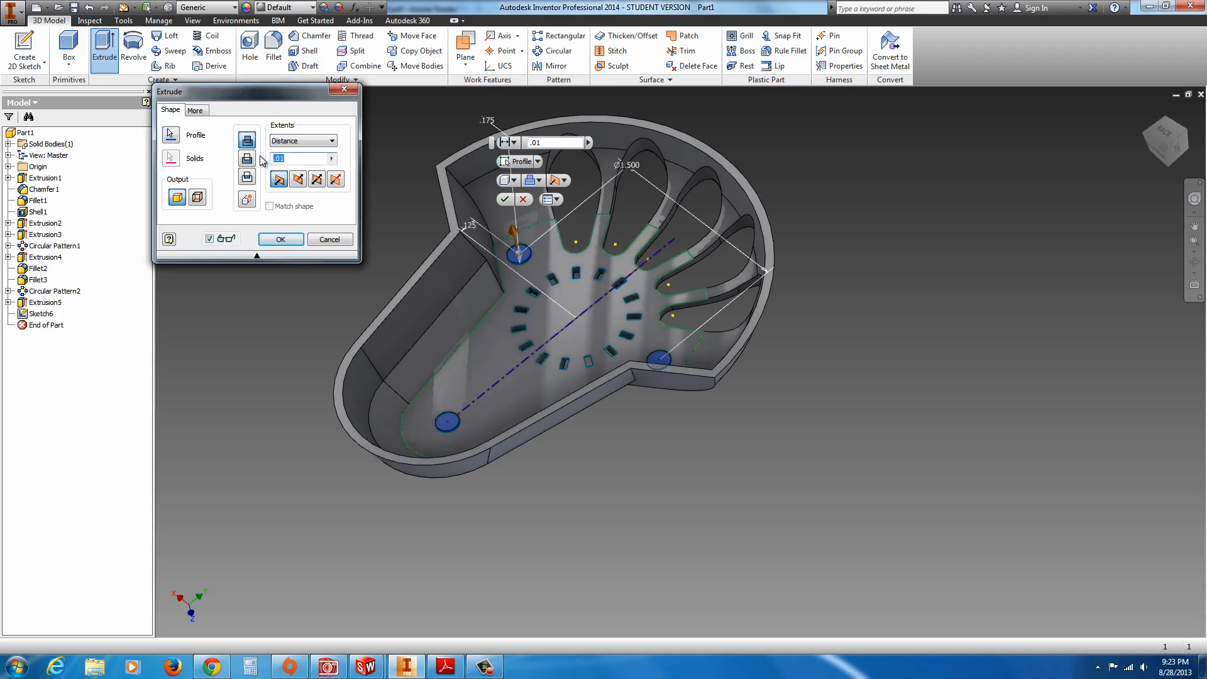
{"action": "type", "text": ".375"}
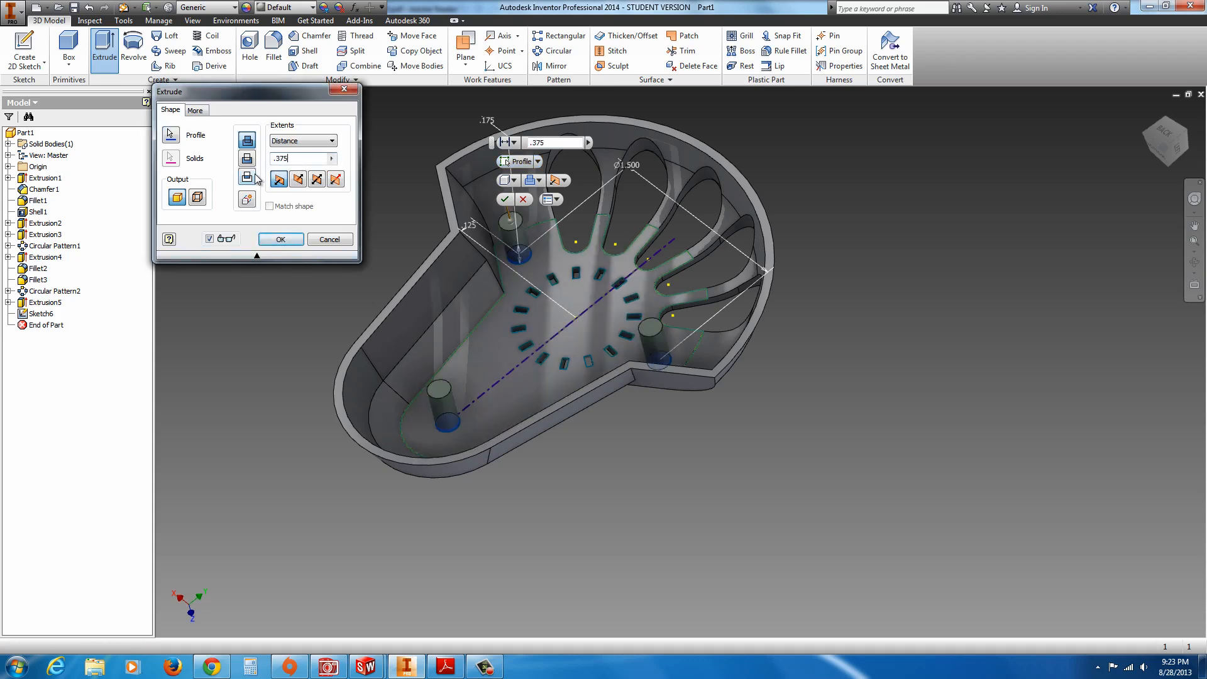
{"action": "left_click", "coordinate": [203, 111]}
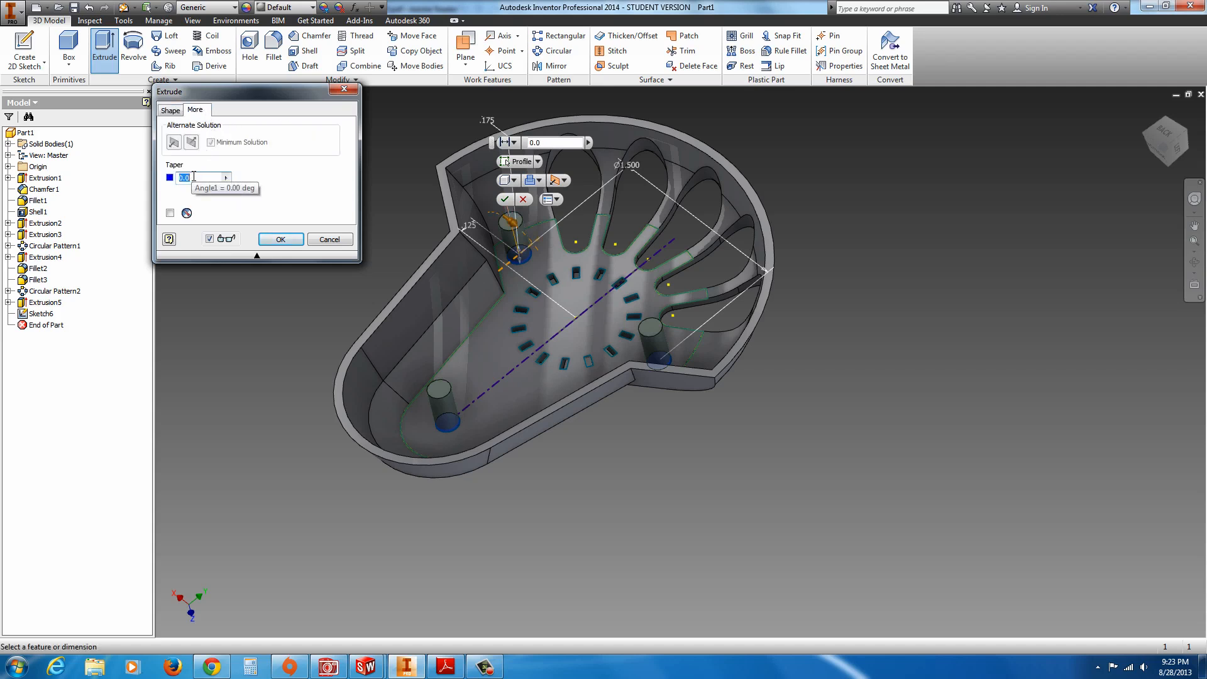
{"action": "type", "text": "-1"}
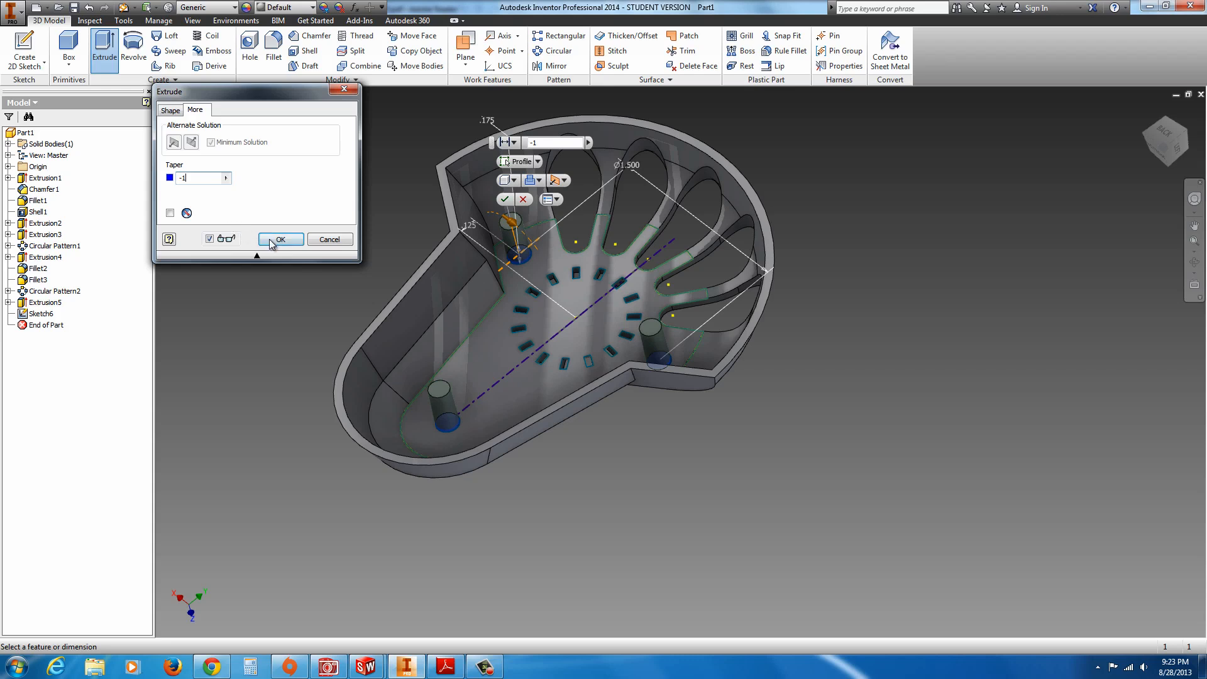
{"action": "left_click", "coordinate": [276, 240]}
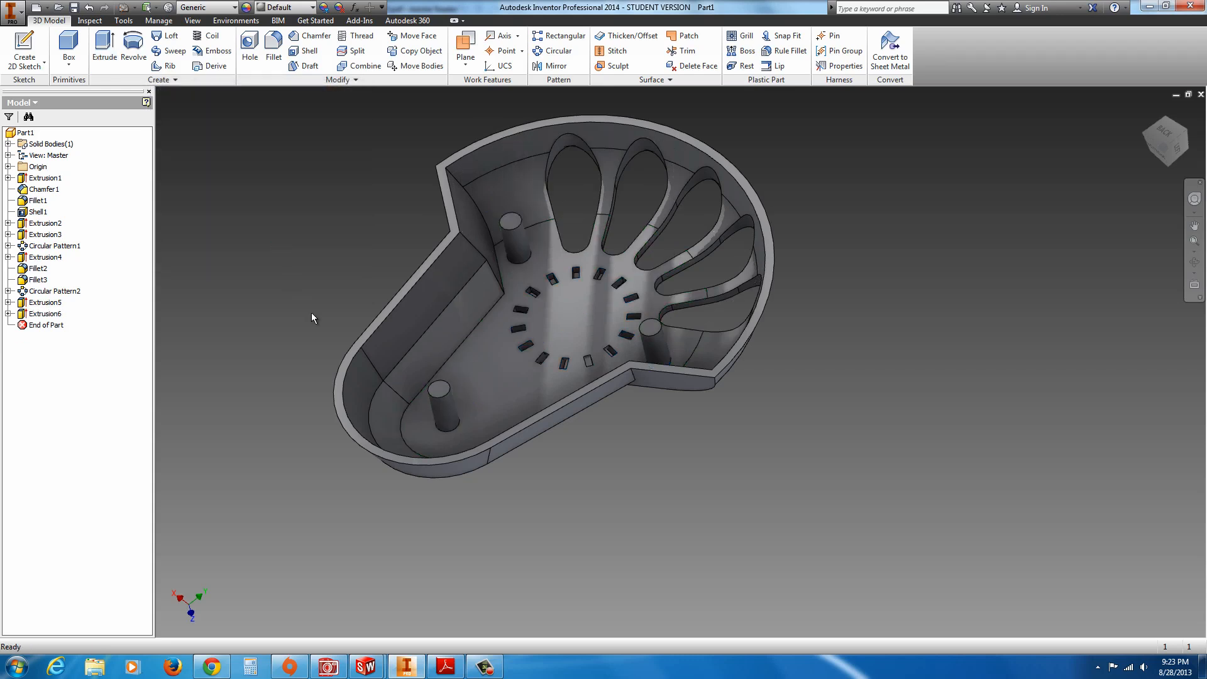
Start a sketch on the end face of the 0.175 in dimensioned side boss and draw a smaller concentric circle inside it.
{"action": "left_click", "coordinate": [511, 224]}
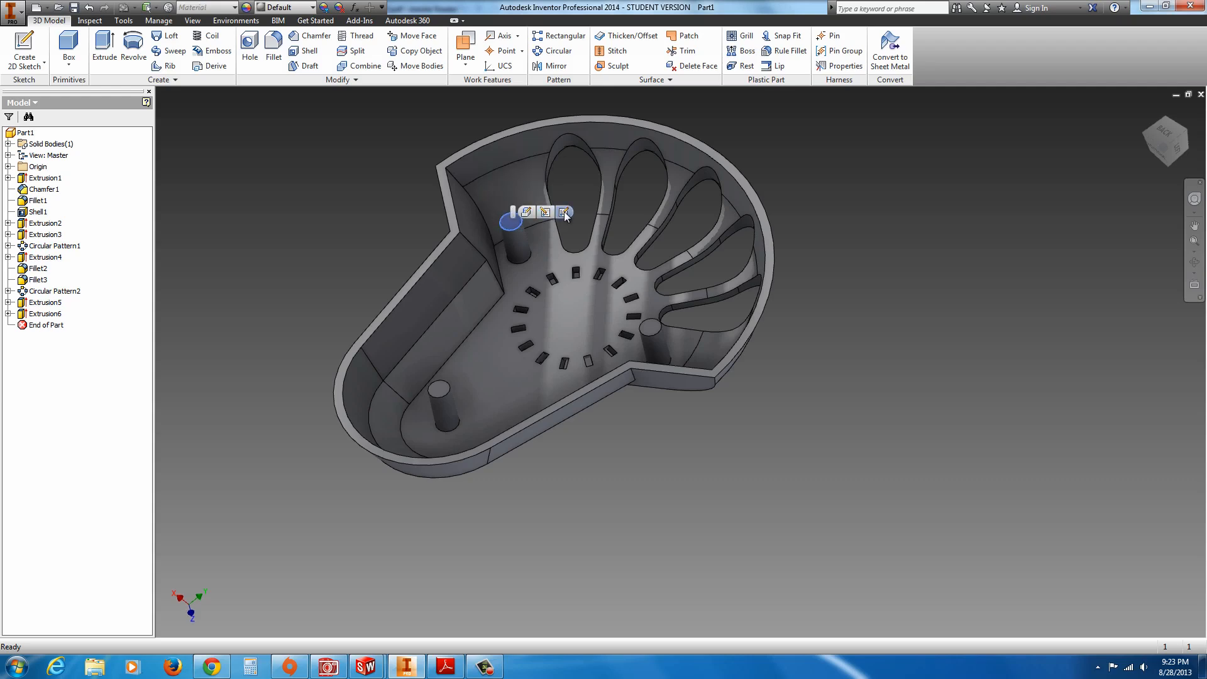
{"action": "left_click", "coordinate": [565, 214]}
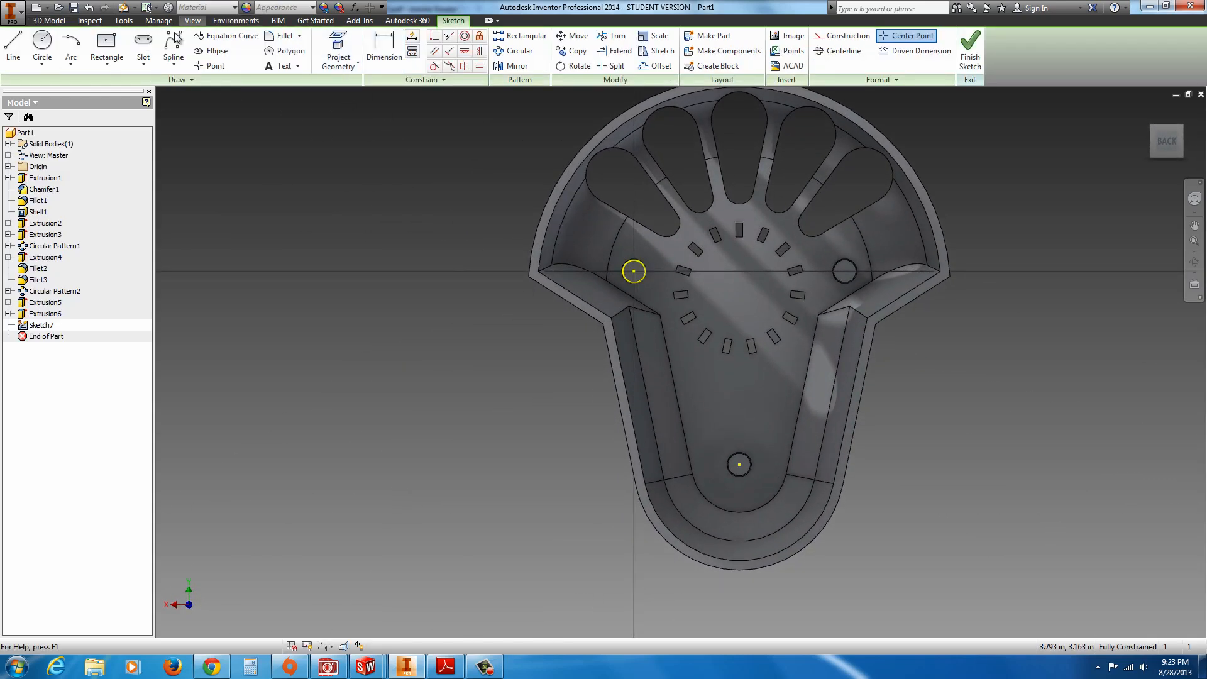
{"action": "left_click", "coordinate": [49, 50]}
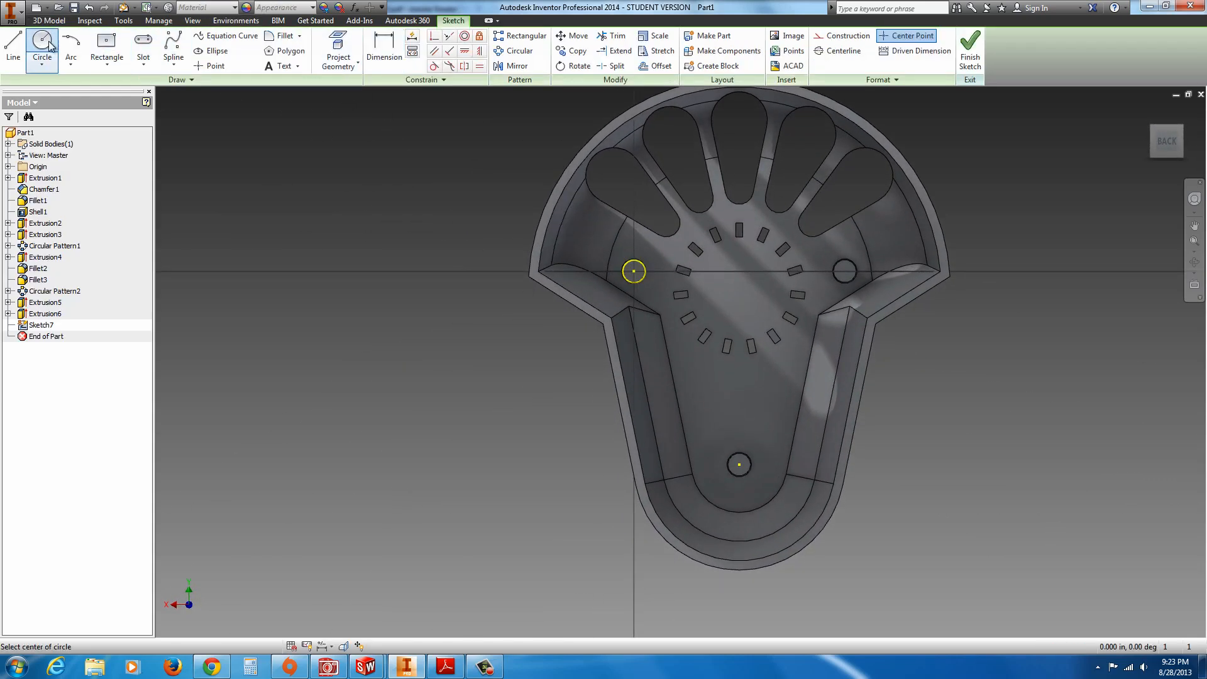
{"action": "left_click", "coordinate": [635, 271]}
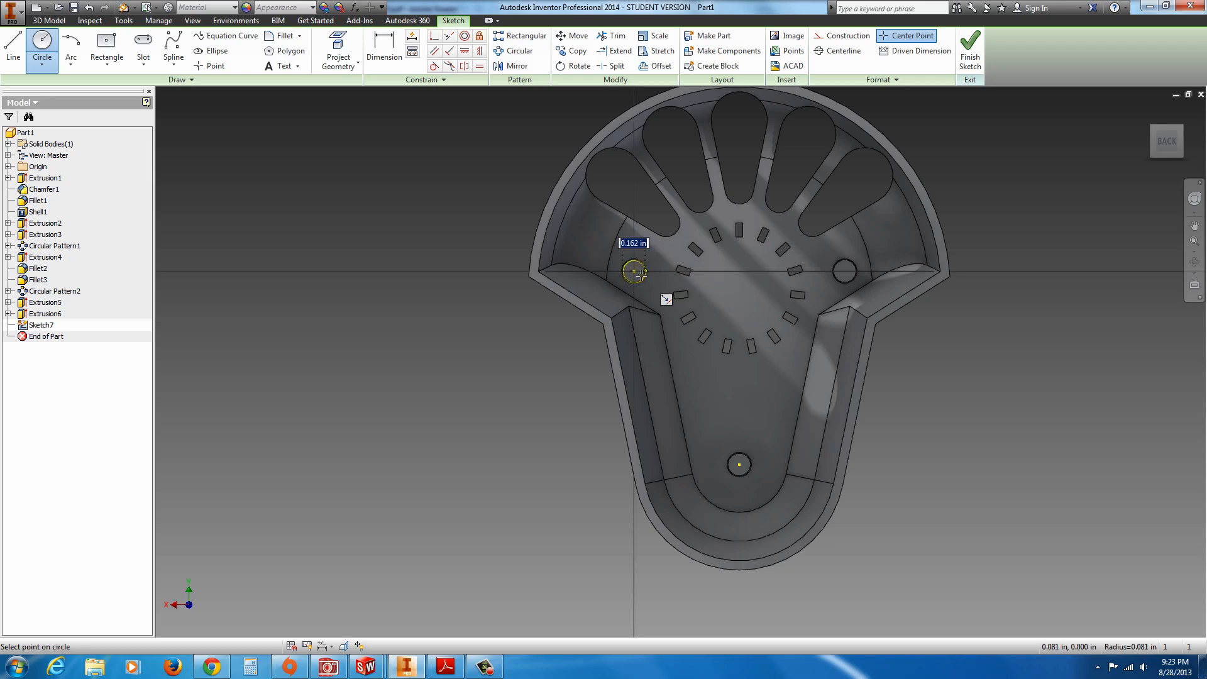
{"action": "scroll", "coordinate": [643, 274], "scroll_direction": "up", "scroll_amount": 5}
{"action": "left_click", "coordinate": [643, 277]}
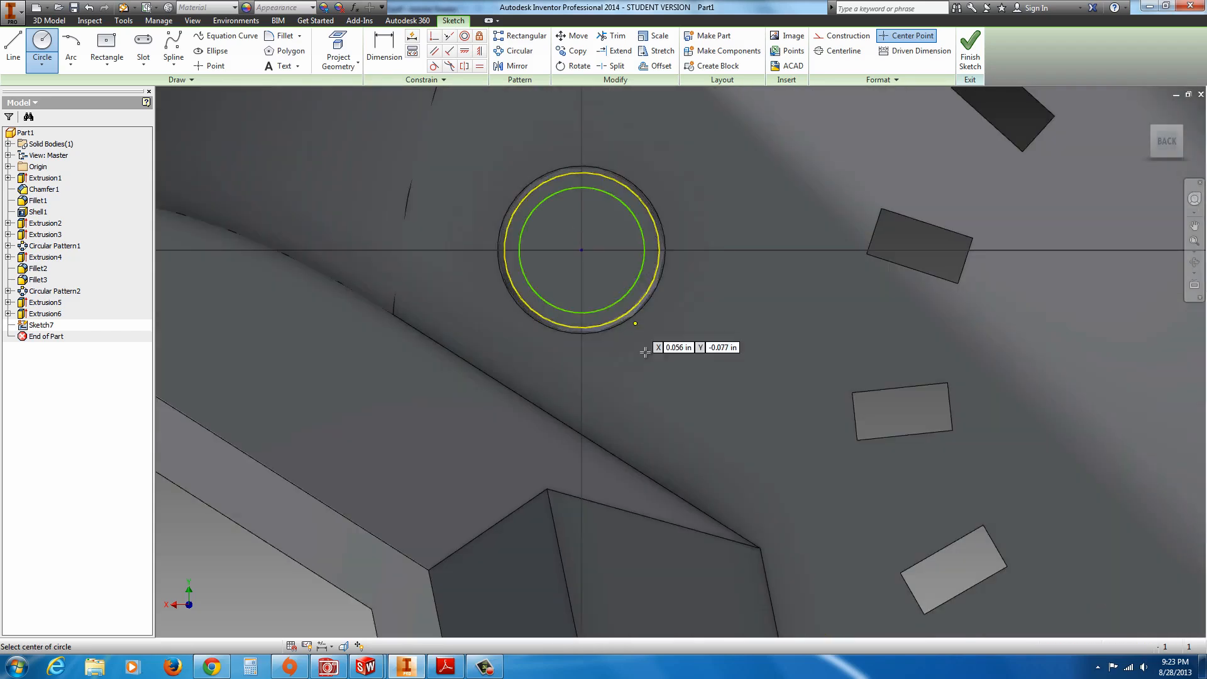
Draw a smaller concentric circle inside the boss at the narrow end of the cover.
{"action": "scroll", "coordinate": [657, 352], "scroll_direction": "down", "scroll_amount": 5}
{"action": "scroll", "coordinate": [931, 333], "scroll_direction": "up", "scroll_amount": 5}
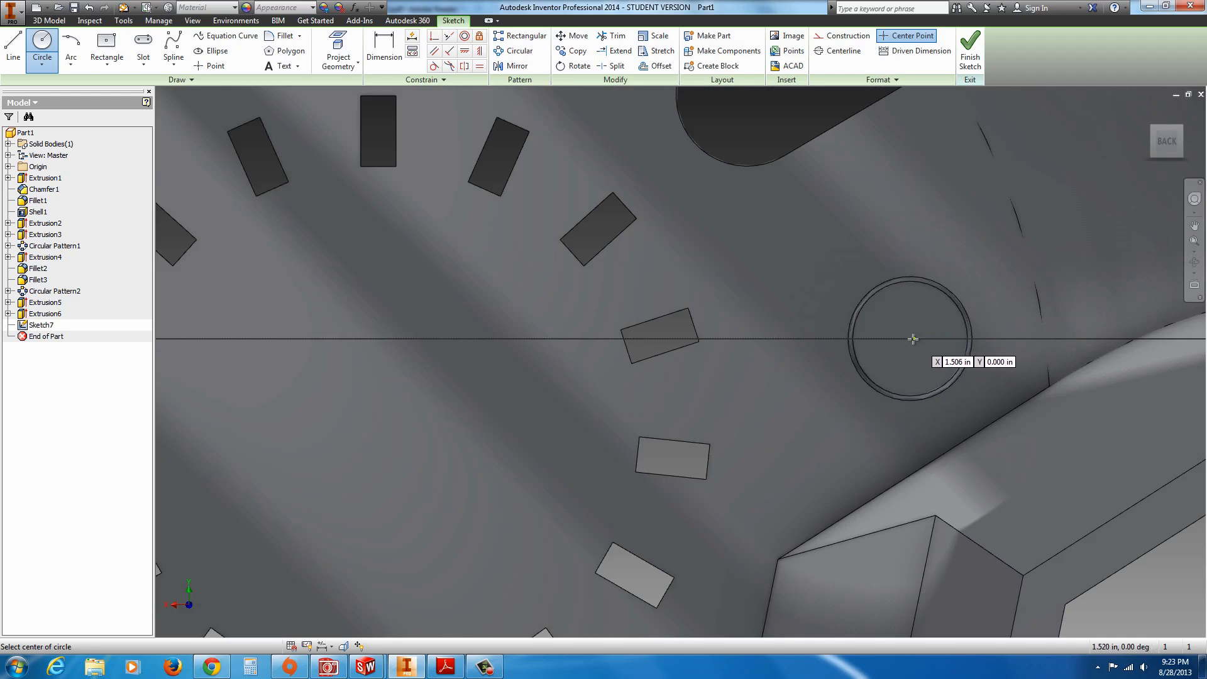
{"action": "scroll", "coordinate": [944, 295], "scroll_direction": "down", "scroll_amount": 5}
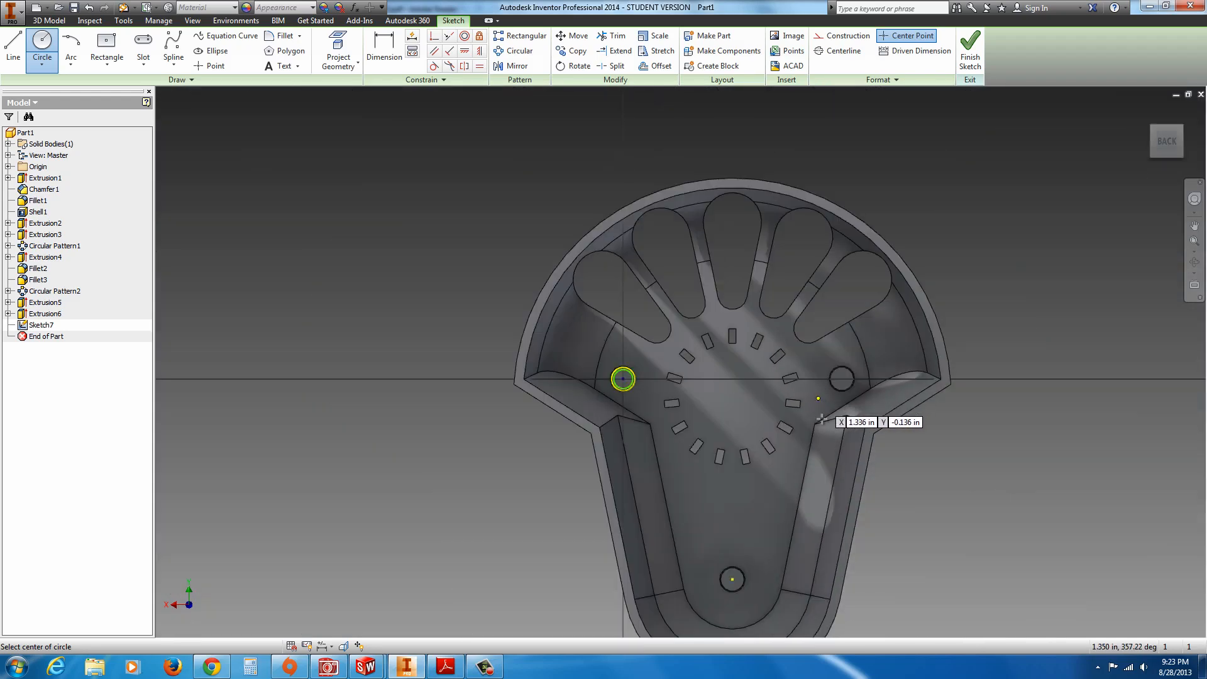
{"action": "scroll", "coordinate": [836, 396], "scroll_direction": "up", "scroll_amount": 3}
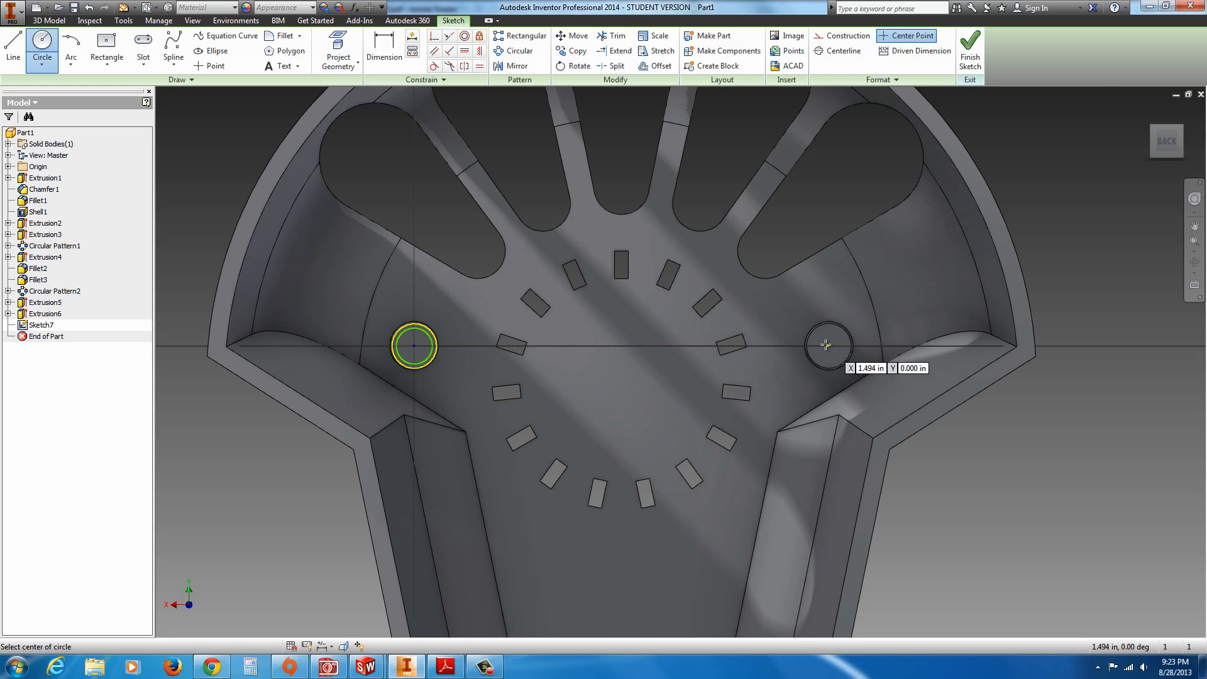
{"action": "scroll", "coordinate": [579, 388], "scroll_direction": "down", "scroll_amount": 2}
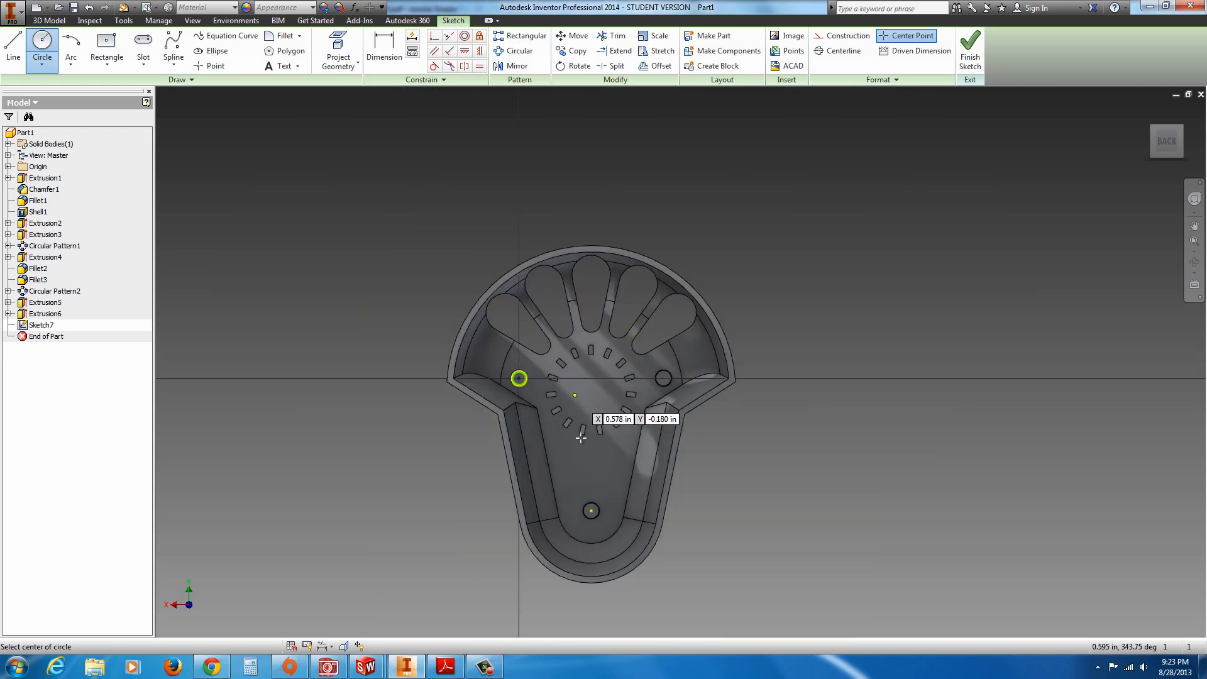
{"action": "scroll", "coordinate": [575, 501], "scroll_direction": "up", "scroll_amount": 5}
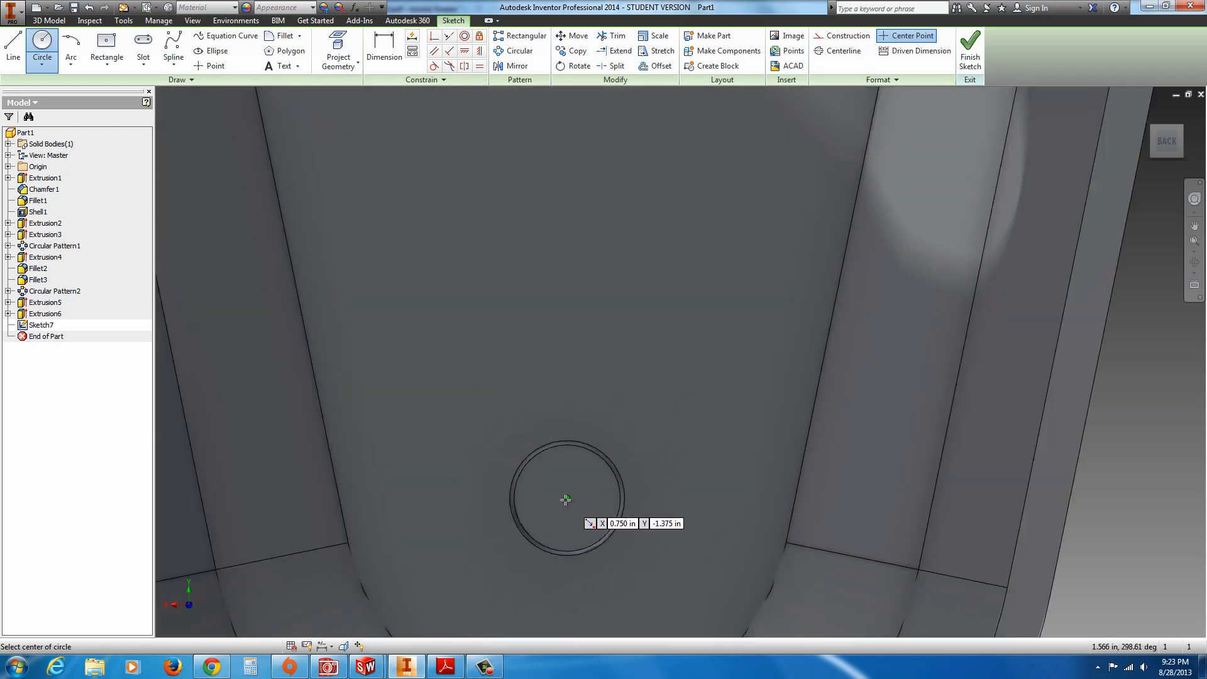
{"action": "left_click", "coordinate": [568, 498]}
{"action": "left_click", "coordinate": [599, 472]}
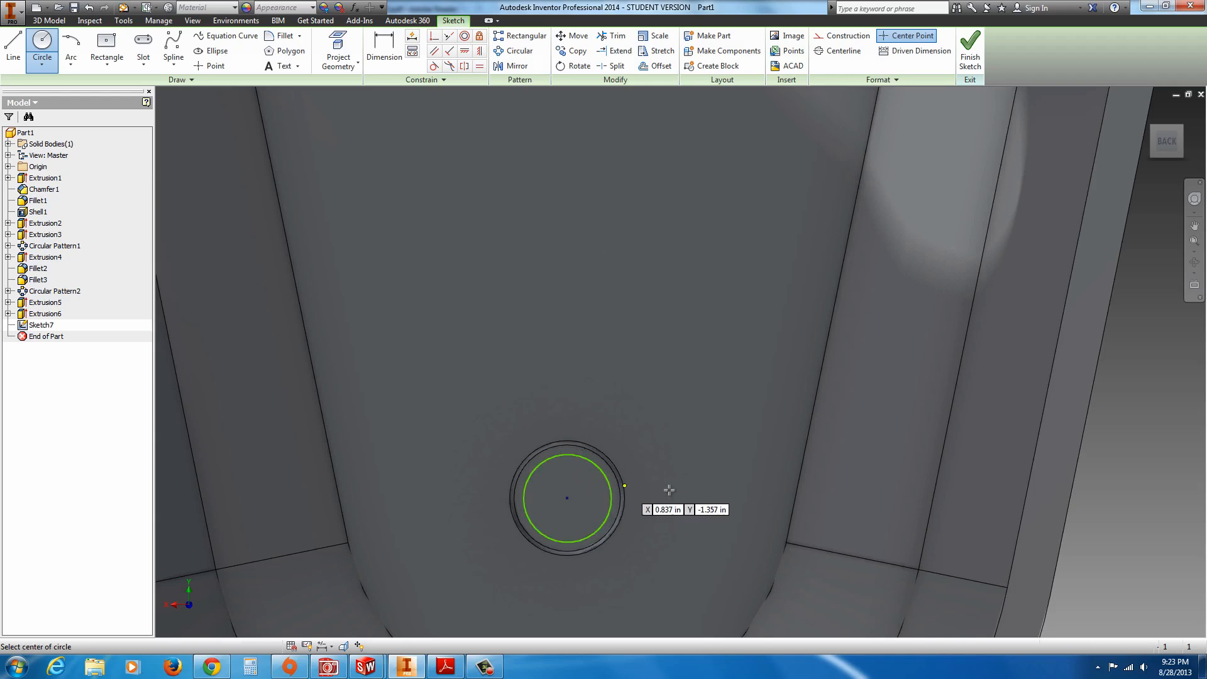
{"action": "scroll", "coordinate": [682, 462], "scroll_direction": "down", "scroll_amount": 4}
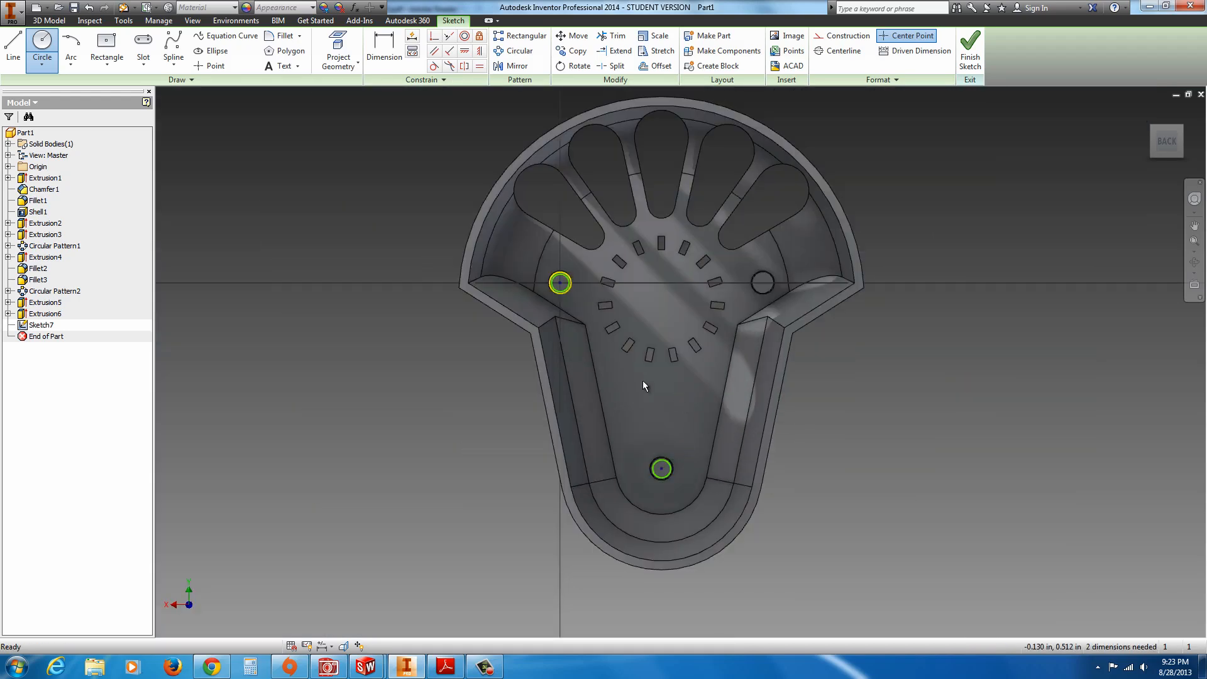
Apply an Equal constraint between the small inner circles of the dimensioned side boss and the narrow-end boss.
{"action": "key", "text": "Escape"}
{"action": "left_click", "coordinate": [481, 66]}
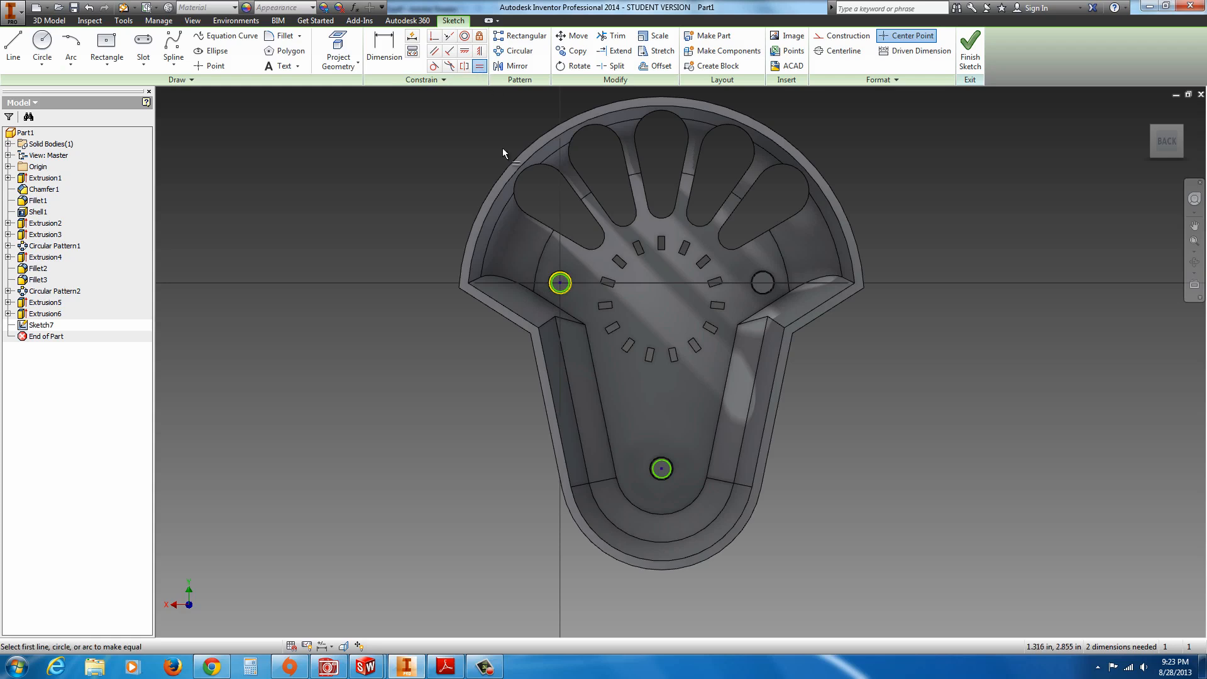
{"action": "left_click", "coordinate": [565, 287]}
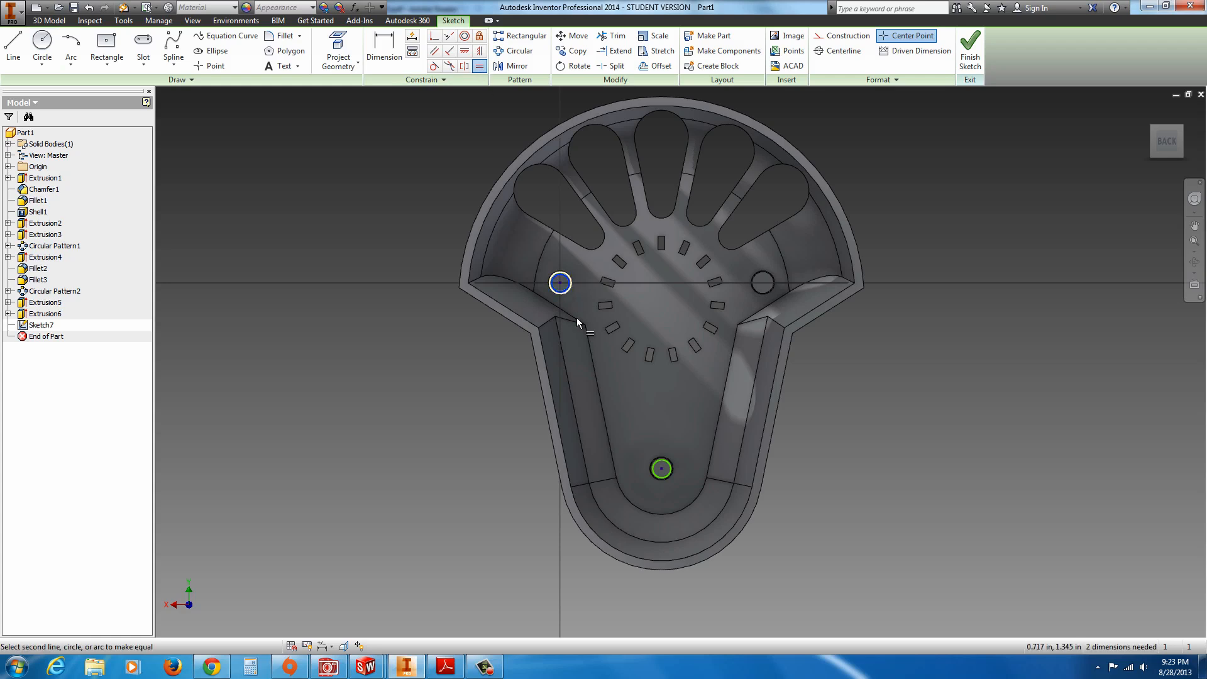
{"action": "left_click", "coordinate": [665, 477]}
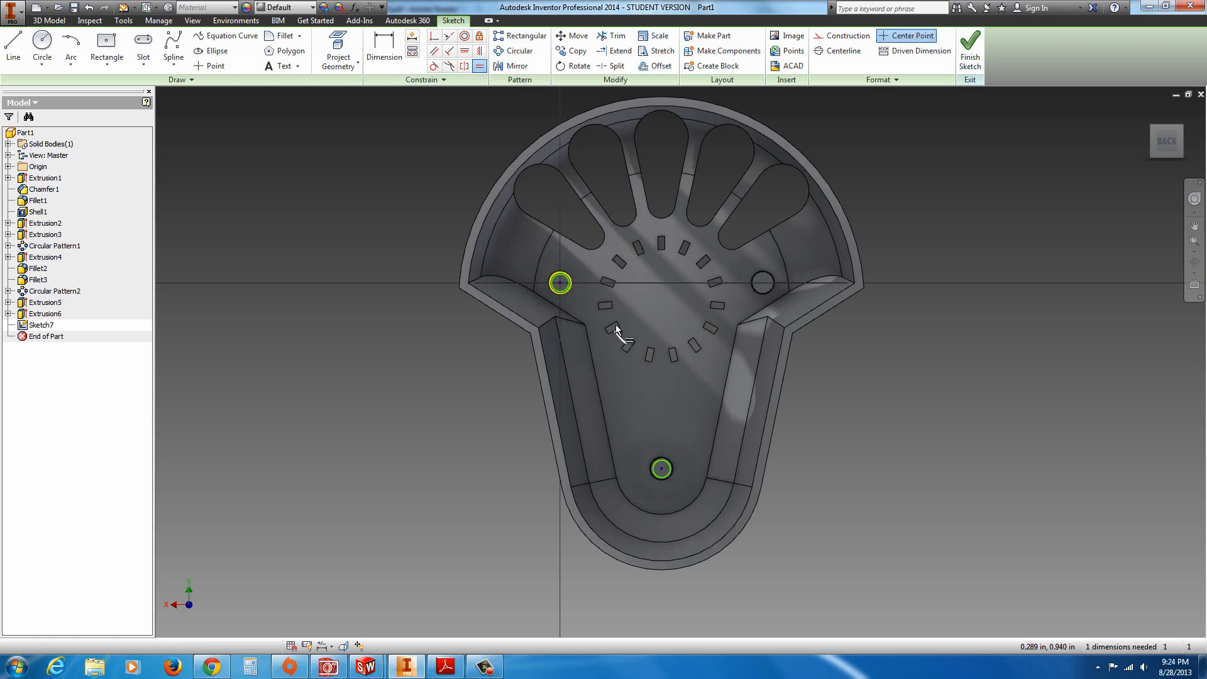
{"action": "left_click", "coordinate": [563, 290]}
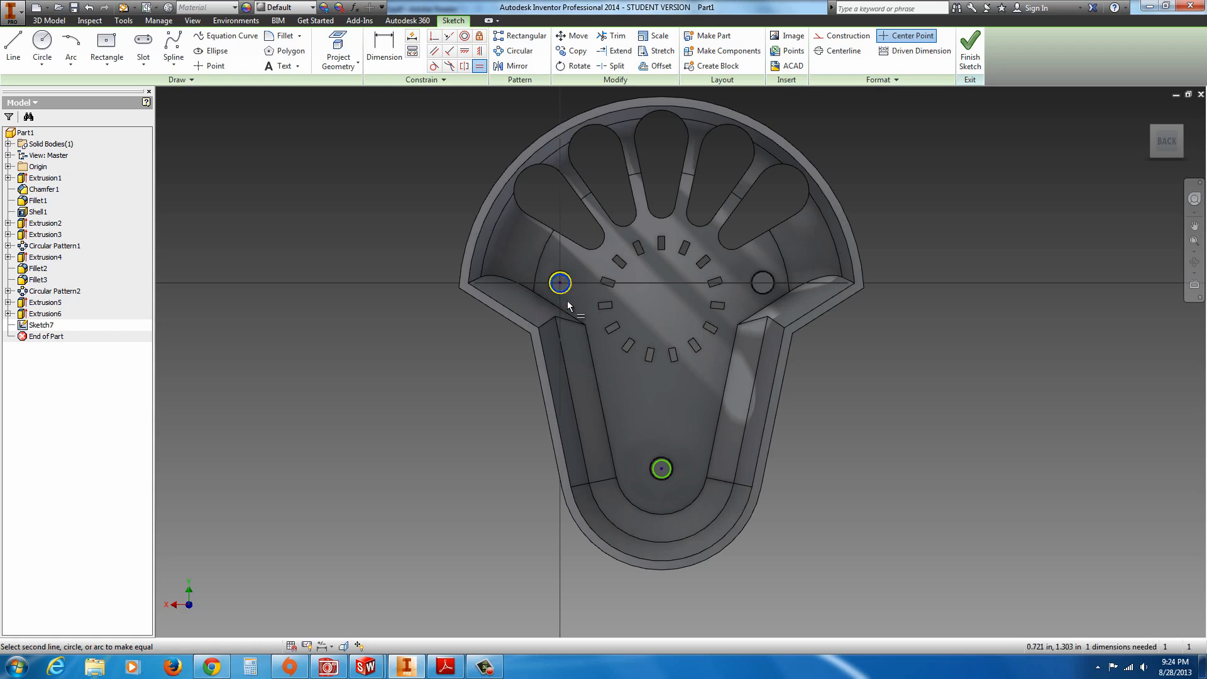
{"action": "left_click", "coordinate": [659, 476]}
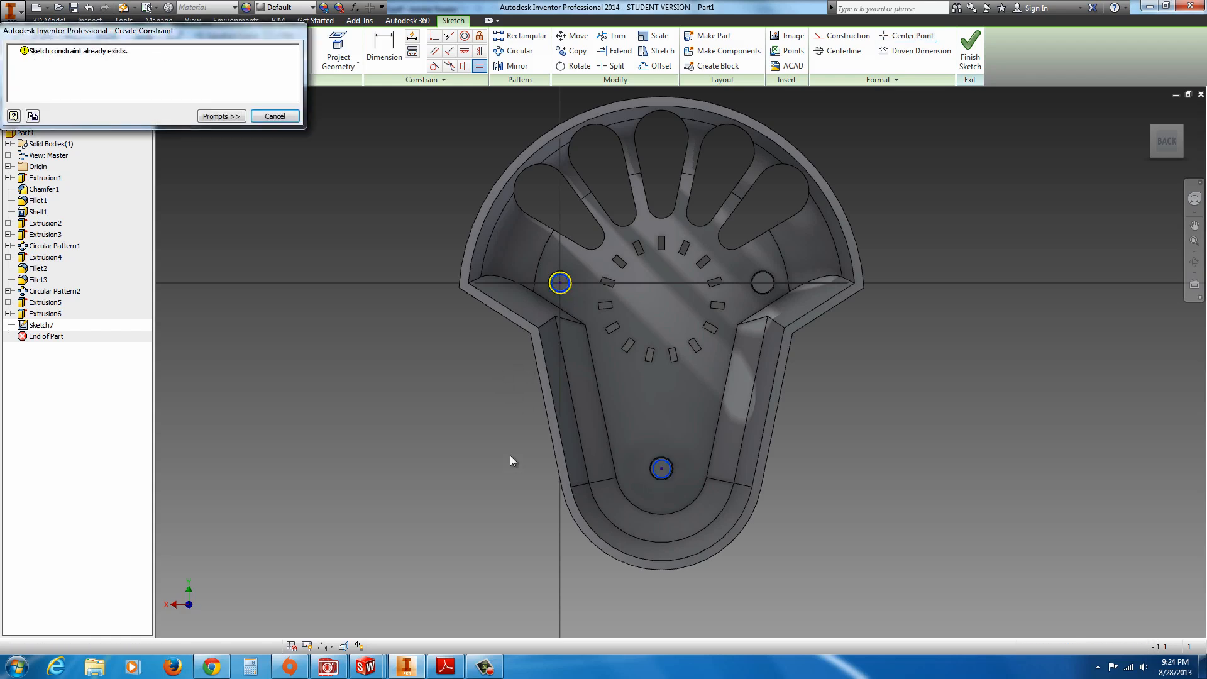
{"action": "left_click", "coordinate": [274, 117]}
Dimension the small circle inside the side boss with a diameter of 0.1 in.
{"action": "key", "text": "d"}
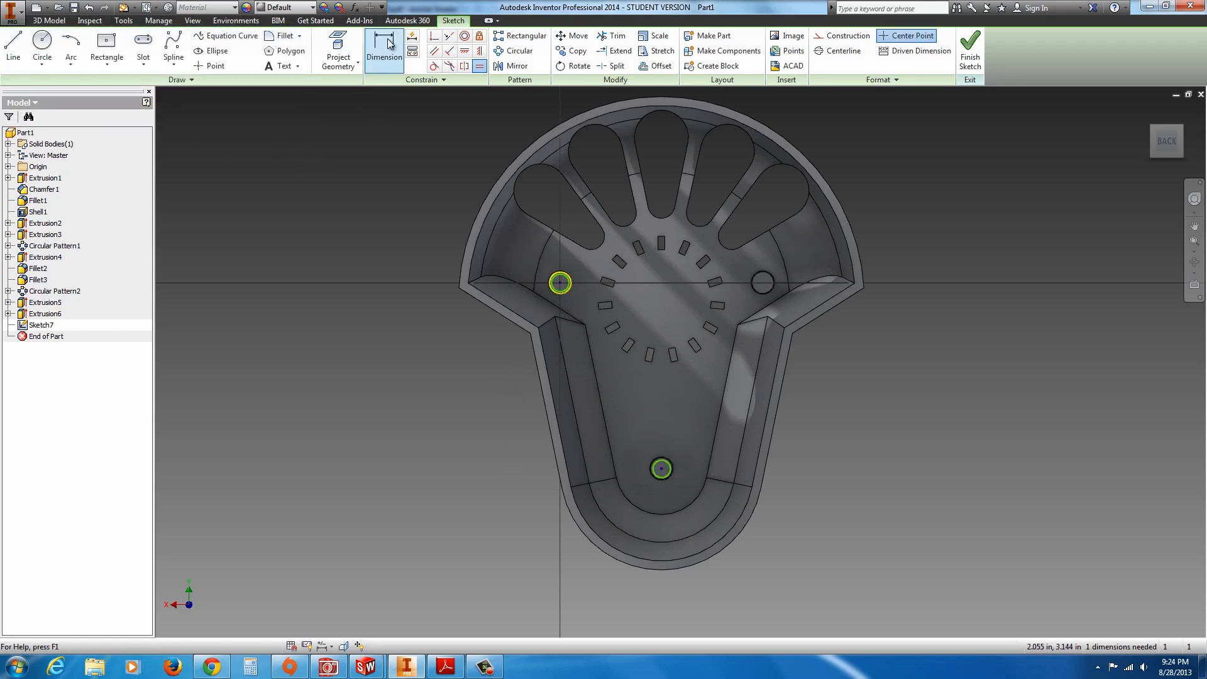
{"action": "left_click", "coordinate": [559, 286]}
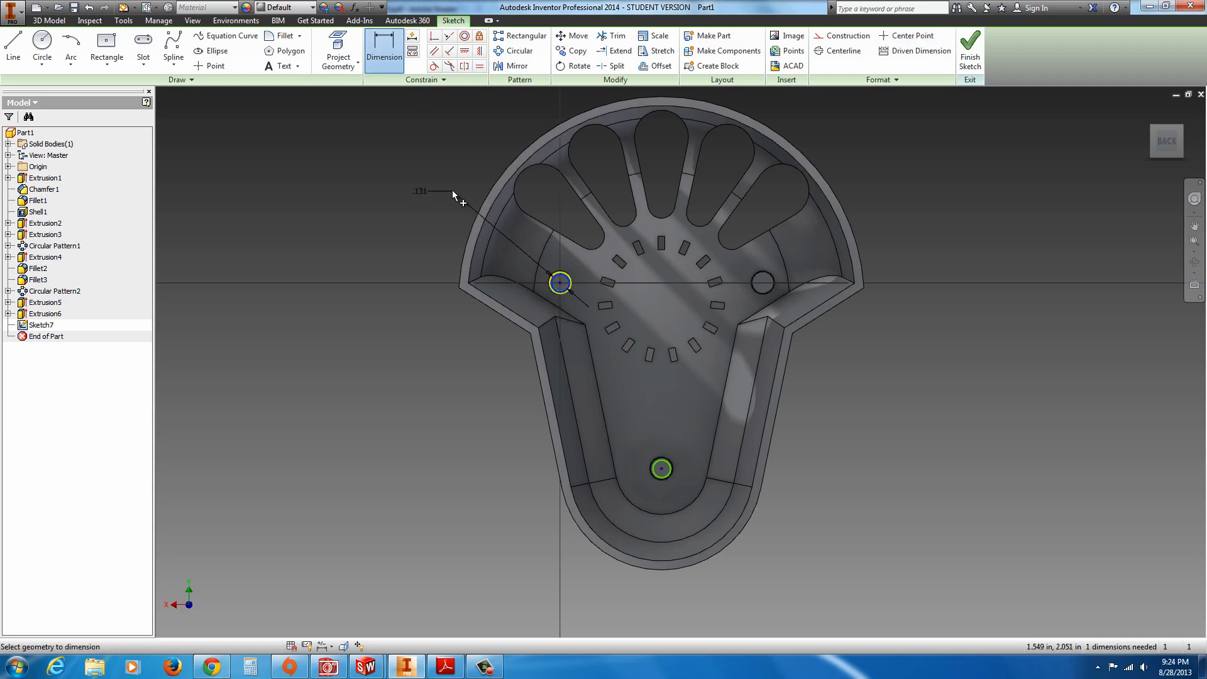
{"action": "left_click", "coordinate": [449, 190]}
{"action": "type", "text": ".1"}
{"action": "key", "text": "Return"}
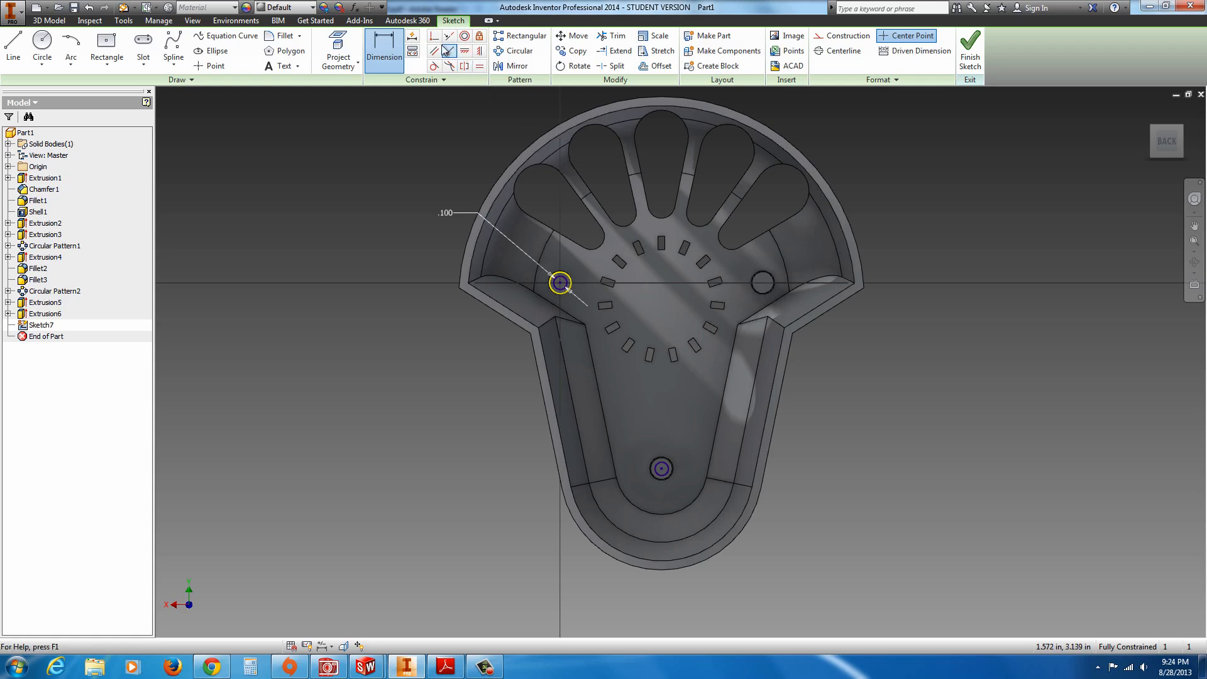
Draw a smaller circle inside the remaining side boss, centred near the boss's middle.
{"action": "left_click", "coordinate": [44, 45]}
{"action": "scroll", "coordinate": [760, 284], "scroll_direction": "up", "scroll_amount": 5}
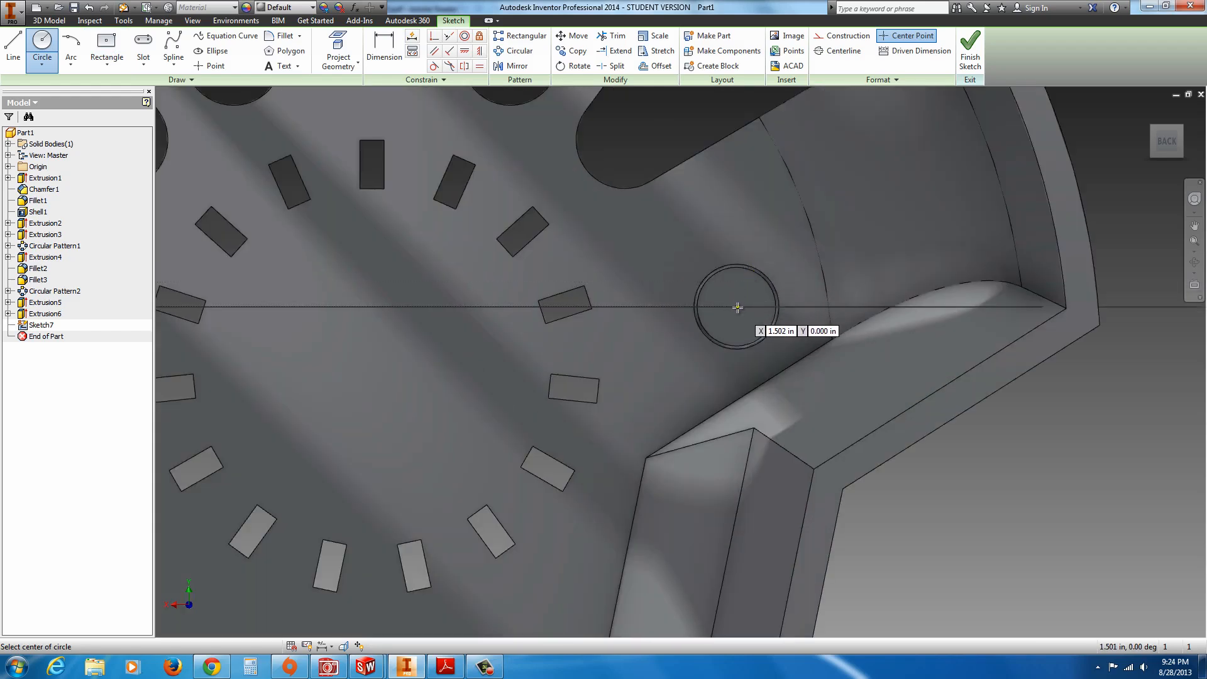
{"action": "left_click", "coordinate": [738, 307]}
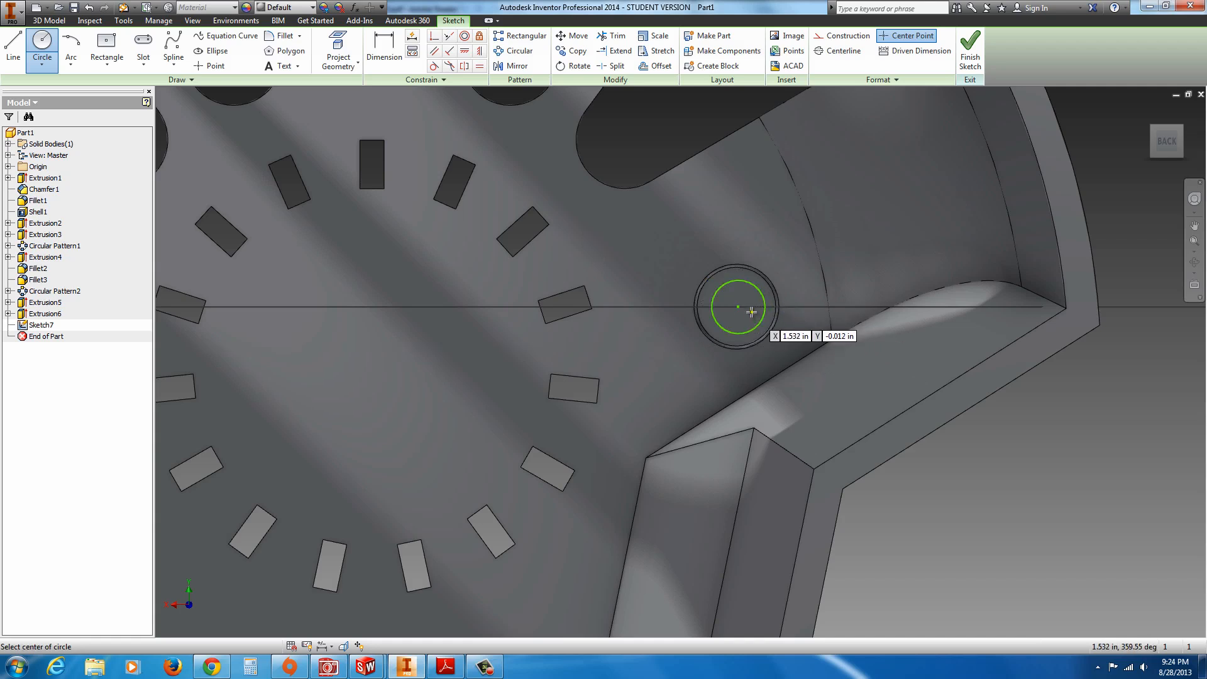
{"action": "left_click", "coordinate": [764, 326]}
{"action": "key", "text": "Escape"}
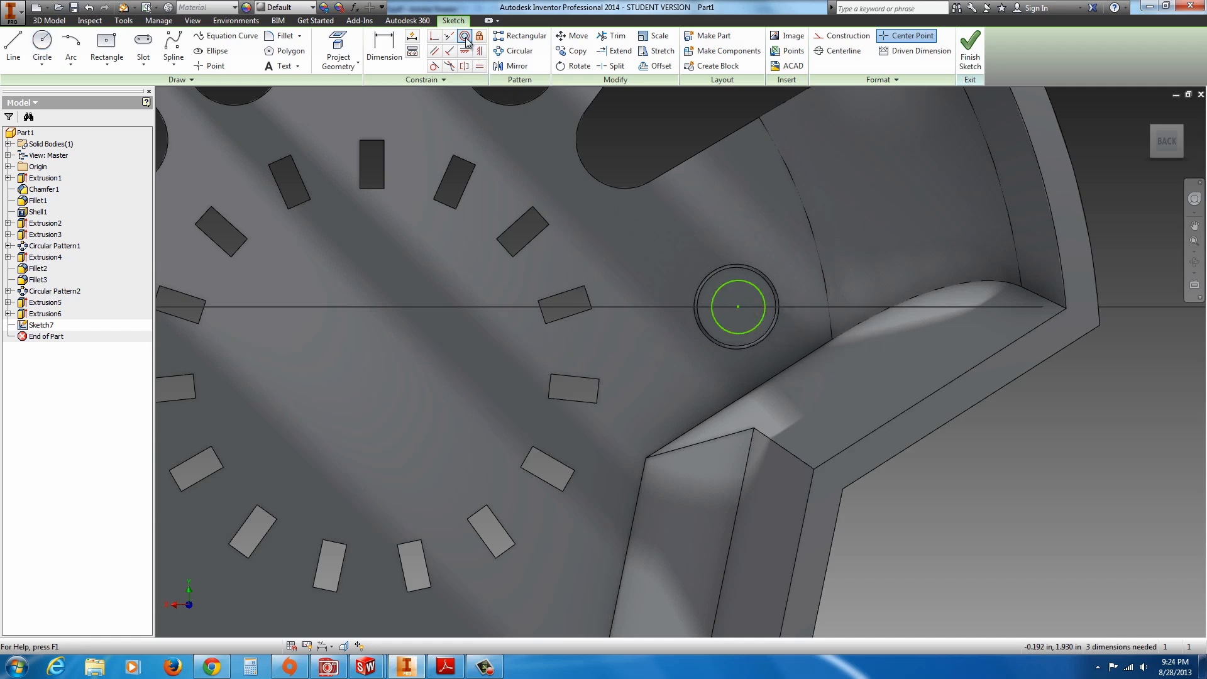
Make the new circle concentric with the outer edge of its boss.
{"action": "left_click", "coordinate": [464, 36]}
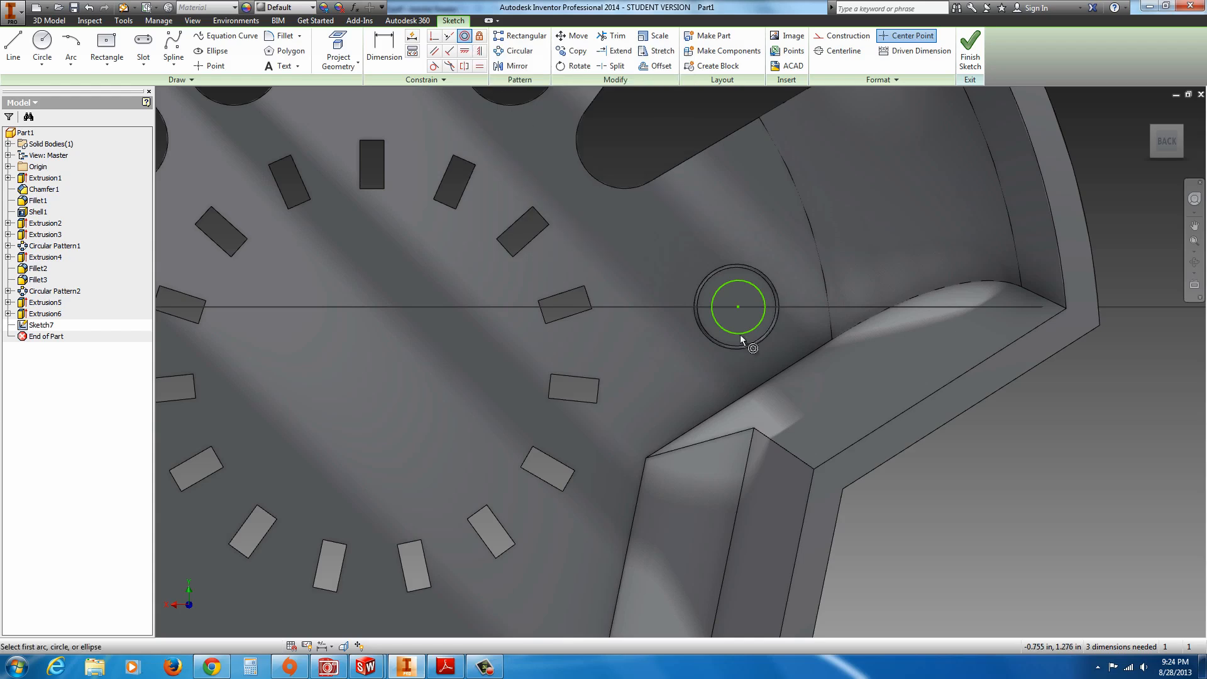
{"action": "left_click", "coordinate": [734, 333]}
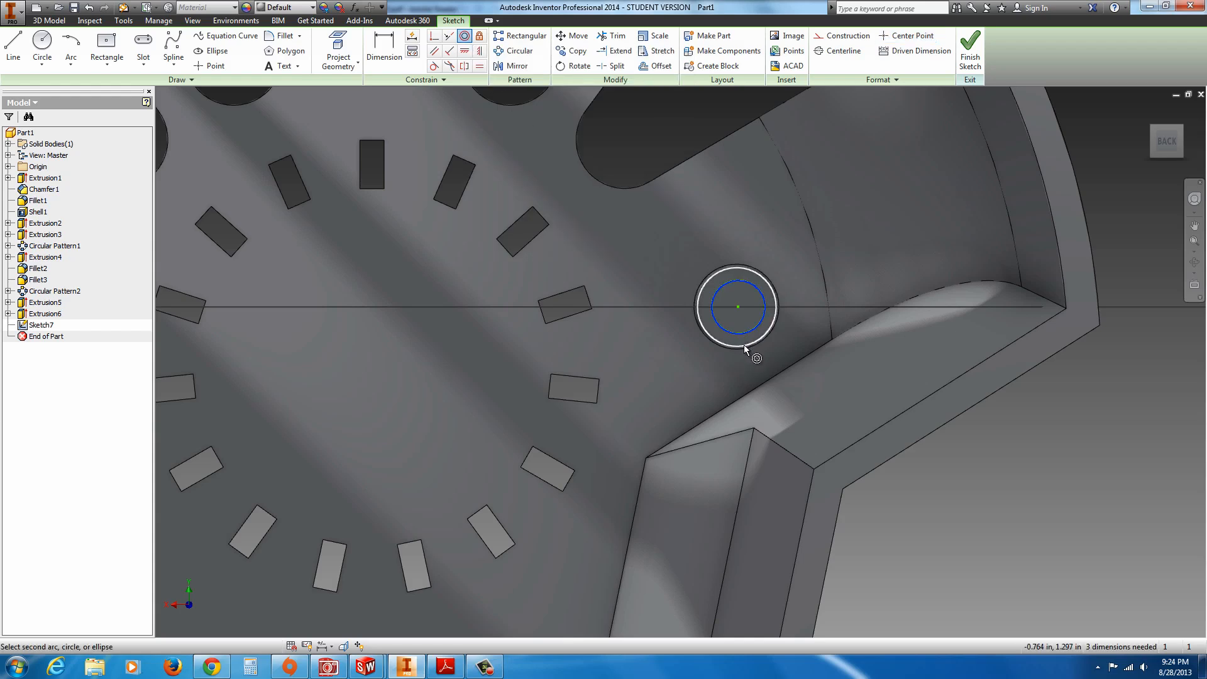
{"action": "left_click", "coordinate": [744, 345]}
{"action": "scroll", "coordinate": [779, 456], "scroll_direction": "down", "scroll_amount": 5}
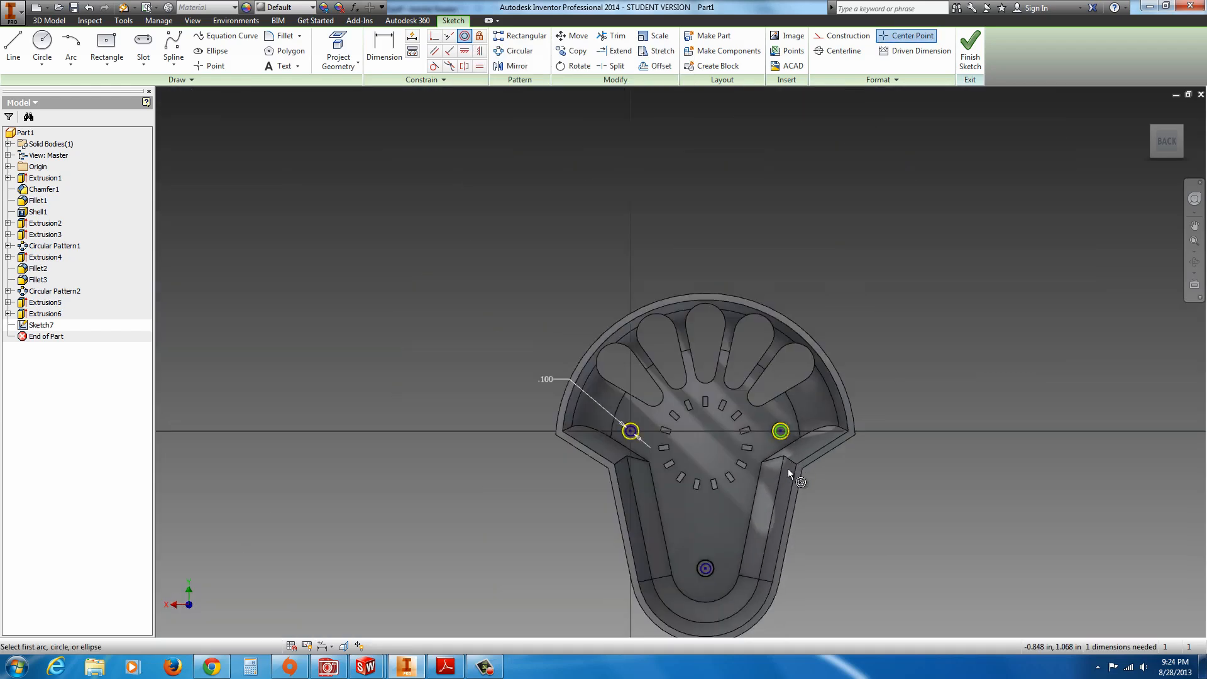
{"action": "key", "text": "Escape"}
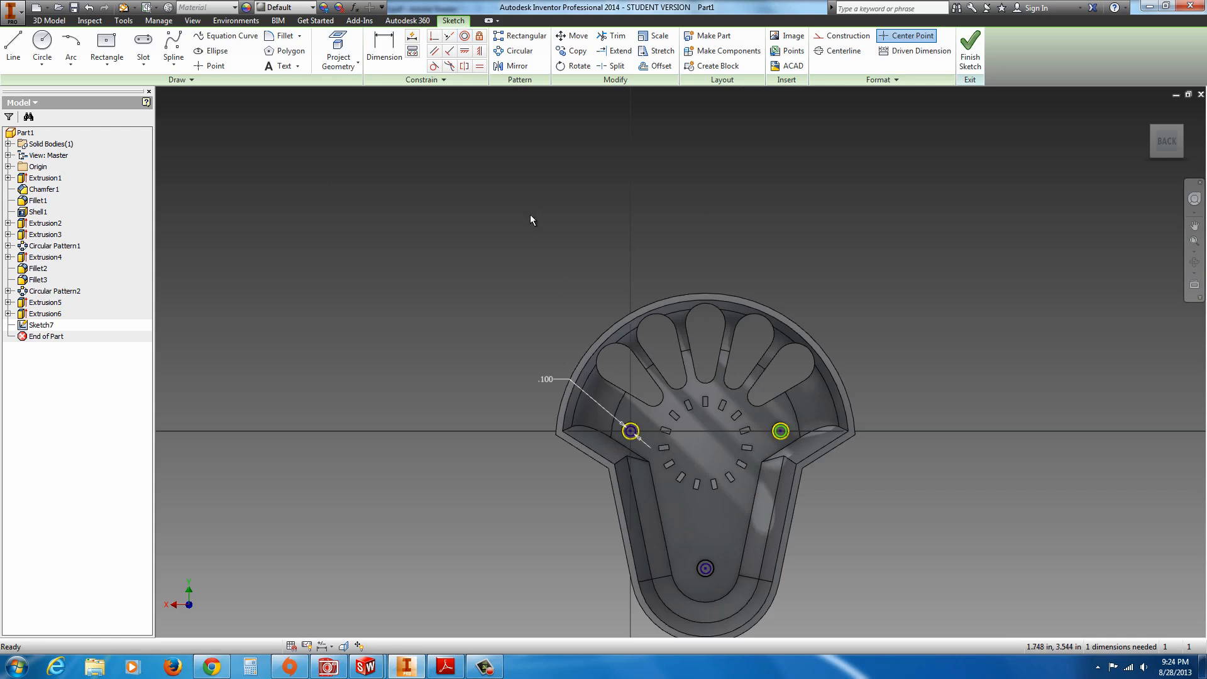
Make the new circle equal to the 0.1 in circle in the opposite side boss and finish the sketch.
{"action": "left_click", "coordinate": [480, 66]}
{"action": "left_click", "coordinate": [631, 435]}
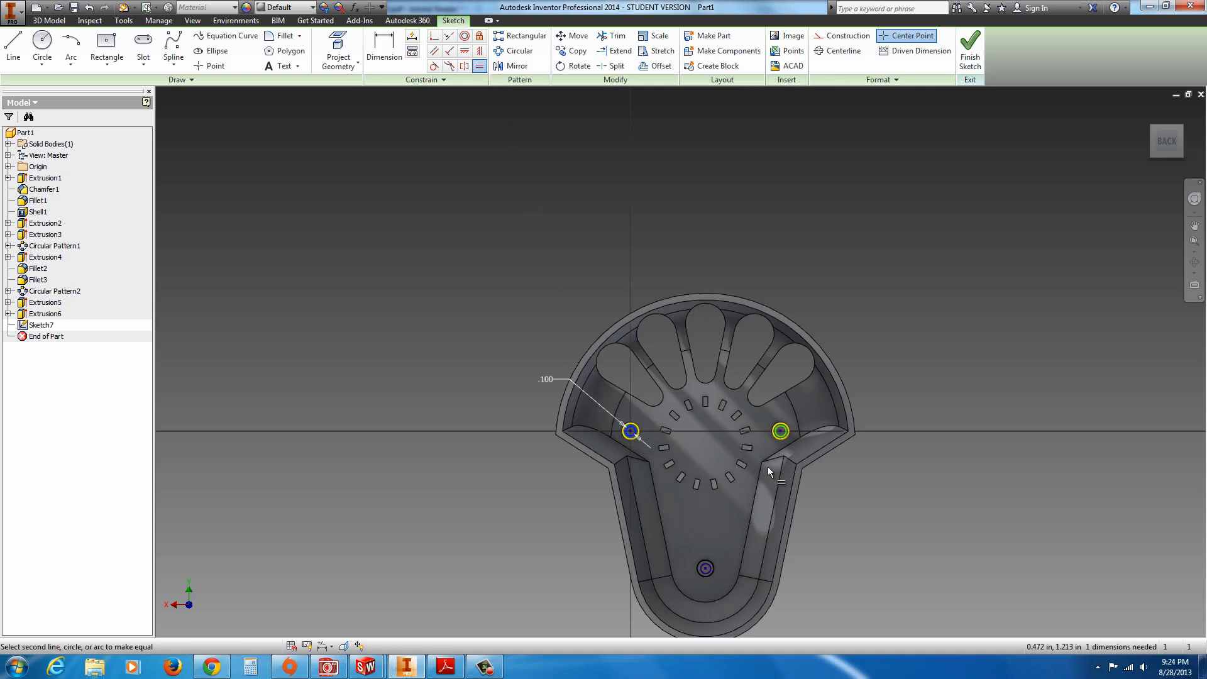
{"action": "left_click", "coordinate": [781, 438]}
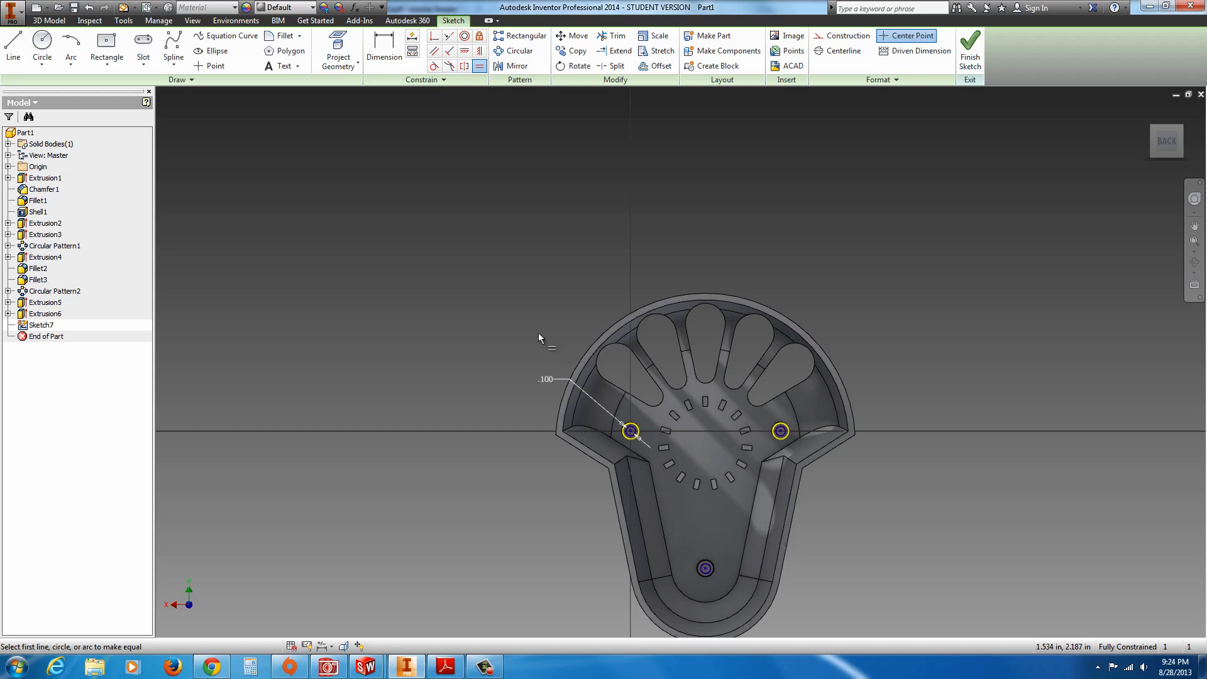
{"action": "left_click", "coordinate": [970, 51]}
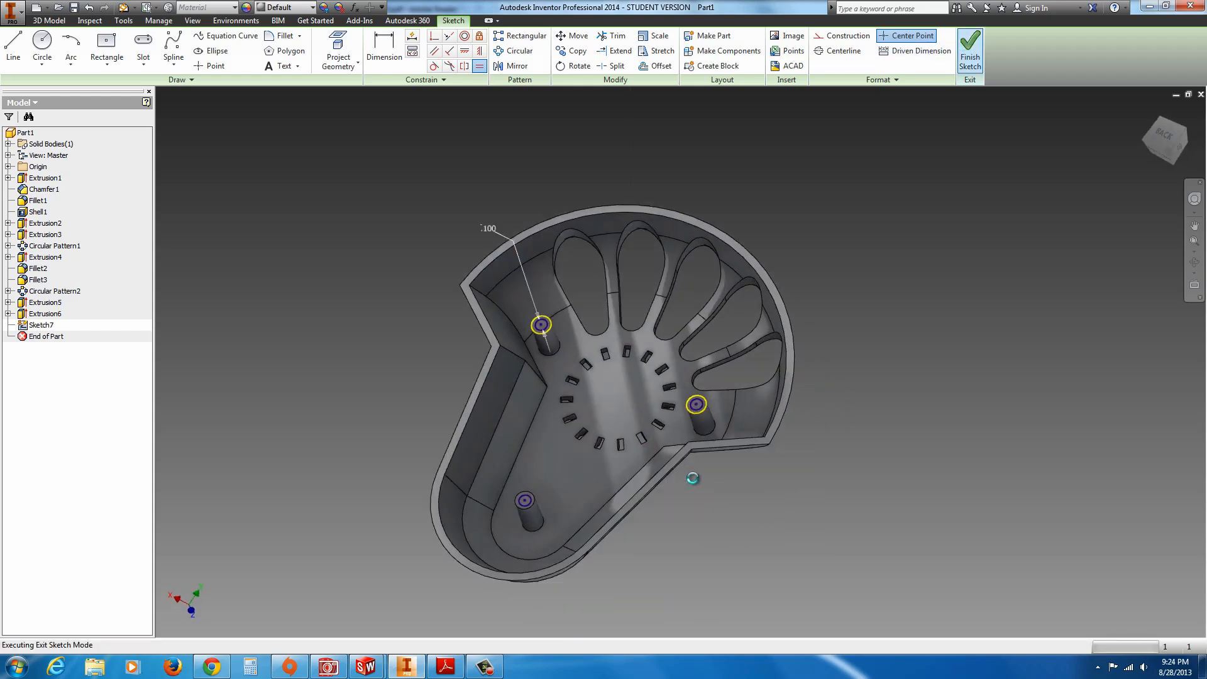
Extrude the three small boss circles as a cut down into the bosses.
{"action": "left_click", "coordinate": [105, 47]}
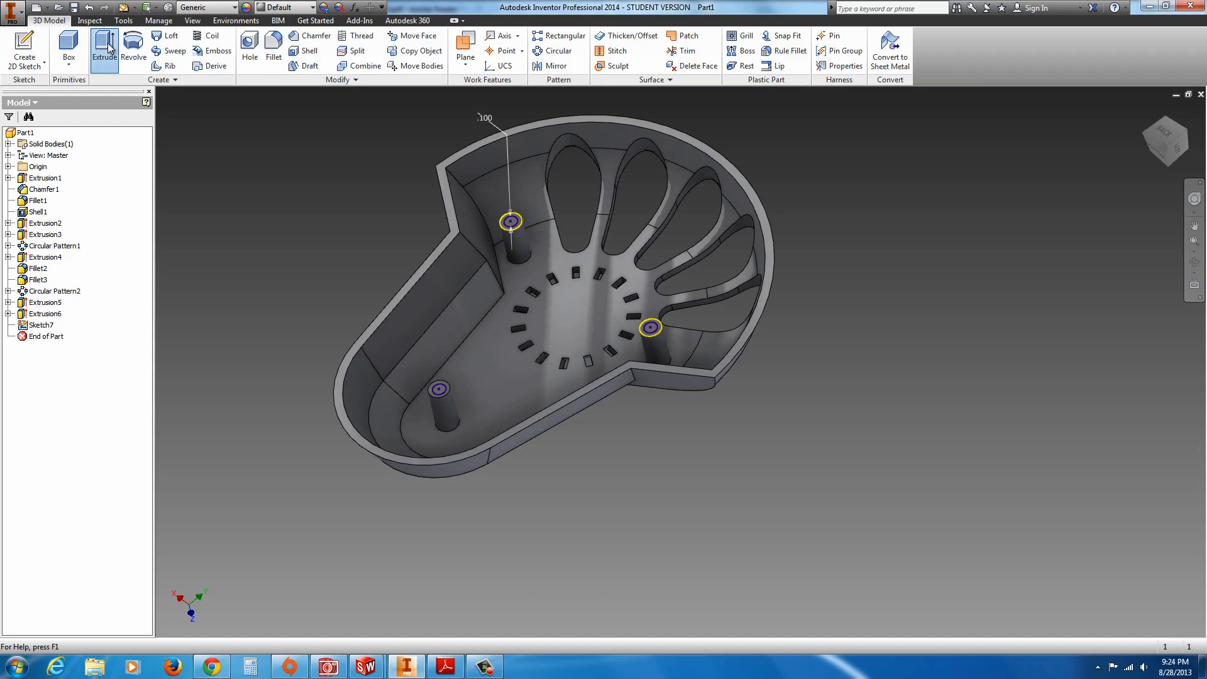
{"action": "left_click", "coordinate": [510, 222]}
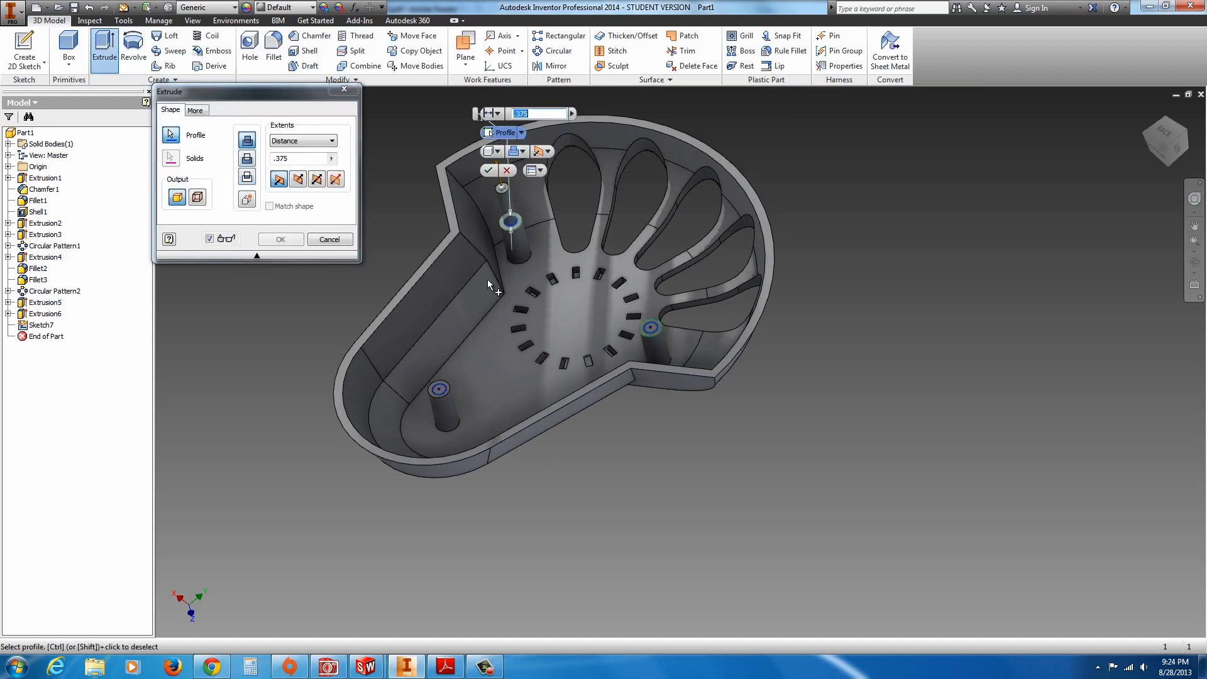
{"action": "left_click", "coordinate": [652, 326]}
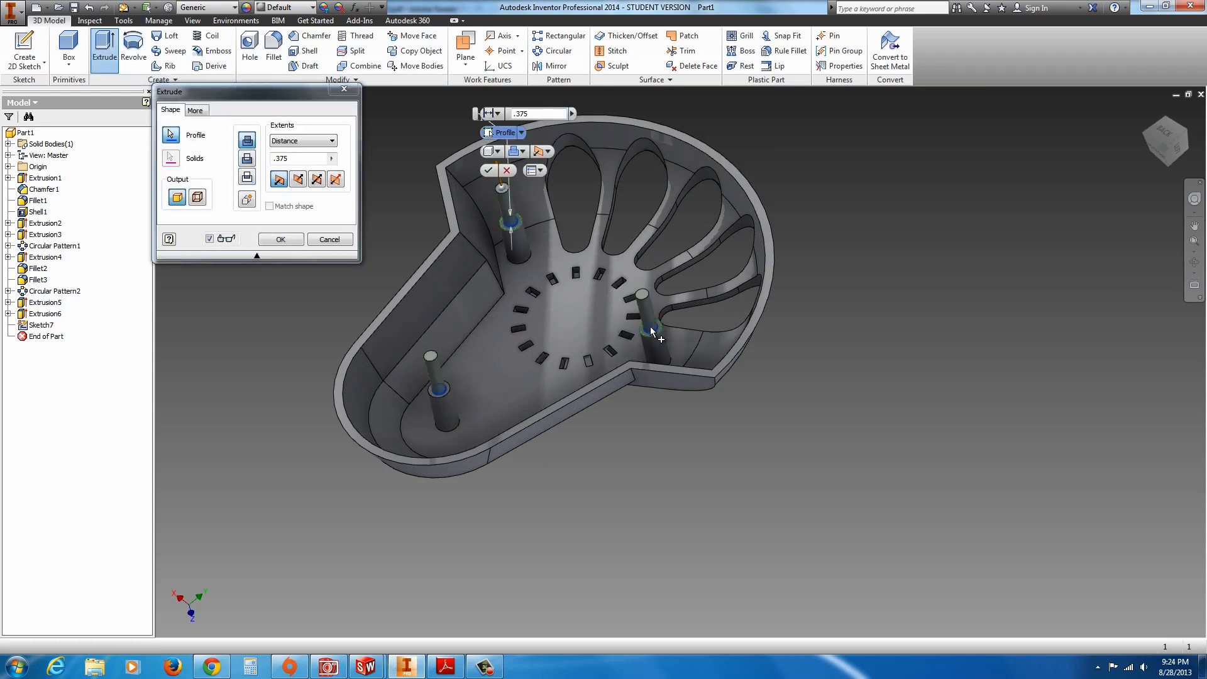
{"action": "left_click", "coordinate": [247, 159]}
{"action": "left_click", "coordinate": [289, 158]}
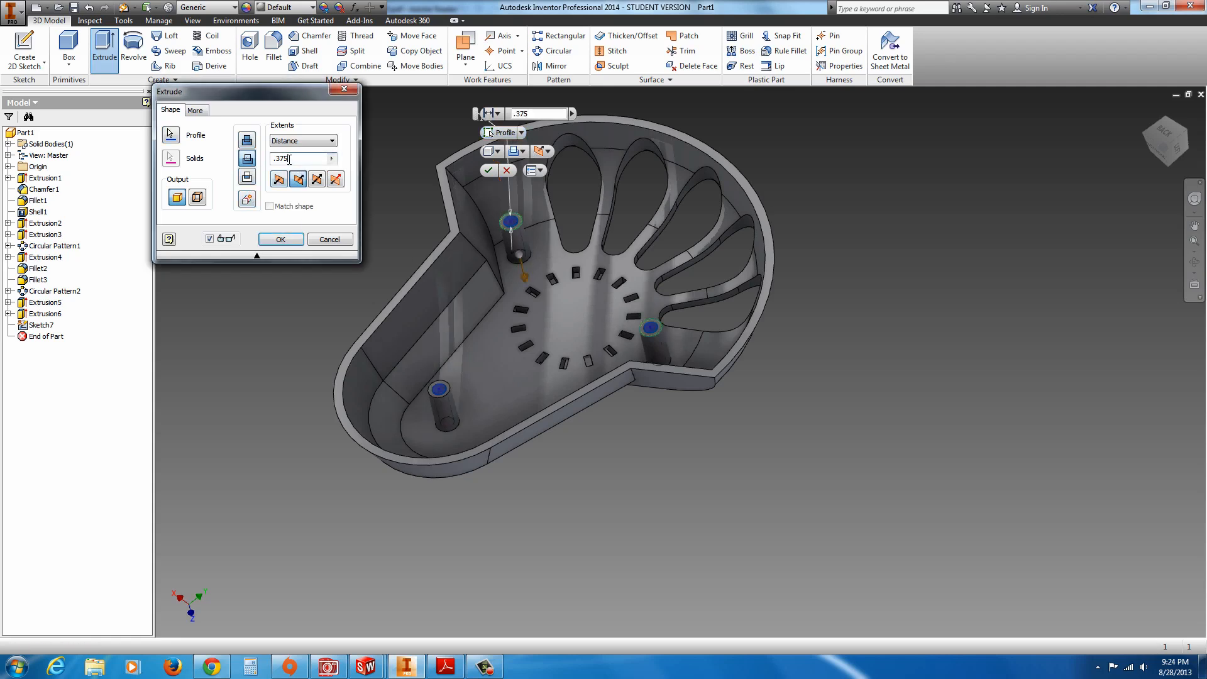
{"action": "left_click_drag", "start_coordinate": [289, 158], "coordinate": [274, 159]}
{"action": "key", "text": "Return"}
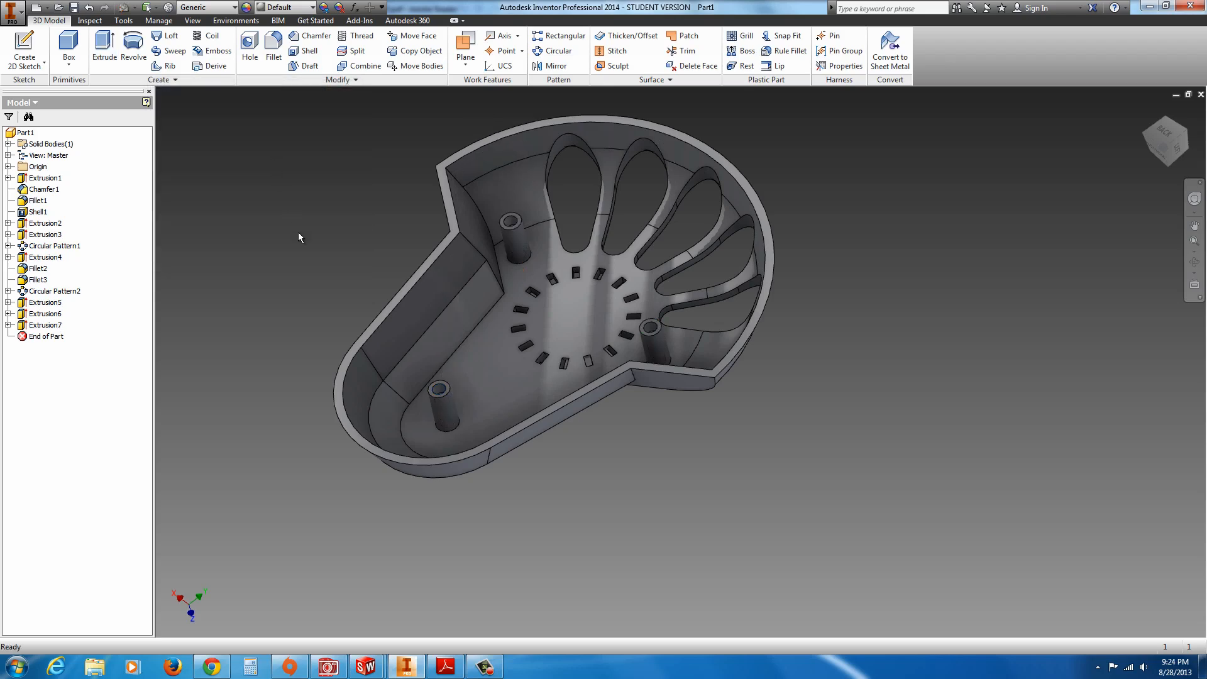
Start a sketch on the cover's inner floor and draw two concentric circles, about 0.59 in and 0.46 in in diameter, at the slot ring's centre.
{"action": "middle_click_drag", "start_coordinate": [499, 325], "coordinate": [530, 338]}
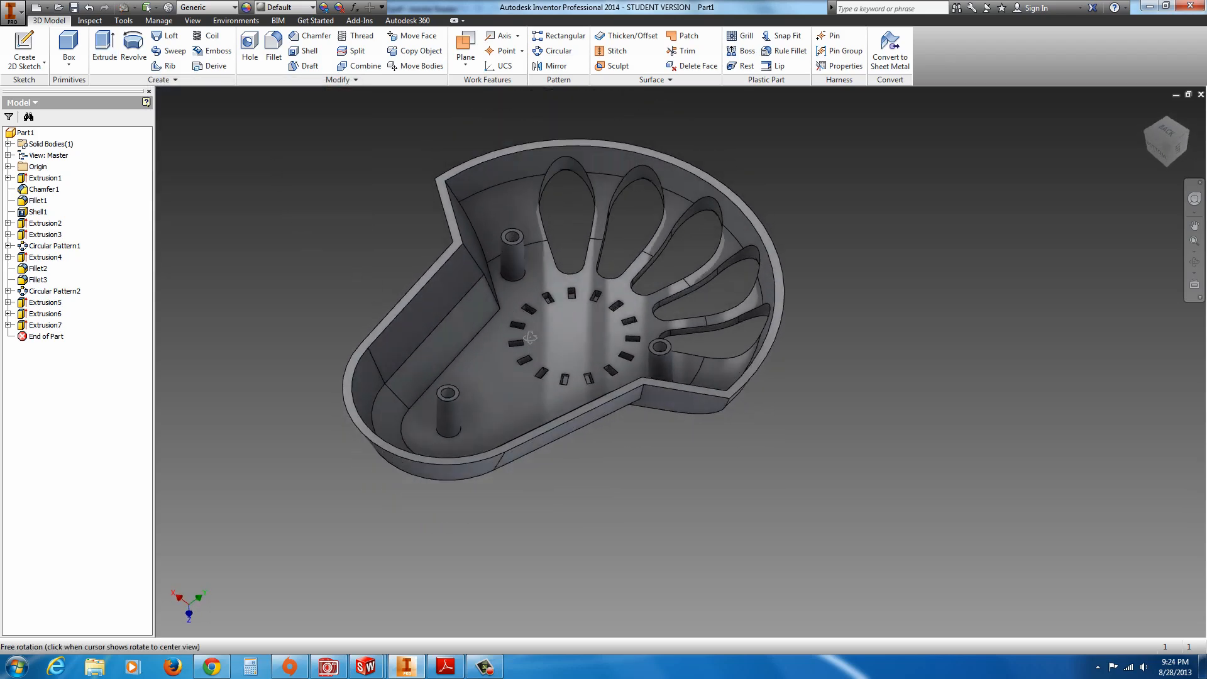
{"action": "left_click", "coordinate": [612, 330]}
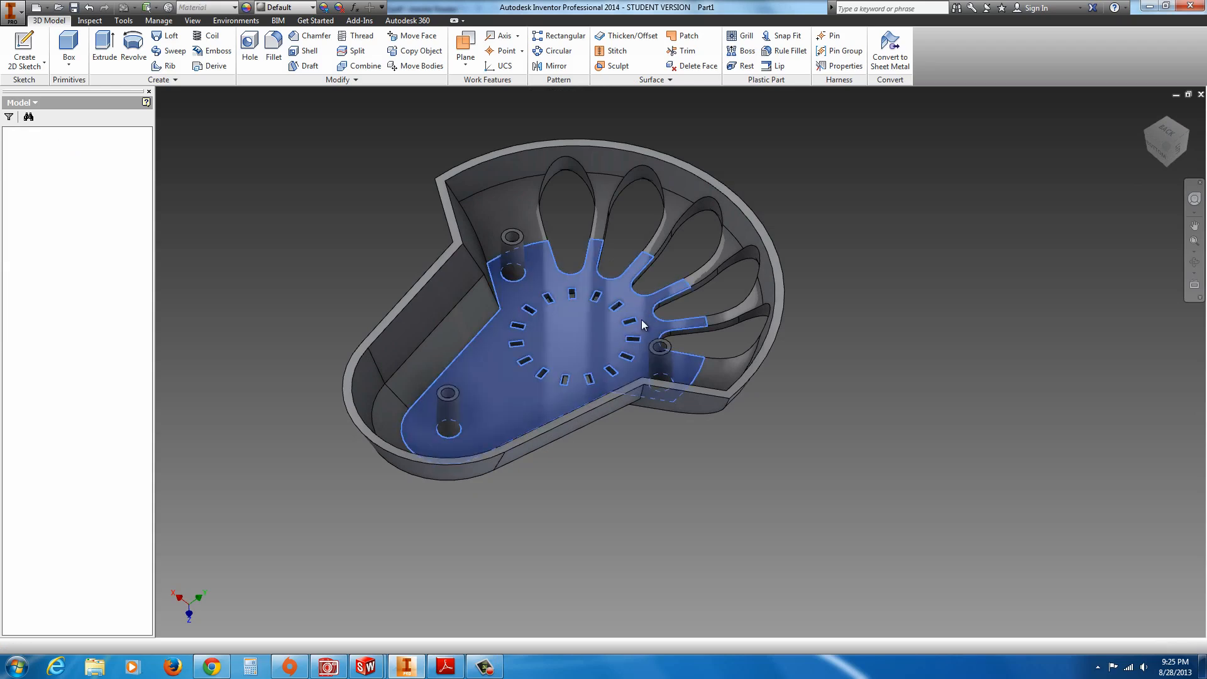
{"action": "key", "text": "Page_Up"}
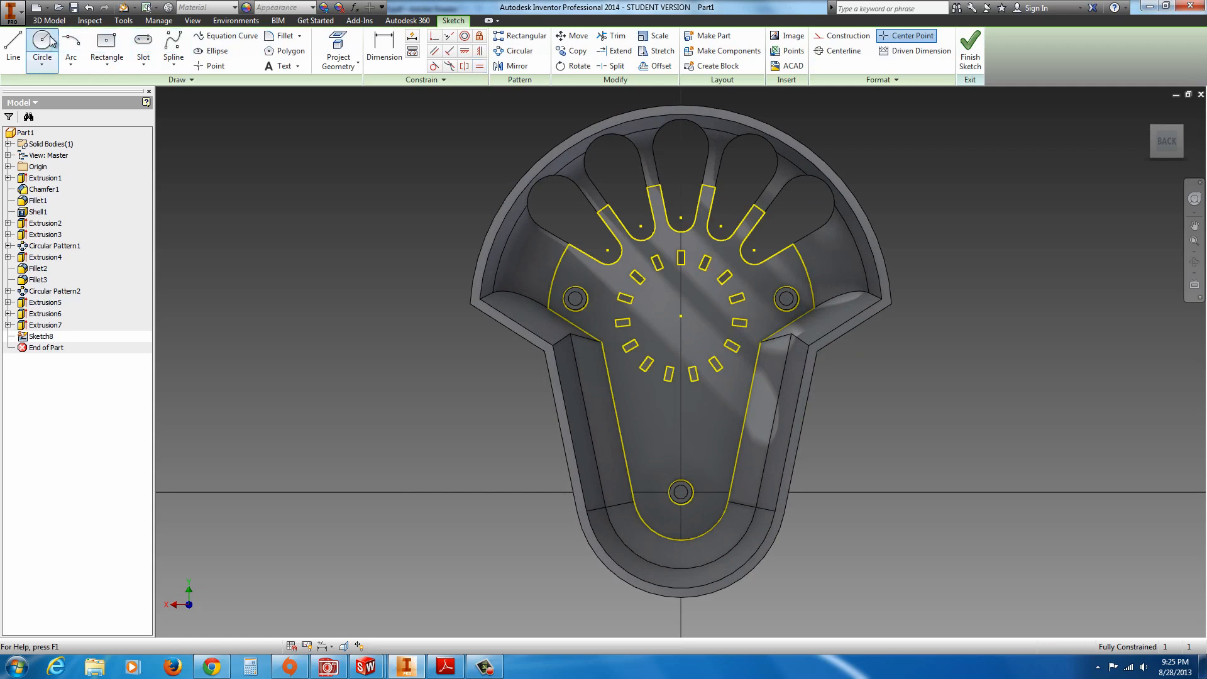
{"action": "left_click", "coordinate": [42, 48]}
{"action": "left_click", "coordinate": [681, 316]}
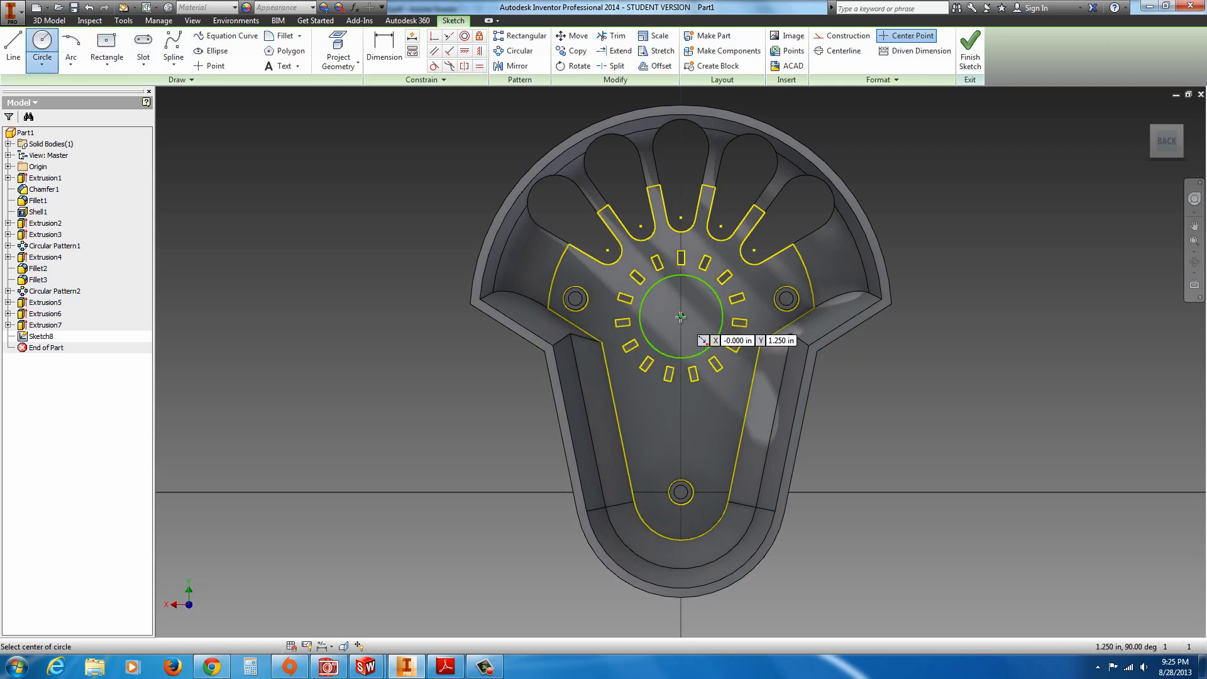
{"action": "left_click", "coordinate": [708, 301]}
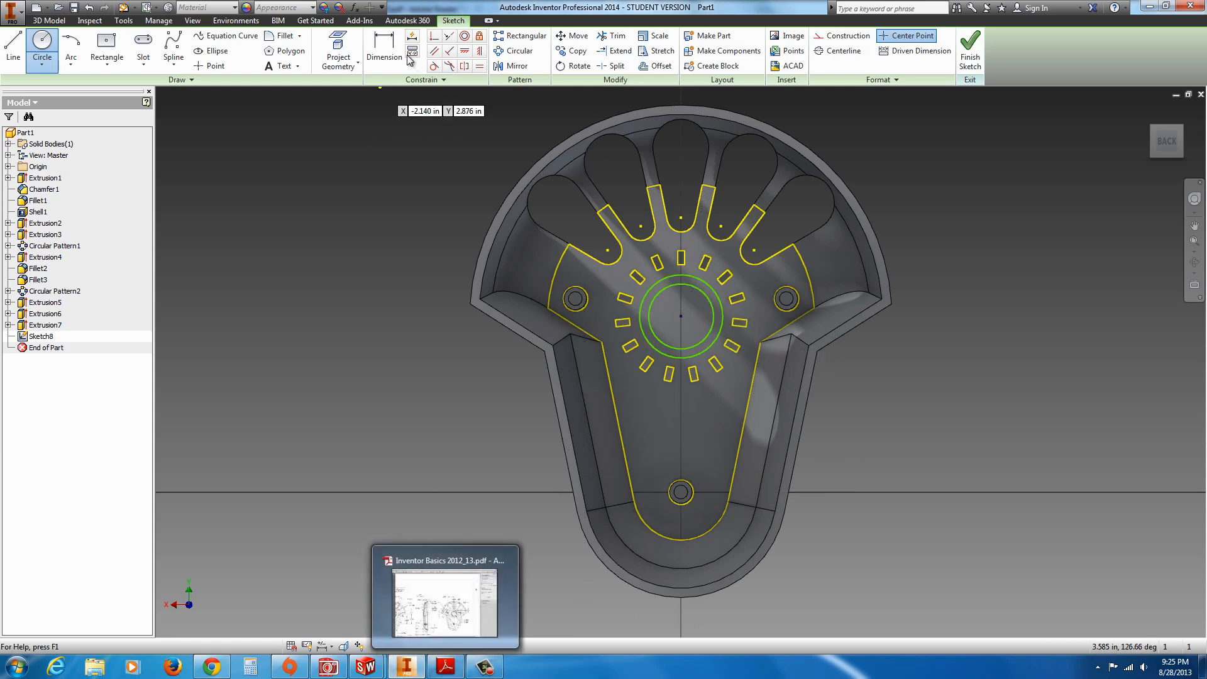
Check the ring diameters in the PDF drawing and dimension the inner circle's diameter as 0.5 in.
{"action": "key", "text": "d"}
{"action": "left_click", "coordinate": [446, 665]}
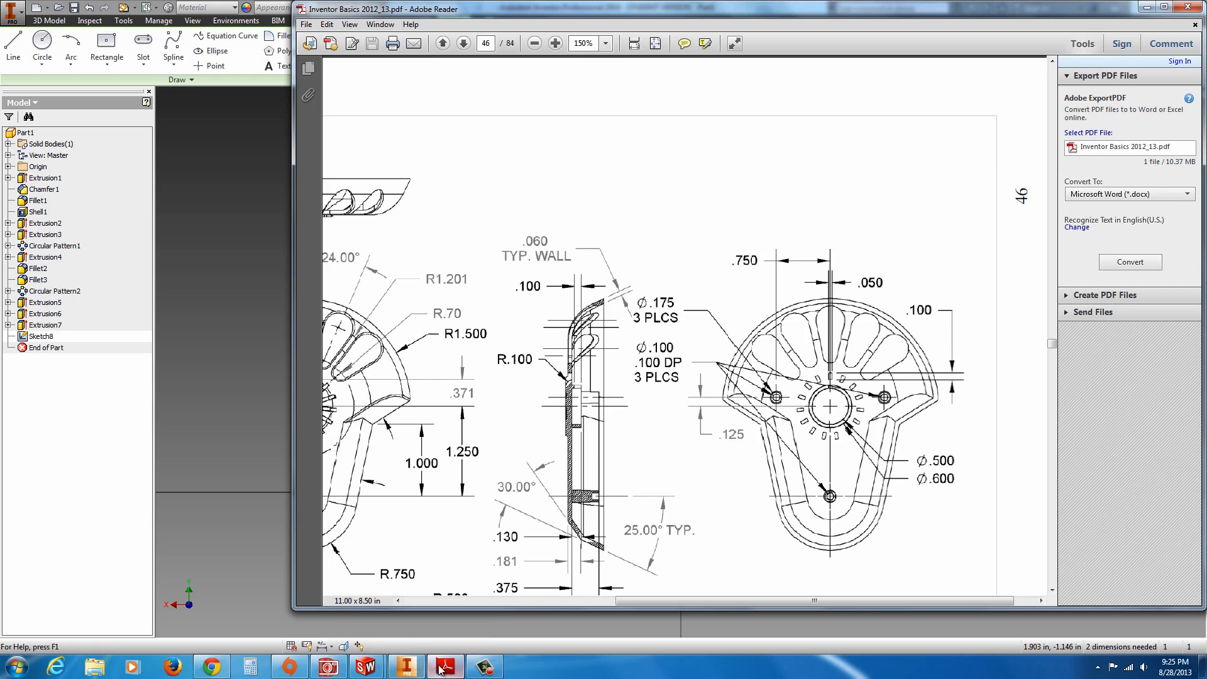
{"action": "left_click", "coordinate": [407, 669]}
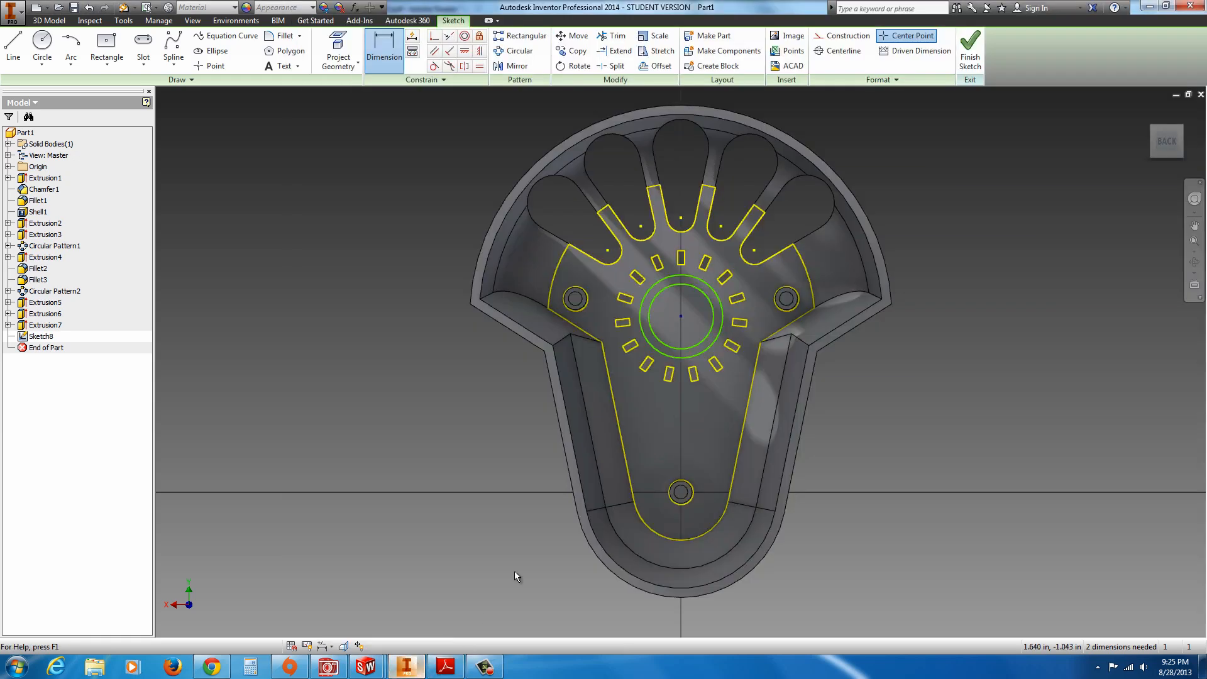
{"action": "left_click", "coordinate": [649, 315]}
{"action": "left_click", "coordinate": [492, 179]}
{"action": "type", "text": ".5"}
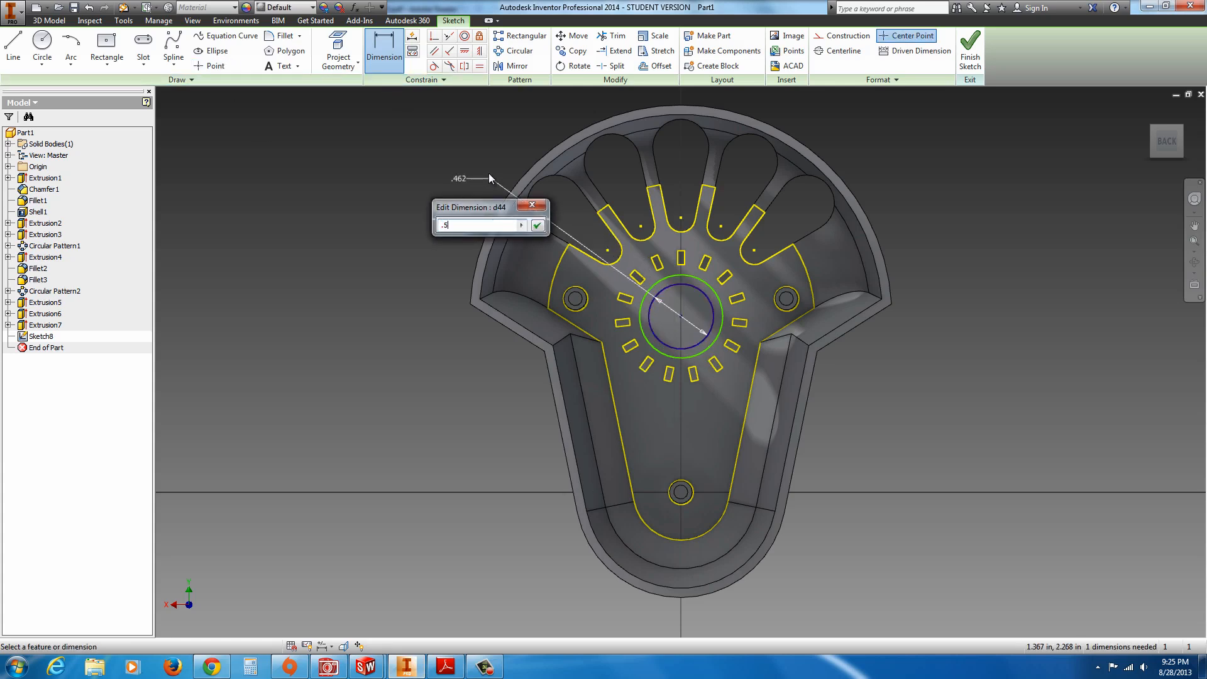
{"action": "key", "text": "Return"}
Dimension the outer circle's diameter as 0.6 in and finish the sketch.
{"action": "left_click", "coordinate": [640, 327]}
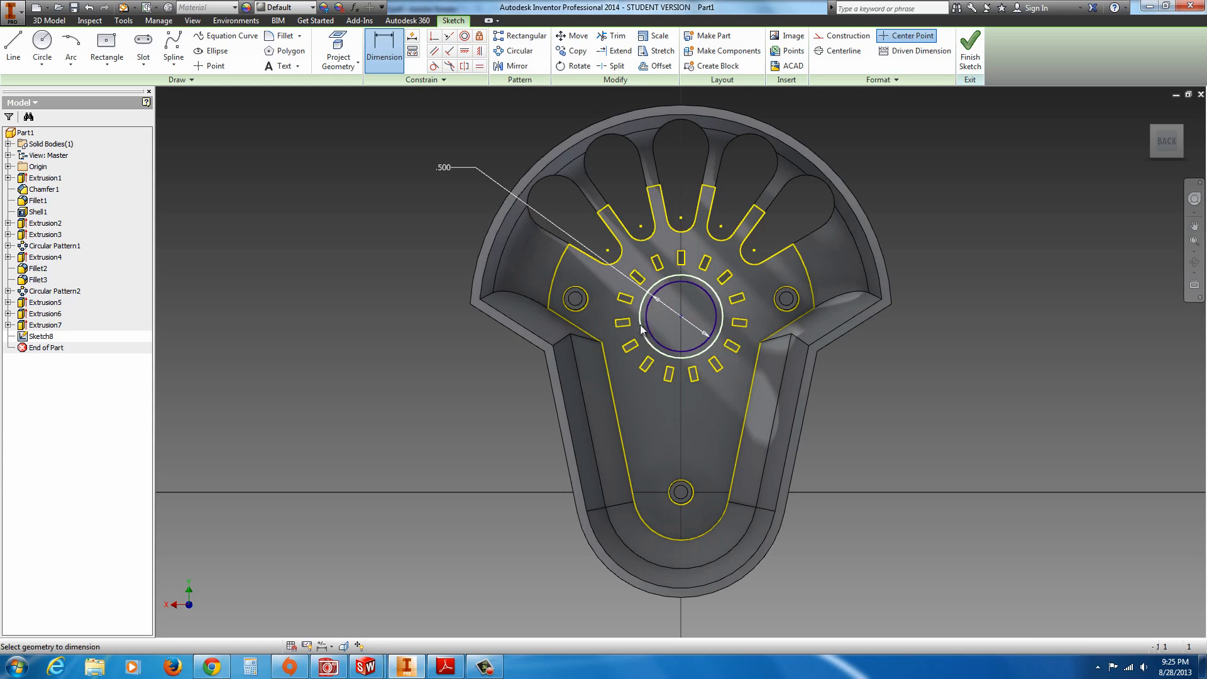
{"action": "left_click", "coordinate": [455, 190]}
{"action": "type", "text": "."}
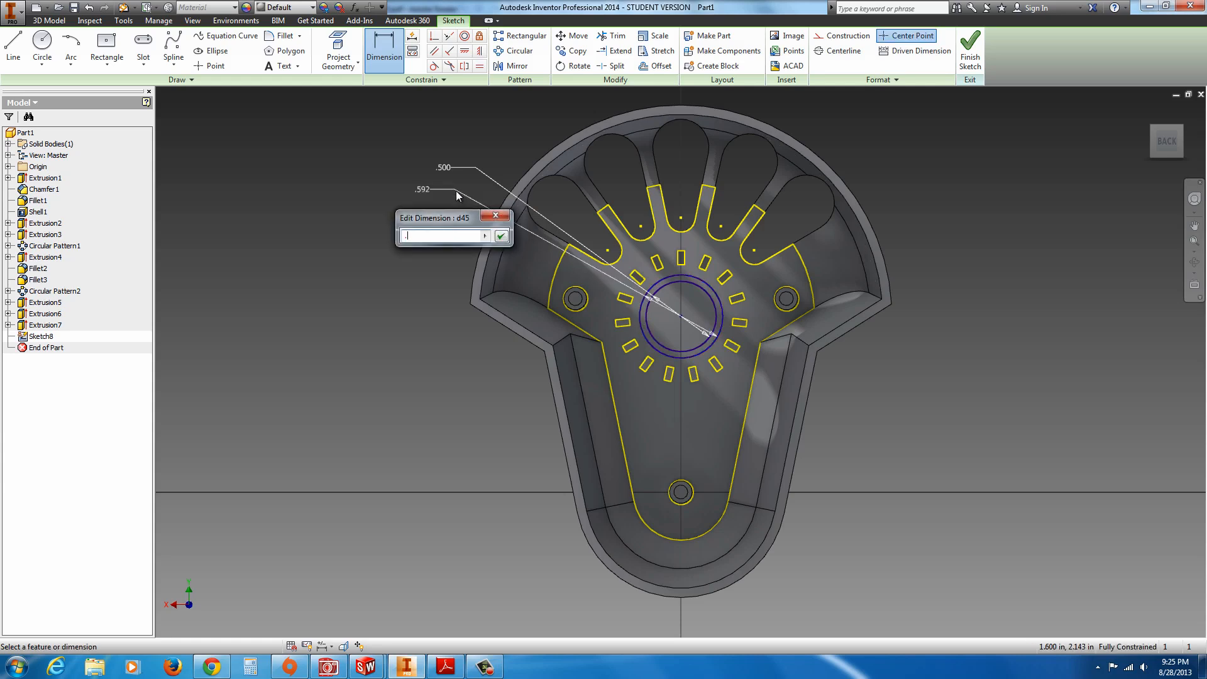
{"action": "type", "text": "6"}
{"action": "key", "text": "Return"}
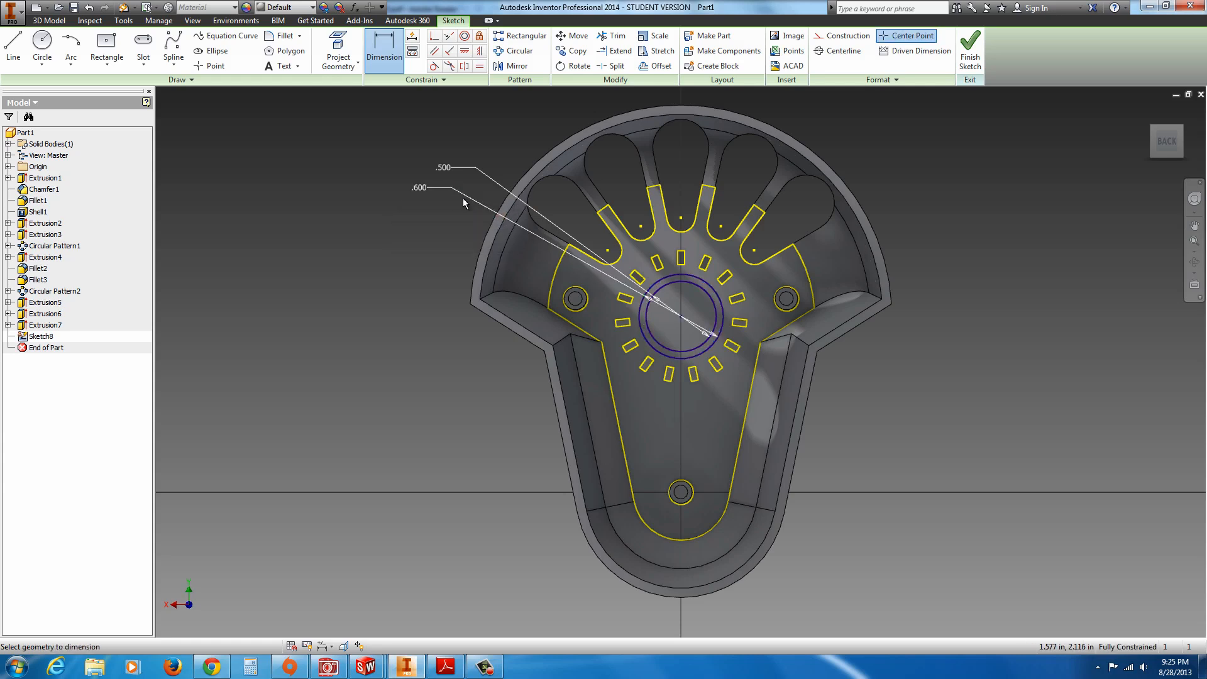
{"action": "left_click", "coordinate": [970, 55]}
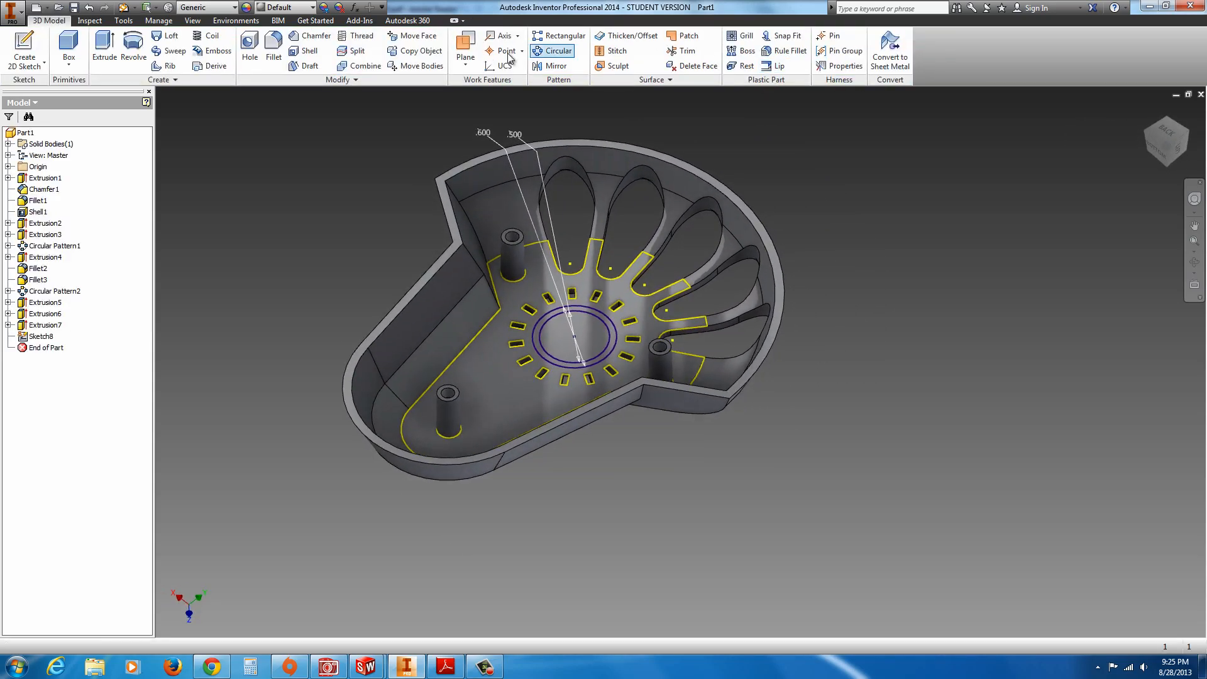
Extrude the ring profile between the two concentric circles 0.13 in up from the inner floor.
{"action": "left_click", "coordinate": [104, 47]}
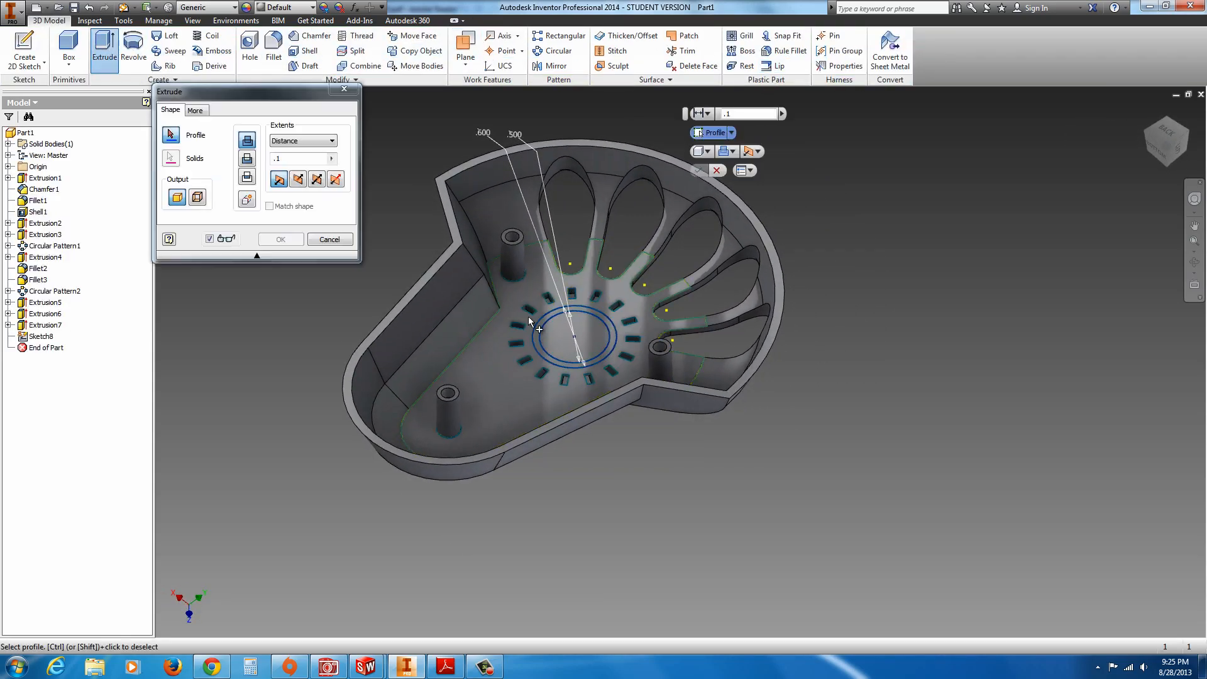
{"action": "left_click", "coordinate": [549, 357]}
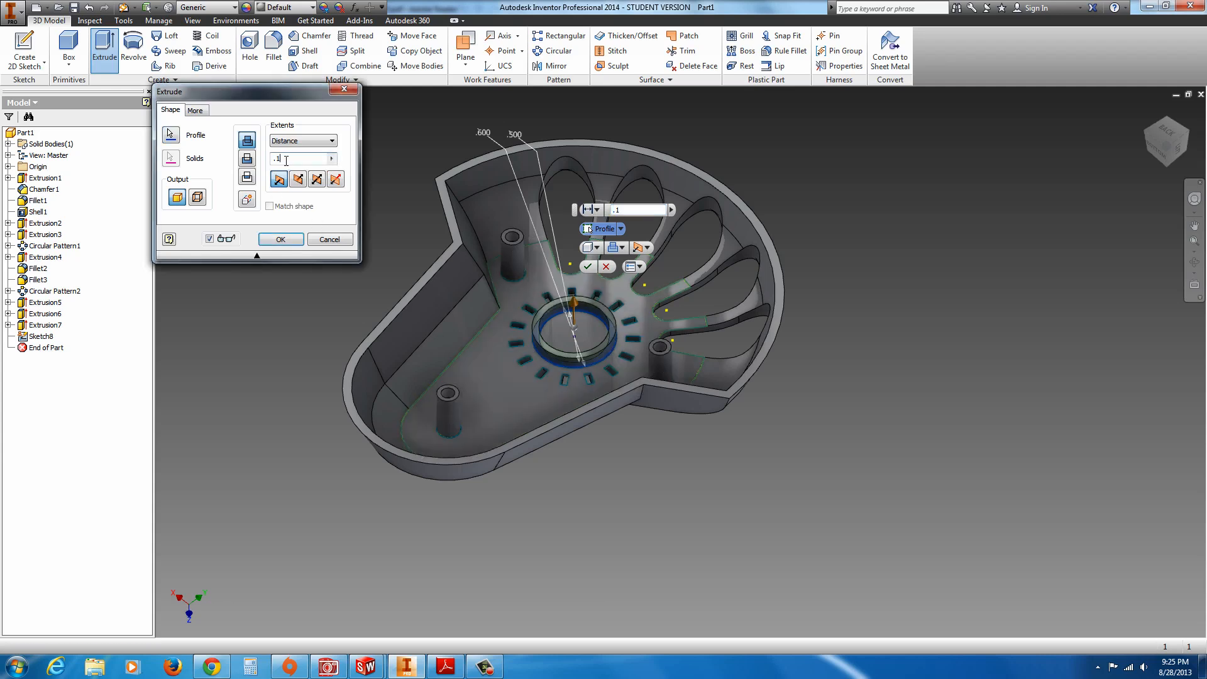
{"action": "key", "text": "BackSpace"}
{"action": "key", "text": "Return"}
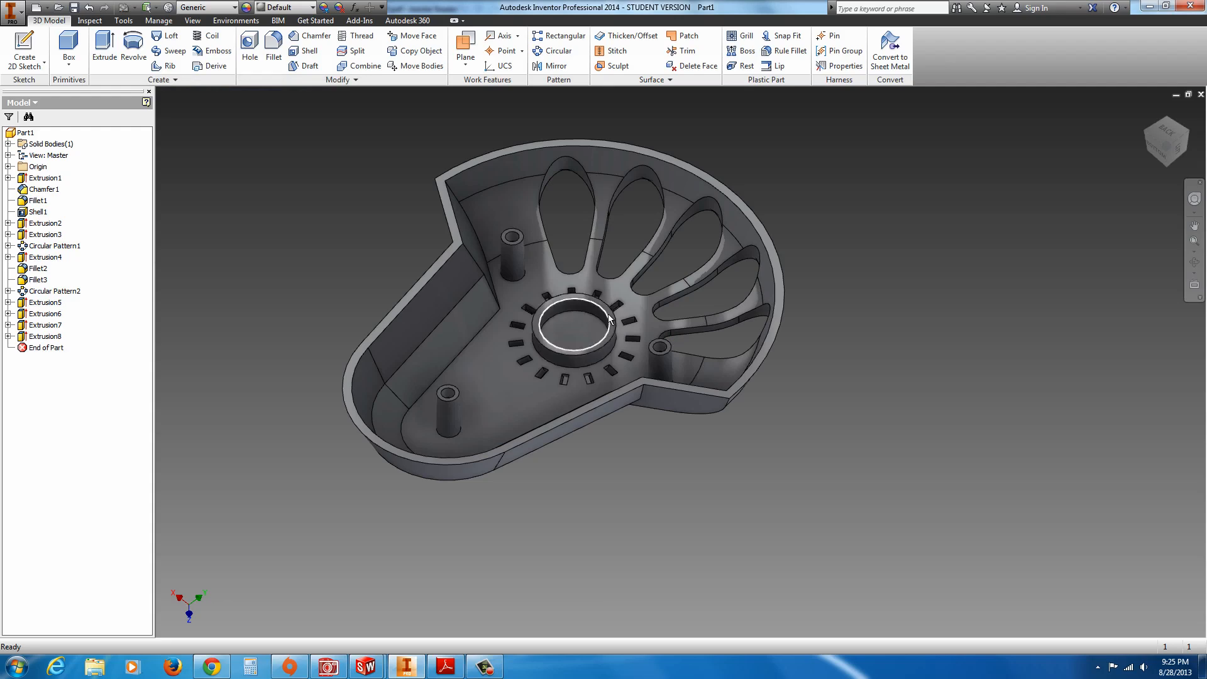
Start a sketch on the ring's top face and draw a centre-point rectangle about 0.055 in by 0.092 in across the ring wall, directly above its centre.
{"action": "scroll", "coordinate": [607, 297], "scroll_direction": "down", "scroll_amount": 5}
{"action": "left_click", "coordinate": [583, 323]}
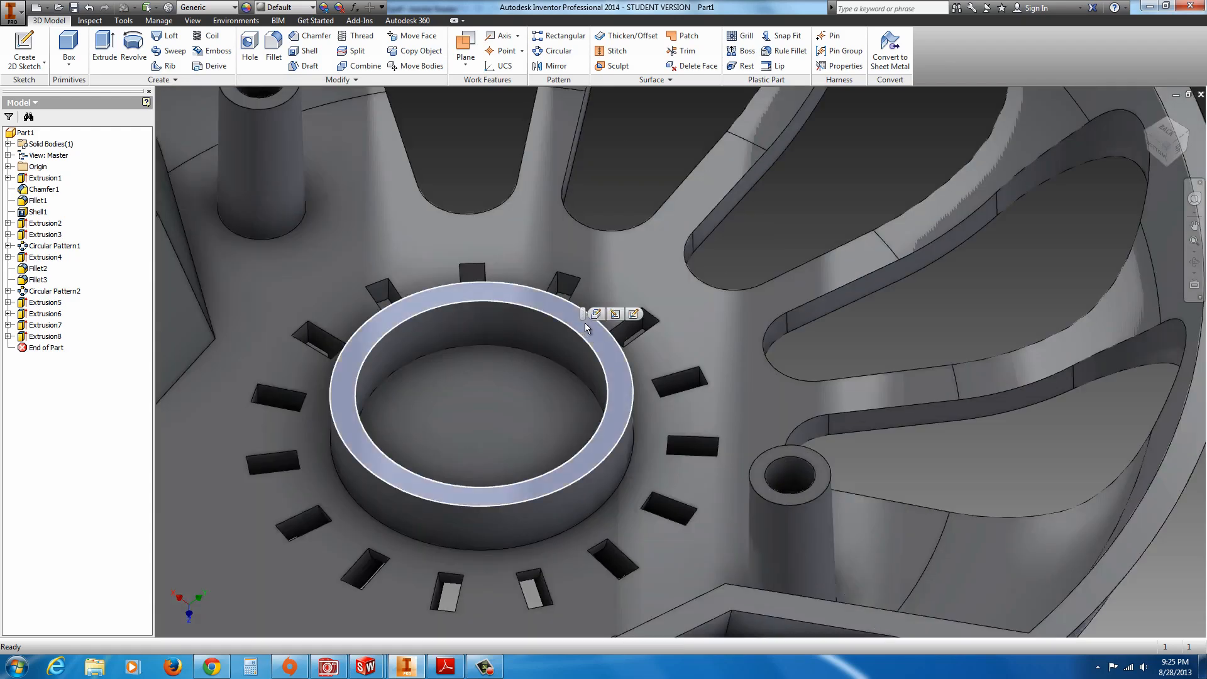
{"action": "left_click", "coordinate": [632, 315]}
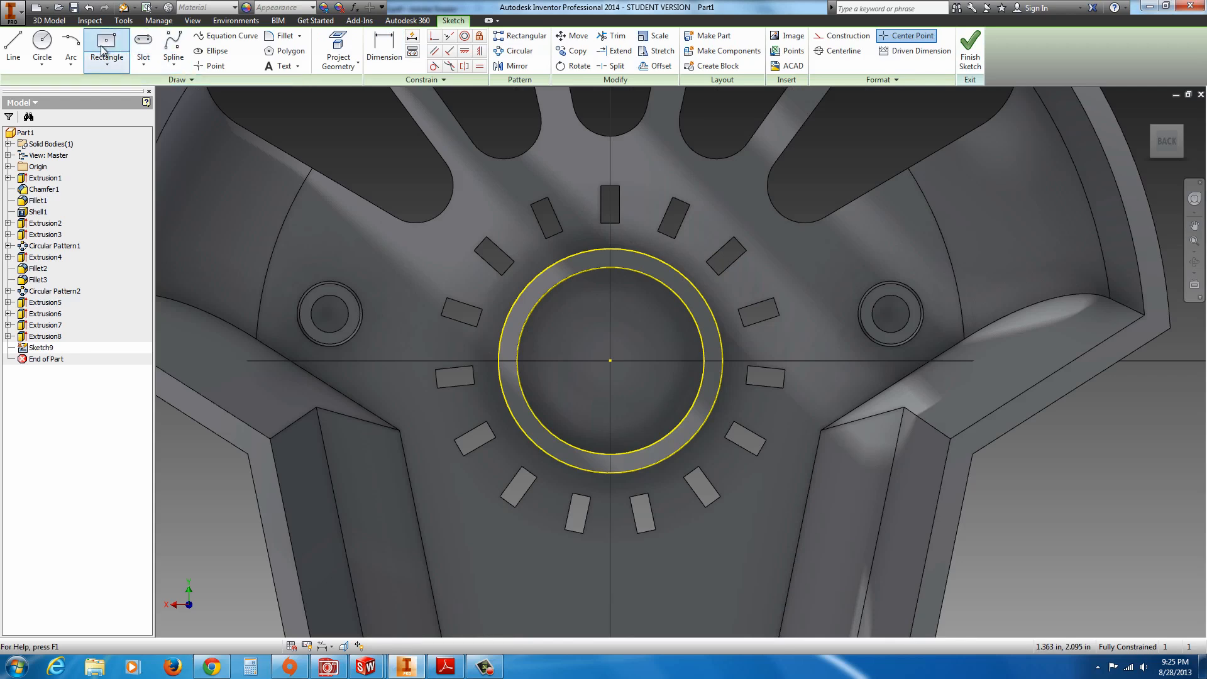
{"action": "left_click", "coordinate": [113, 48]}
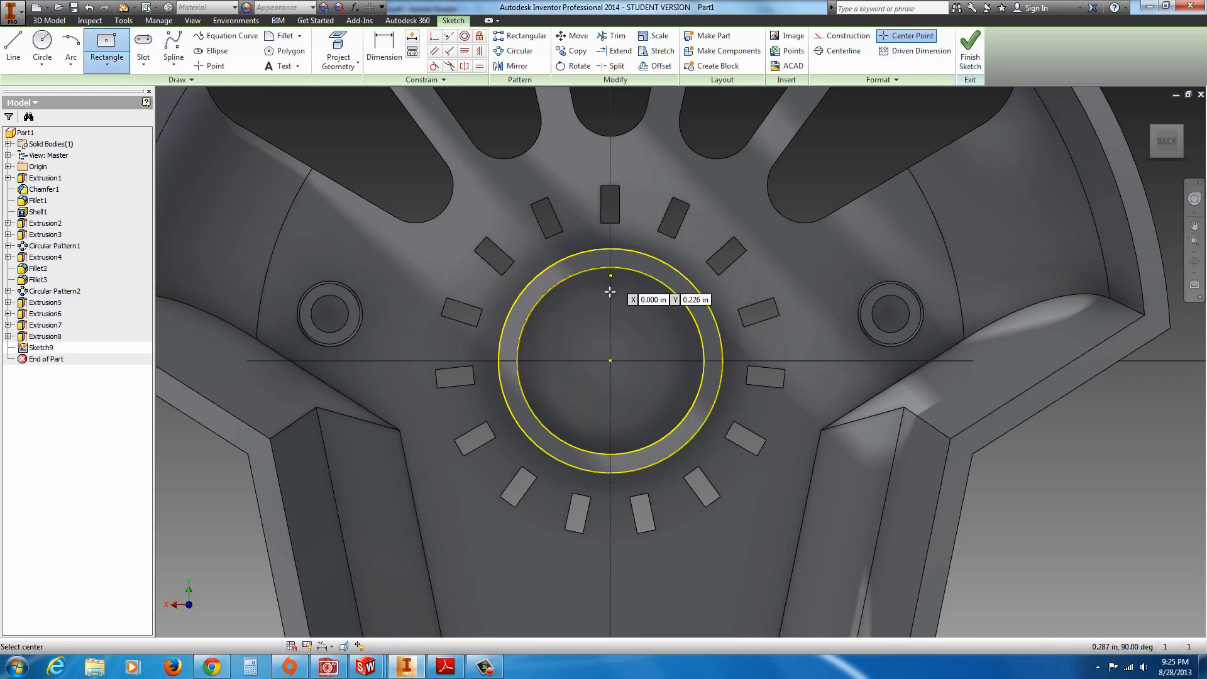
{"action": "left_click", "coordinate": [610, 258]}
{"action": "left_click", "coordinate": [620, 276]}
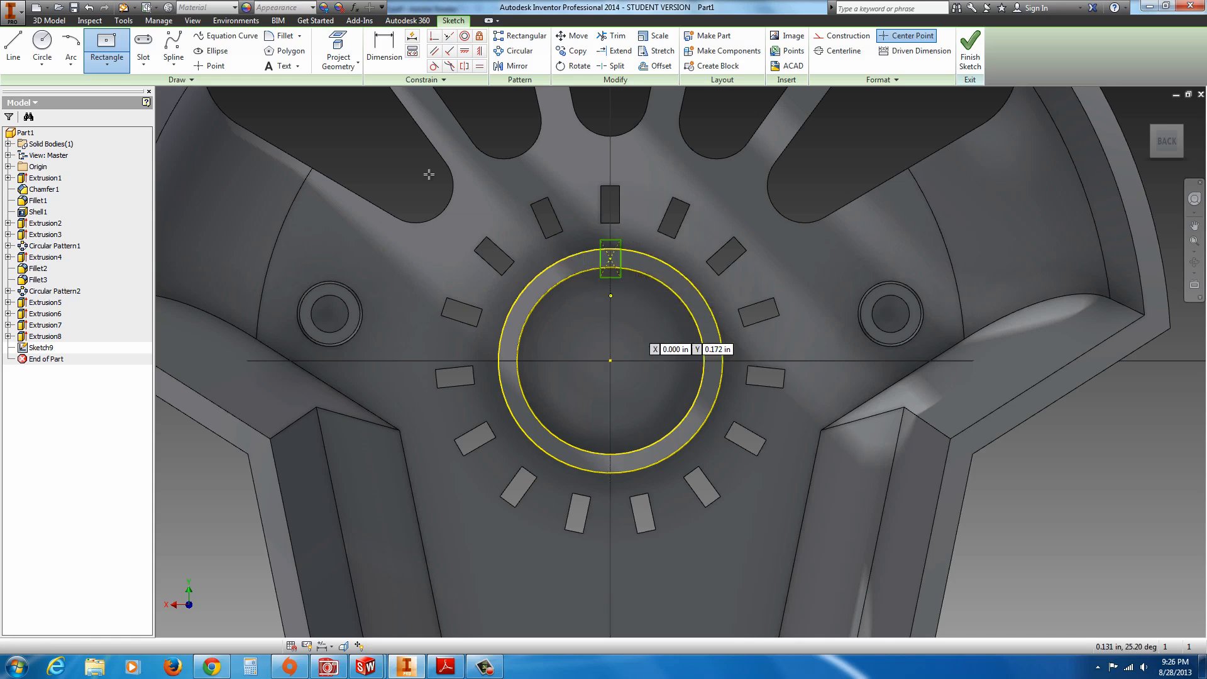
Check the notch width in the PDF drawing and dimension the rectangle's width as 0.05 in.
{"action": "left_click", "coordinate": [446, 665]}
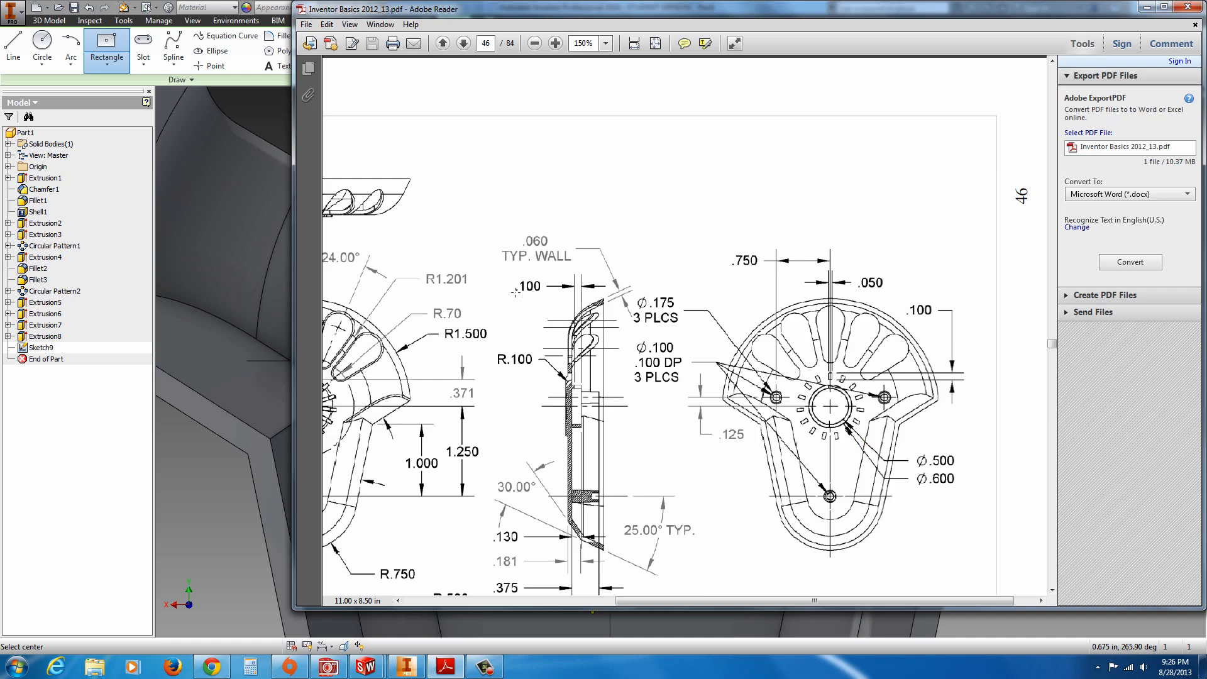
{"action": "left_click", "coordinate": [67, 474]}
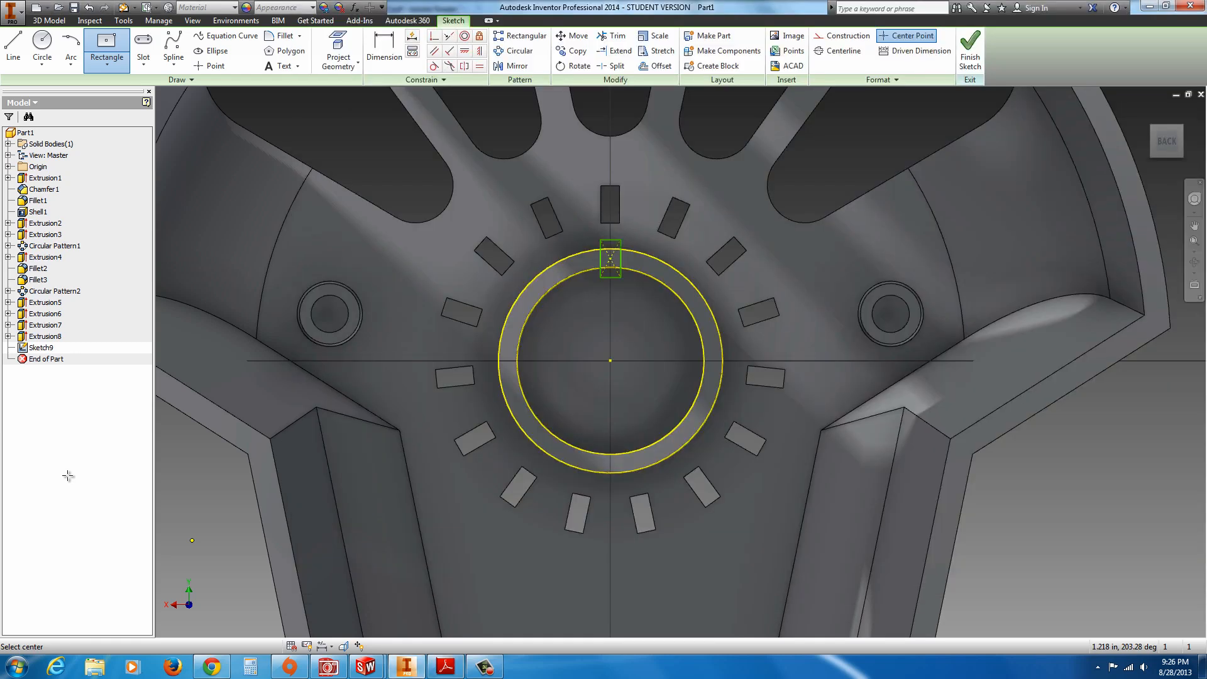
{"action": "left_click", "coordinate": [384, 51]}
{"action": "left_click", "coordinate": [615, 242]}
{"action": "left_click", "coordinate": [646, 212]}
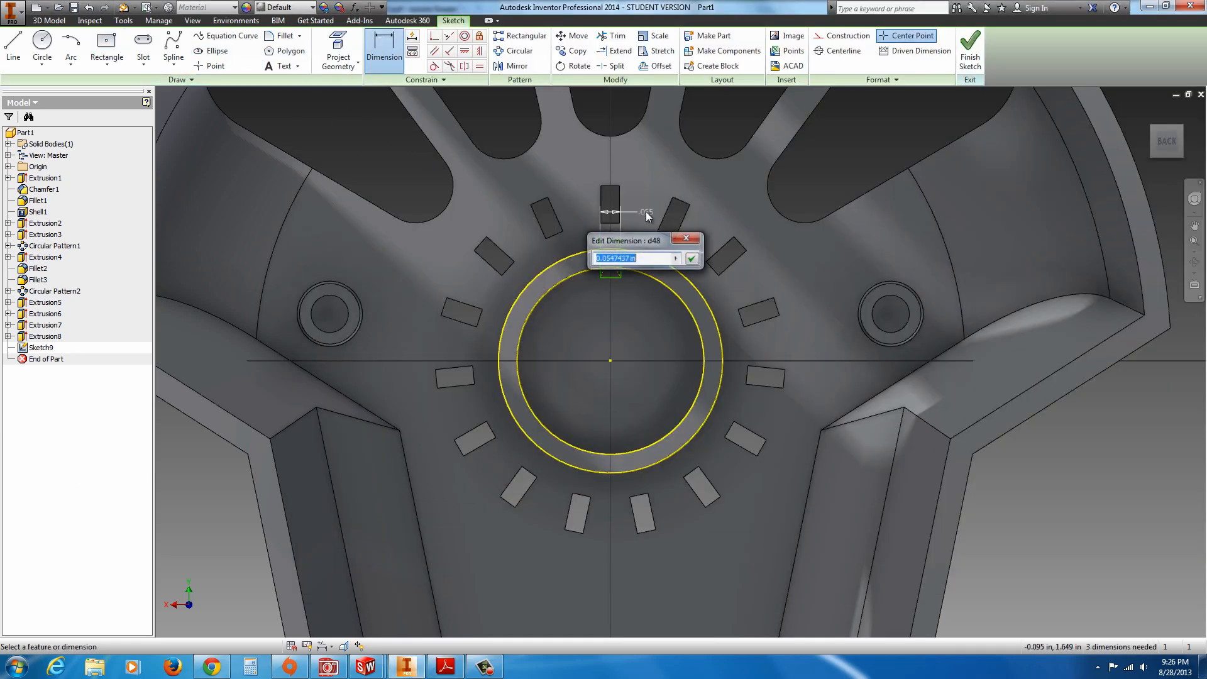
{"action": "type", "text": ".05"}
{"action": "key", "text": "Return"}
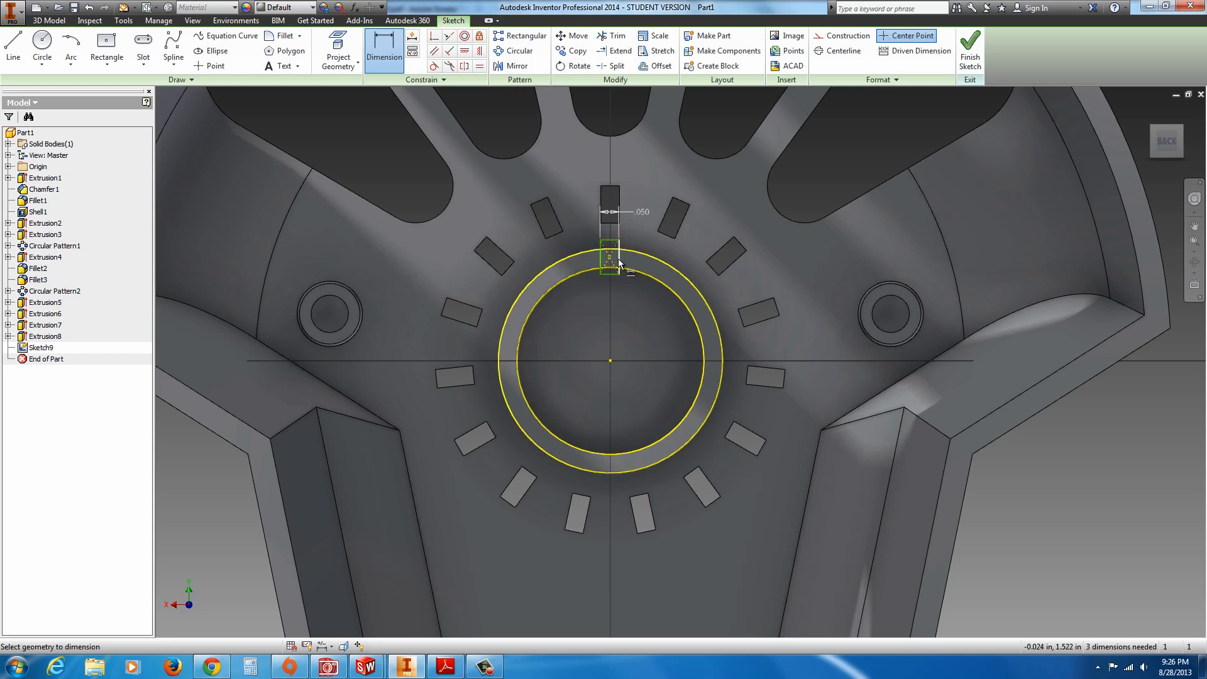
Dimension the distance from the rectangle's inner edge to the ring's centre, accepting the drawn value.
{"action": "left_click", "coordinate": [613, 273]}
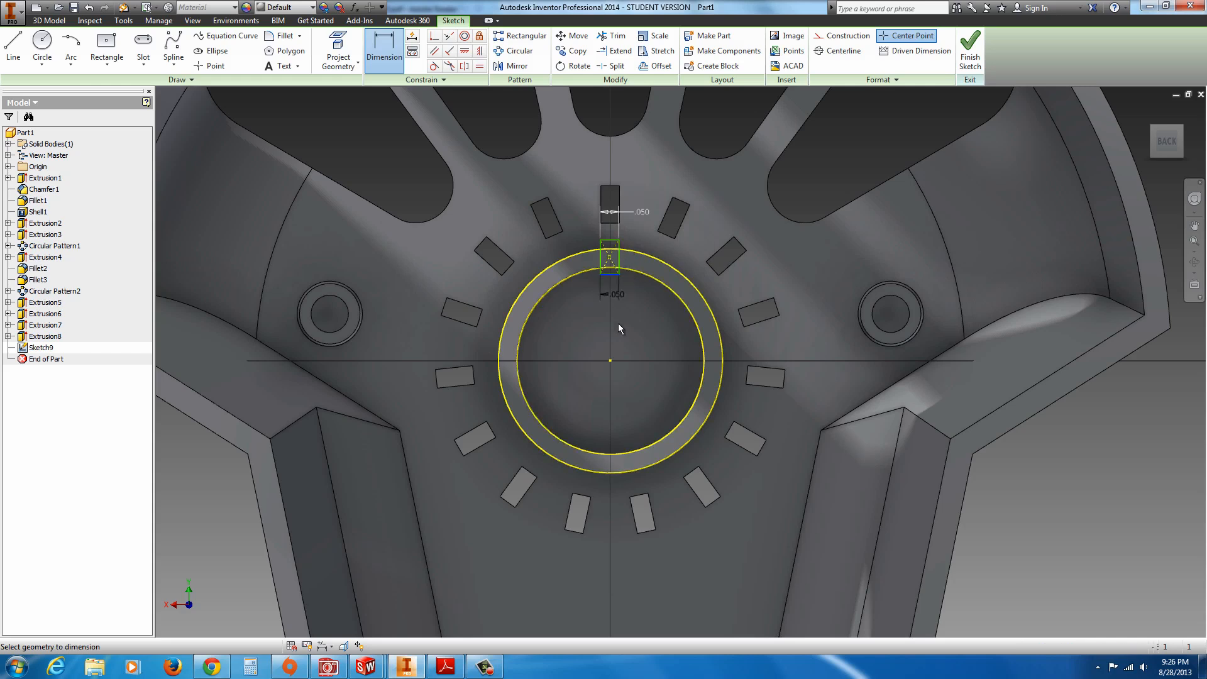
{"action": "left_click", "coordinate": [609, 359]}
{"action": "left_click", "coordinate": [646, 325]}
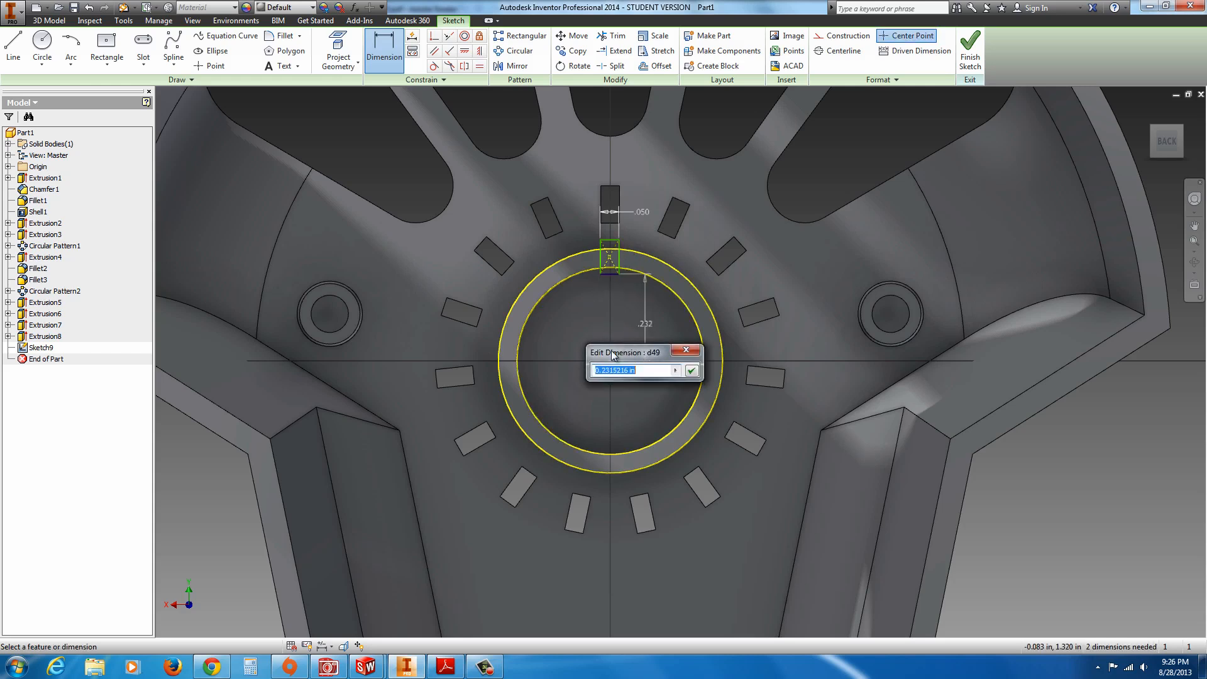
{"action": "left_click", "coordinate": [692, 371]}
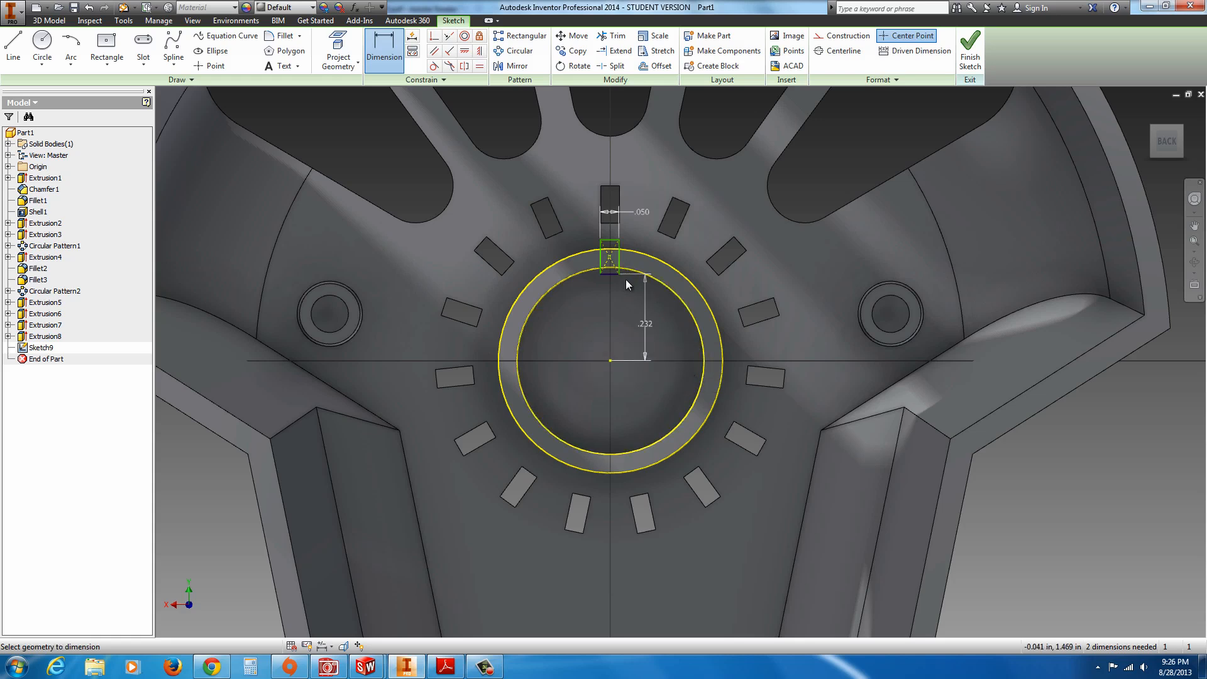
{"action": "key", "text": "Escape"}
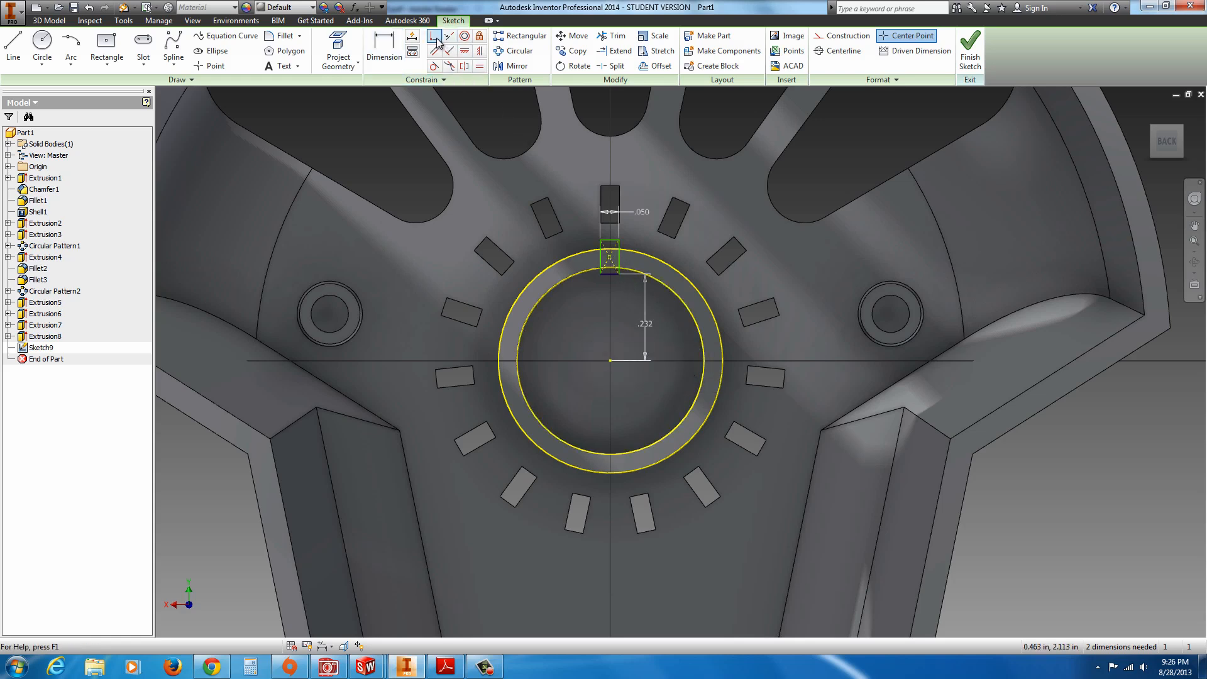
Try to constrain the rectangle's centre point coincident with the ring's centre point.
{"action": "left_click", "coordinate": [435, 39]}
{"action": "left_click", "coordinate": [609, 256]}
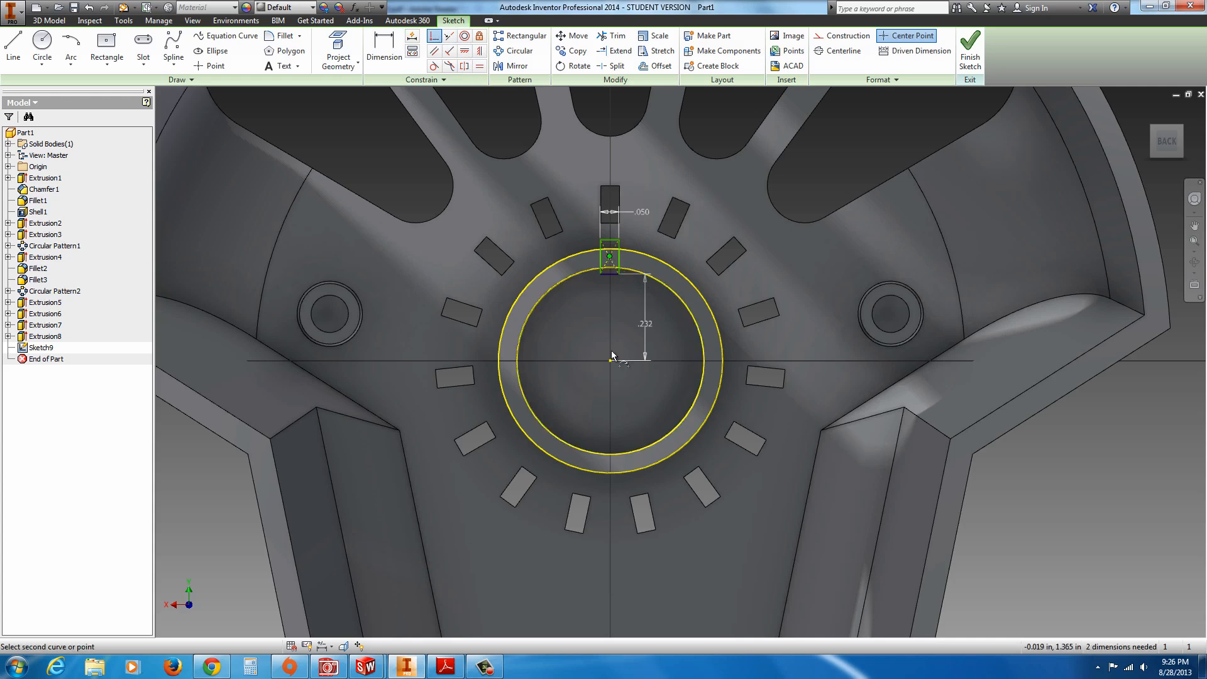
{"action": "left_click", "coordinate": [609, 361]}
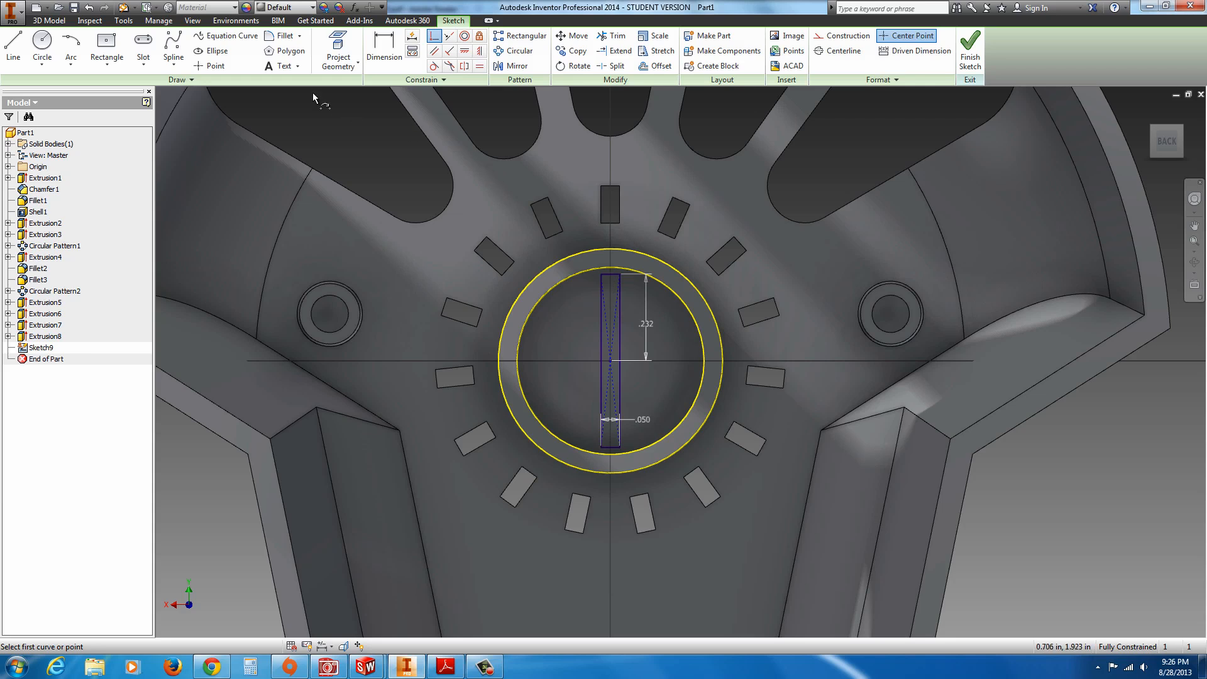
{"action": "left_click", "coordinate": [89, 7]}
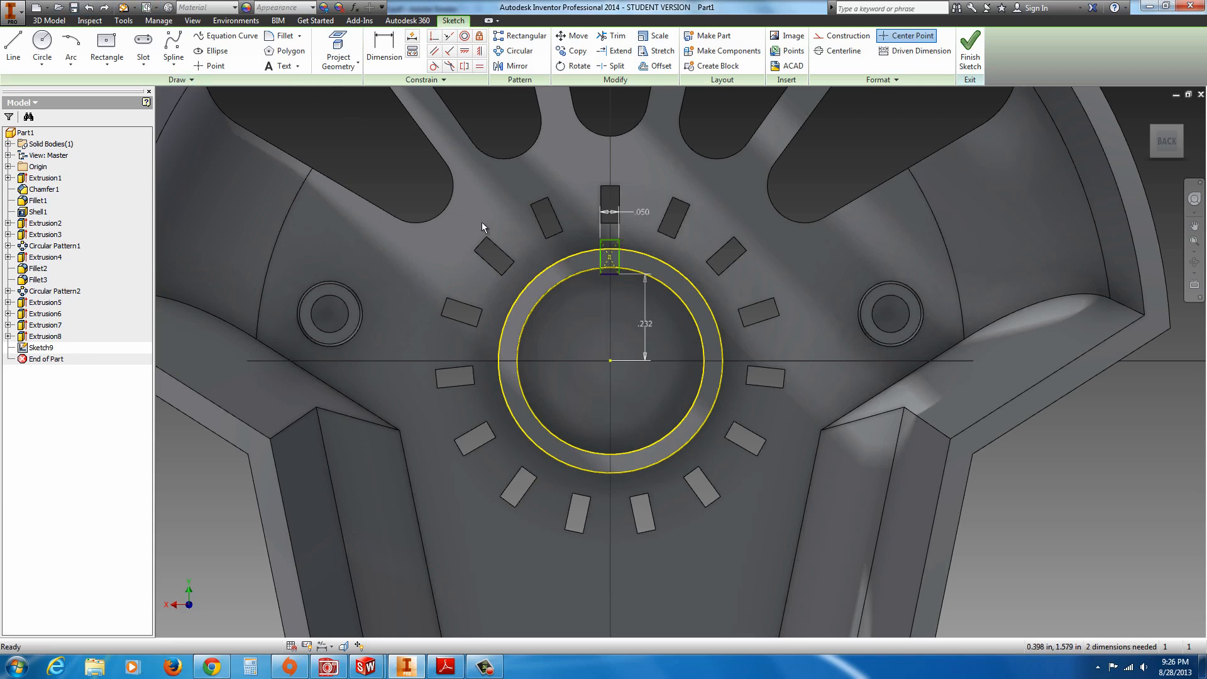
Align the rectangle's centre point vertically with the ring's centre using a vertical constraint.
{"action": "left_click", "coordinate": [608, 259]}
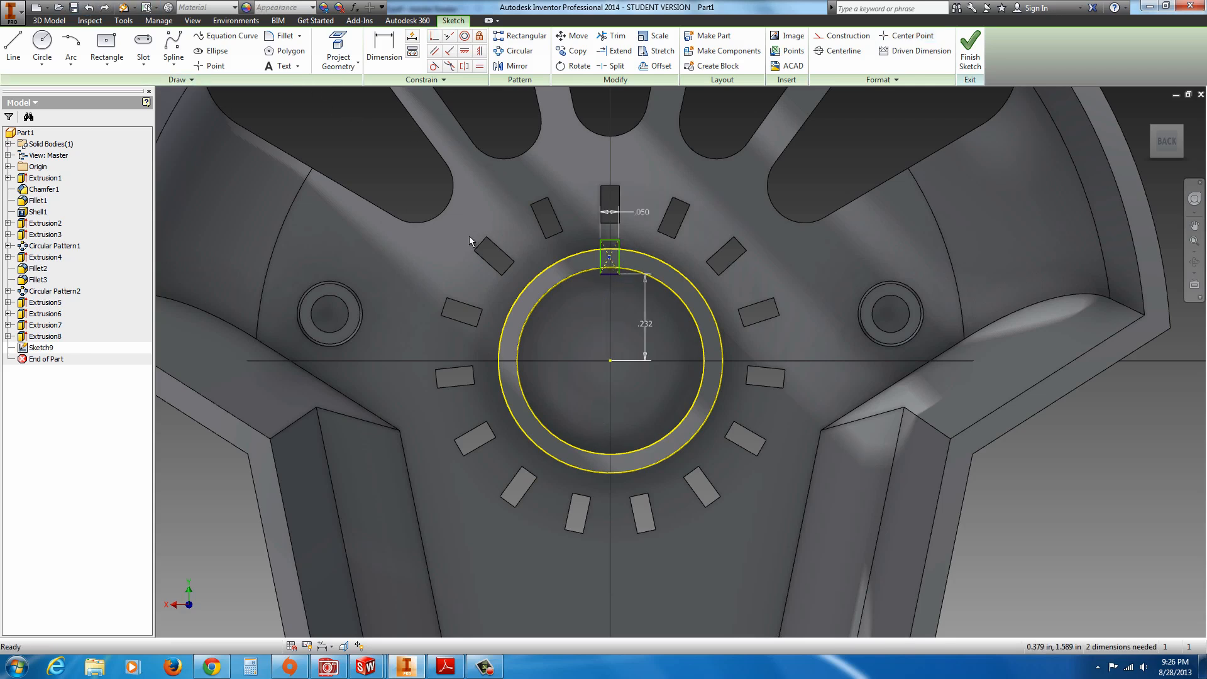
{"action": "left_click", "coordinate": [479, 50]}
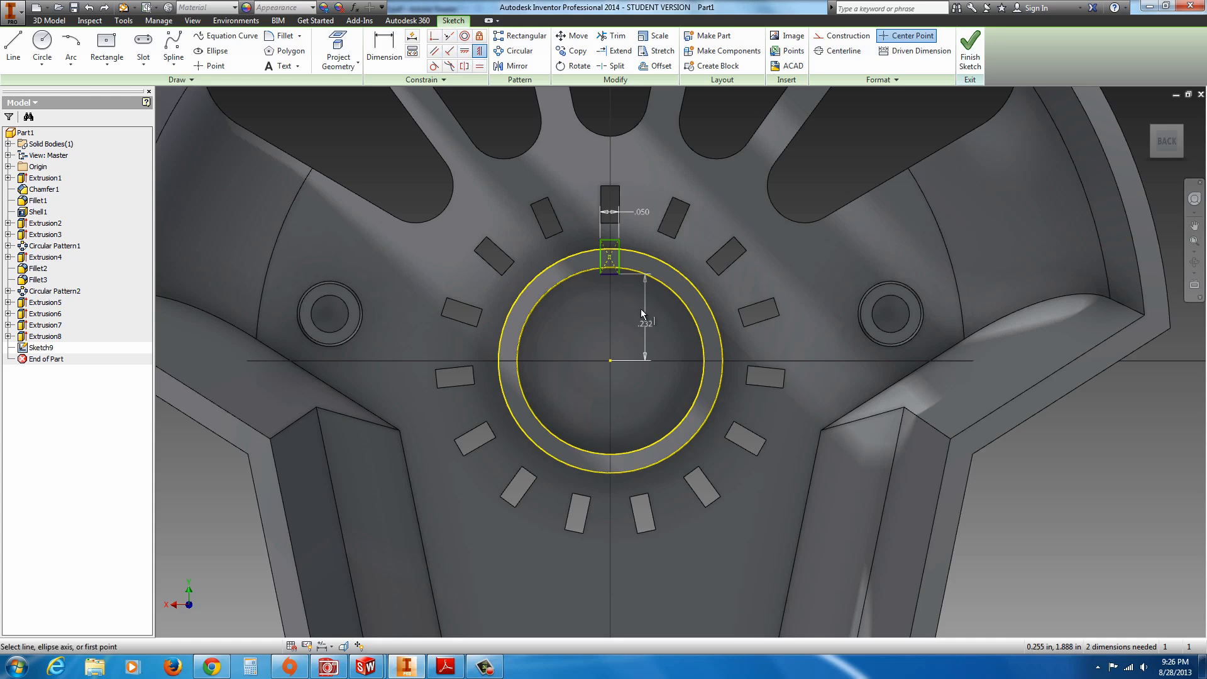
{"action": "left_click", "coordinate": [608, 259]}
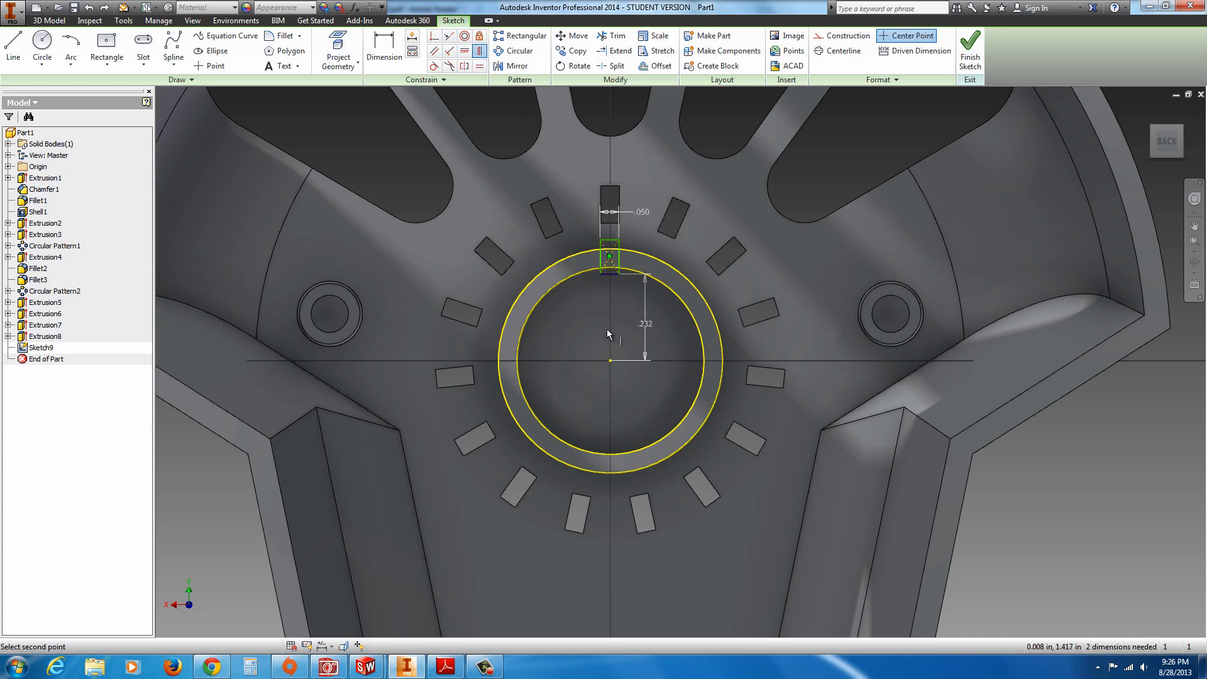
{"action": "left_click", "coordinate": [609, 361]}
{"action": "key", "text": "Escape"}
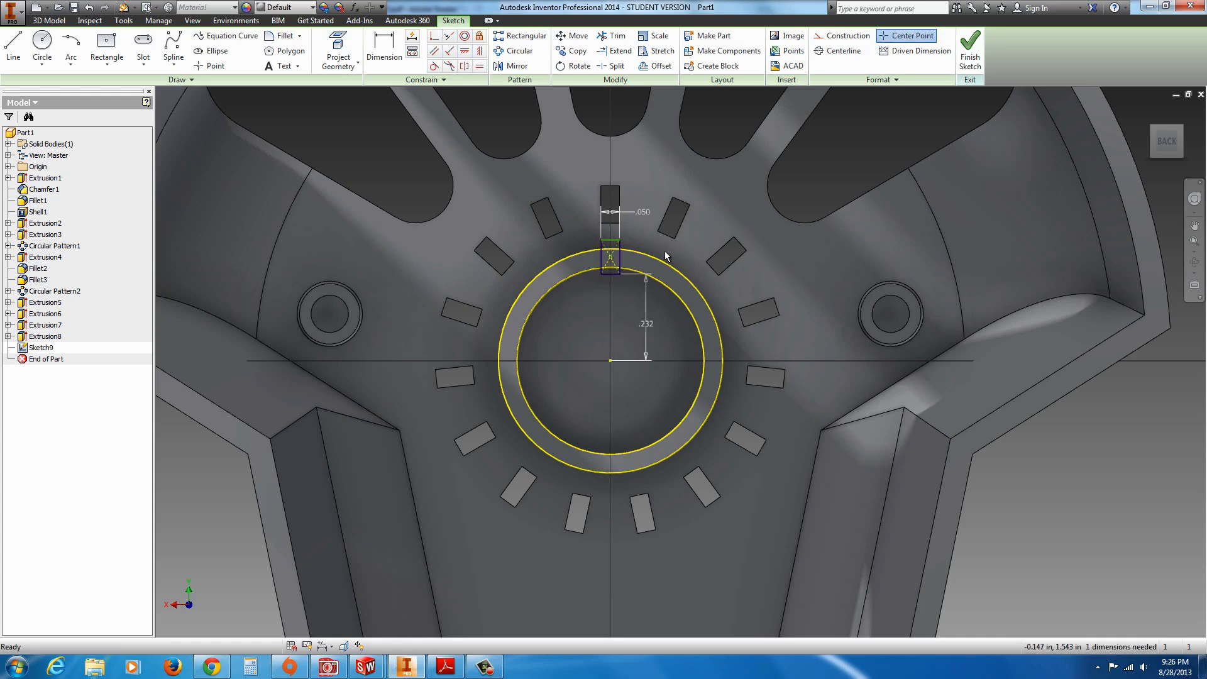
Dimension the rectangle's height, accepting the drawn value, and finish the sketch.
{"action": "left_click", "coordinate": [384, 50]}
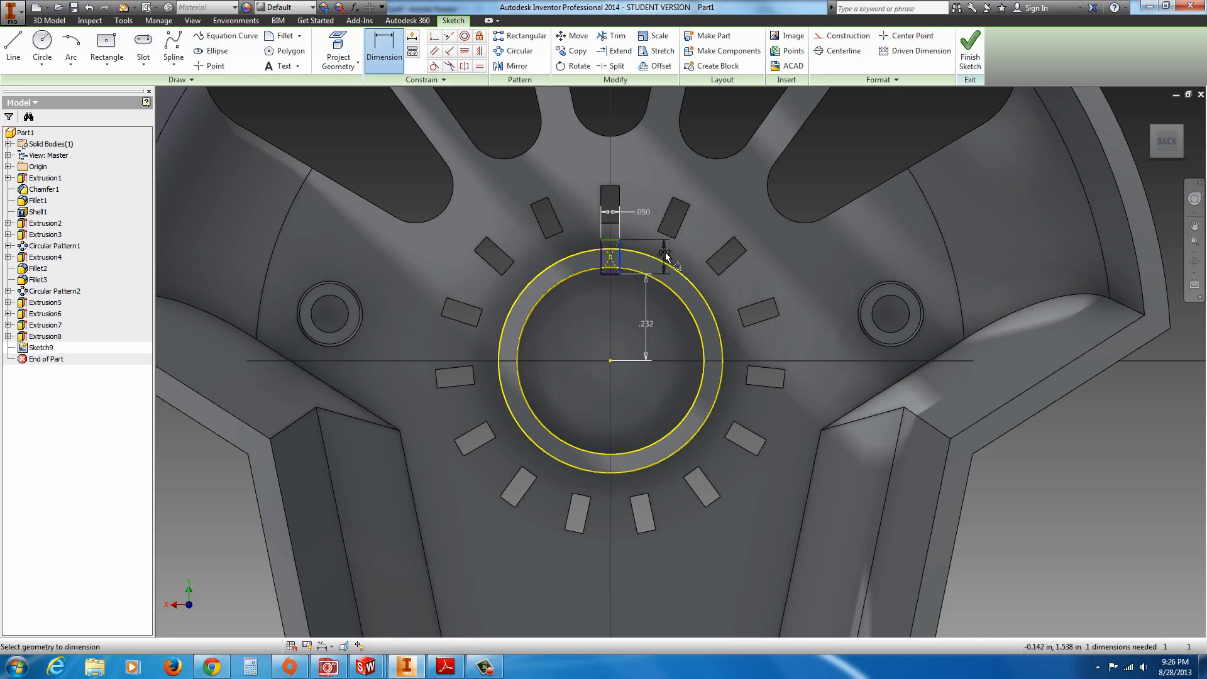
{"action": "key", "text": "Escape"}
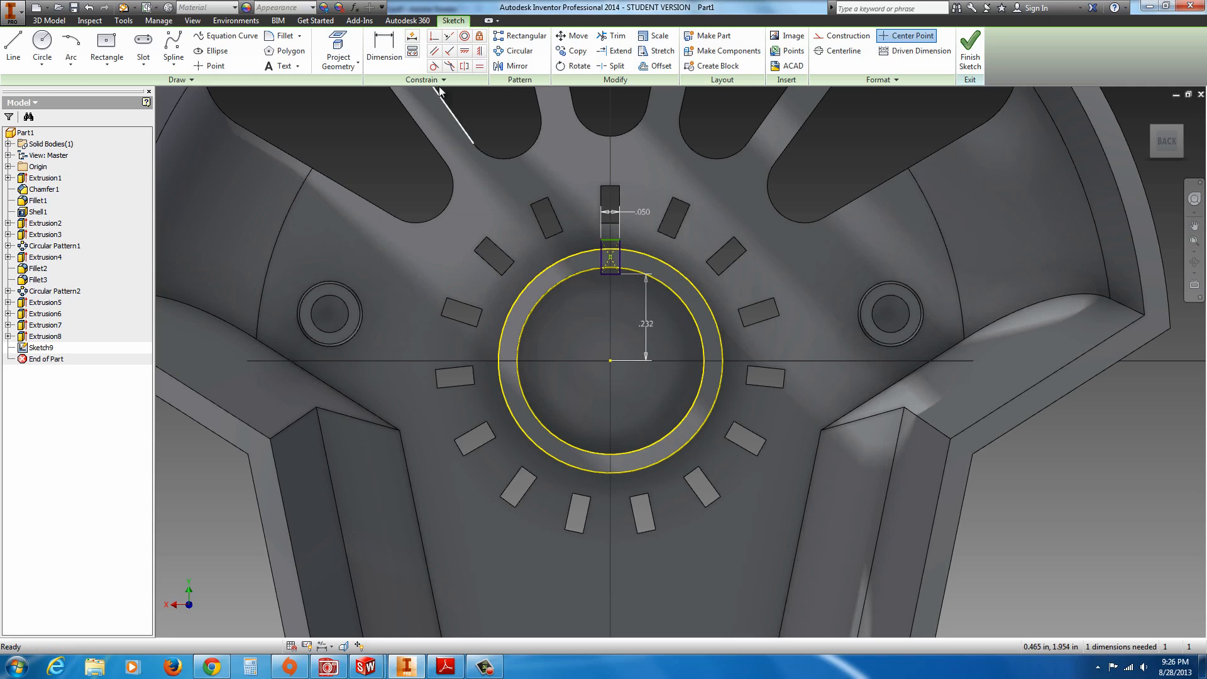
{"action": "left_click", "coordinate": [384, 50]}
{"action": "left_click", "coordinate": [620, 259]}
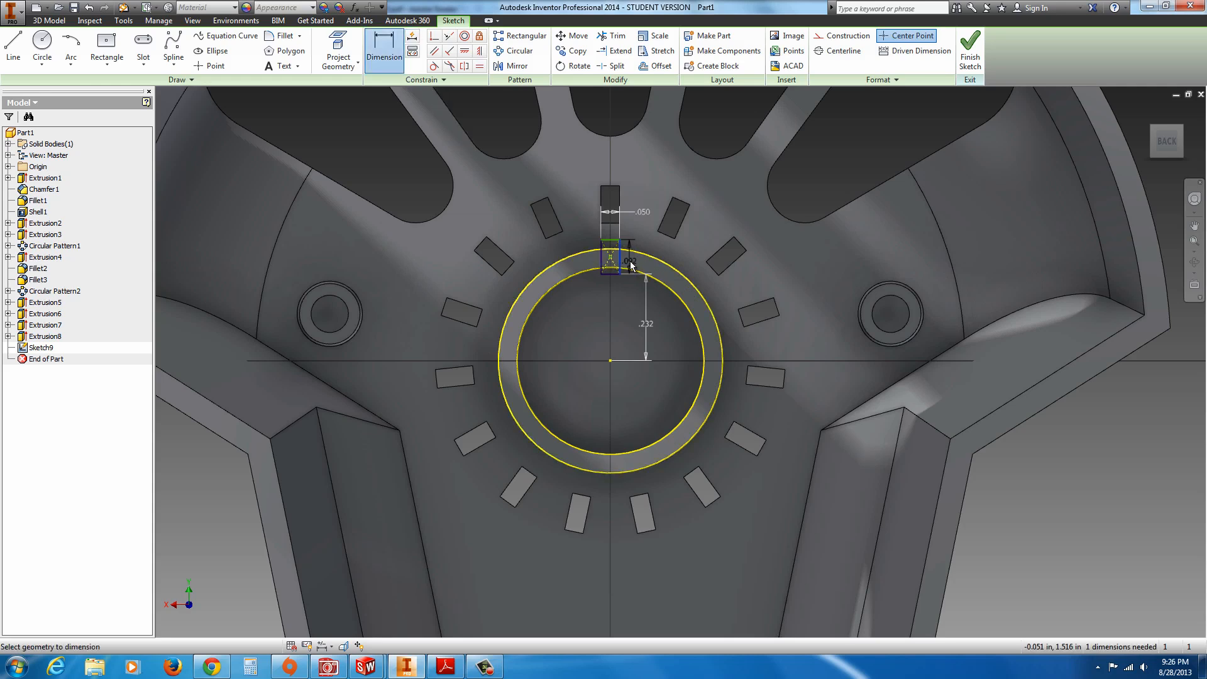
{"action": "left_click", "coordinate": [632, 265]}
{"action": "left_click", "coordinate": [674, 312]}
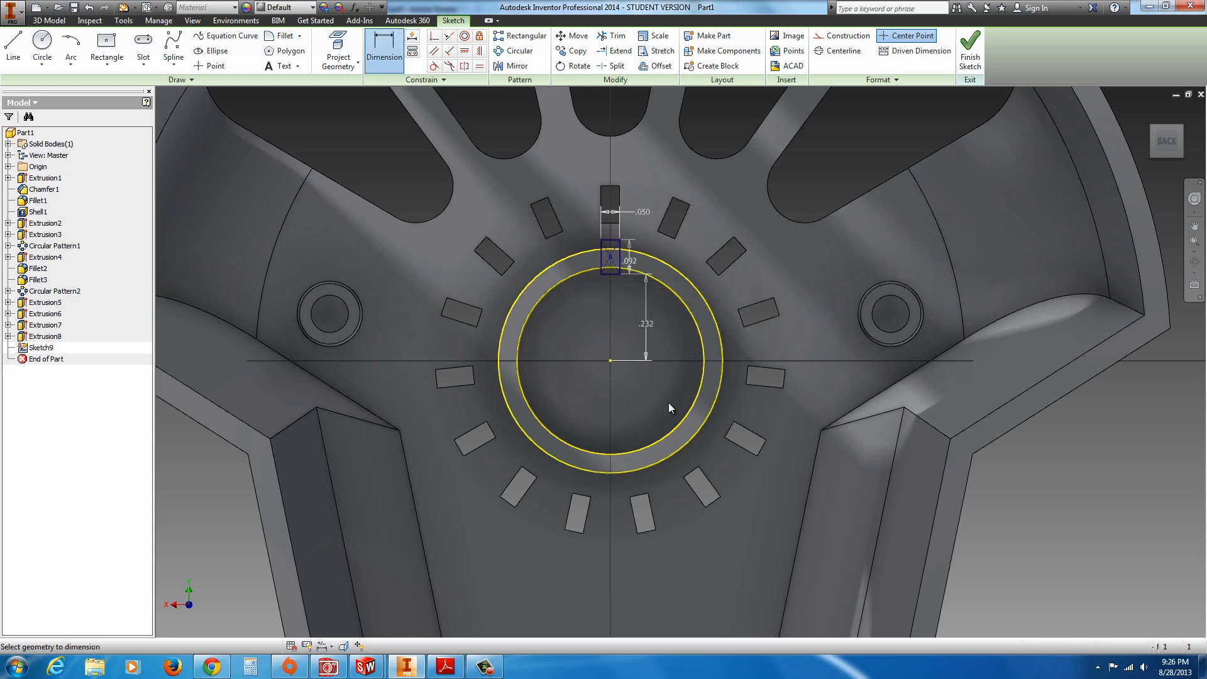
{"action": "left_click", "coordinate": [970, 53]}
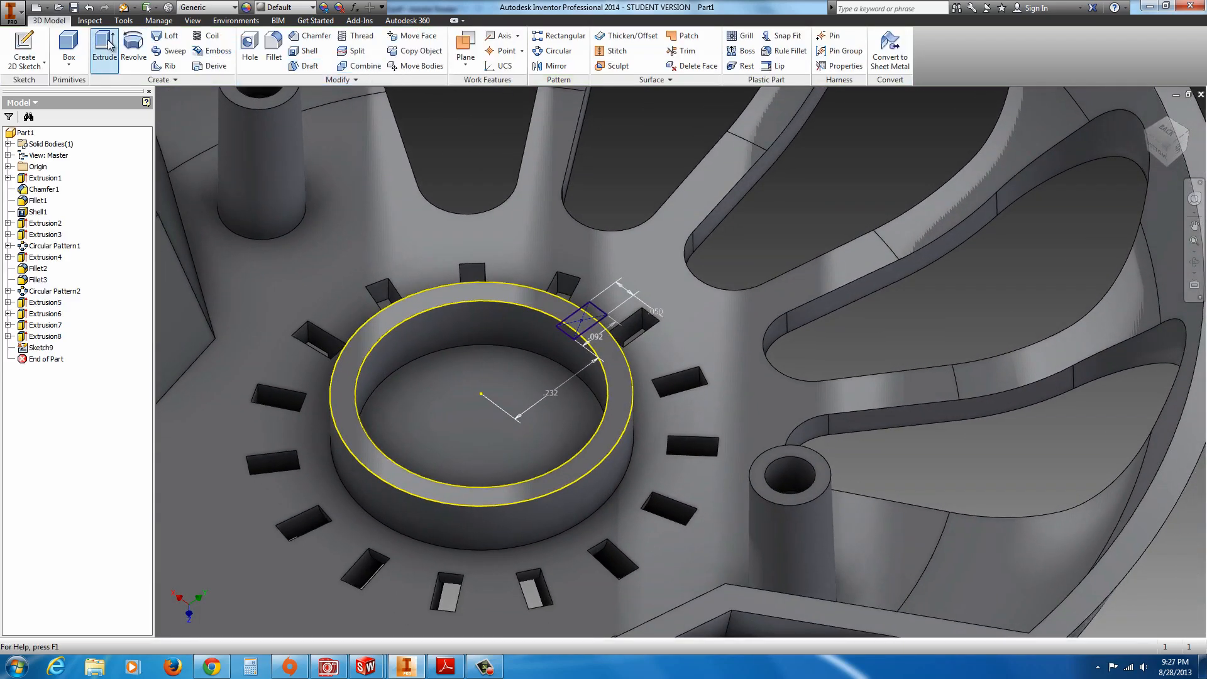
Extrude the rectangle as a cut 0.1 in down into the ring wall to form the notch.
{"action": "left_click", "coordinate": [106, 47]}
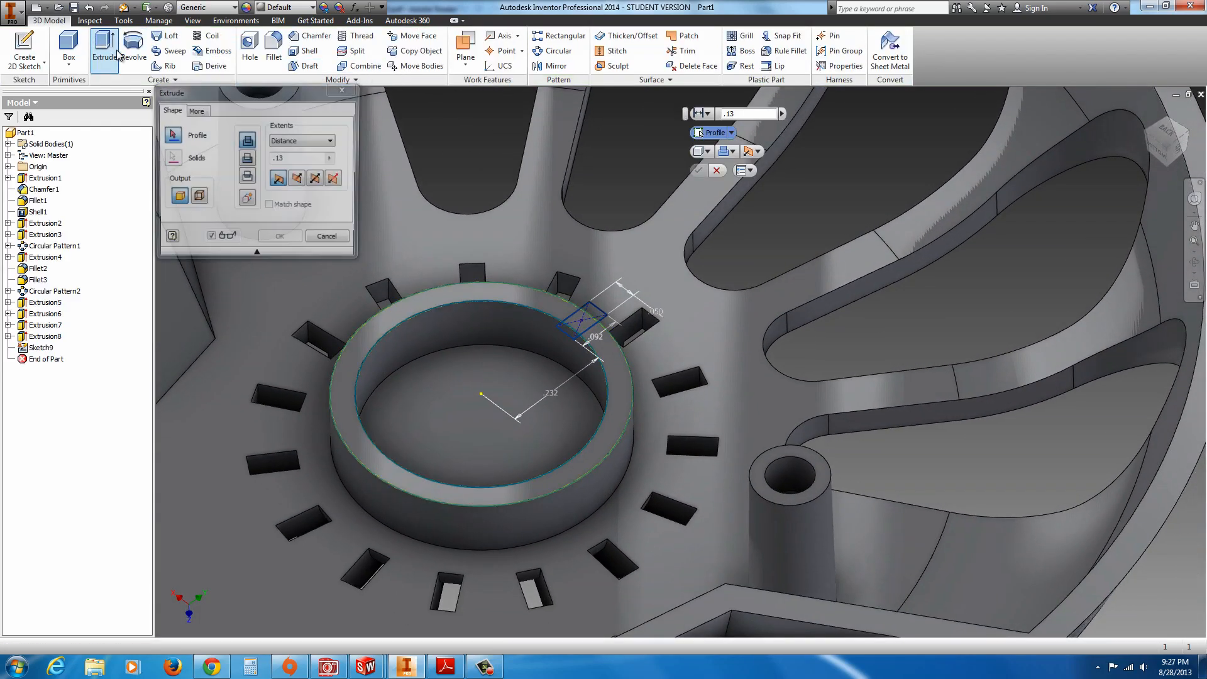
{"action": "left_click", "coordinate": [588, 323]}
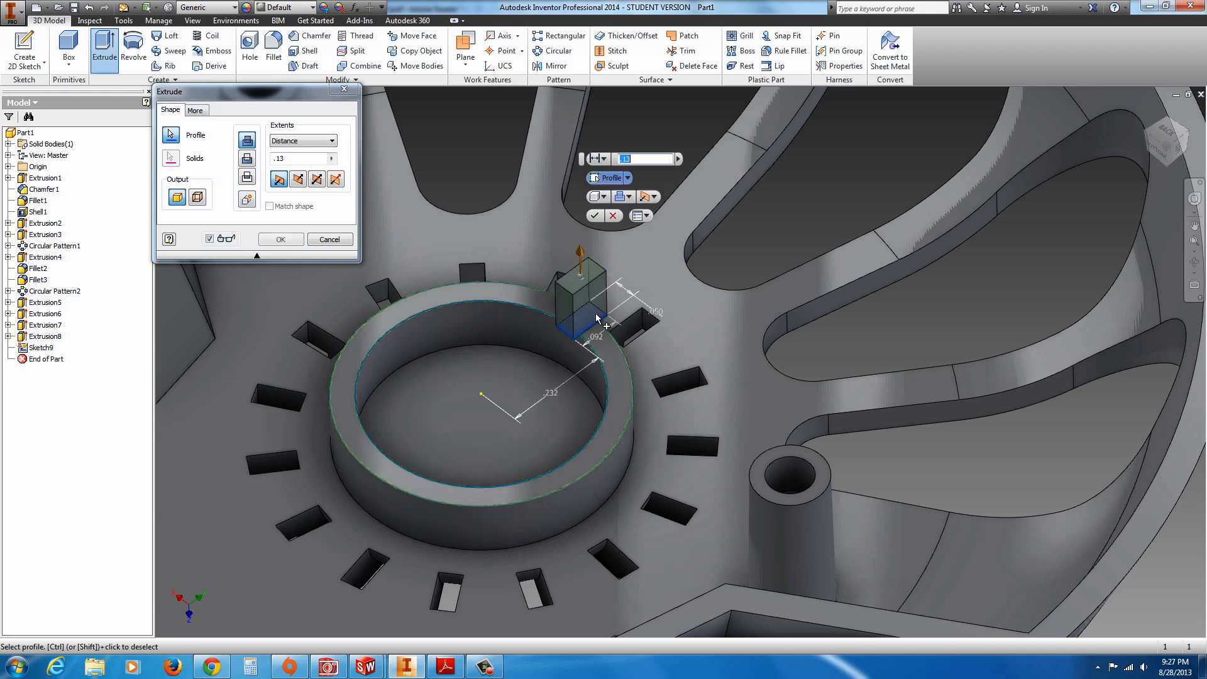
{"action": "left_click", "coordinate": [288, 160]}
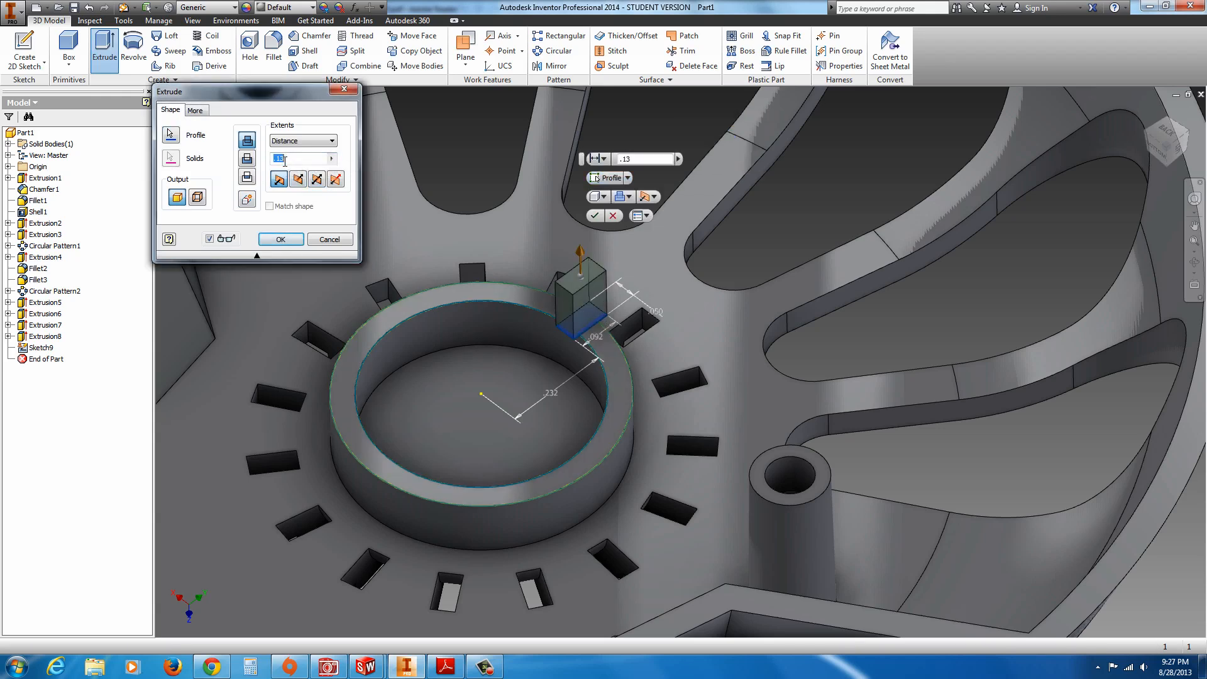
{"action": "type", "text": ".1"}
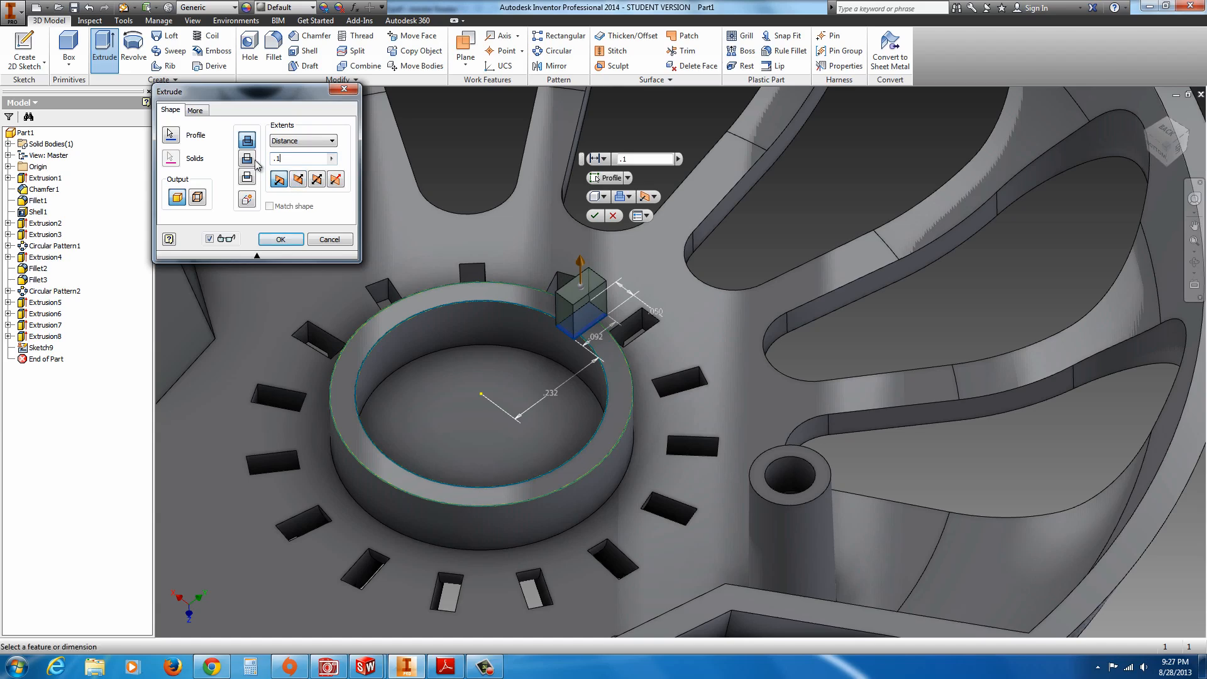
{"action": "left_click", "coordinate": [250, 160]}
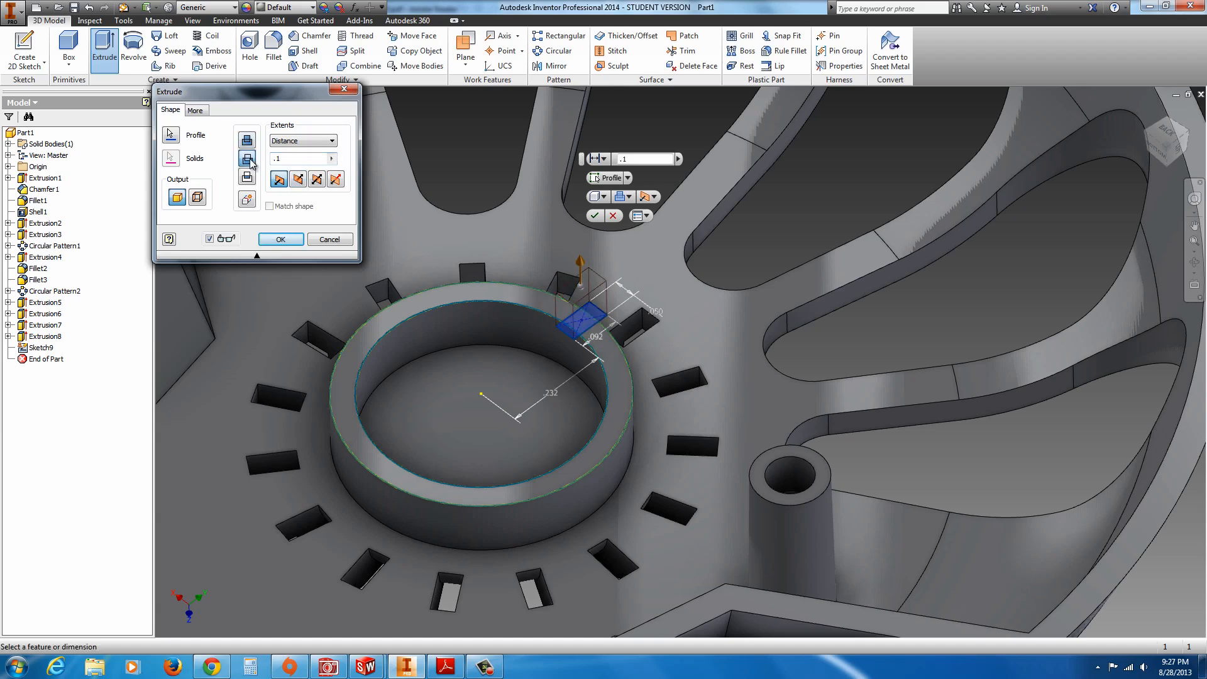
{"action": "left_click", "coordinate": [298, 180]}
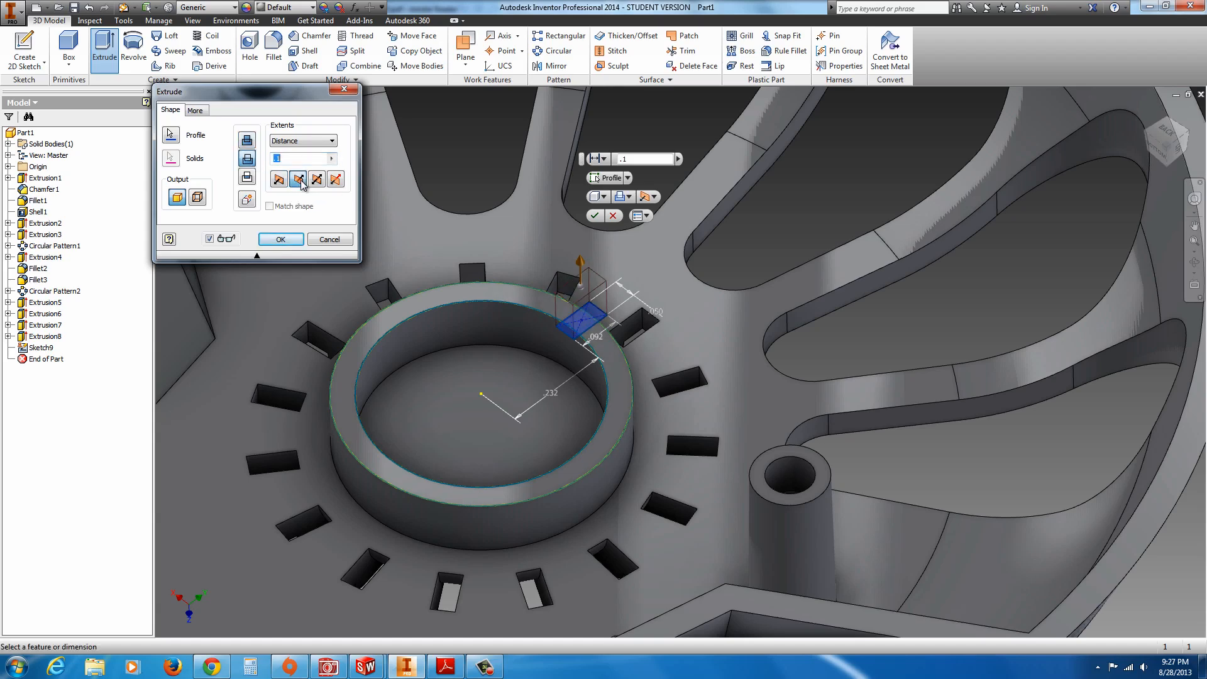
{"action": "left_click", "coordinate": [282, 239]}
{"action": "scroll", "coordinate": [591, 398], "scroll_direction": "down", "scroll_amount": 5}
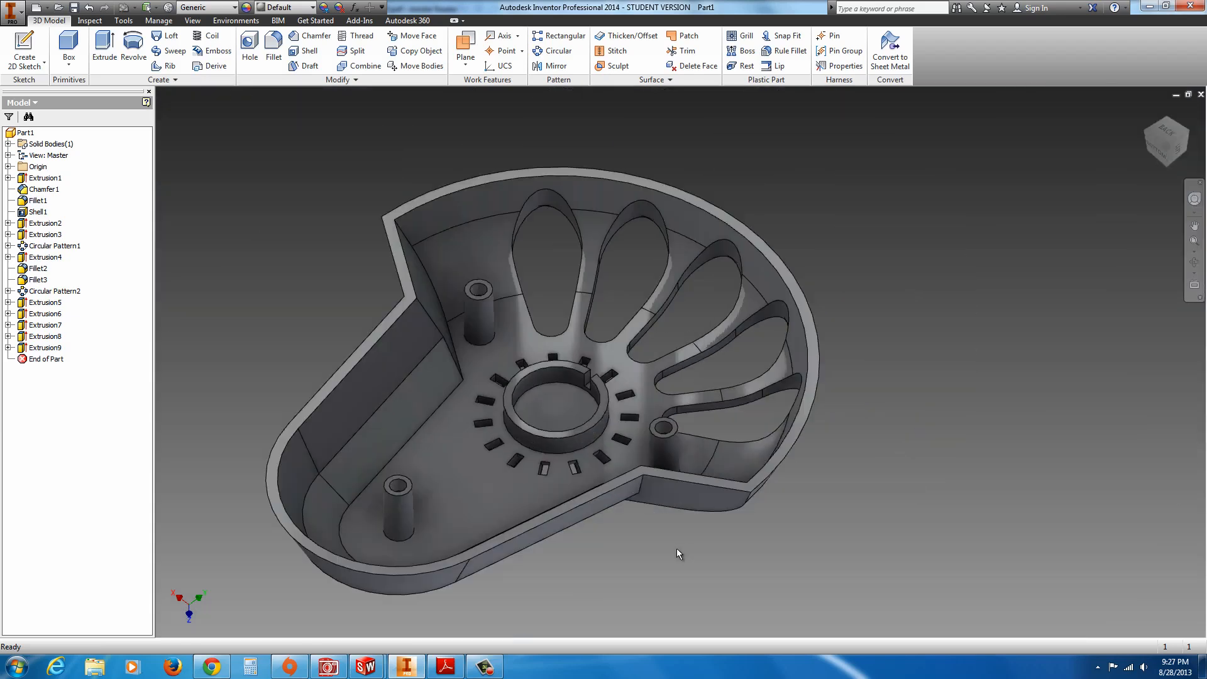
{"action": "middle_click_drag", "start_coordinate": [676, 509], "coordinate": [492, 408], "text": "shift"}
{"action": "scroll", "coordinate": [512, 396], "scroll_direction": "up", "scroll_amount": 3}
{"action": "scroll", "coordinate": [429, 455], "scroll_direction": "down", "scroll_amount": 4}
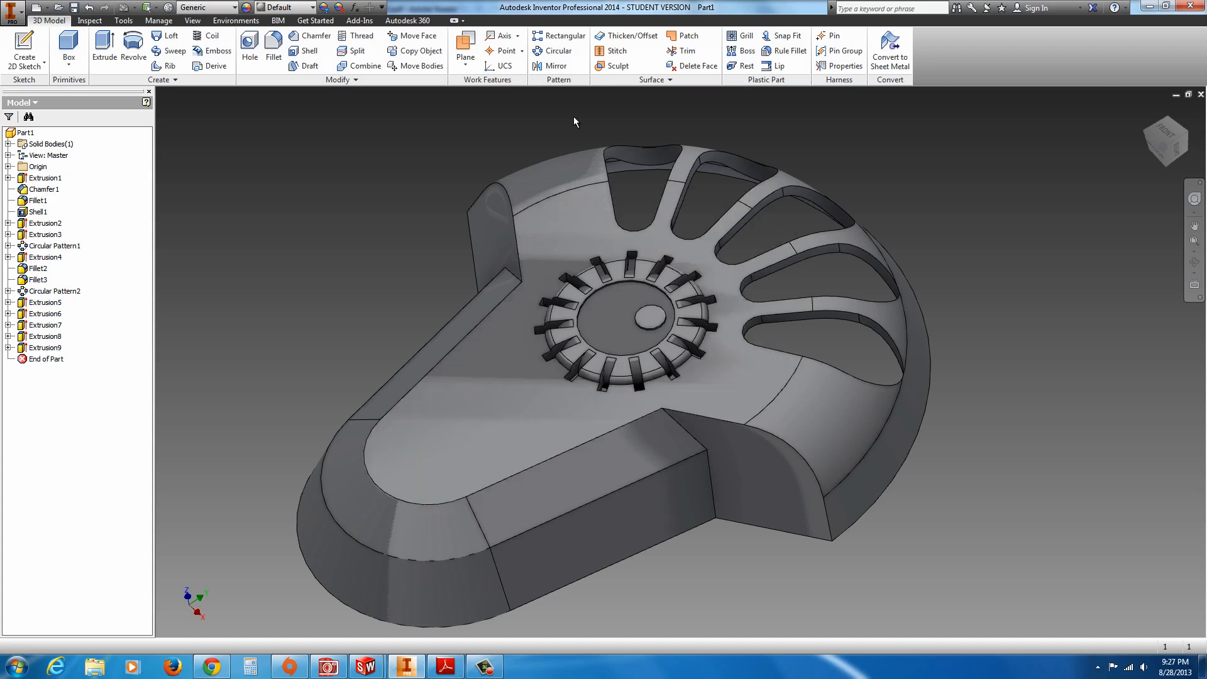
{"action": "left_click", "coordinate": [306, 37]}
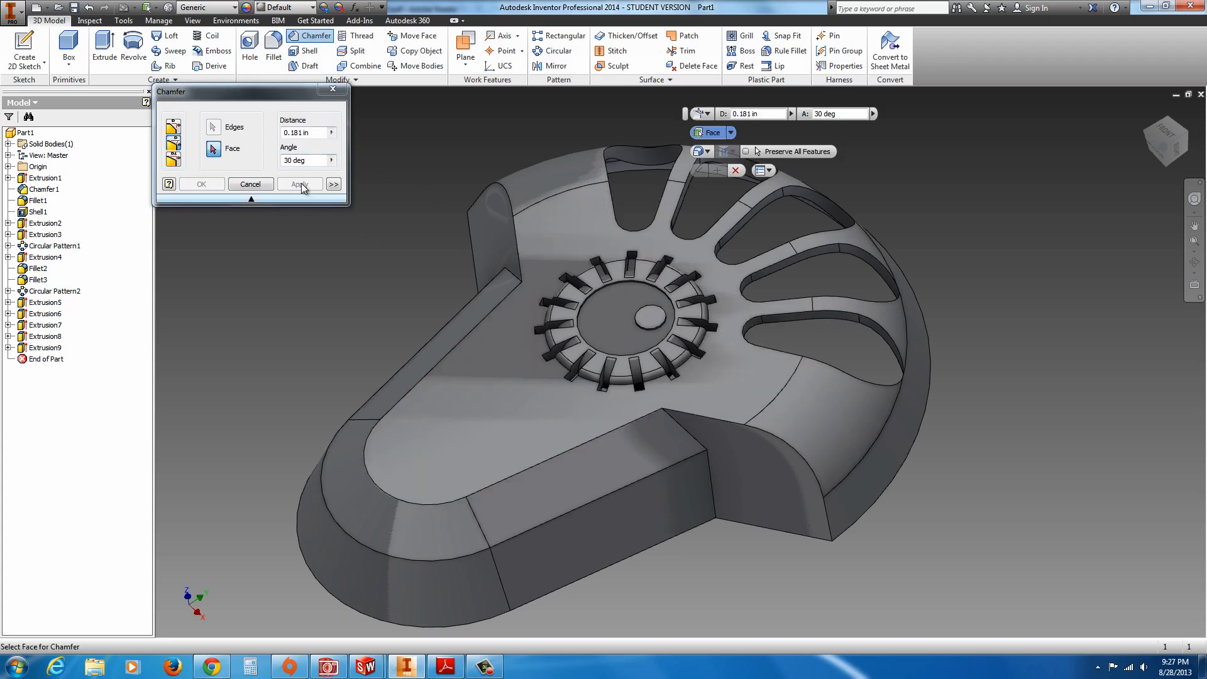
{"action": "left_click_drag", "start_coordinate": [291, 132], "coordinate": [293, 133]}
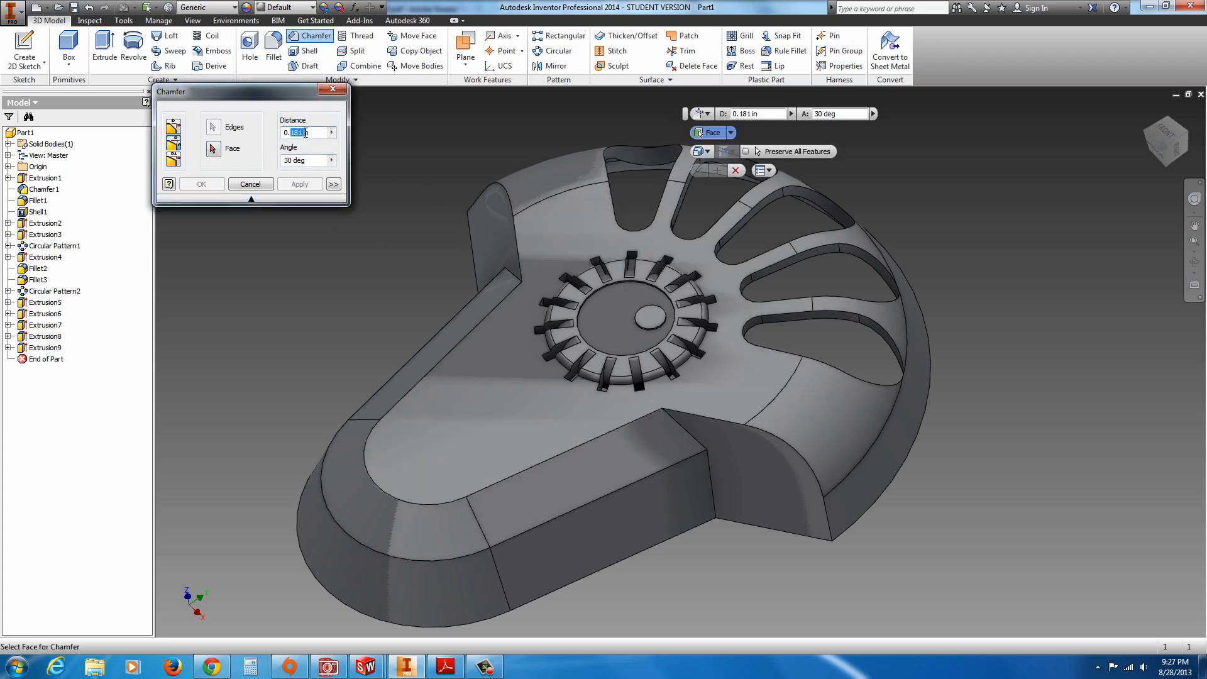
{"action": "left_click", "coordinate": [291, 133]}
{"action": "left_click", "coordinate": [812, 259]}
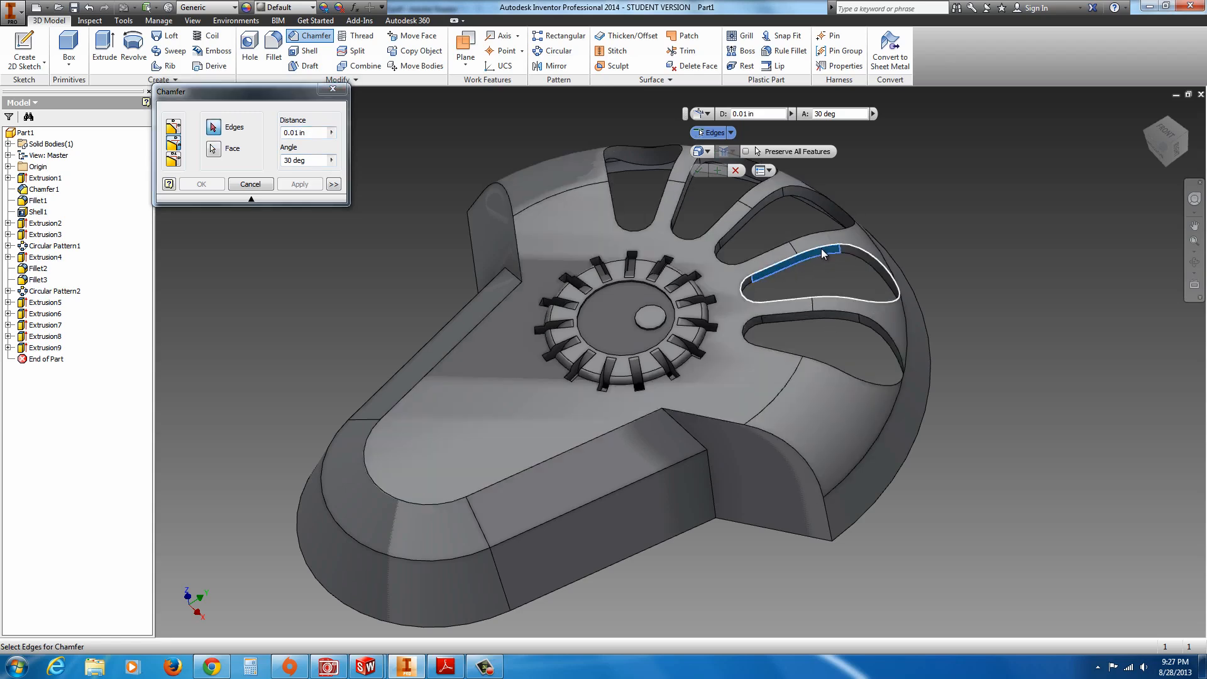
{"action": "left_click", "coordinate": [823, 246]}
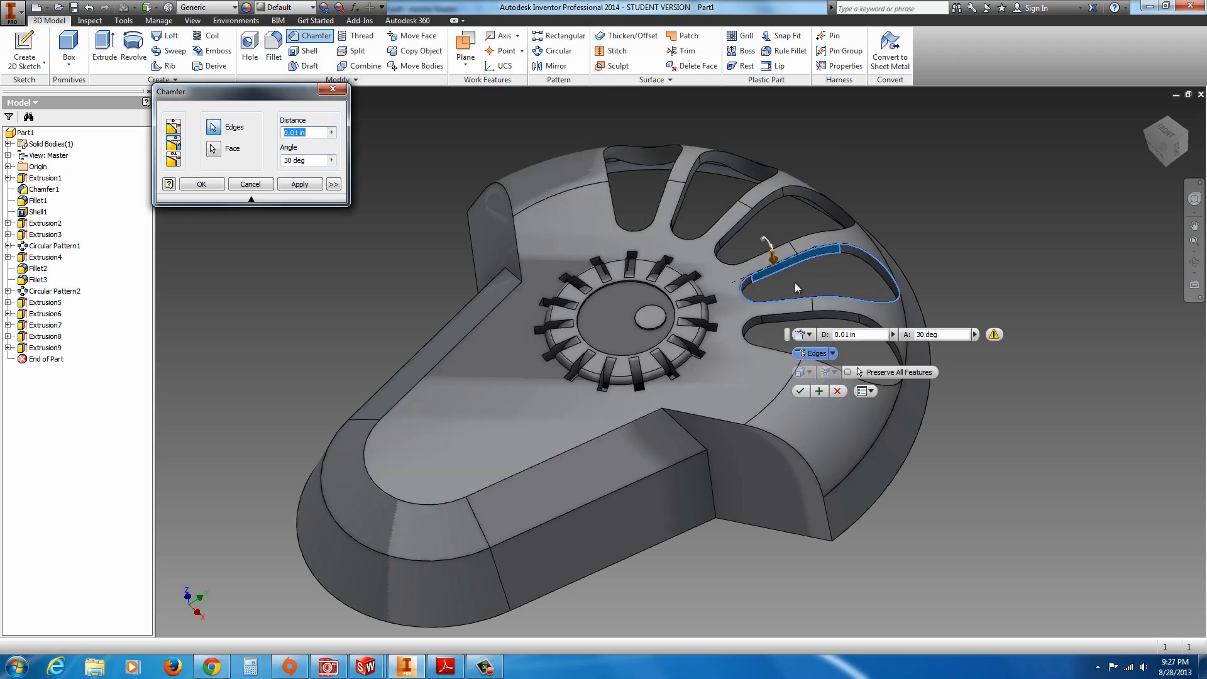
{"action": "scroll", "coordinate": [795, 282], "scroll_direction": "up", "scroll_amount": 5}
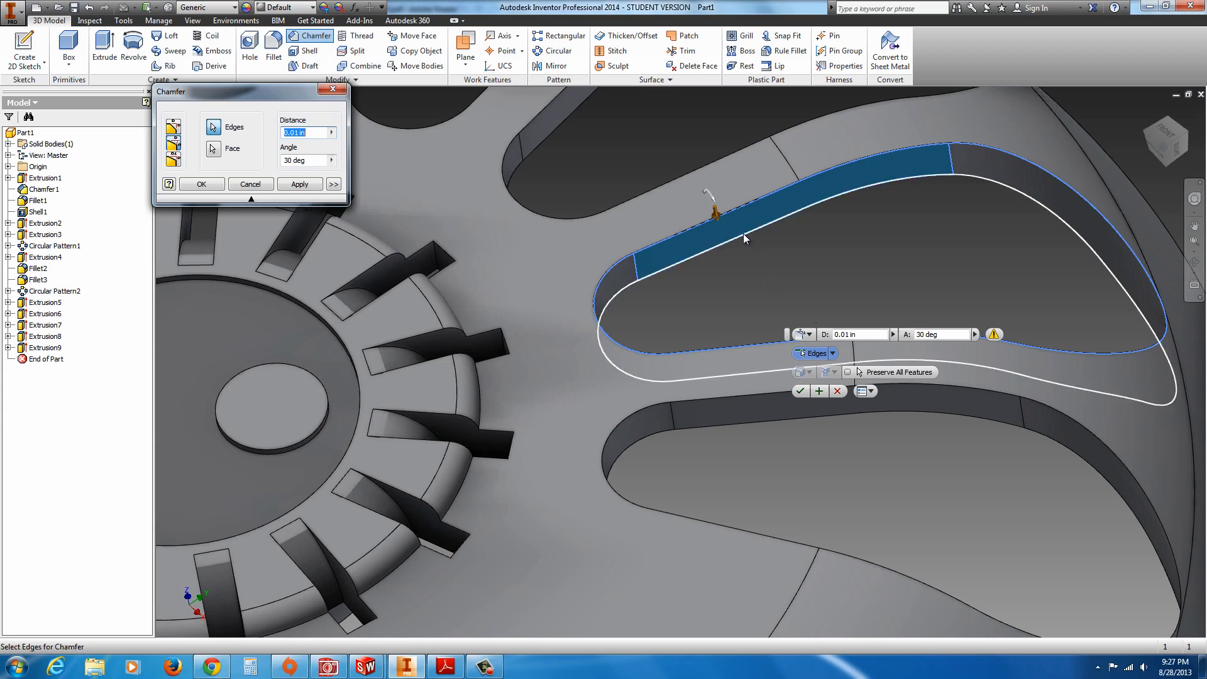
{"action": "middle_click_drag", "start_coordinate": [733, 241], "coordinate": [742, 245]}
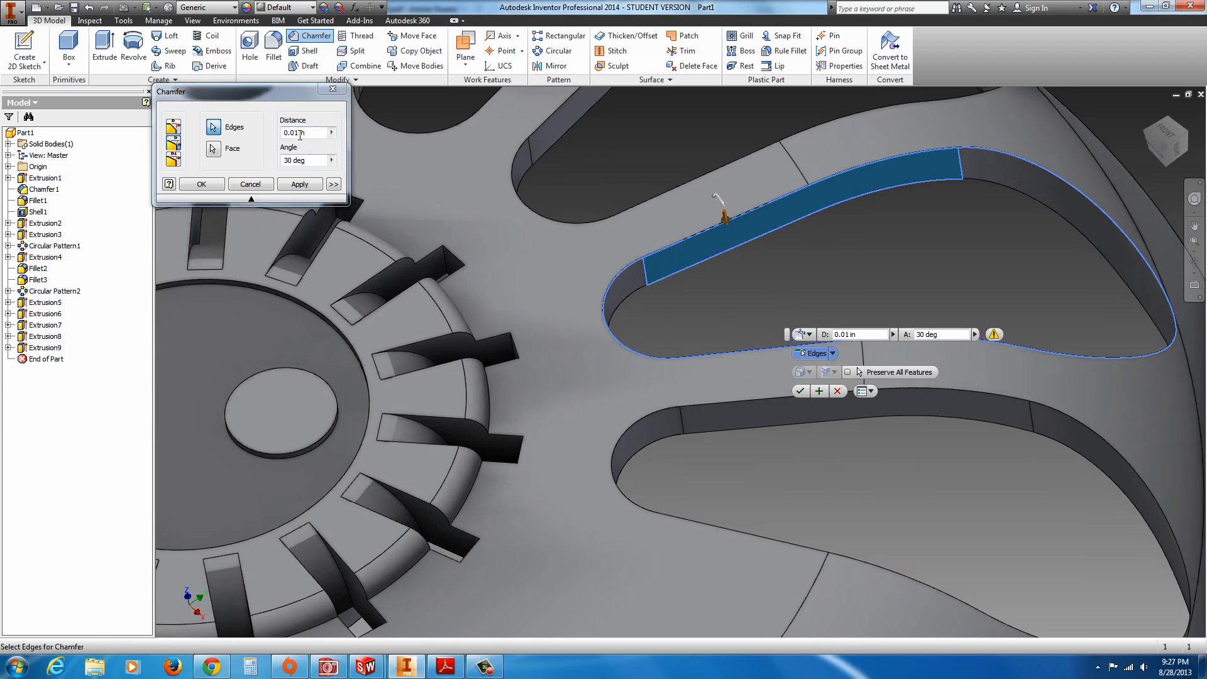
{"action": "left_click", "coordinate": [251, 184]}
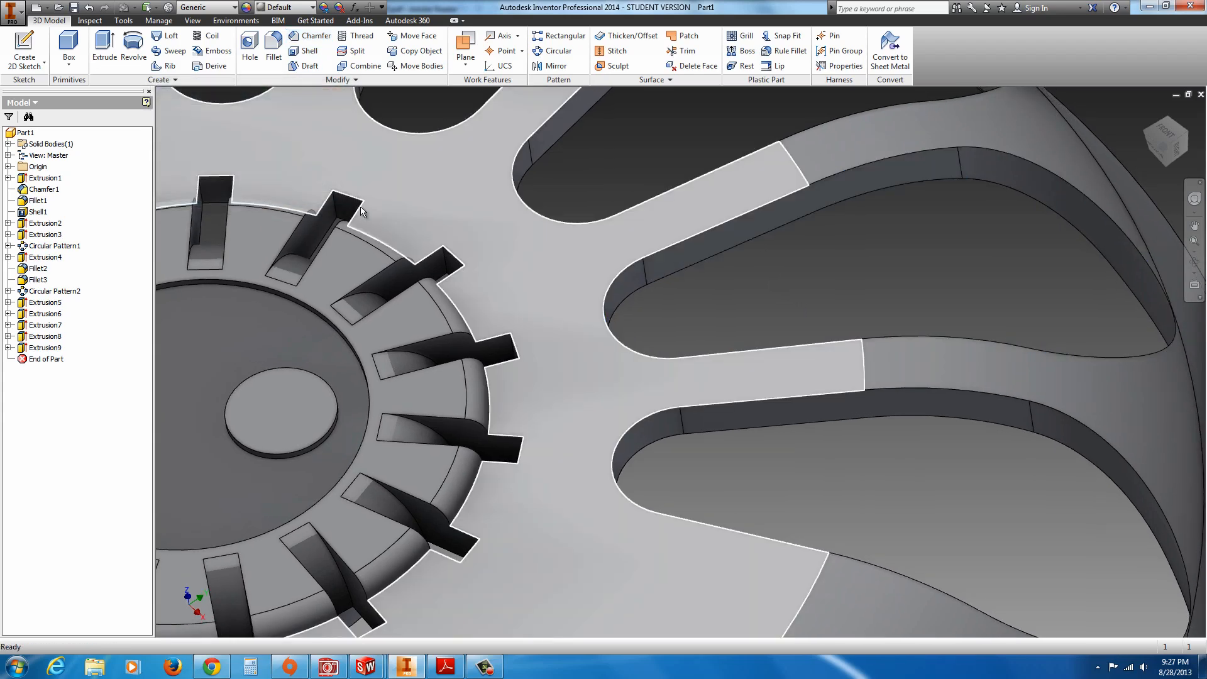
{"action": "left_click", "coordinate": [276, 48]}
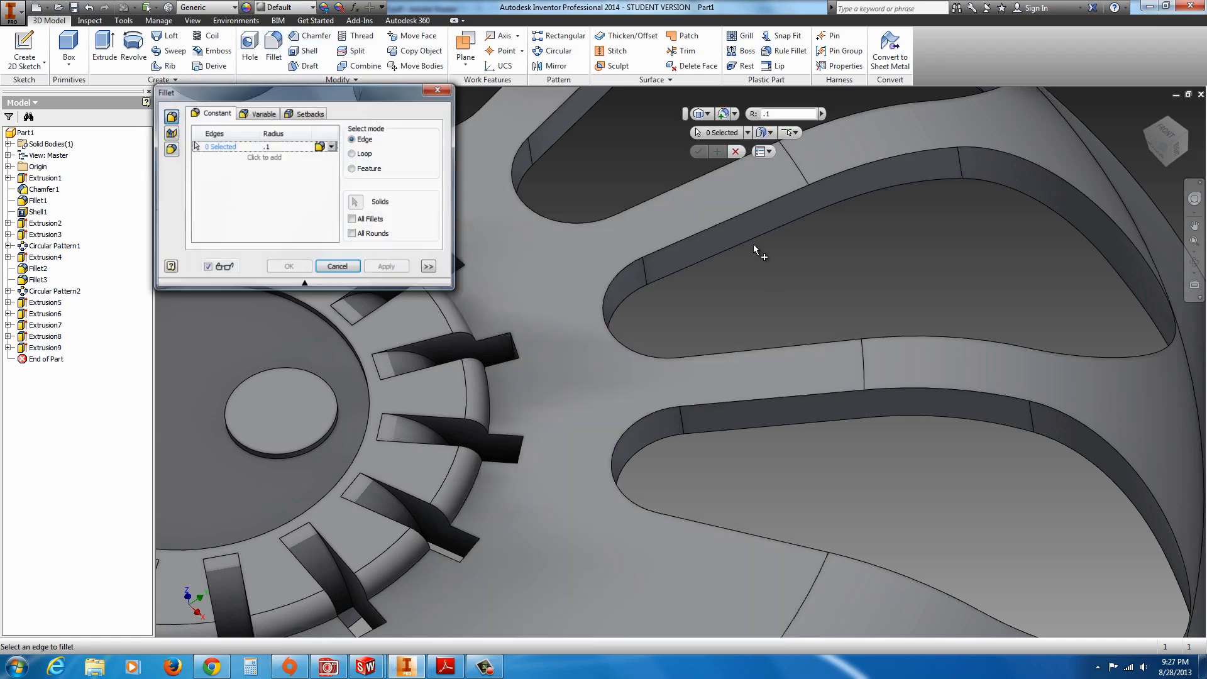
{"action": "left_click", "coordinate": [727, 217]}
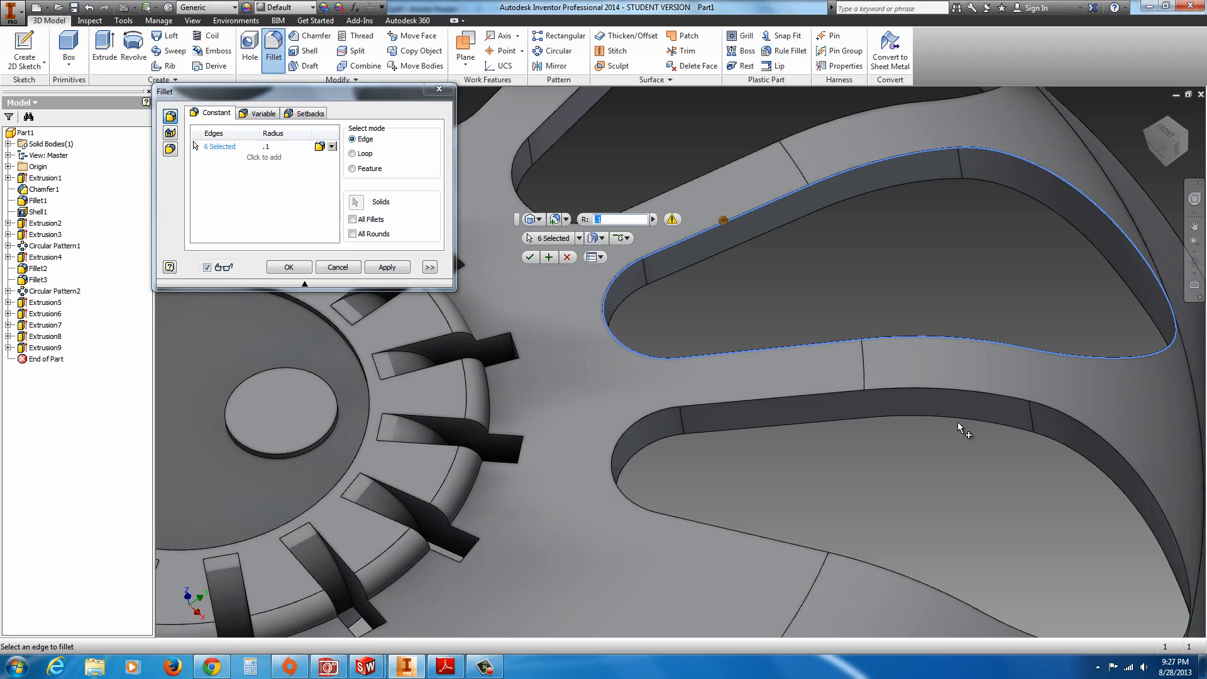
{"action": "scroll", "coordinate": [892, 434], "scroll_direction": "up", "scroll_amount": 5}
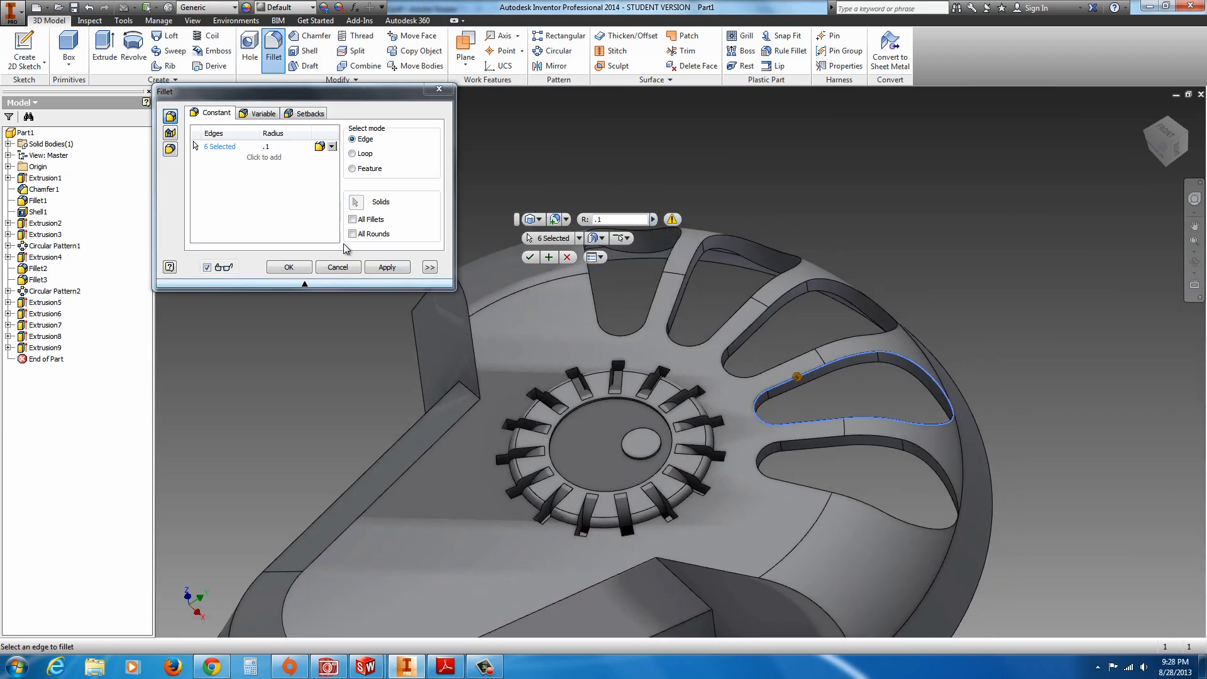
{"action": "left_click", "coordinate": [337, 267]}
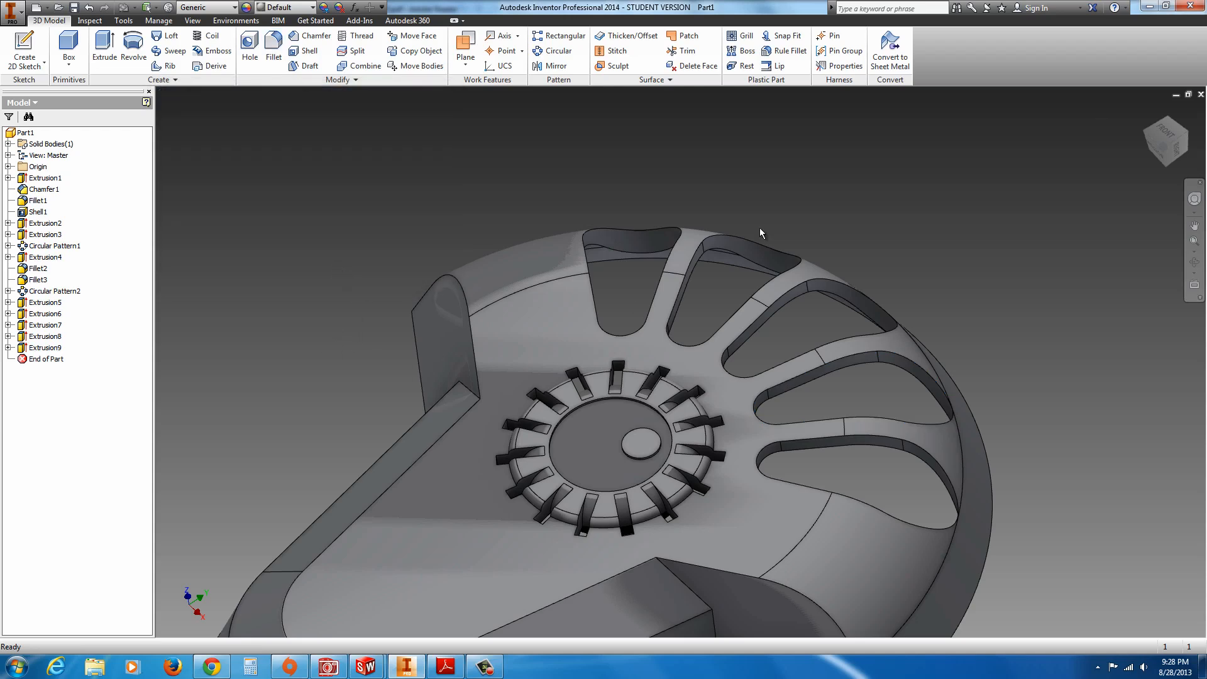
Fillet the outer edge loops of all five fan-shaped vent openings with a 0.01 in radius.
{"action": "left_click", "coordinate": [273, 49]}
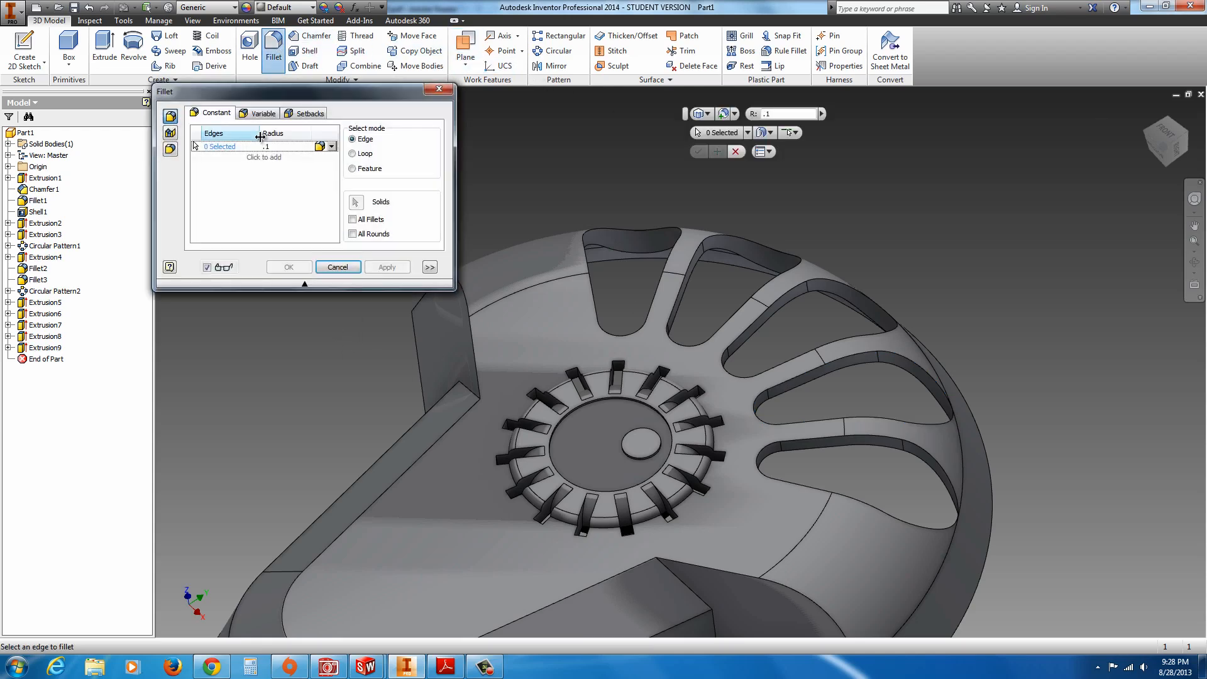
{"action": "left_click", "coordinate": [275, 145]}
{"action": "key", "text": "BackSpace"}
{"action": "type", "text": ".0"}
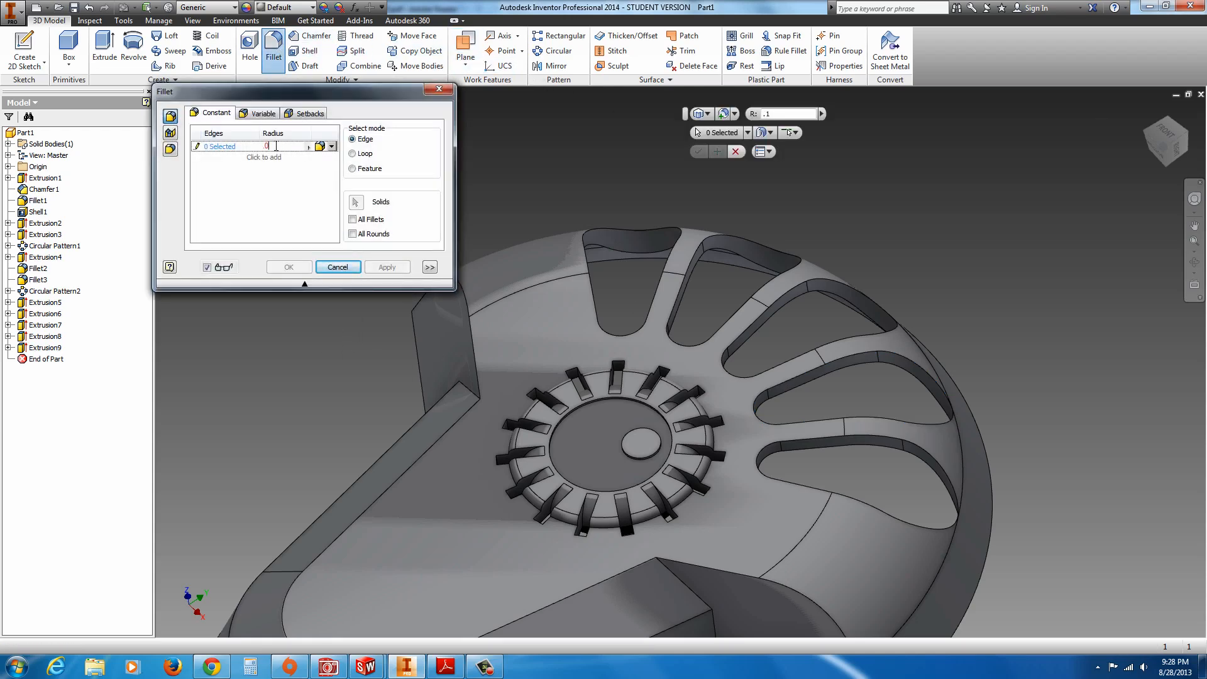
{"action": "type", "text": "1"}
{"action": "left_click", "coordinate": [789, 295]}
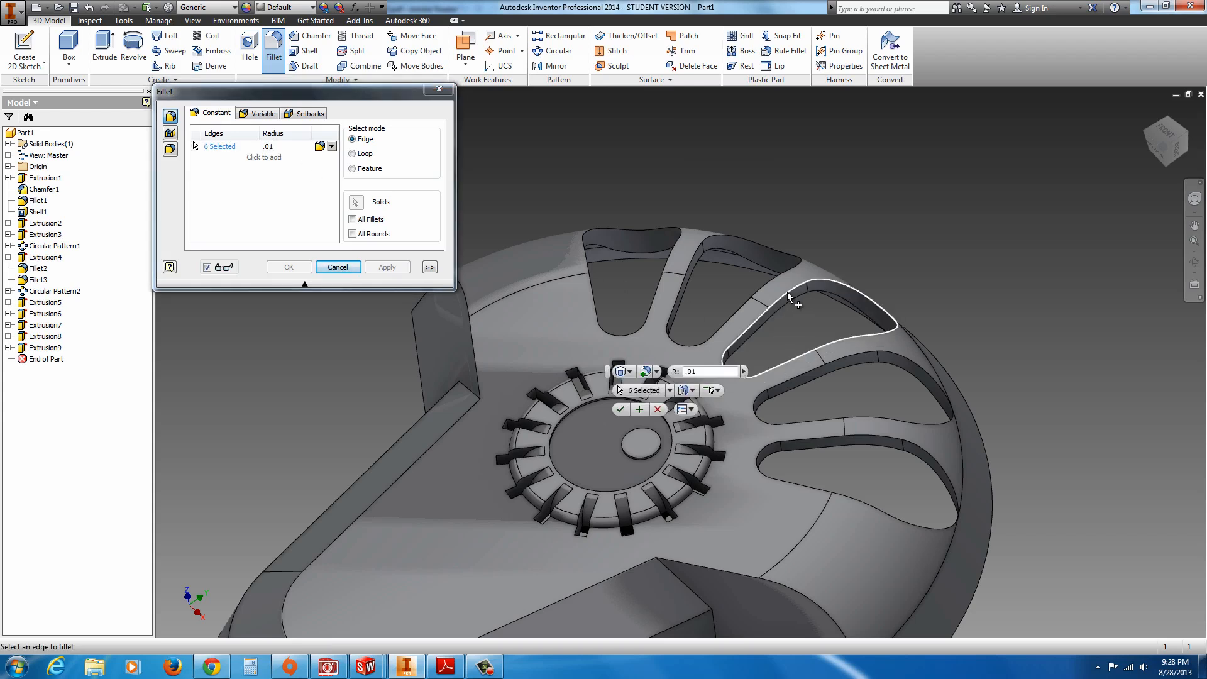
{"action": "left_click", "coordinate": [850, 356]}
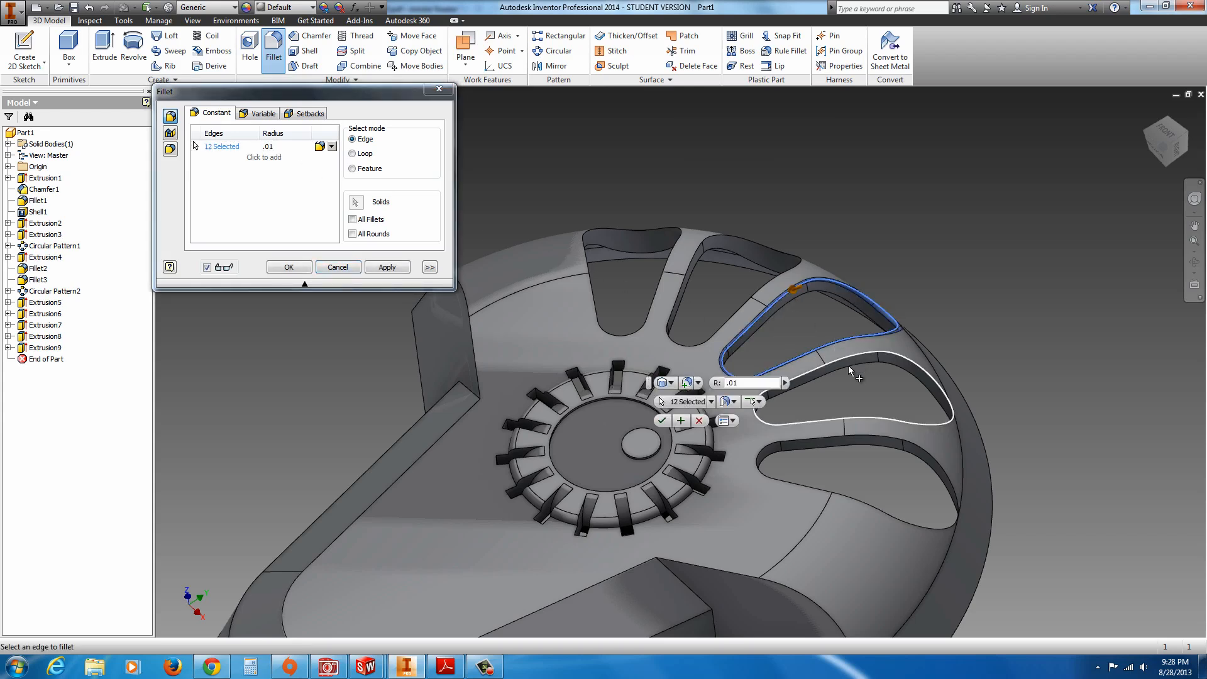
{"action": "left_click", "coordinate": [860, 436]}
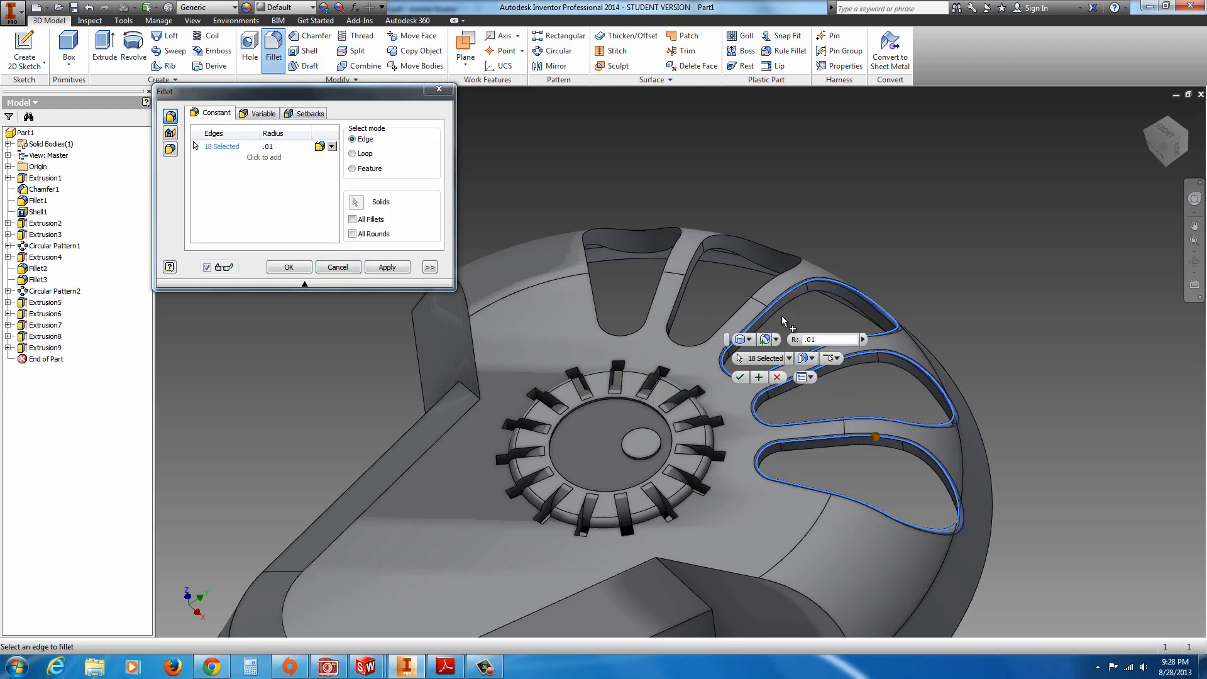
{"action": "left_click", "coordinate": [690, 264]}
{"action": "left_click", "coordinate": [666, 259]}
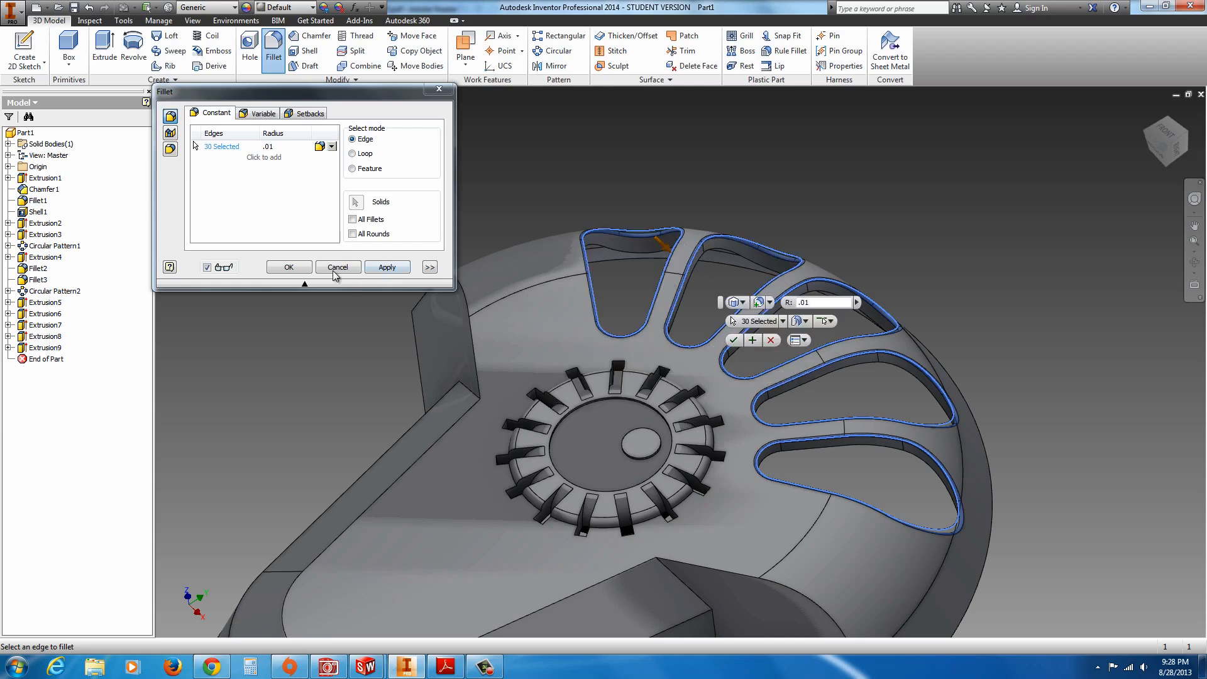
{"action": "left_click", "coordinate": [289, 267]}
Fillet the base edges of the three inner bosses and the edges of the central ring with a 0.01 in radius.
{"action": "scroll", "coordinate": [442, 401], "scroll_direction": "down", "scroll_amount": 3}
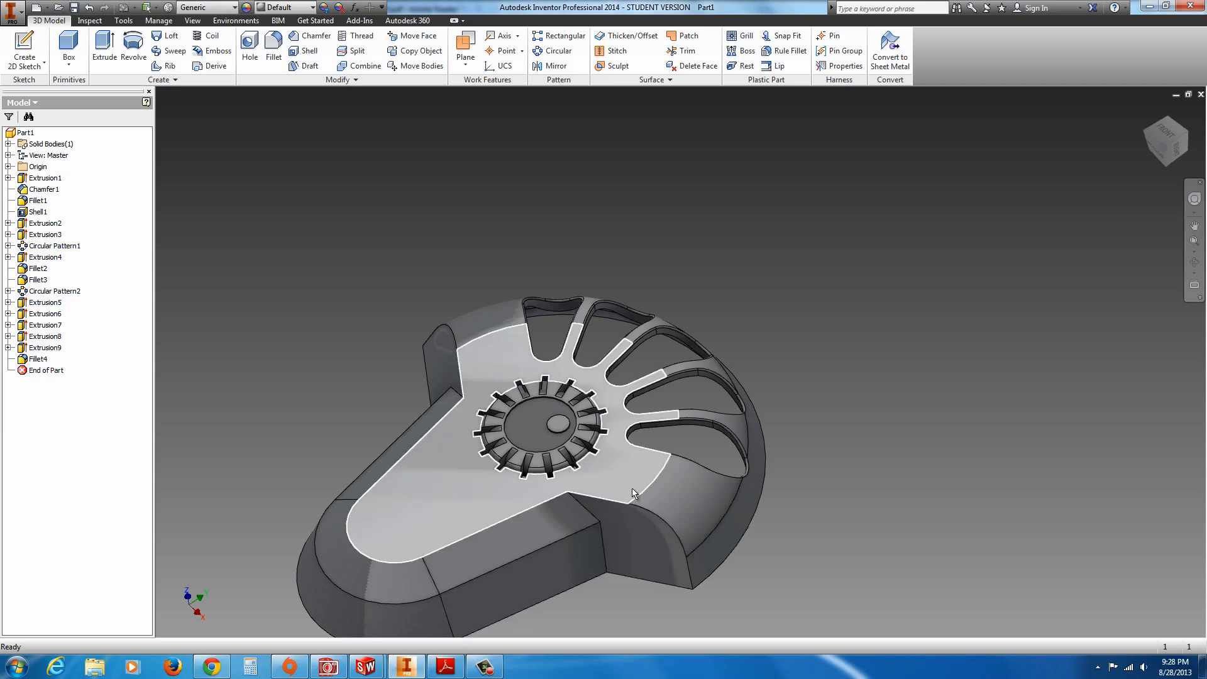
{"action": "middle_click_drag", "start_coordinate": [633, 494], "coordinate": [453, 296], "text": "shift"}
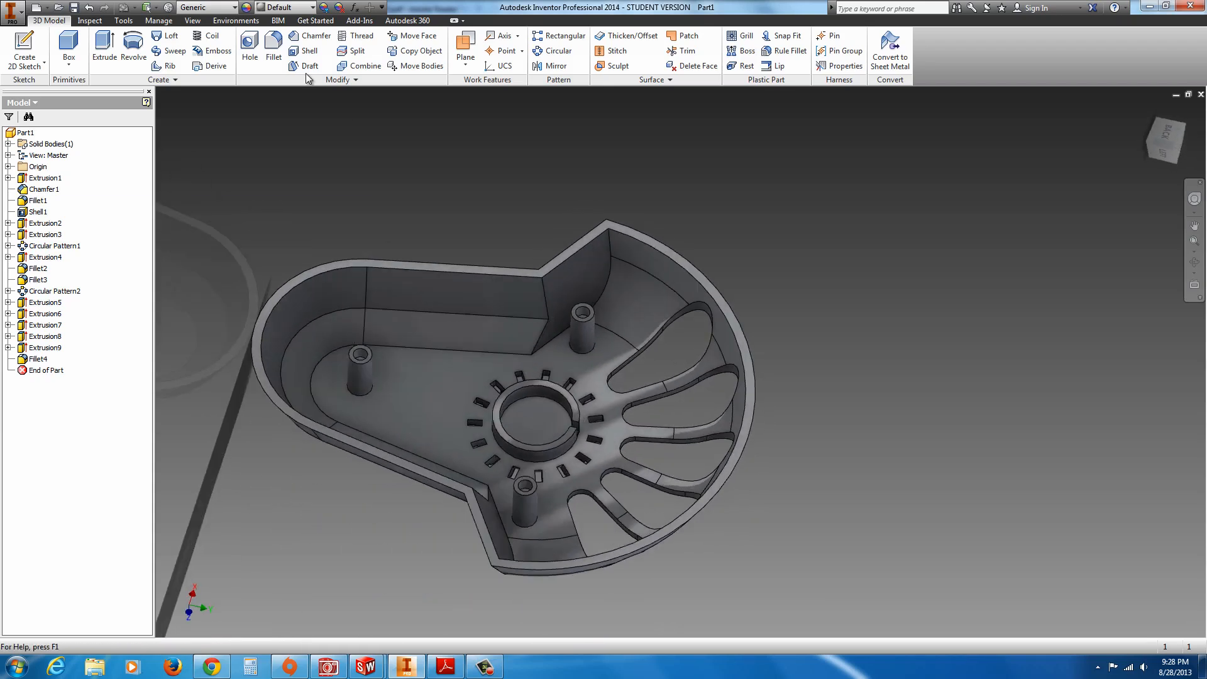
{"action": "left_click", "coordinate": [275, 49]}
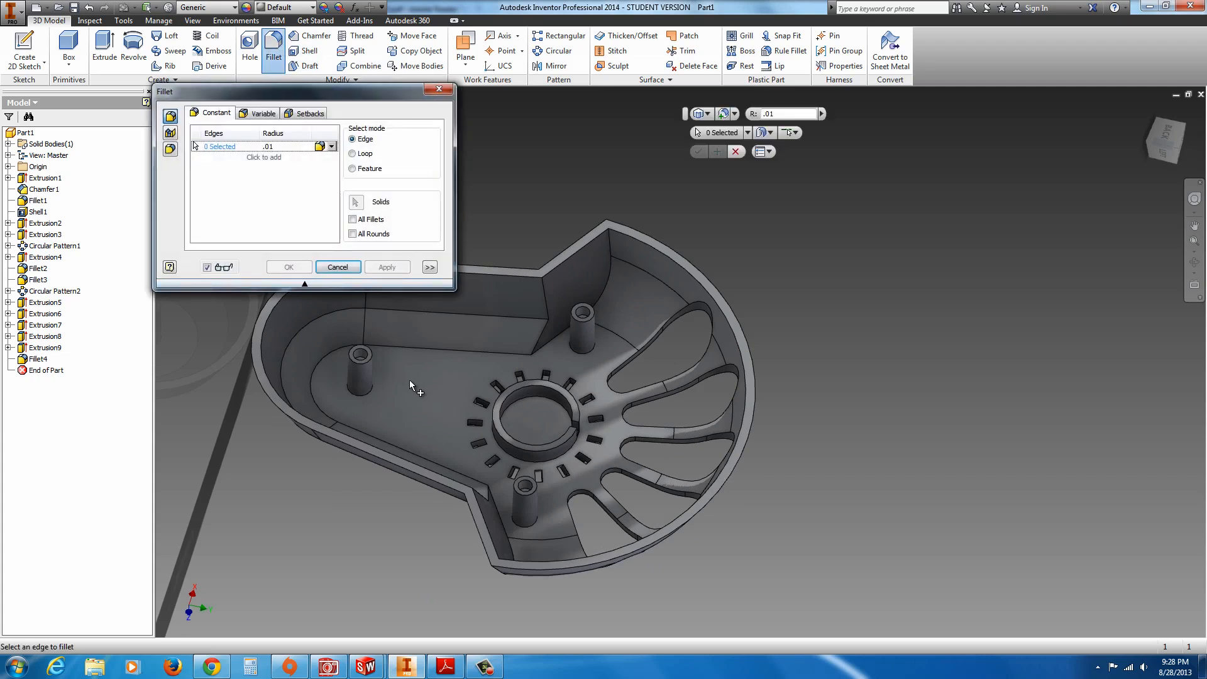
{"action": "left_click", "coordinate": [362, 394]}
{"action": "left_click", "coordinate": [583, 352]}
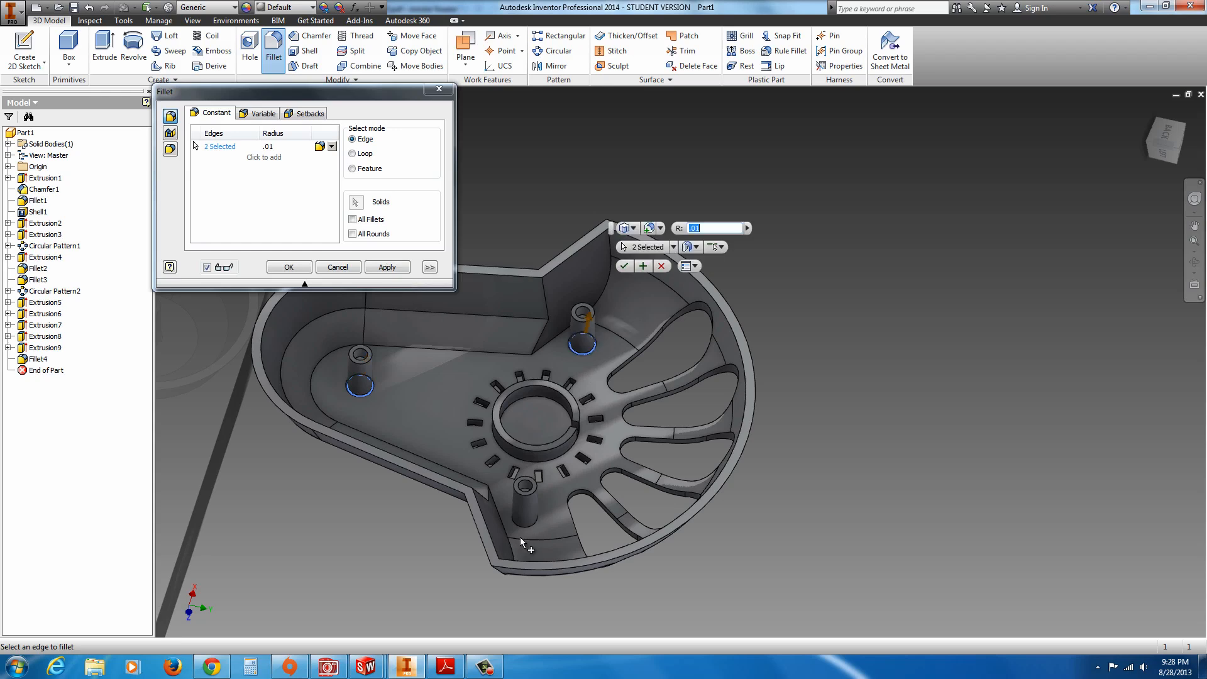
{"action": "left_click", "coordinate": [530, 528]}
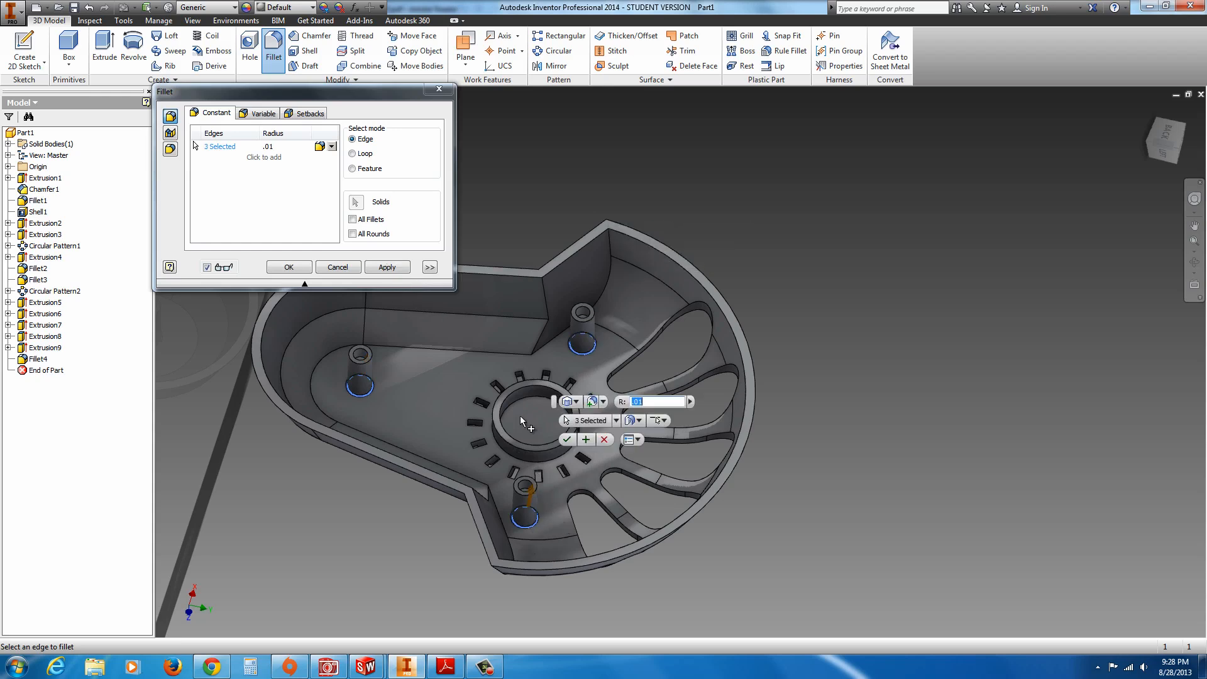
{"action": "left_click", "coordinate": [521, 400]}
{"action": "left_click", "coordinate": [514, 446]}
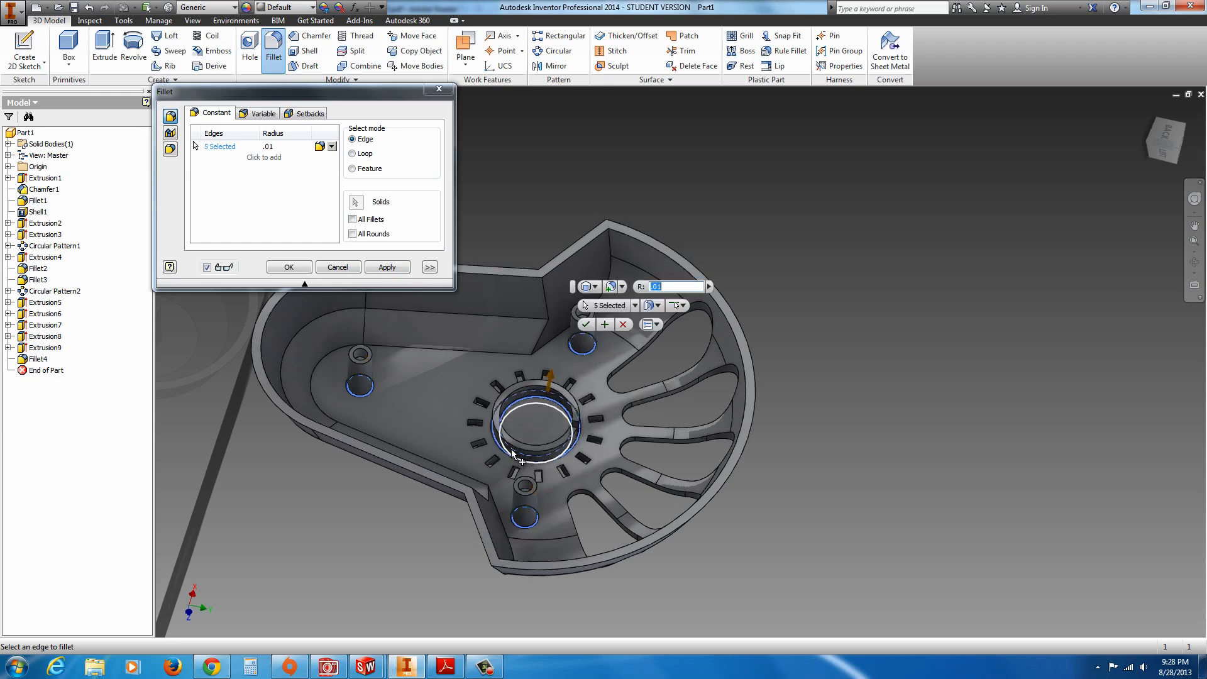
{"action": "left_click", "coordinate": [515, 443]}
{"action": "left_click", "coordinate": [520, 447]}
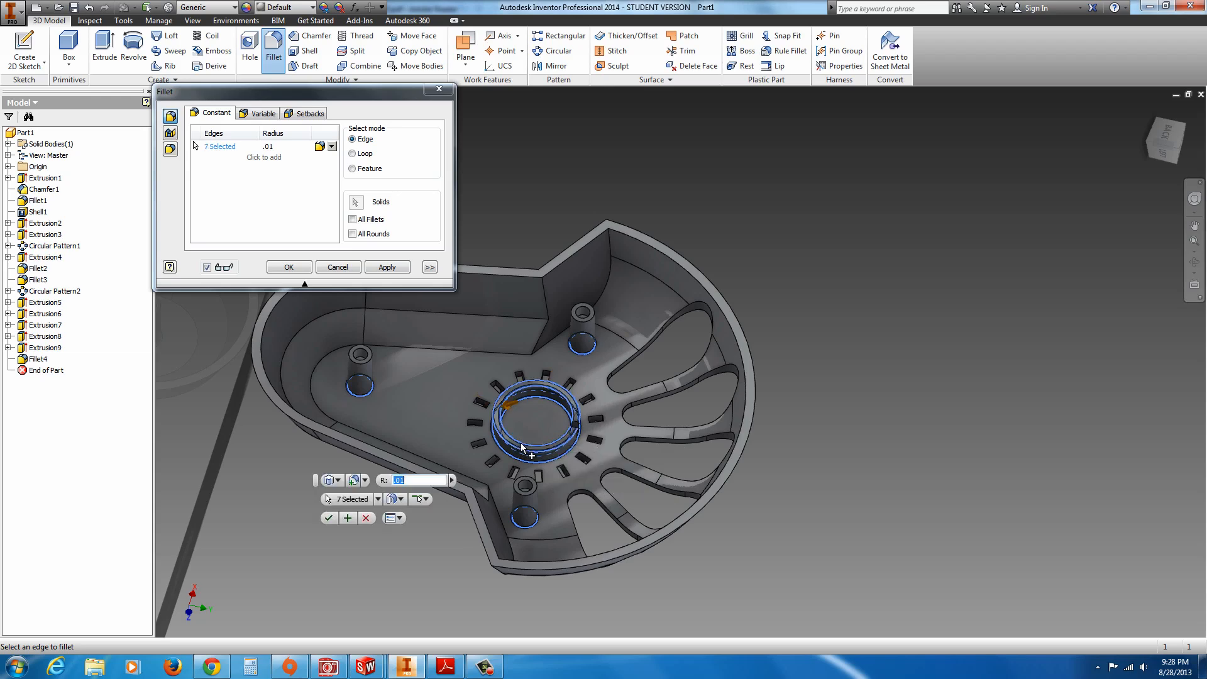
{"action": "left_click", "coordinate": [297, 266]}
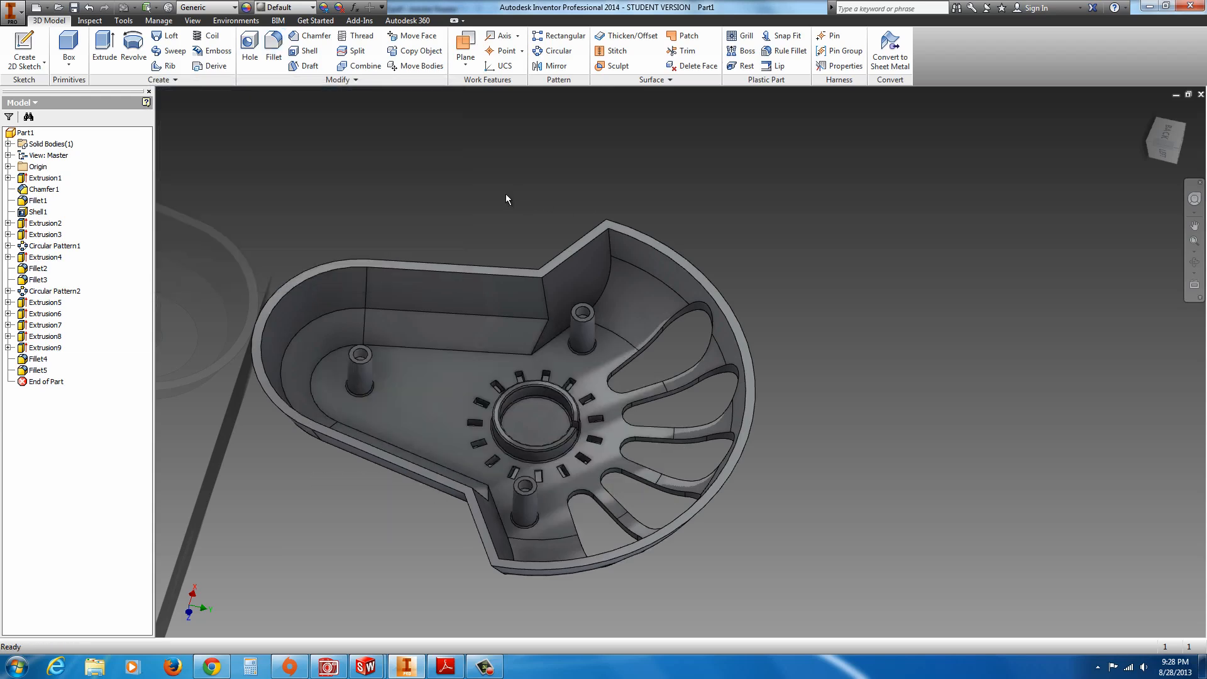
Assign the Glass material to the finished cover.
{"action": "middle_click_drag", "start_coordinate": [506, 197], "coordinate": [631, 381], "text": "shift"}
{"action": "scroll", "coordinate": [629, 389], "scroll_direction": "up", "scroll_amount": 3}
{"action": "scroll", "coordinate": [564, 516], "scroll_direction": "down", "scroll_amount": 3}
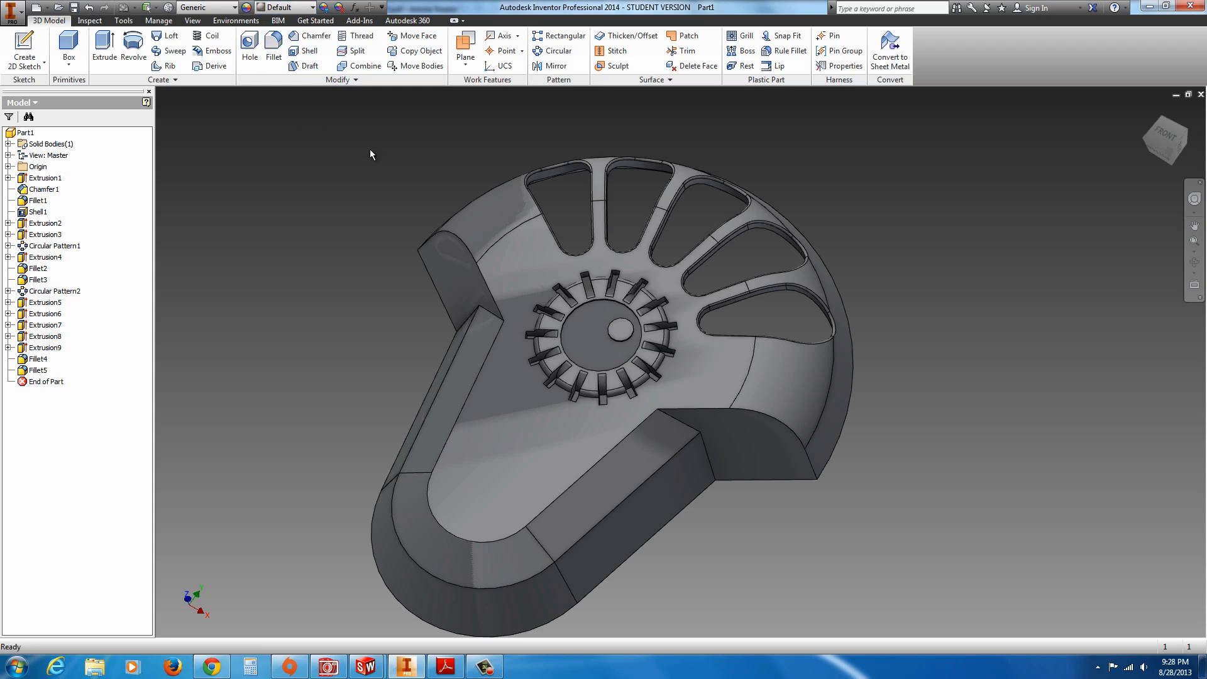
{"action": "left_click", "coordinate": [233, 7]}
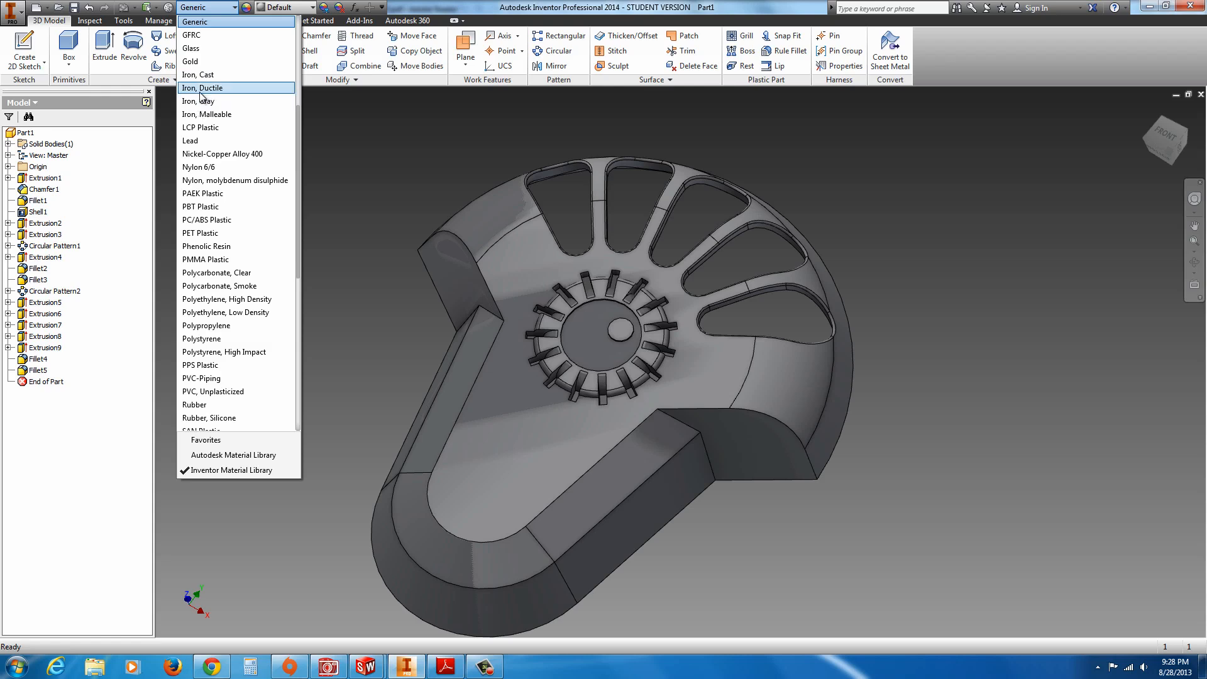
{"action": "left_click", "coordinate": [195, 48]}
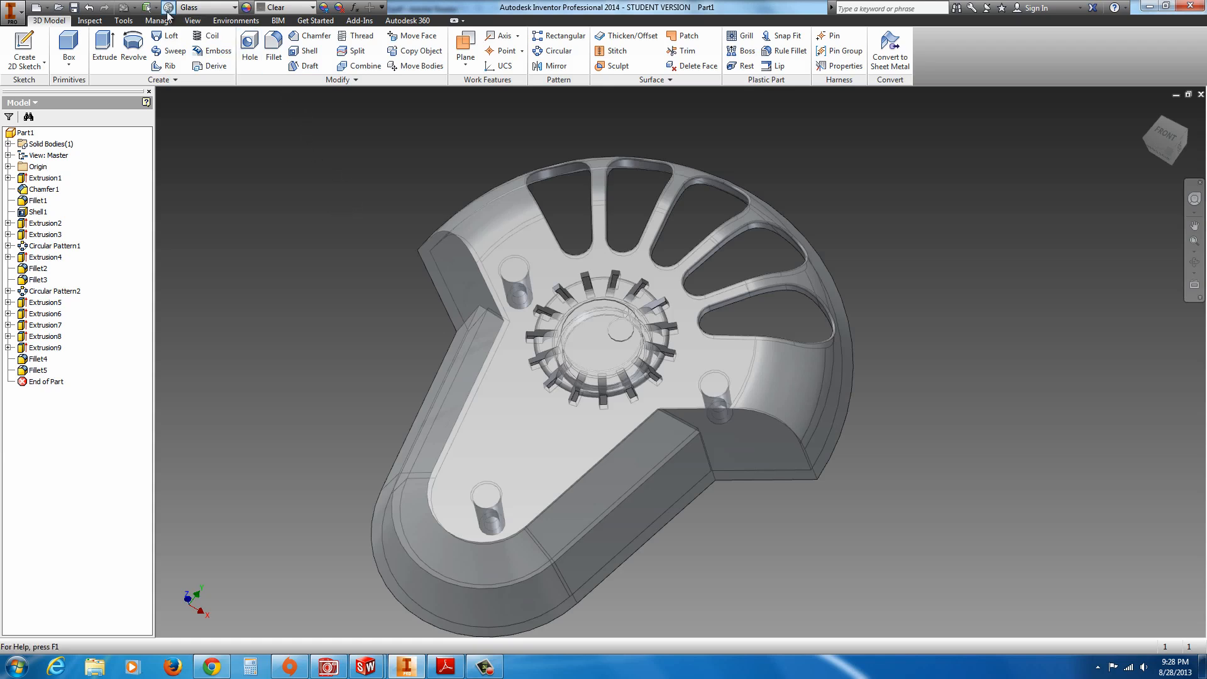
Display the cover in the Realistic visual style.
{"action": "left_click", "coordinate": [193, 21]}
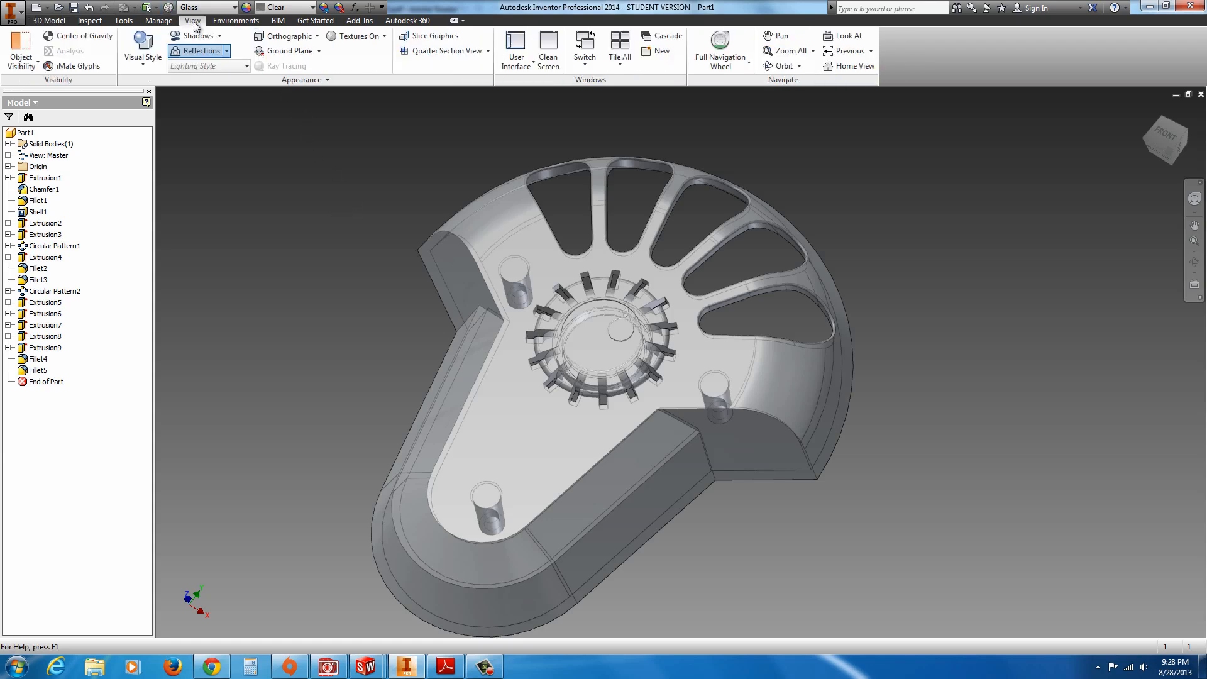
{"action": "left_click", "coordinate": [144, 66]}
{"action": "left_click", "coordinate": [161, 85]}
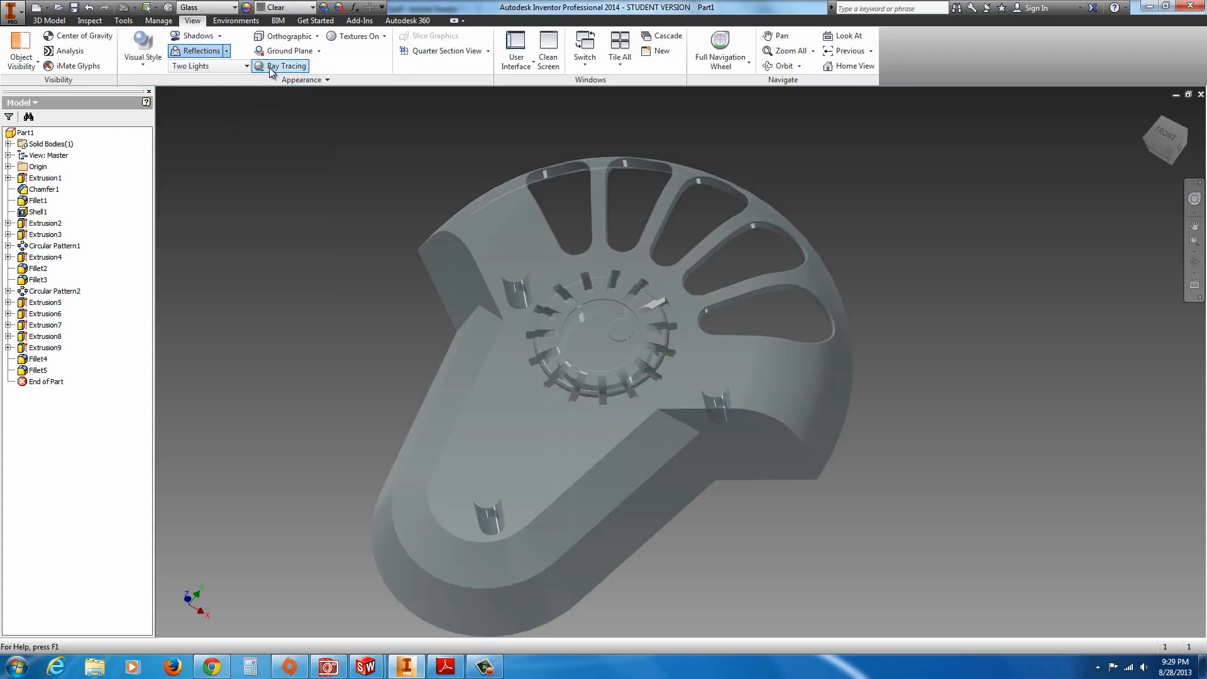
Preview the glass cover with ray tracing, set its quality to Good, and turn ray tracing back off.
{"action": "left_click", "coordinate": [270, 68]}
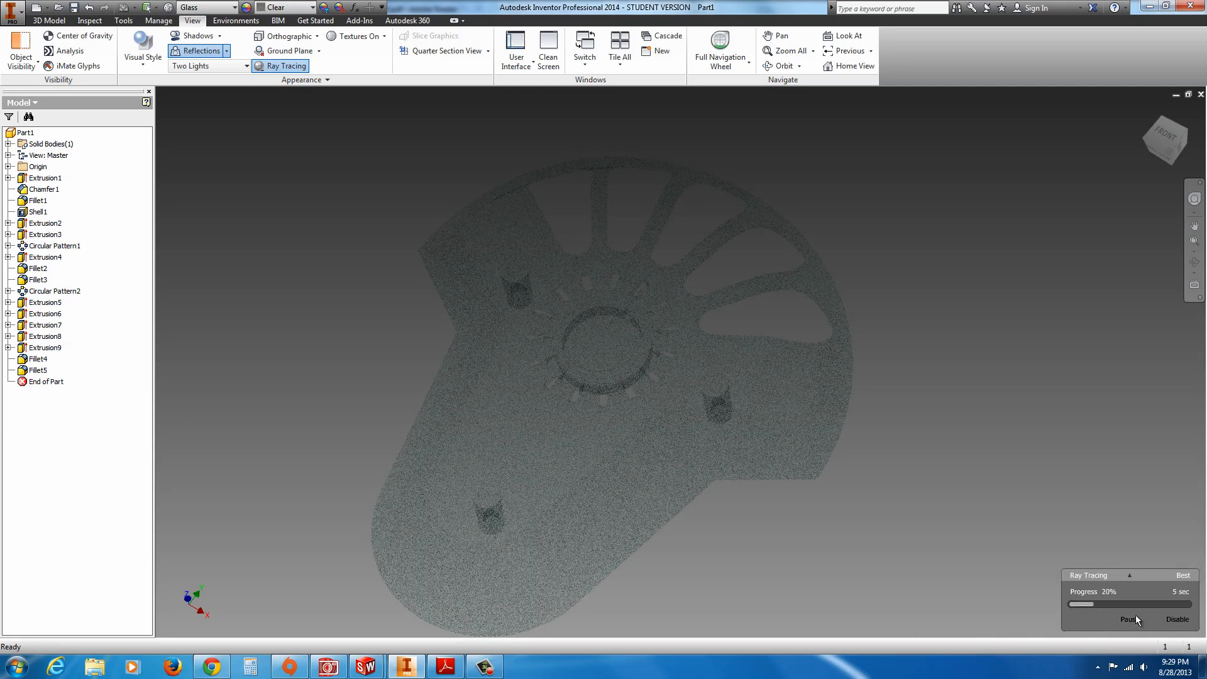
{"action": "left_click", "coordinate": [1131, 575]}
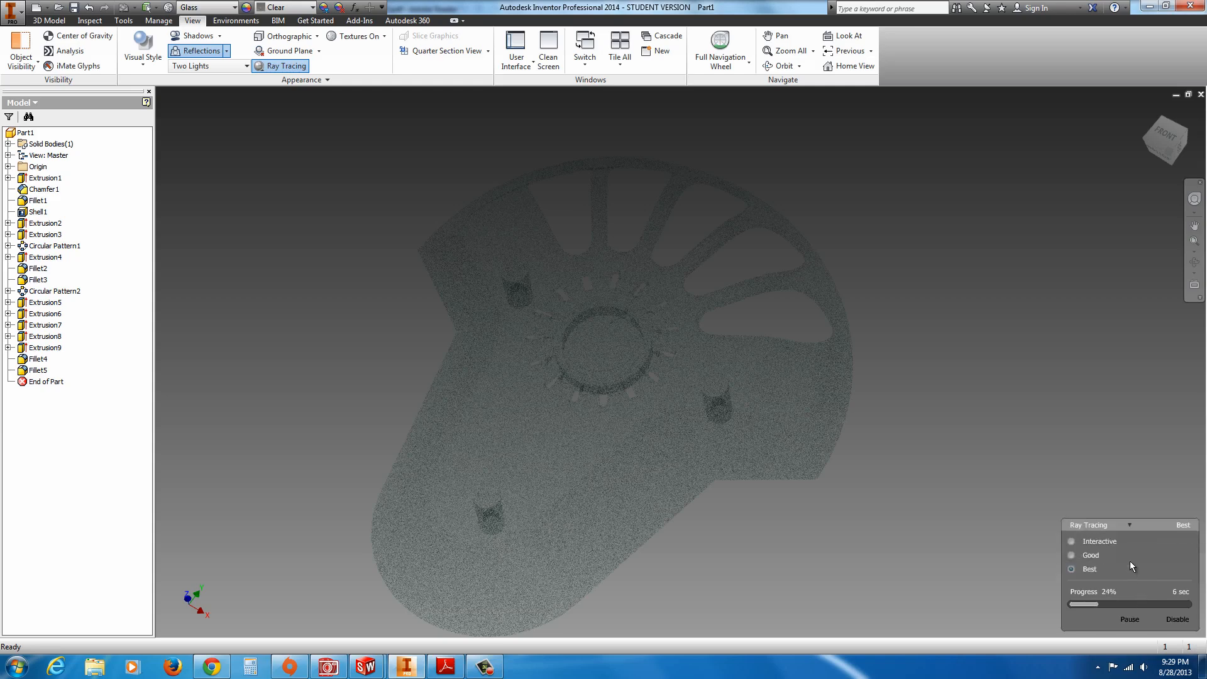
{"action": "left_click", "coordinate": [1071, 555]}
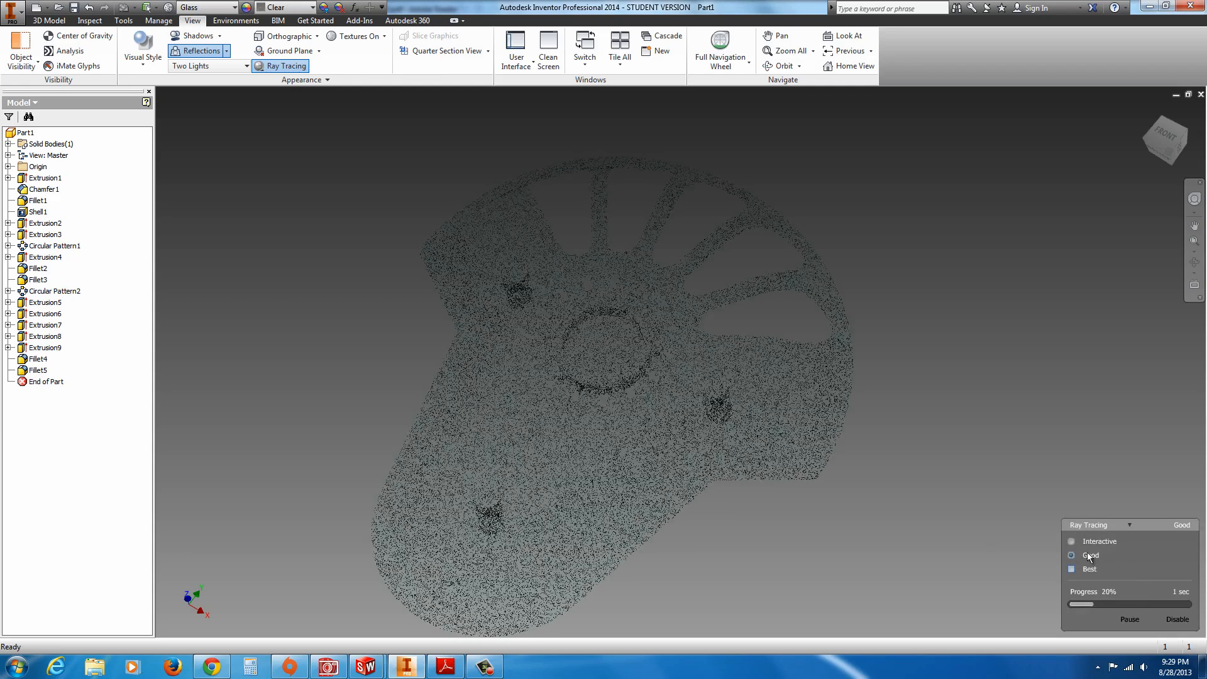
{"action": "mouse_move", "coordinate": [448, 290]}
{"action": "middle_mouse_down"}
{"action": "mouse_move", "coordinate": [454, 321]}
{"action": "mouse_move", "coordinate": [437, 337]}
{"action": "middle_mouse_up"}
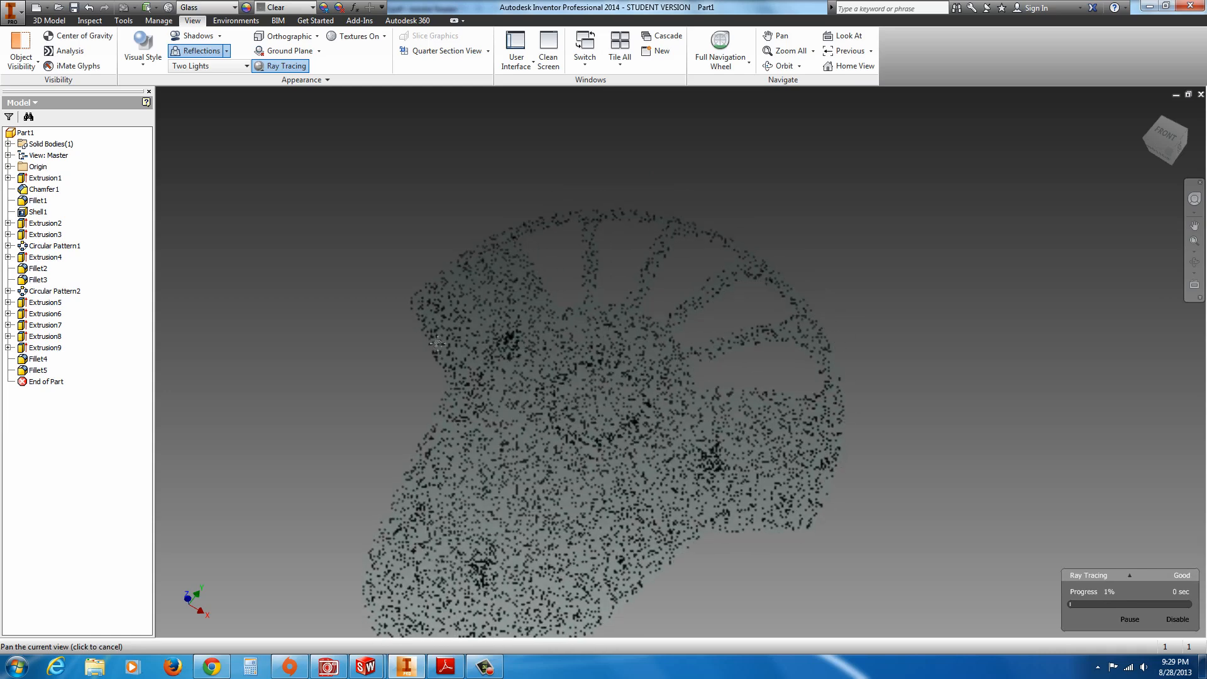
{"action": "left_click", "coordinate": [276, 66]}
{"action": "scroll", "coordinate": [406, 264], "scroll_direction": "down", "scroll_amount": 3}
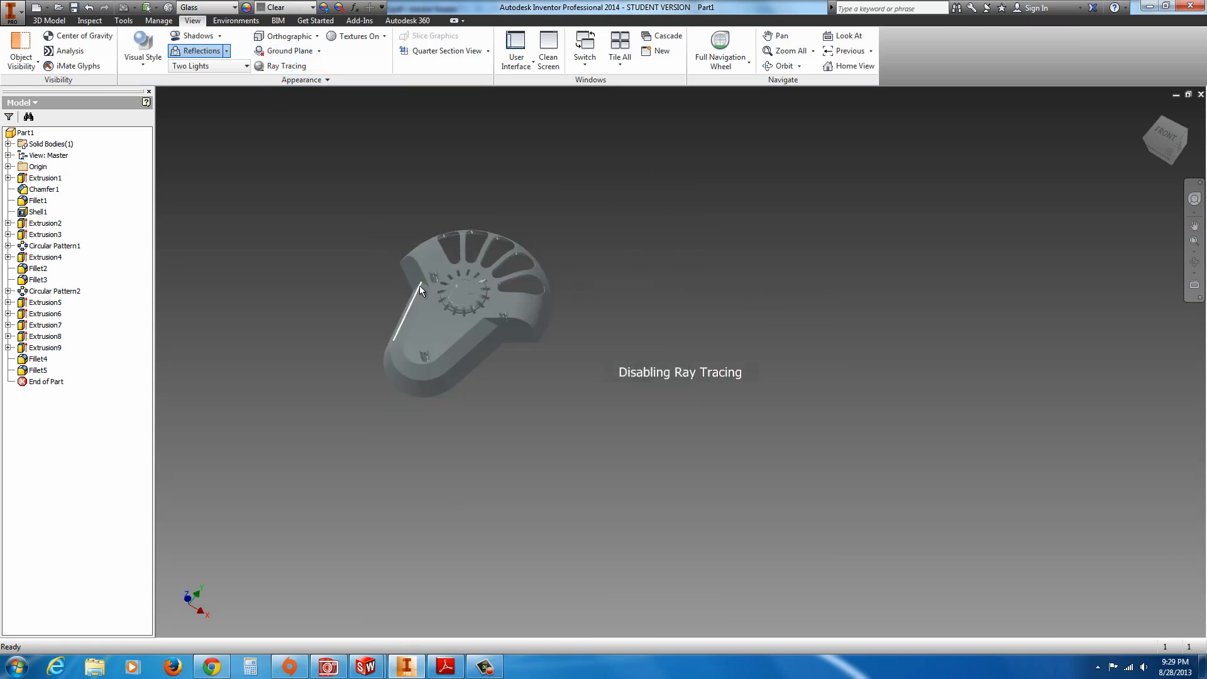
Try the Illustration visual style on the glass cover and return the display to Realistic.
{"action": "middle_click_drag", "start_coordinate": [424, 305], "coordinate": [403, 371], "text": "shift"}
{"action": "scroll", "coordinate": [374, 363], "scroll_direction": "up", "scroll_amount": 3}
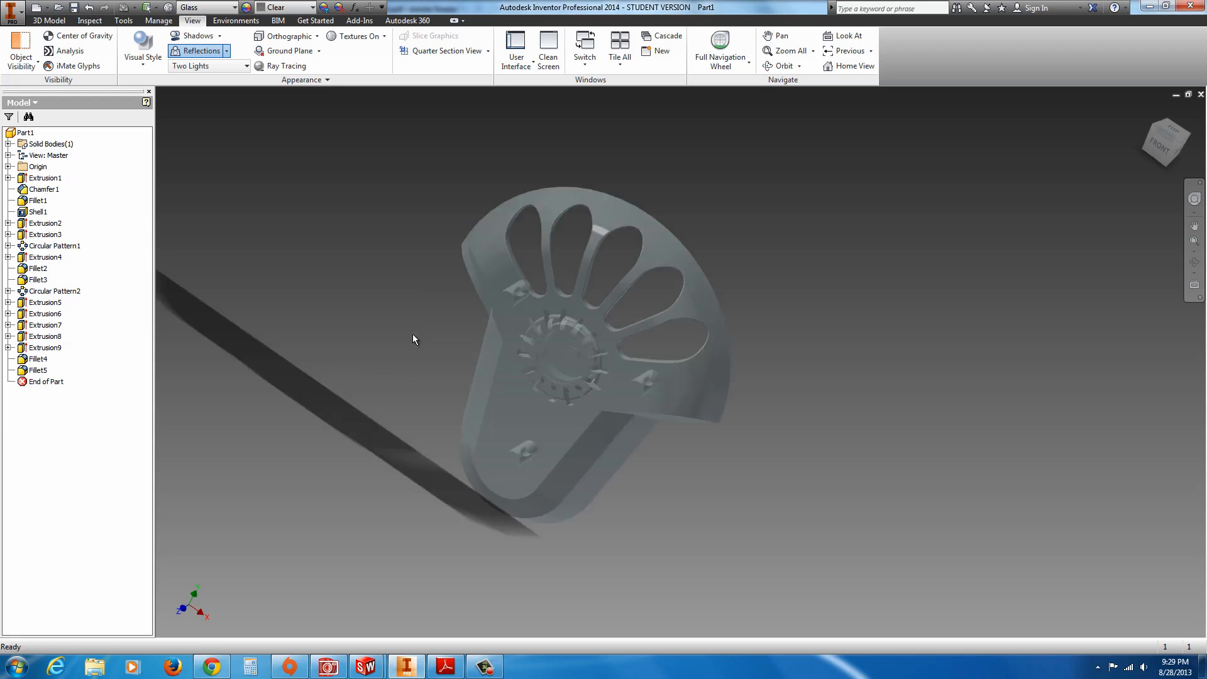
{"action": "left_click", "coordinate": [144, 55]}
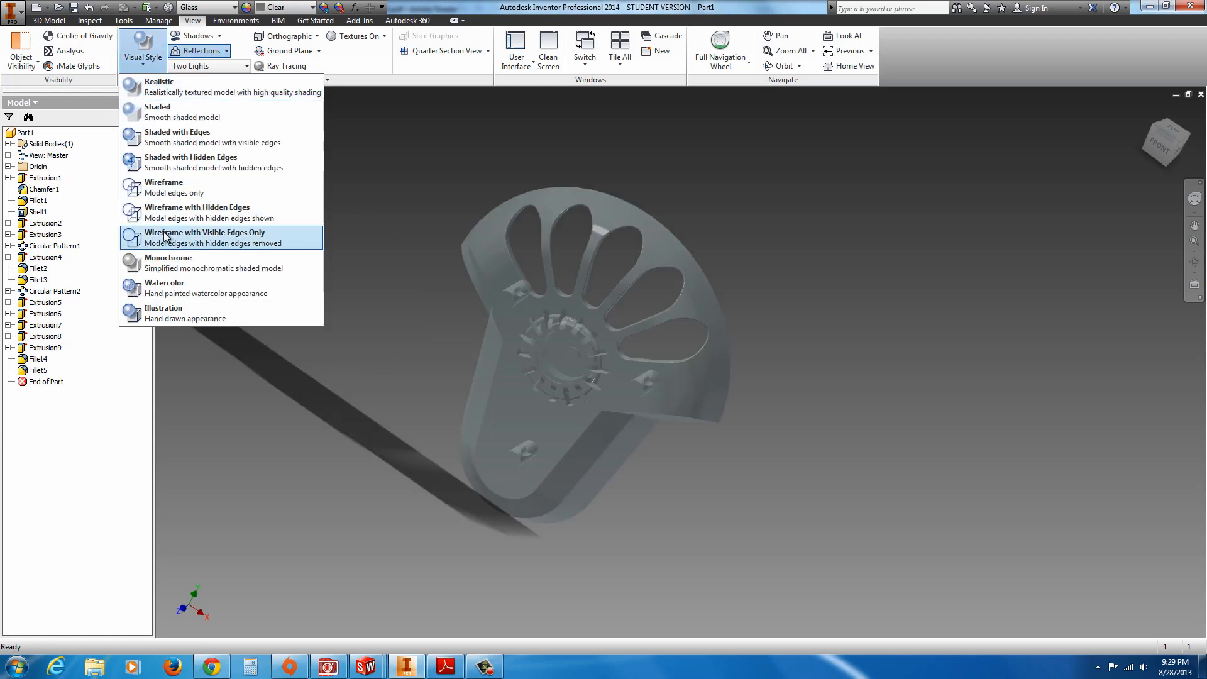
{"action": "left_click", "coordinate": [184, 311]}
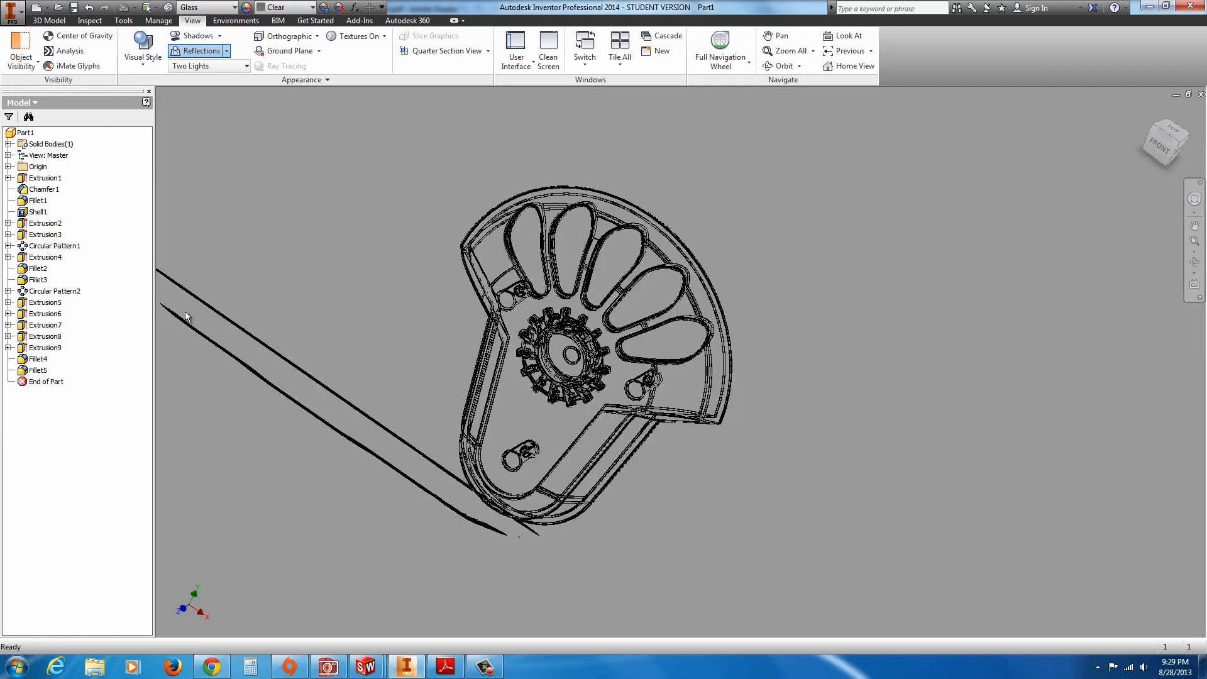
{"action": "left_click", "coordinate": [145, 63]}
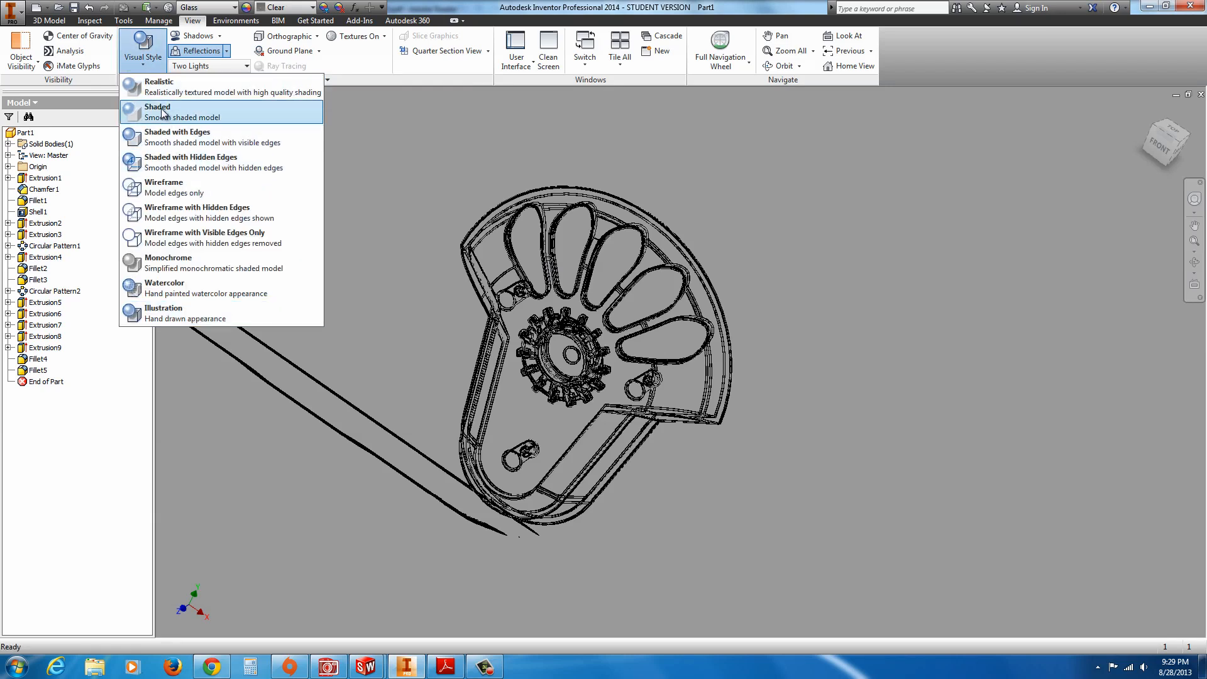
{"action": "left_click", "coordinate": [167, 88]}
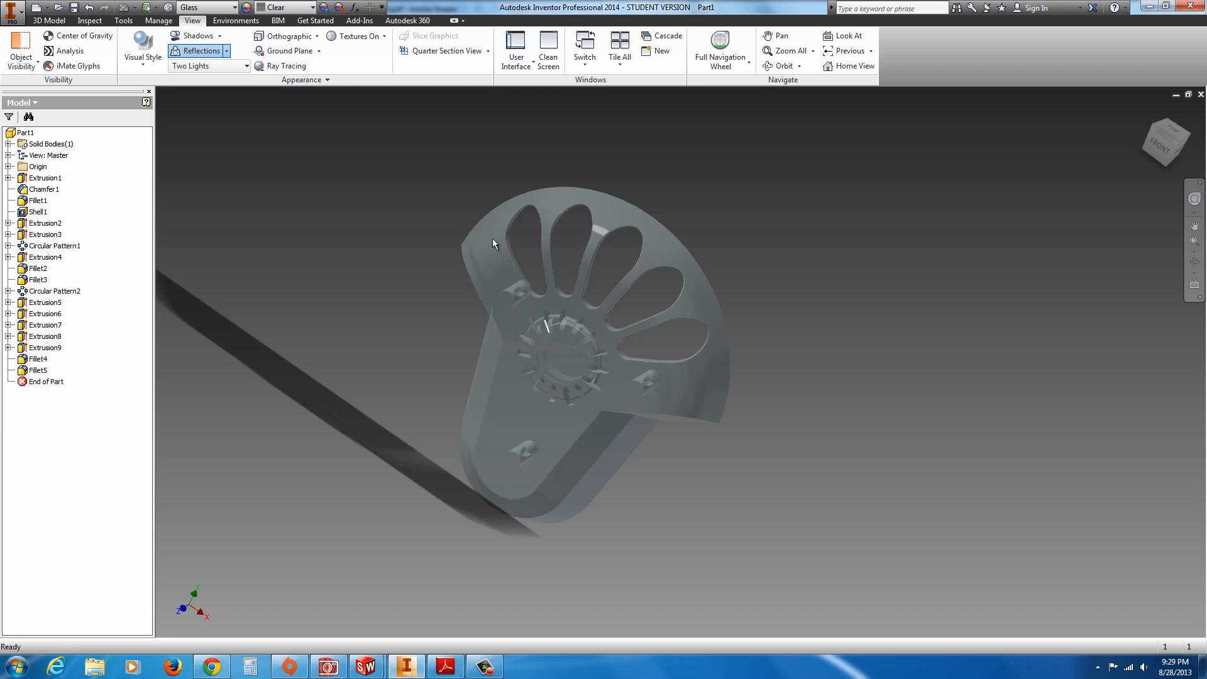
Change the cover's material to Bronze, Soft Tin from the Inventor Material Library.
{"action": "left_click", "coordinate": [235, 7]}
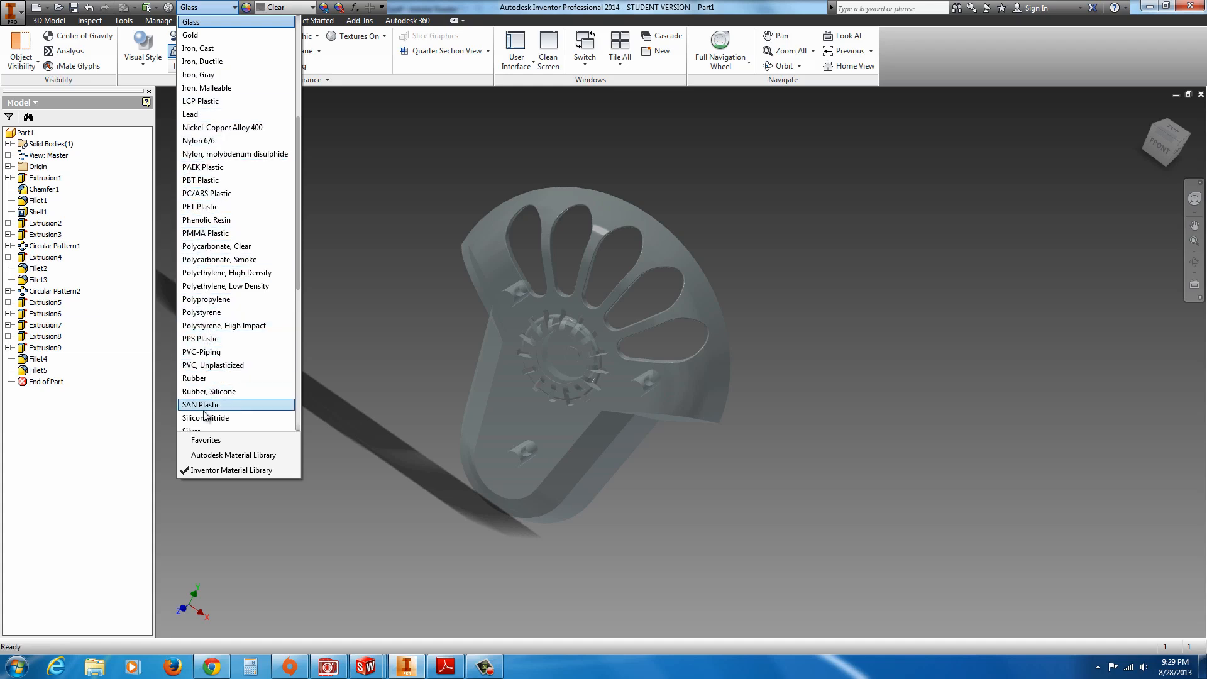
{"action": "scroll", "coordinate": [221, 343], "scroll_direction": "up", "scroll_amount": 2}
{"action": "scroll", "coordinate": [227, 316], "scroll_direction": "up", "scroll_amount": 1}
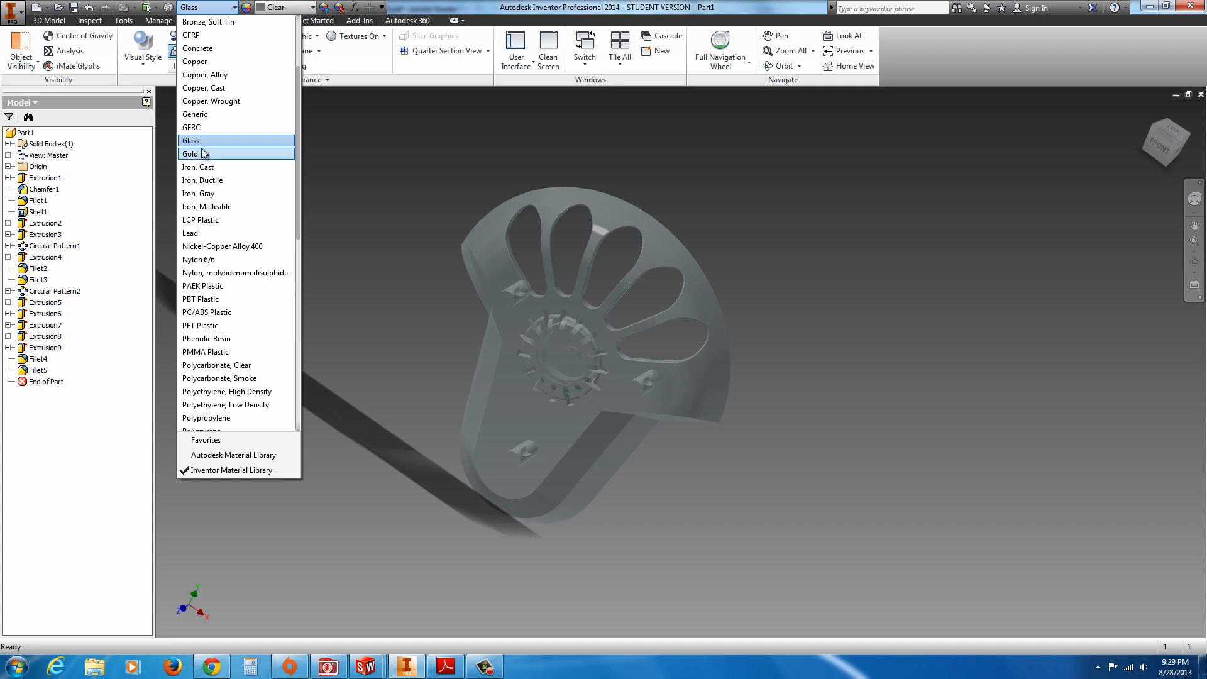
{"action": "left_click", "coordinate": [207, 22]}
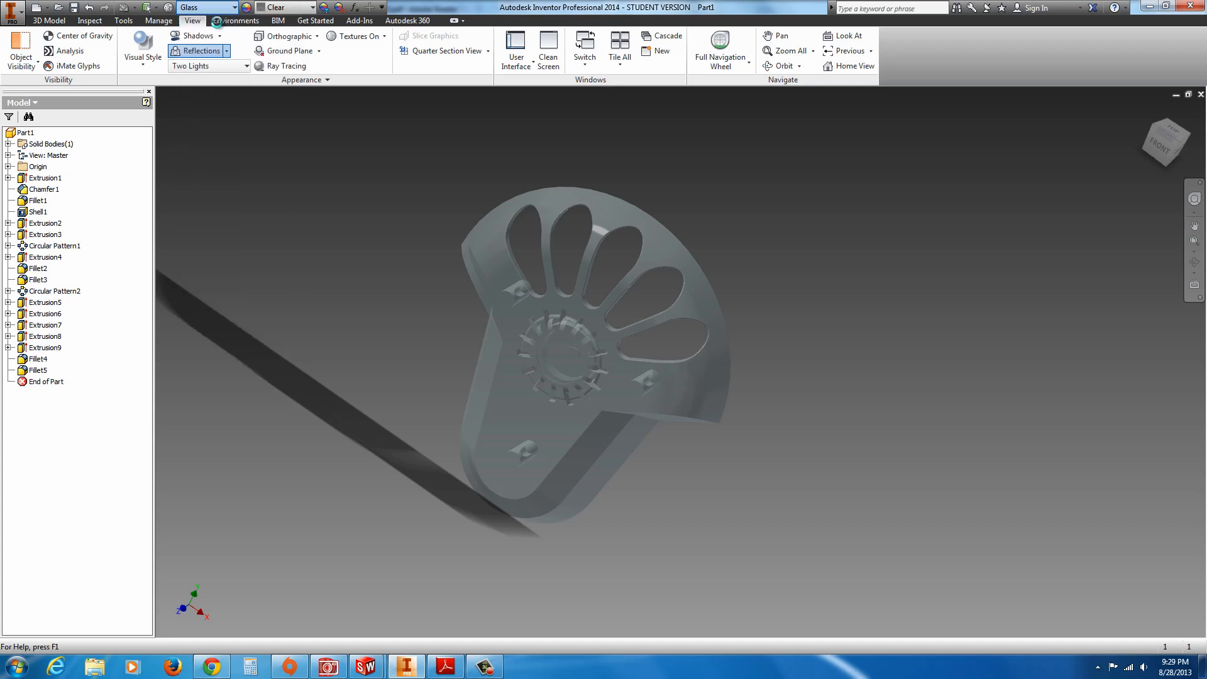
Render the bronze cover with ray tracing and turn on shadows.
{"action": "left_click", "coordinate": [263, 67]}
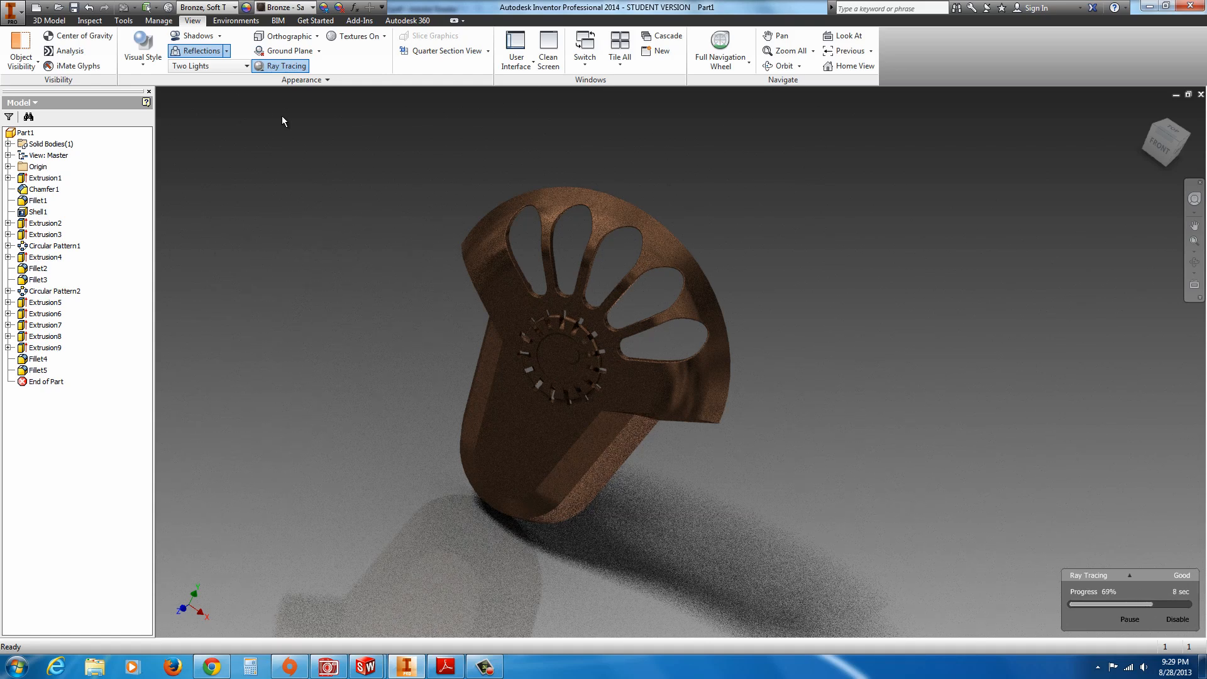
{"action": "left_click", "coordinate": [220, 36]}
{"action": "left_click", "coordinate": [220, 36]}
{"action": "left_click", "coordinate": [485, 666]}
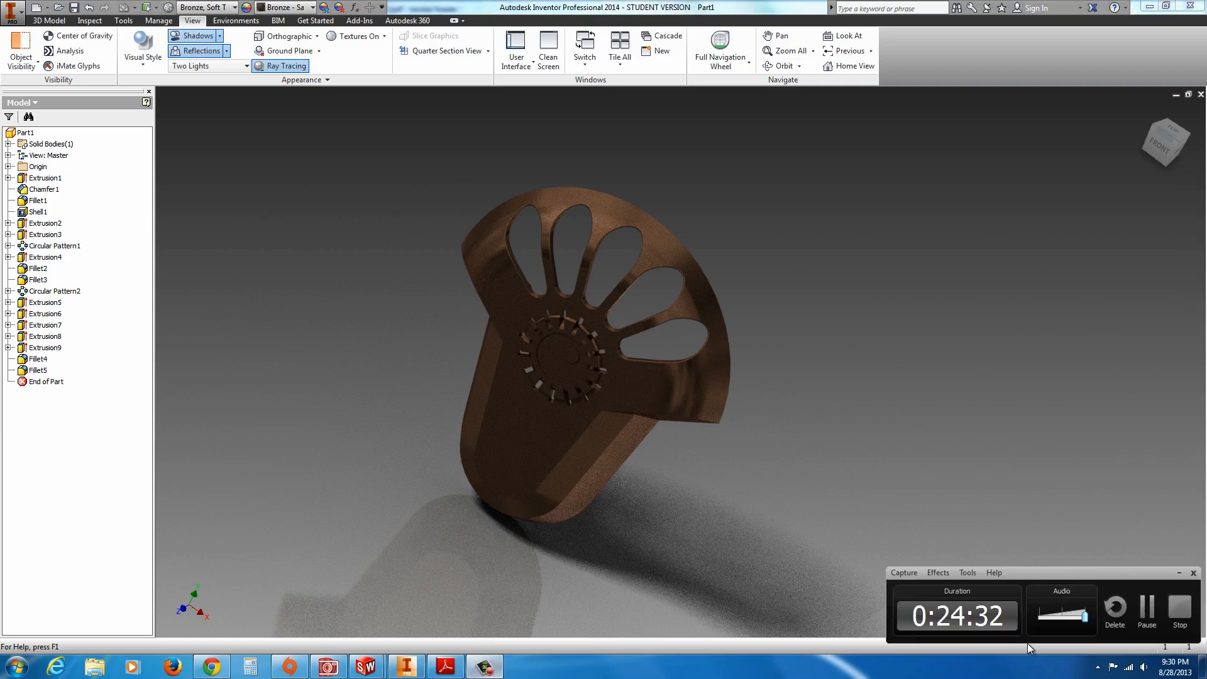